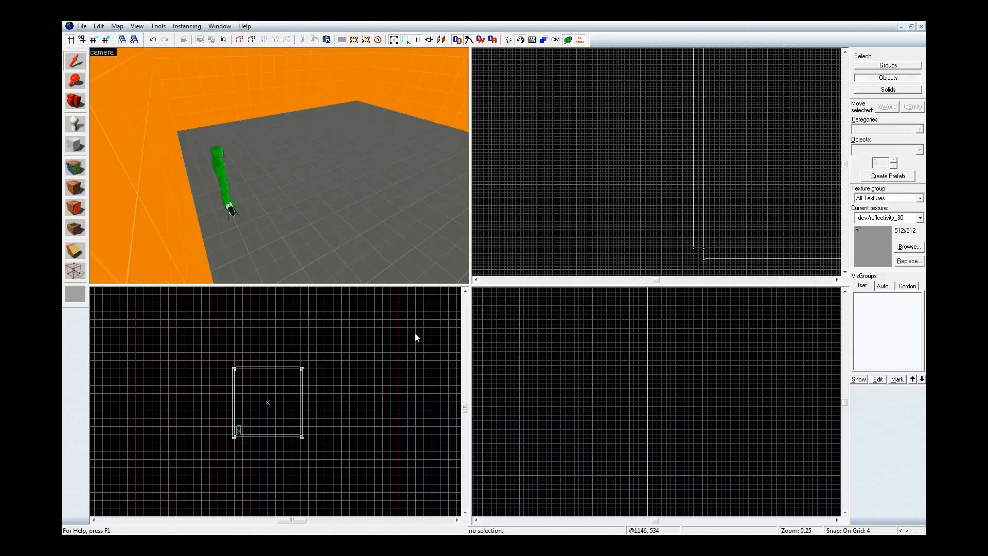
Clip the far orange wall with a vertical cut 128 units from its corner end, keeping both pieces
key(z)
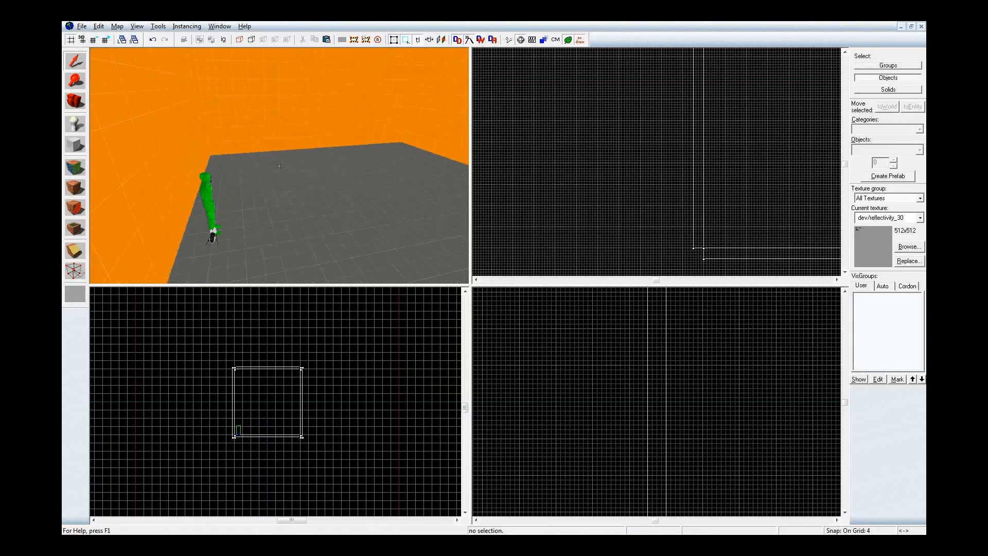
key(z)
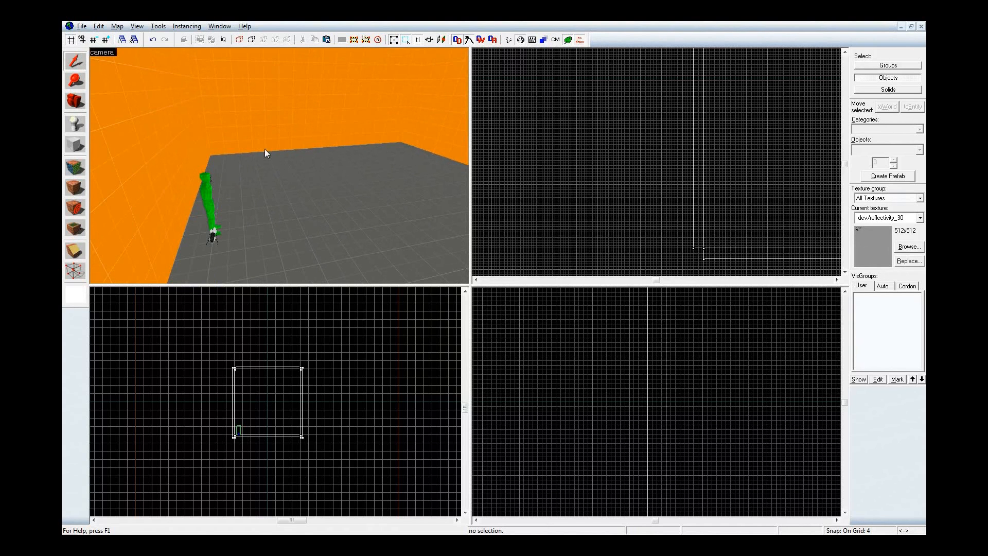
click(261, 139)
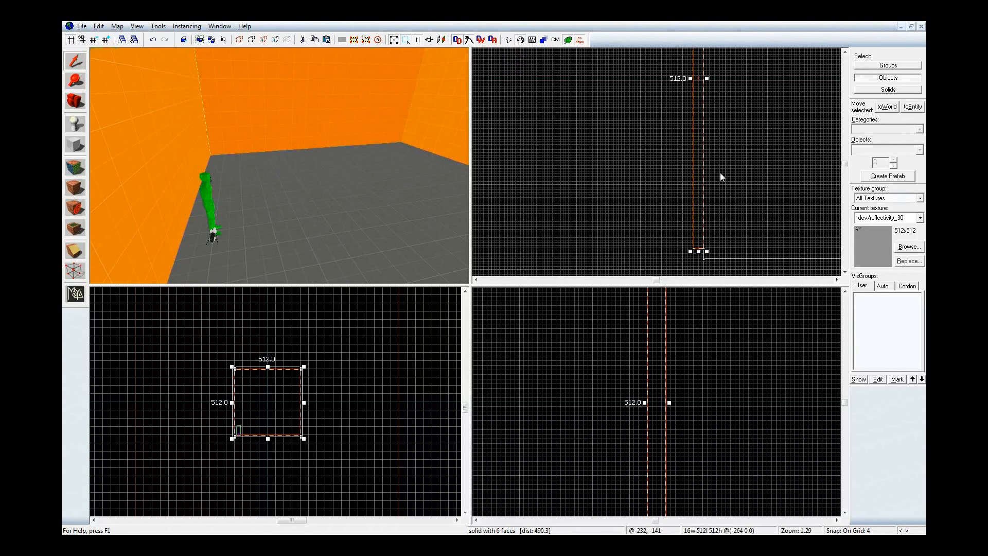
key(shift+x)
drag(717, 163, 723, 163)
key(Return)
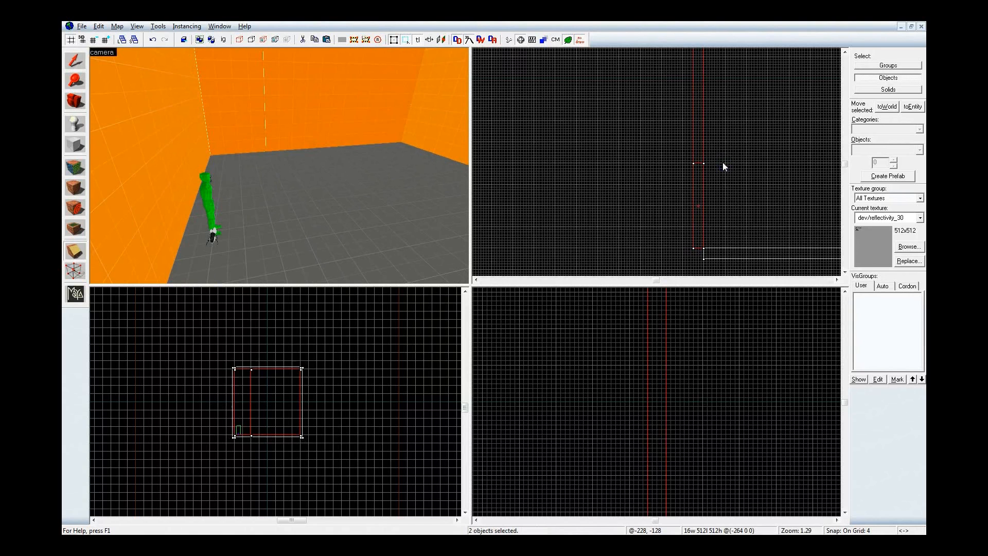
Select the 128-unit-wide wall strip and clip it horizontally 128 units above the floor, keeping both pieces
key(shift+s)
click(245, 92)
key(shift+x)
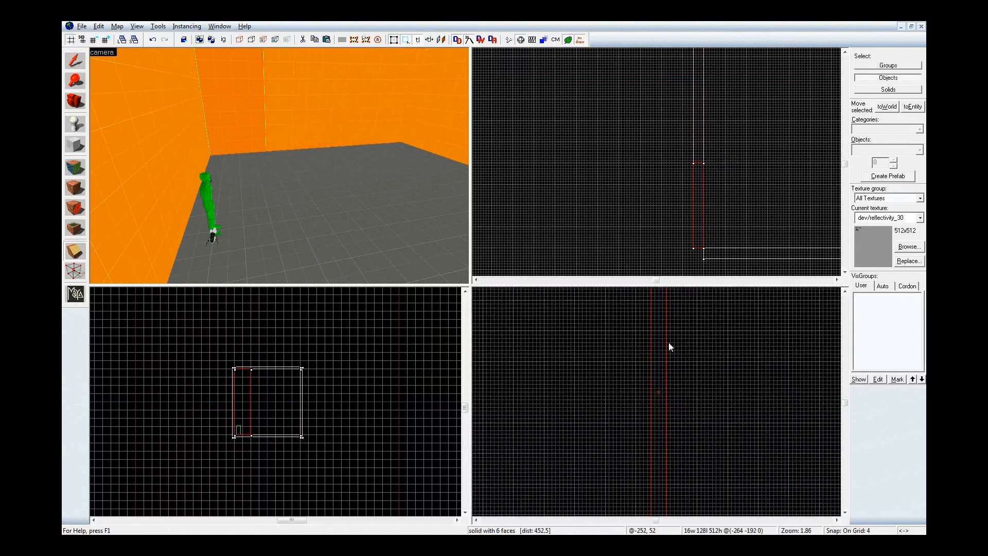
scroll(668, 341, down, 1)
click(660, 432)
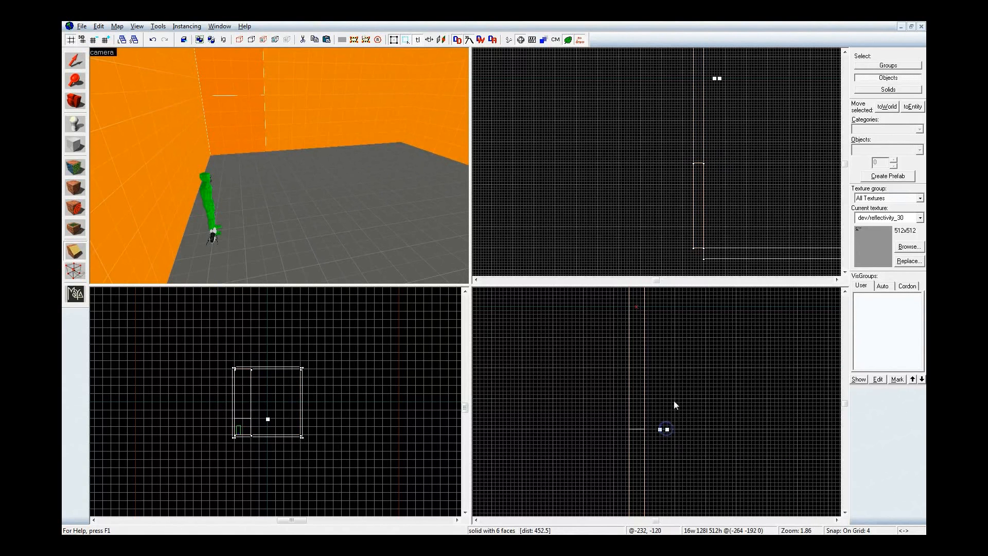
scroll(675, 409, down, 2)
key(Return)
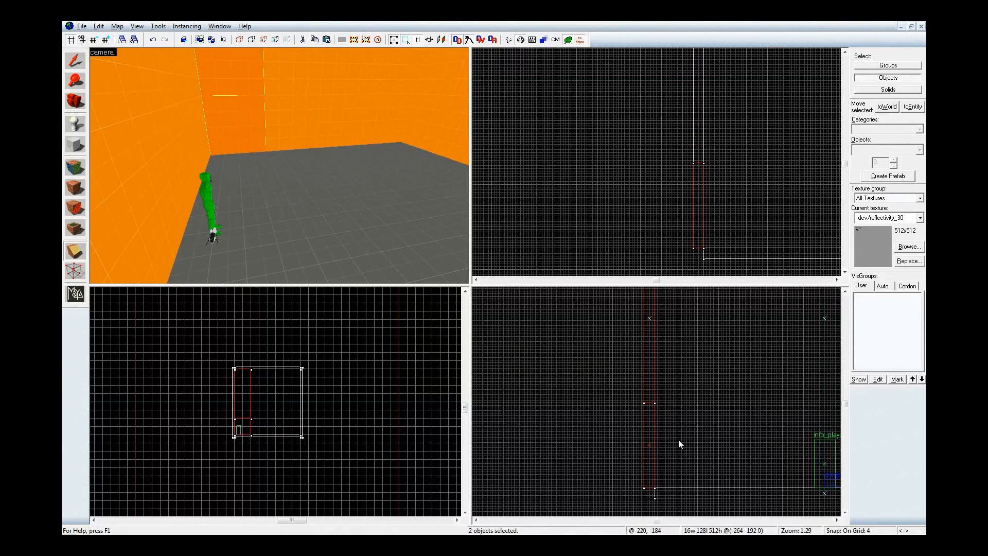
Apply the dev/reflectivity_70 texture to the room-facing side of the lower 128-unit wall piece
key(shift+s)
click(562, 185)
key(shift+a)
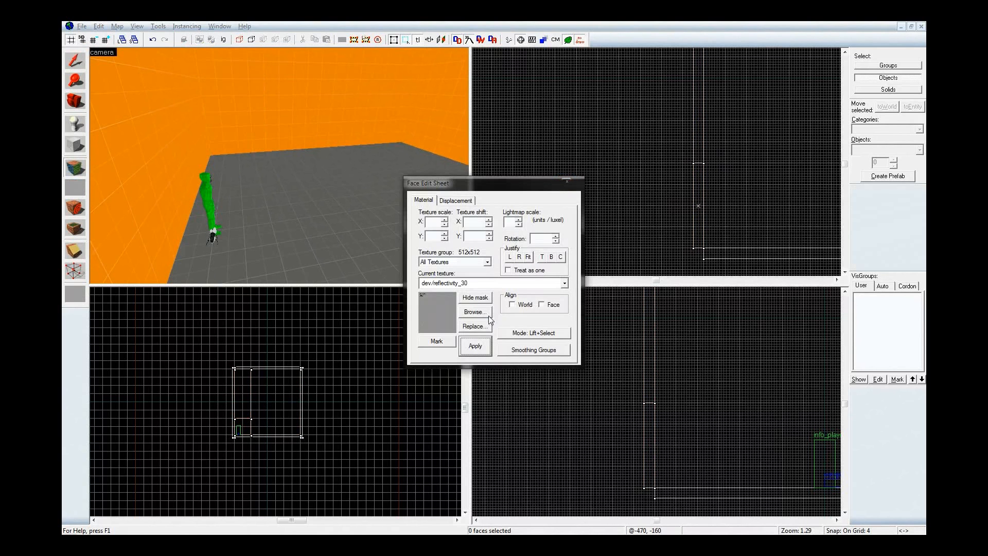
click(487, 313)
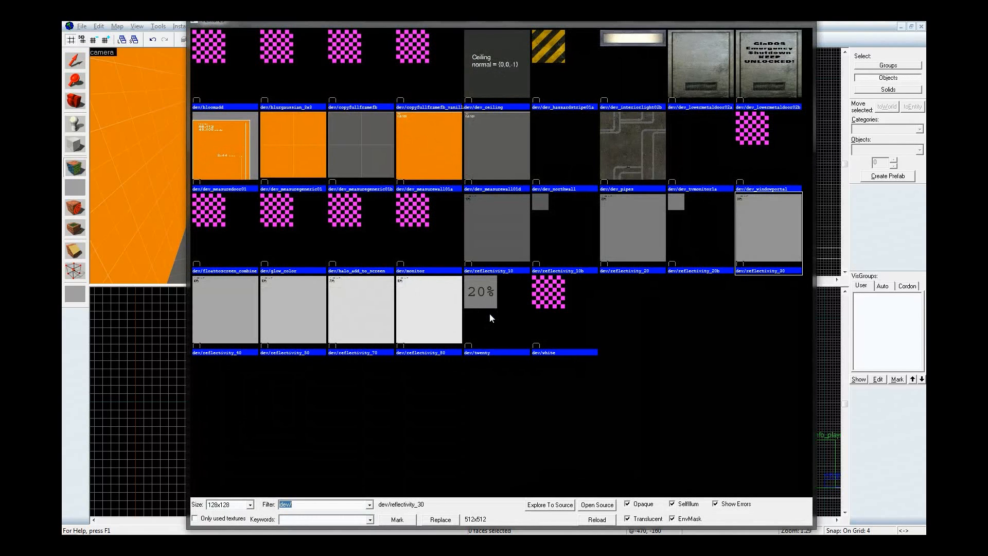
double_click(370, 327)
right_click(236, 134)
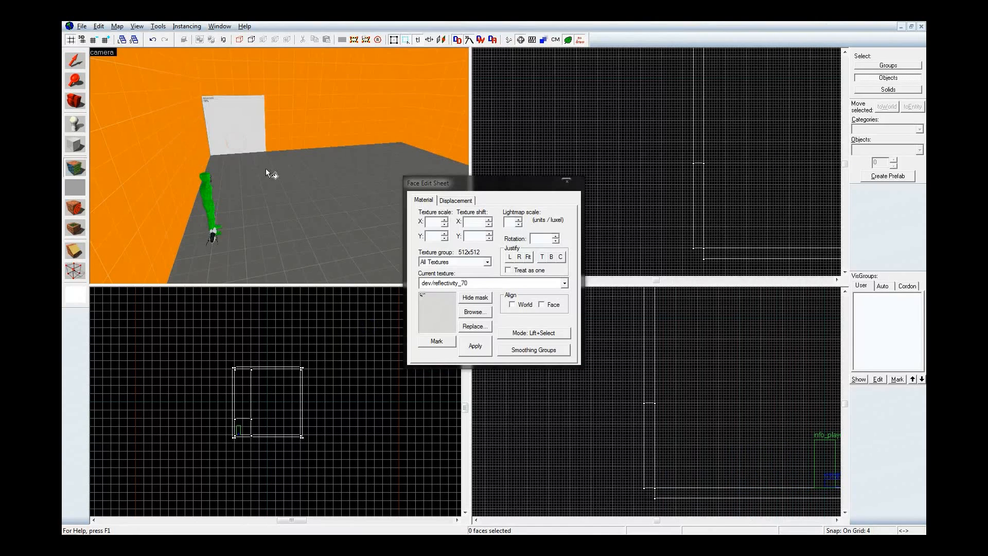
Place a point_push entity on the white wall panel and centre it on the panel
key(z)
key(w)
key(z)
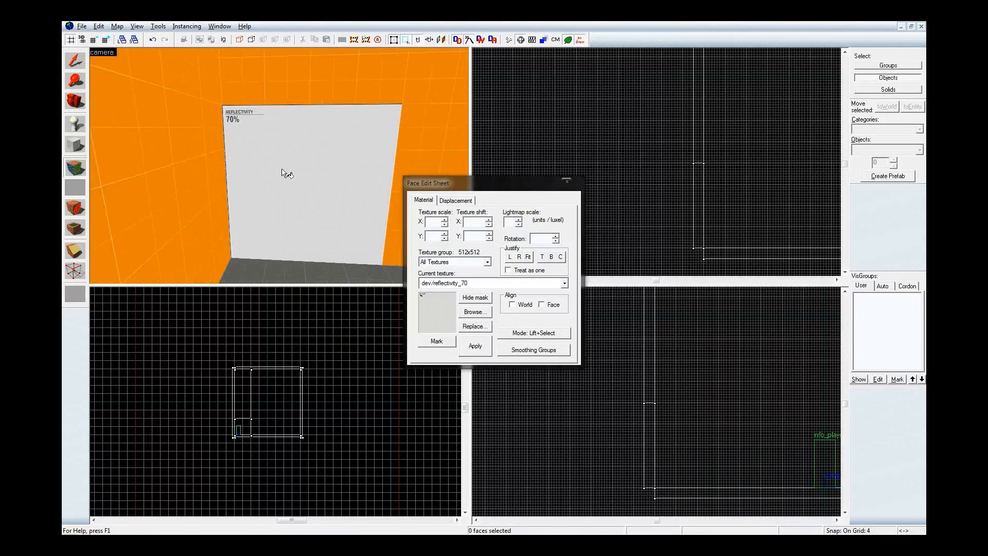
key(shift+e)
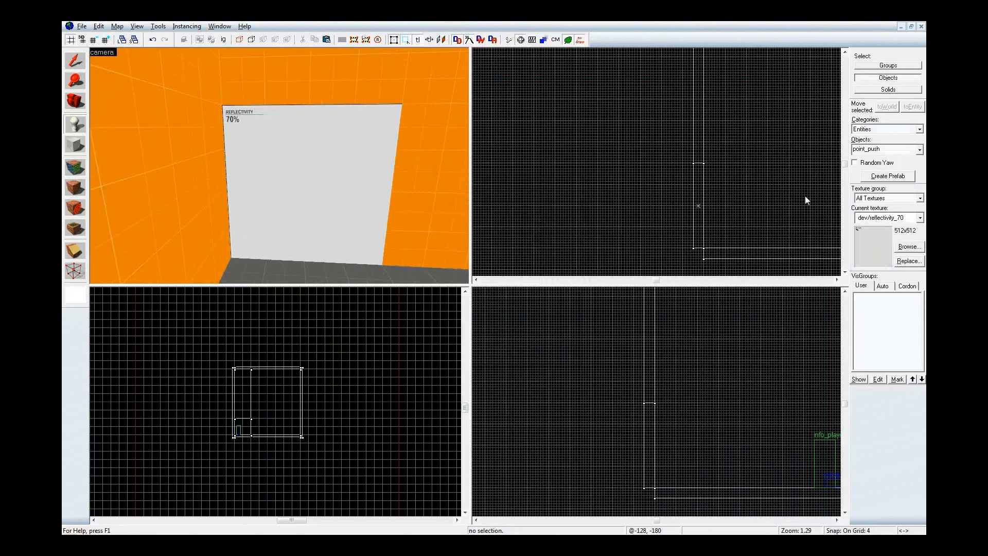
click(309, 216)
key(shift+s)
scroll(712, 213, up, 10)
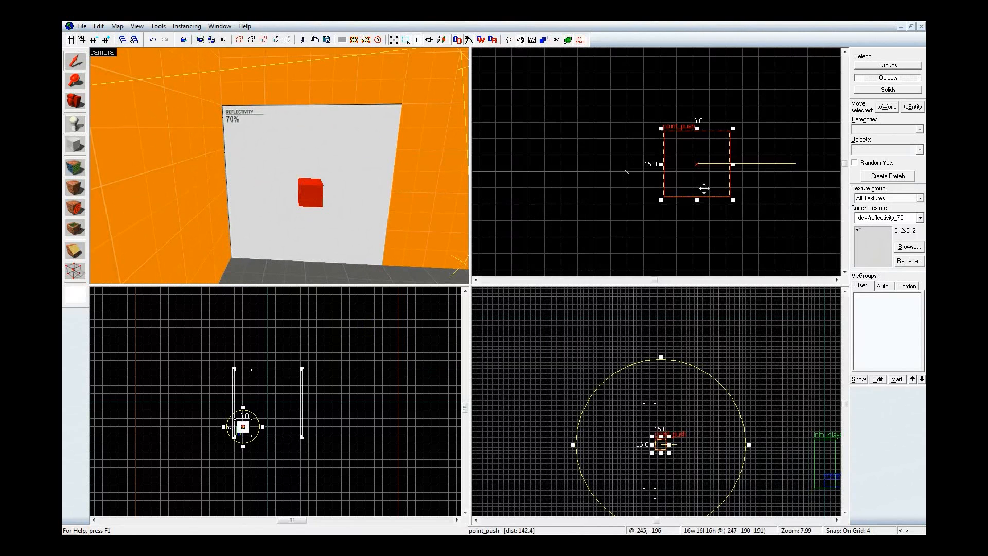
drag(705, 185, 668, 193)
scroll(657, 442, up, 8)
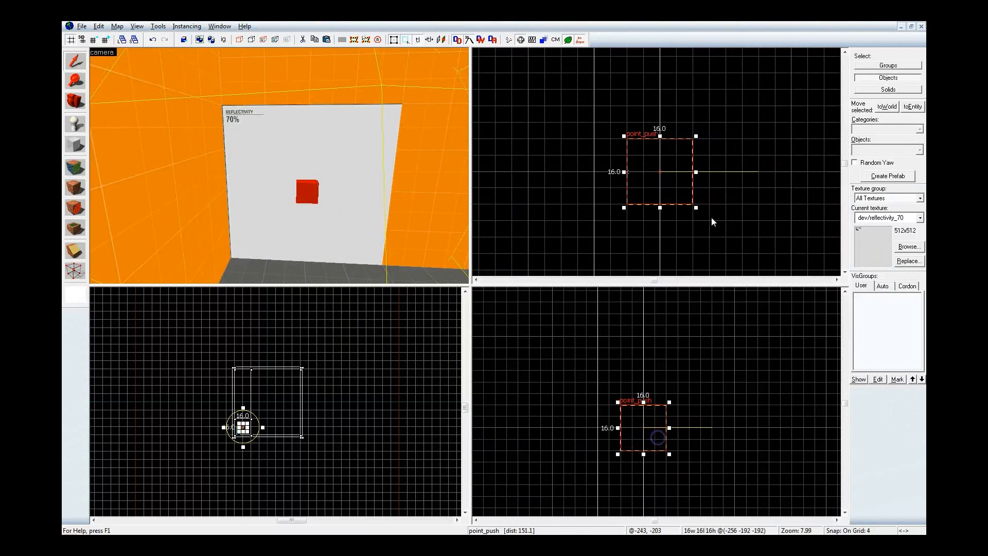
Move the point_push entity 48 units along X, out from the white panel, using a numeric transformation
key(ctrl+m)
click(447, 287)
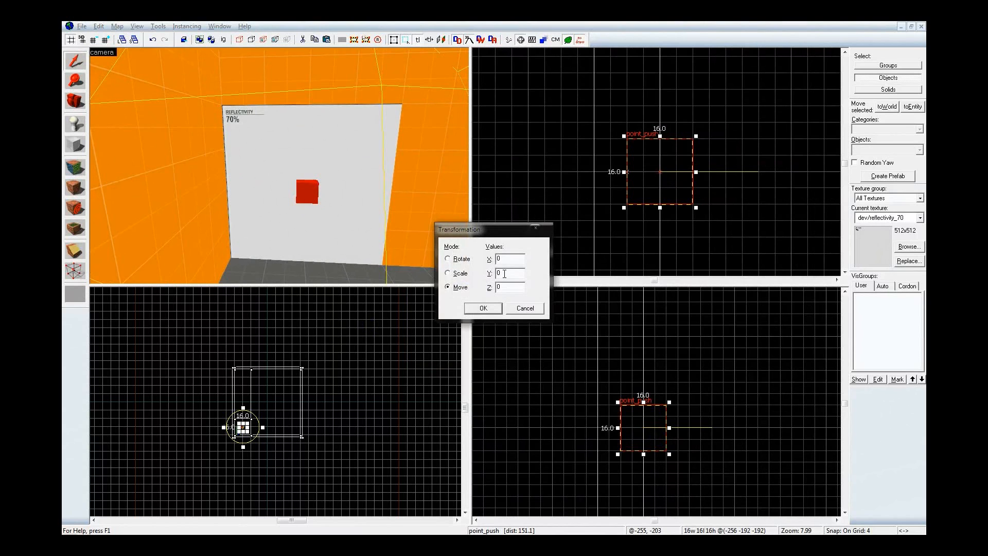
double_click(511, 261)
text(48)
key(Return)
key(d)
key(s)
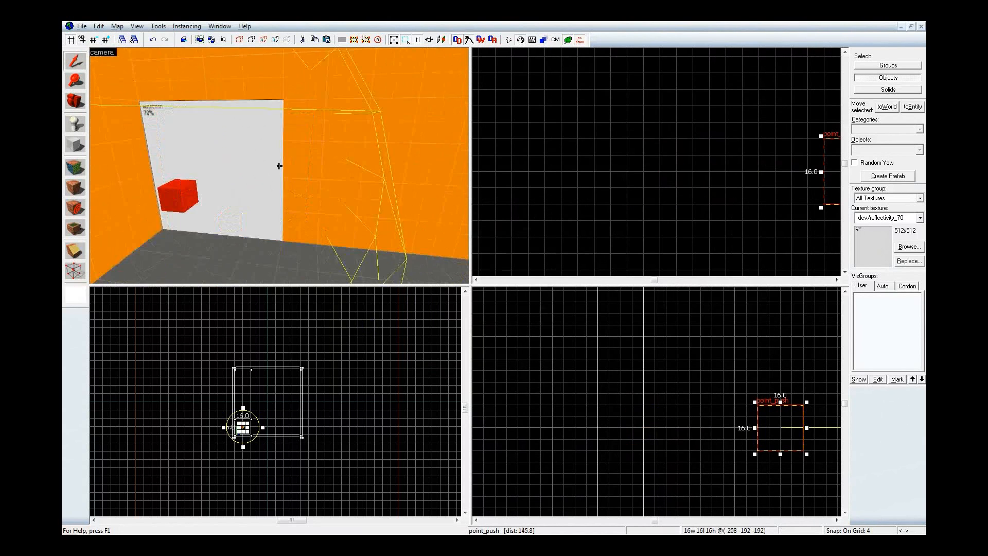
key(z)
scroll(619, 187, down, 6)
scroll(721, 190, up, 3)
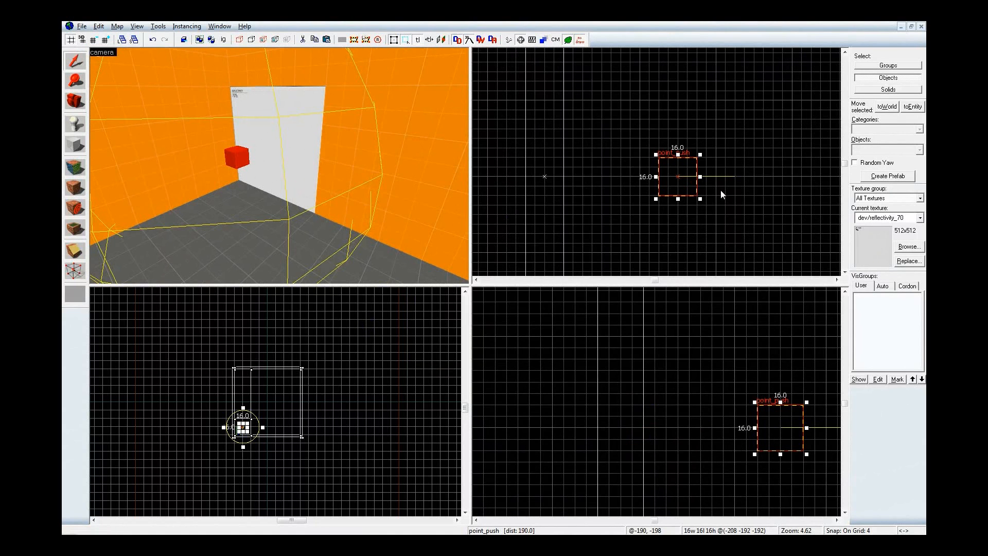
Open the point_push entity's properties and set its Magnitude to -40
key(alt+Return)
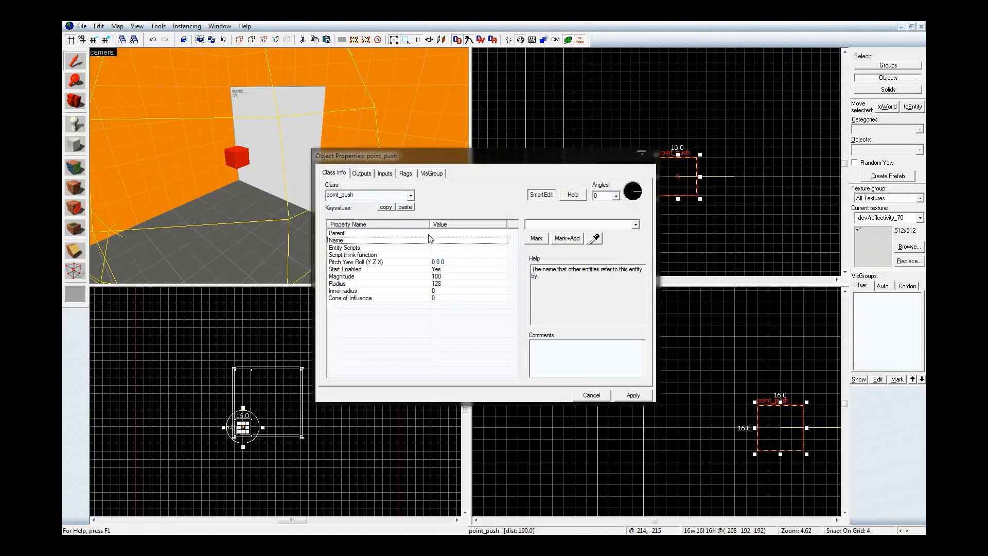
click(116, 27)
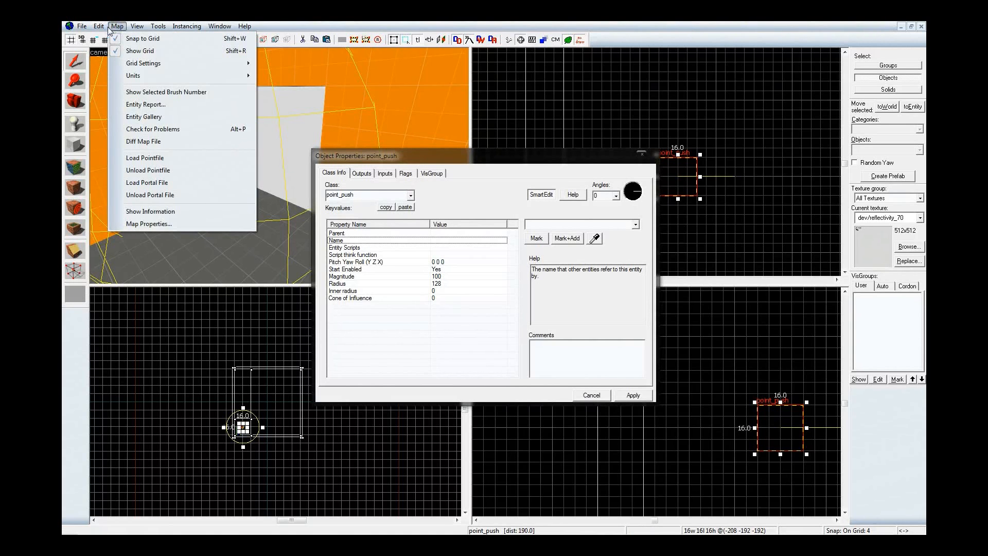
mouse_move(99, 26)
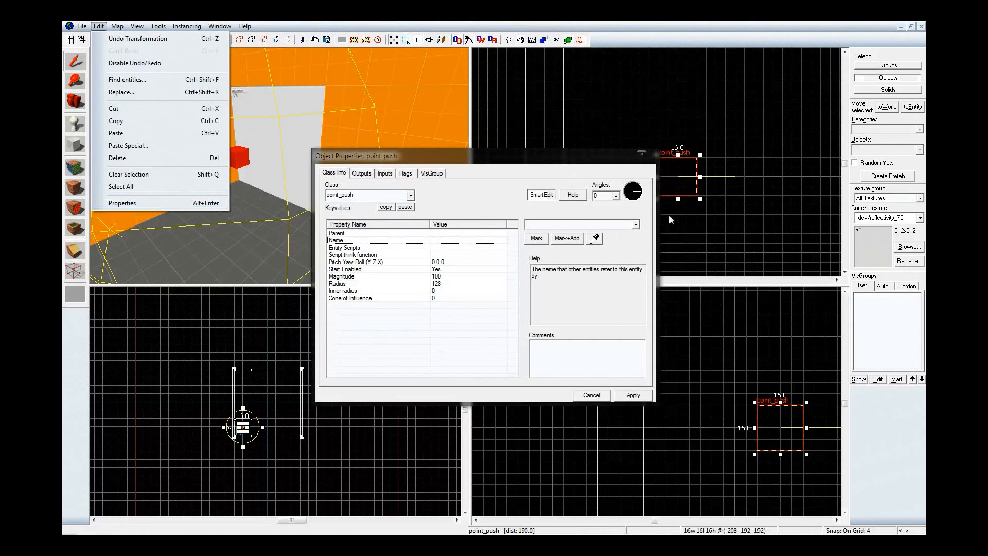
click(550, 152)
click(440, 269)
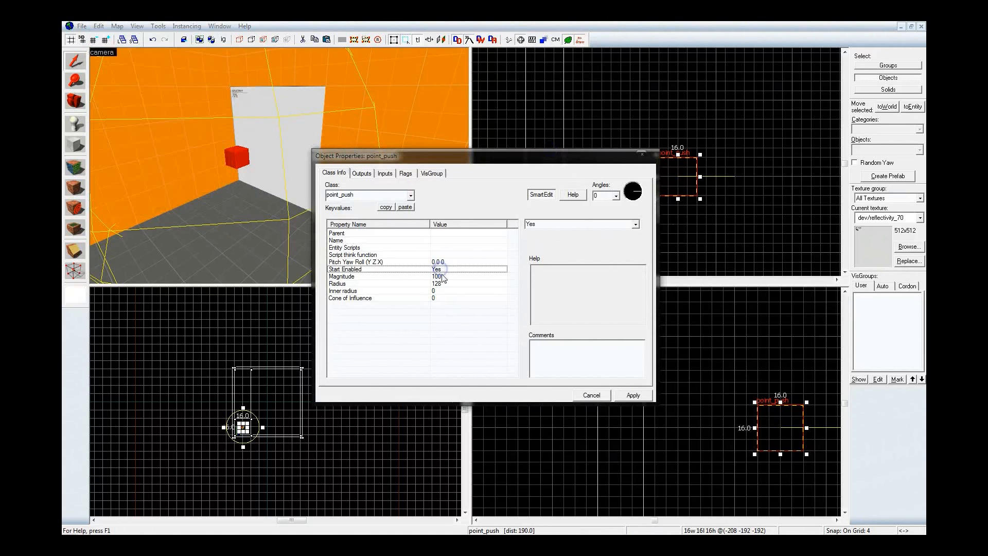
click(442, 276)
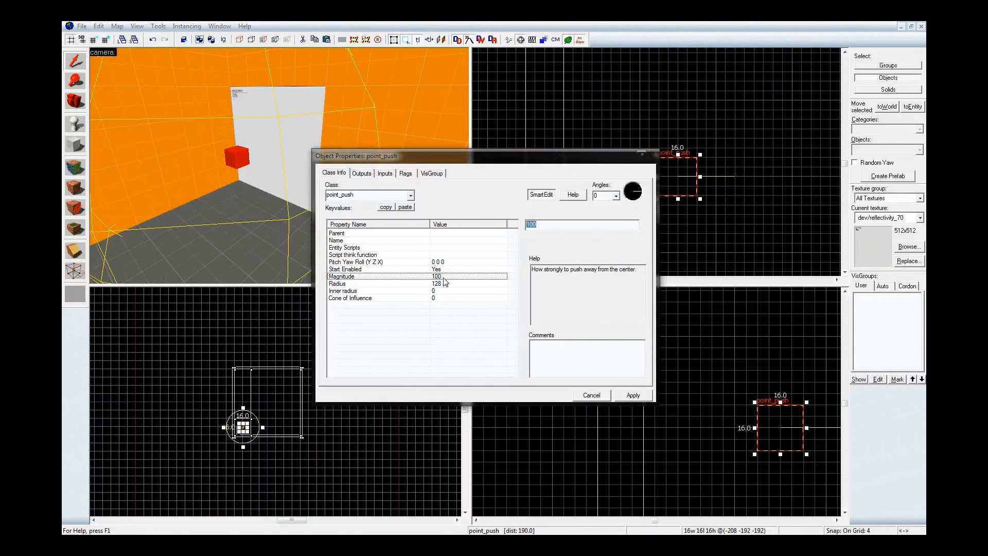
text(-40)
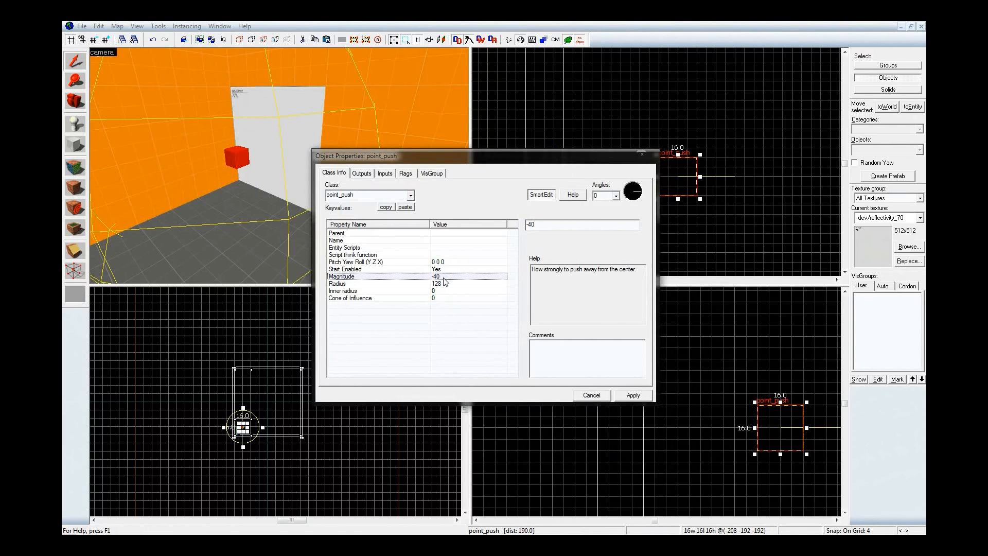
Set the point_push entity's Radius to 192, check the influence sphere in the 3D view, and apply the properties
click(445, 283)
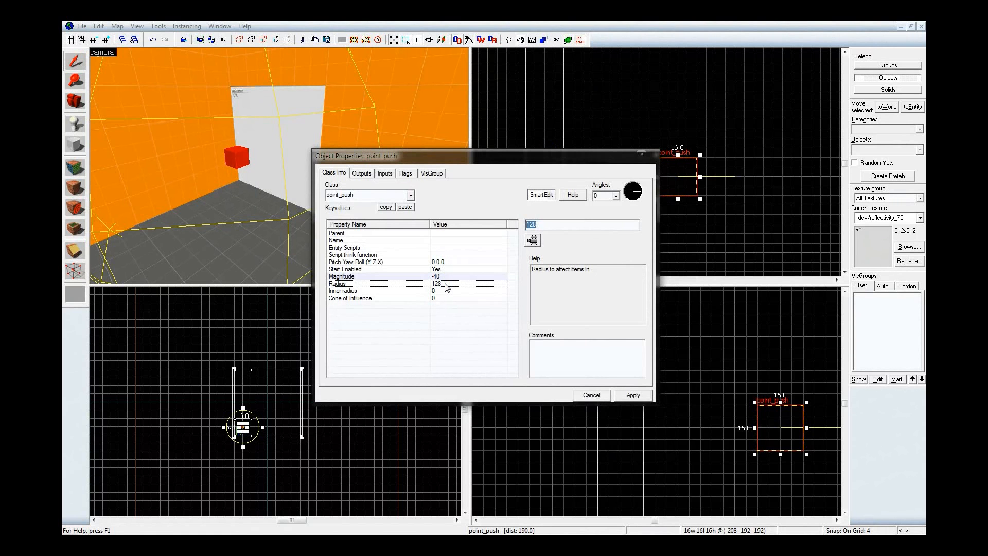
text(192)
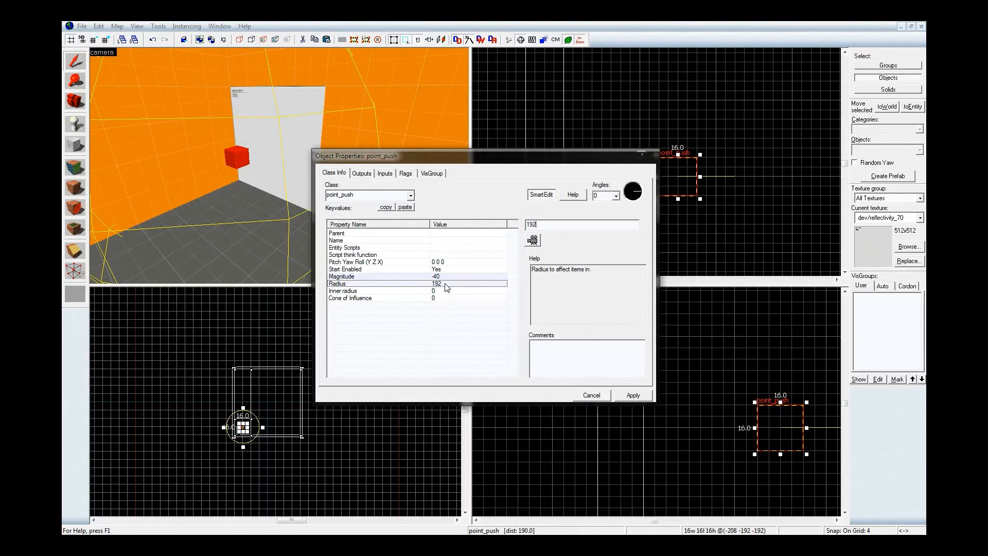
key(Return)
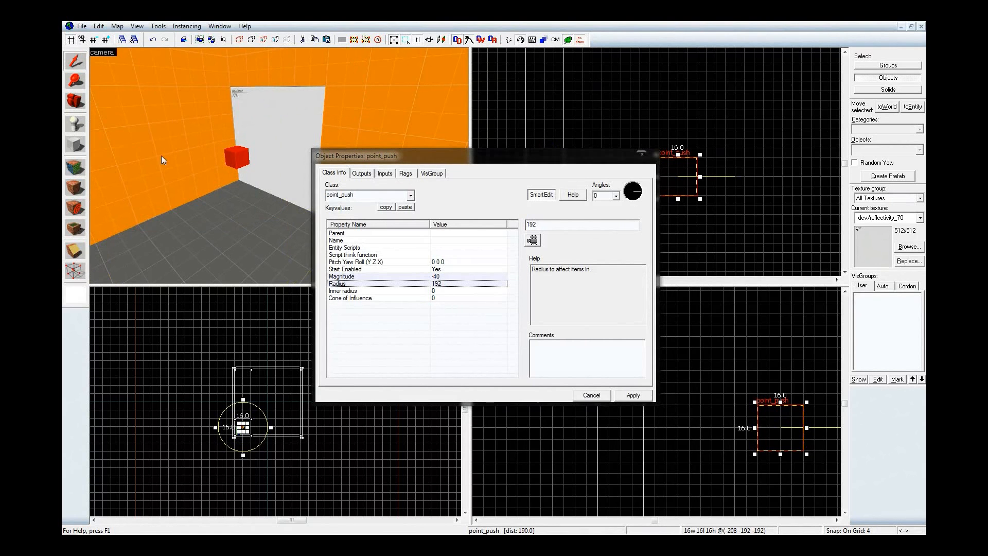
scroll(279, 166, down, 6)
scroll(279, 166, up, 4)
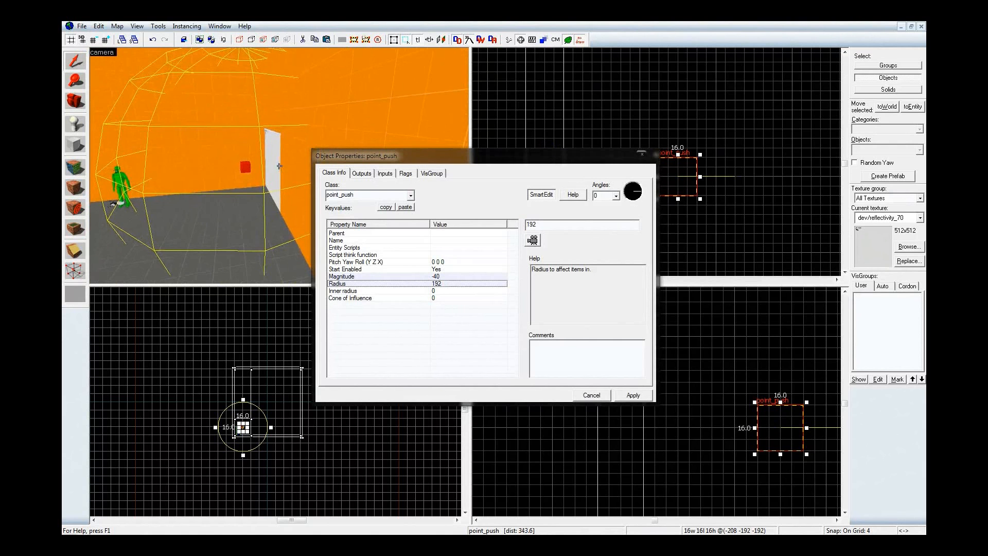
key(d)
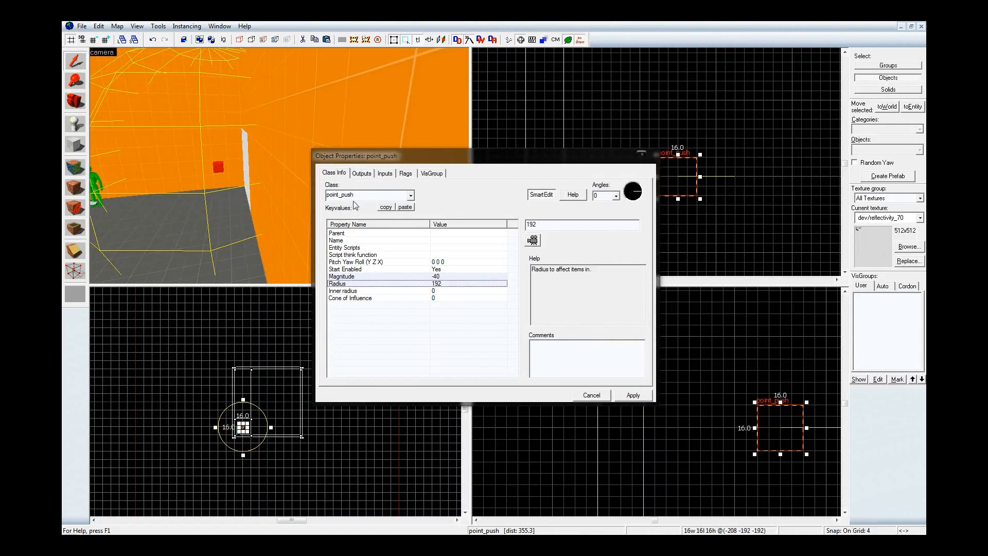
click(633, 394)
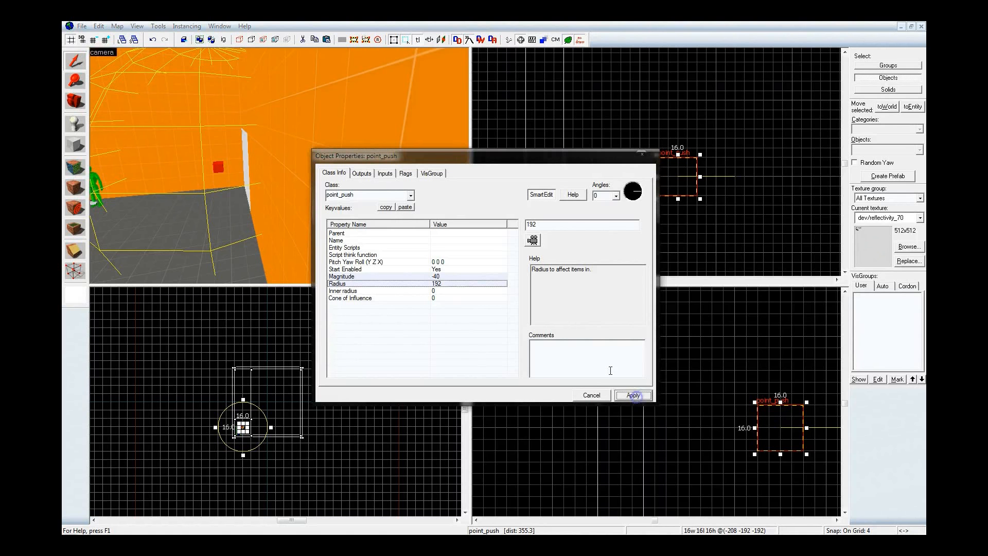
Disable the Push players flag on the point_push entity, then apply and close its properties
click(405, 173)
click(331, 214)
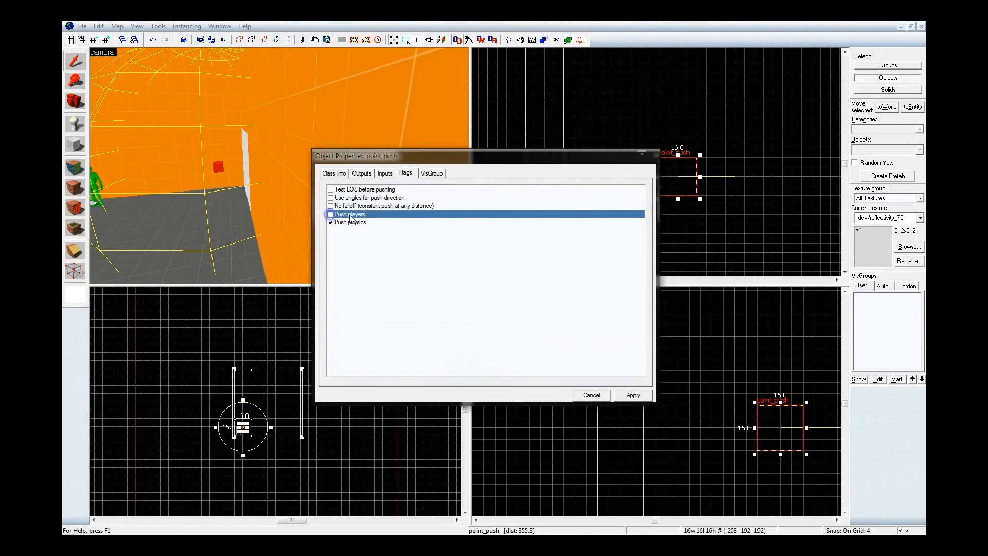
click(633, 395)
click(641, 155)
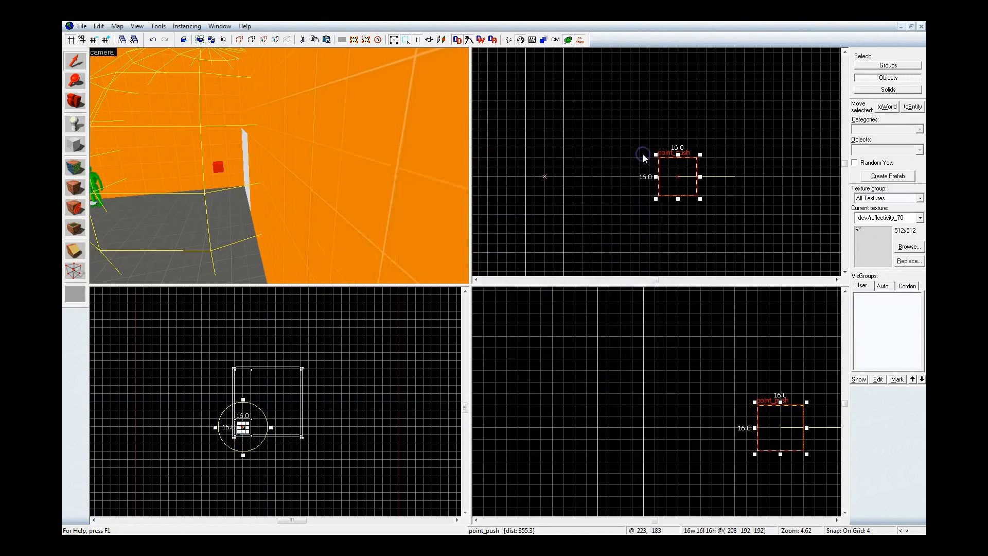
Filter the texture browser by "gger" and make tools/toolstrigger the current texture
key(z)
key(z)
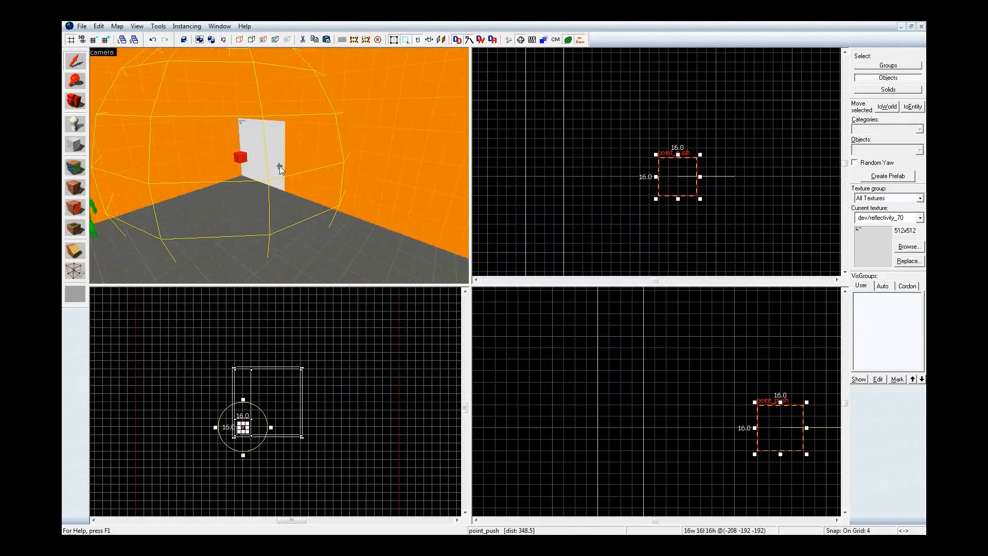
key(z)
key(s)
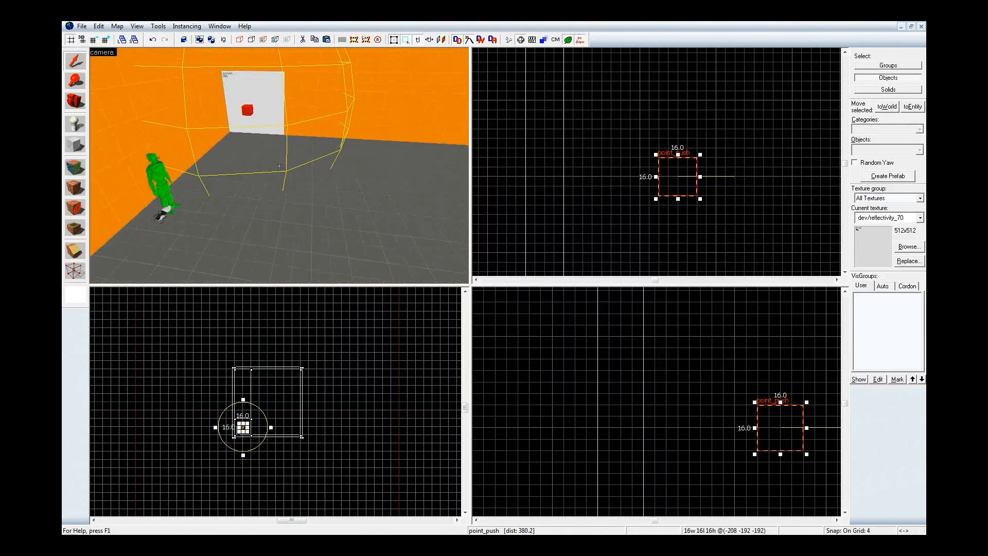
key(z)
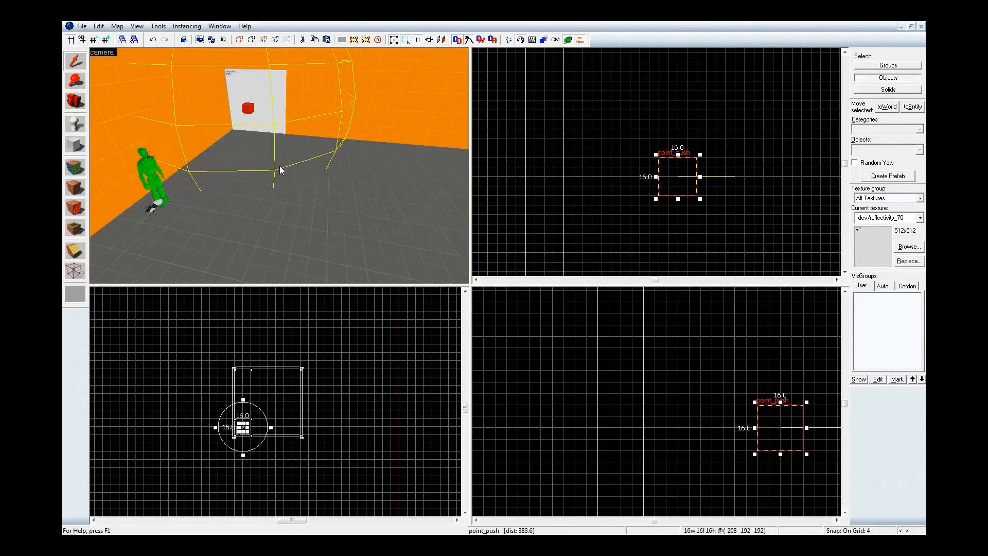
key(shift+a)
click(469, 312)
text(gg)
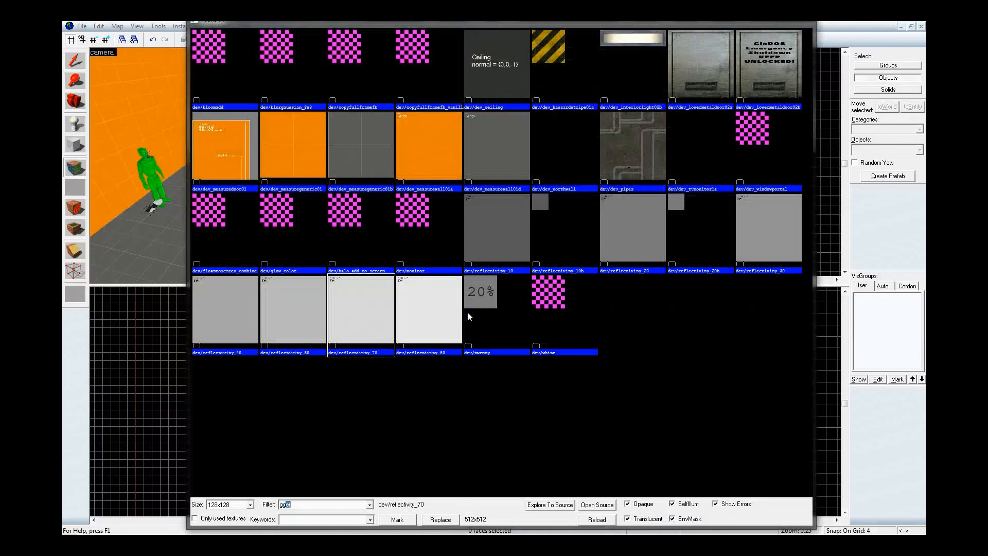
text(er)
double_click(270, 74)
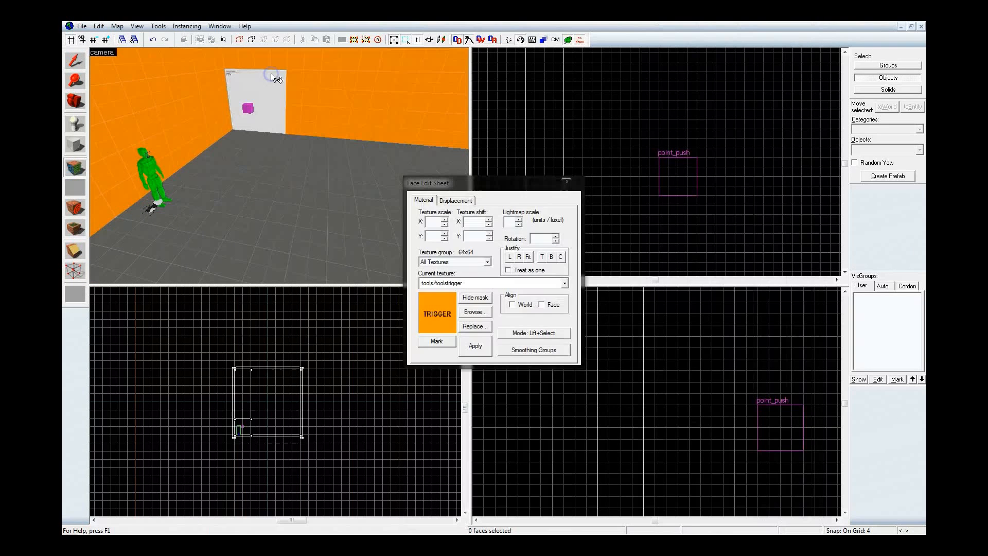
Create a trigger-textured block 64 by 64 units and 128 units high enclosing the point_push entity in front of the white panel
key(shift+b)
scroll(584, 225, down, 3)
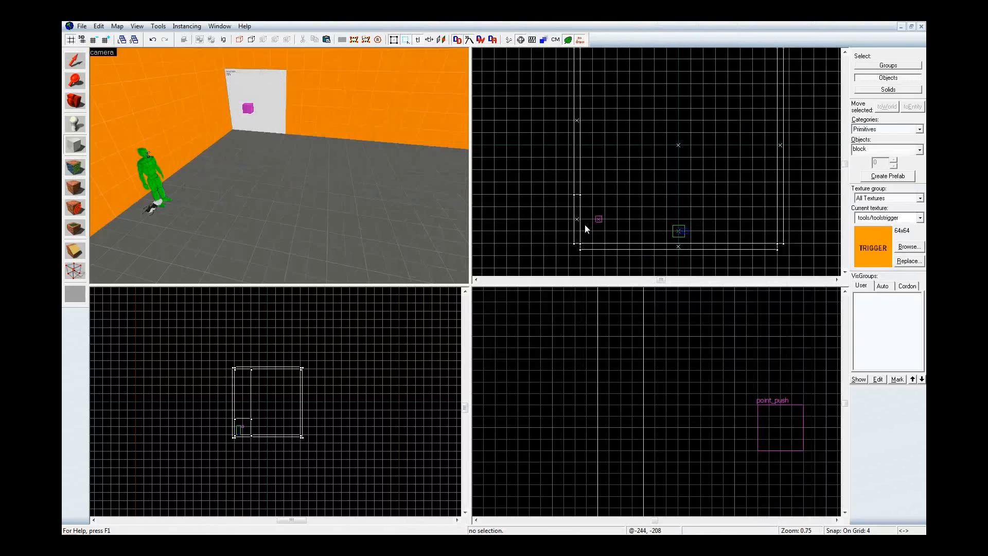
scroll(585, 226, up, 7)
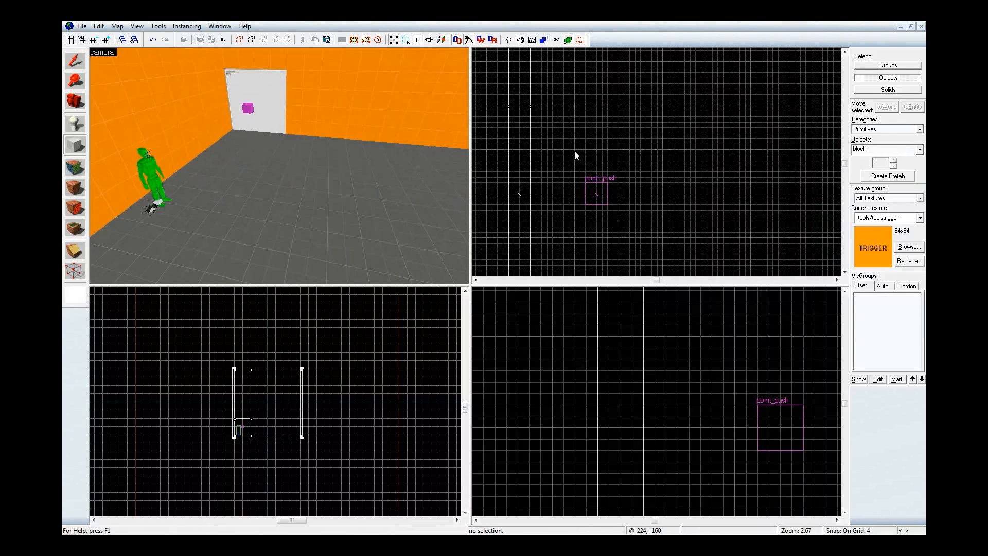
drag(574, 150, 664, 240)
scroll(566, 375, down, 4)
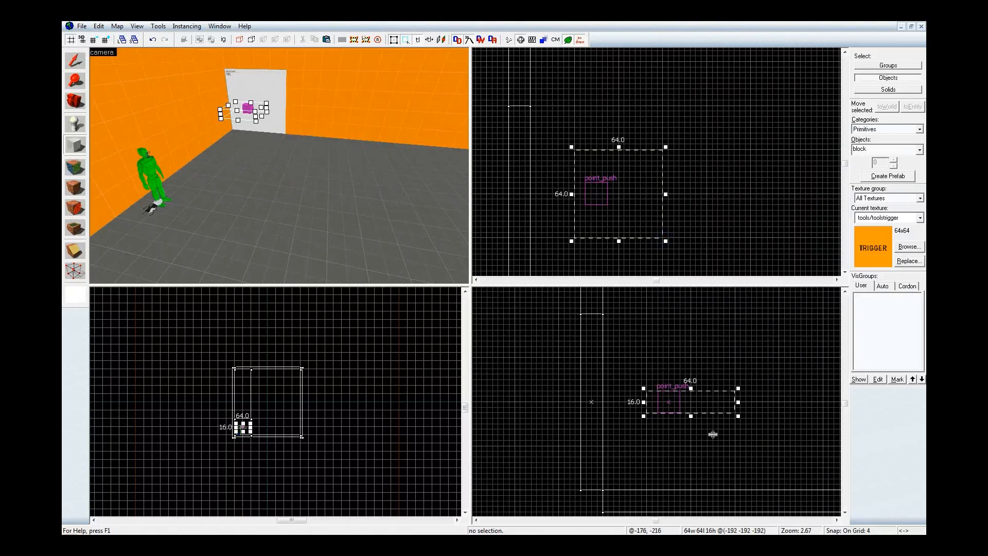
drag(694, 417, 695, 493)
drag(691, 387, 690, 310)
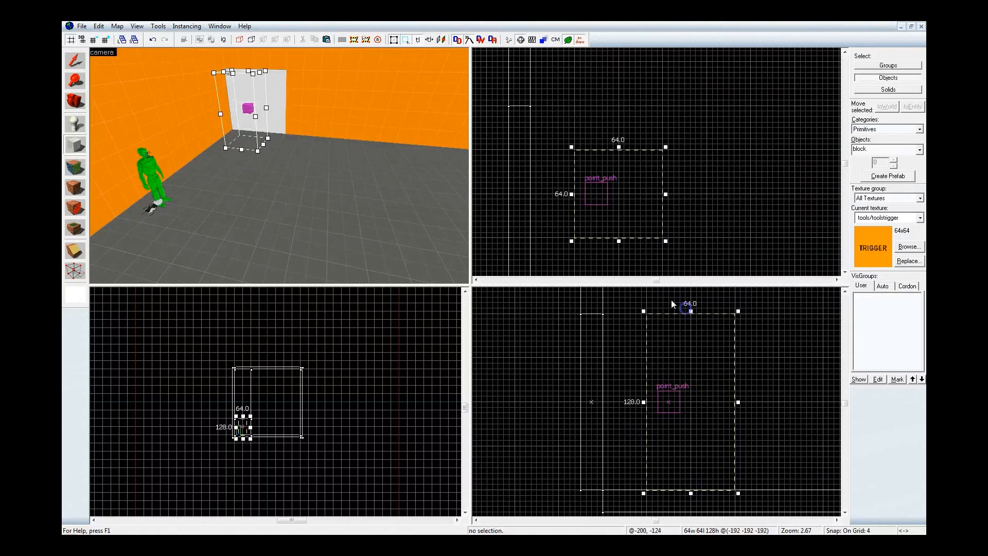
key(Return)
Tie the trigger block to an entity, set its class to trigger_push, and apply
key(ctrl+t)
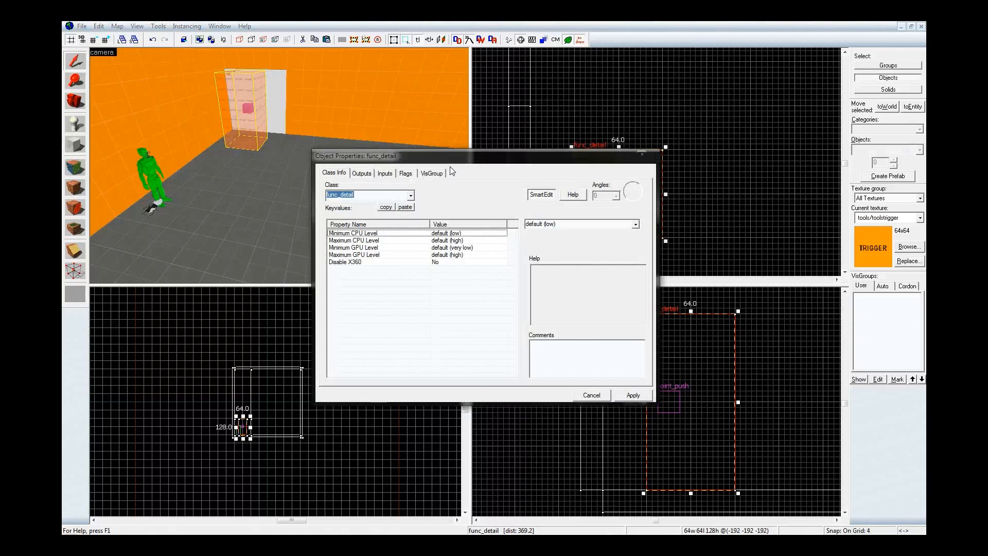
text(gg)
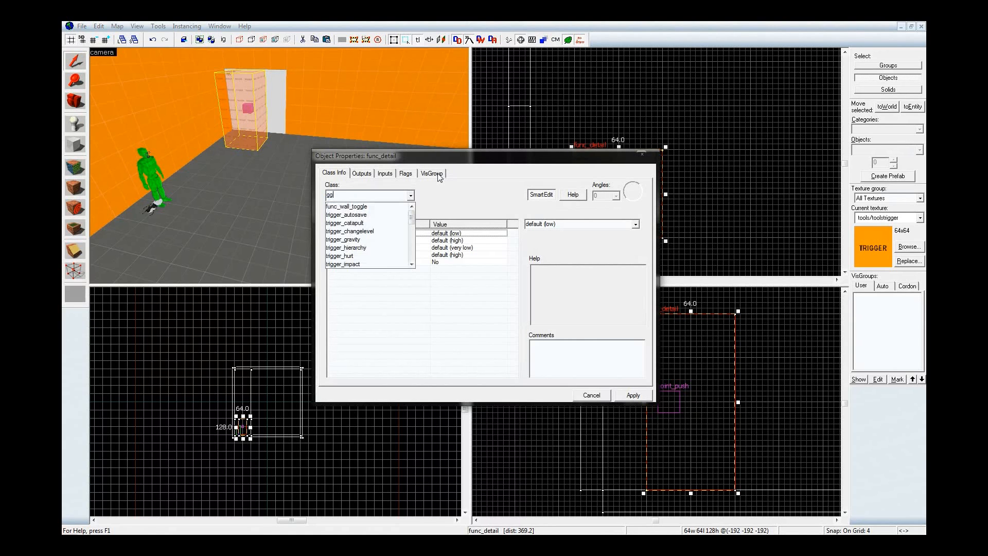
text(push)
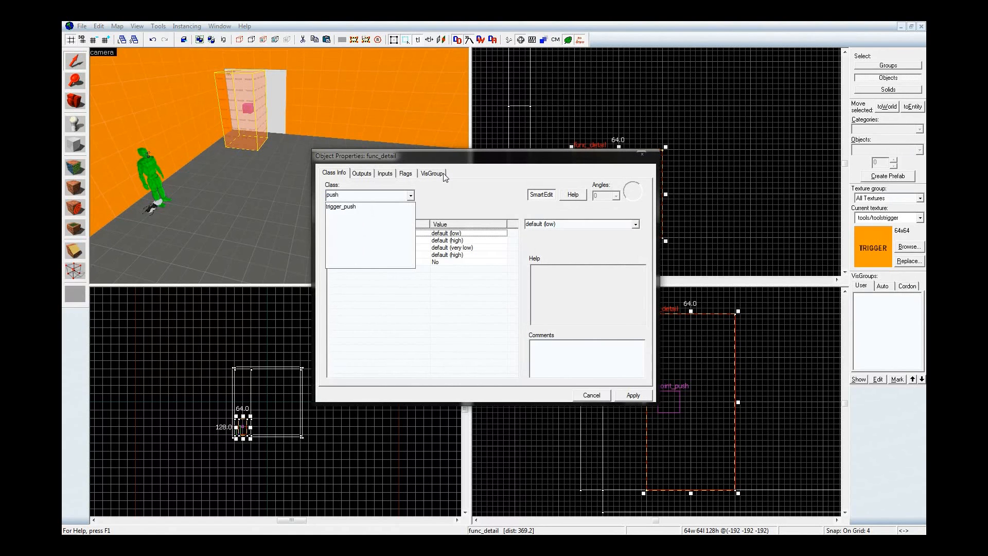
click(392, 206)
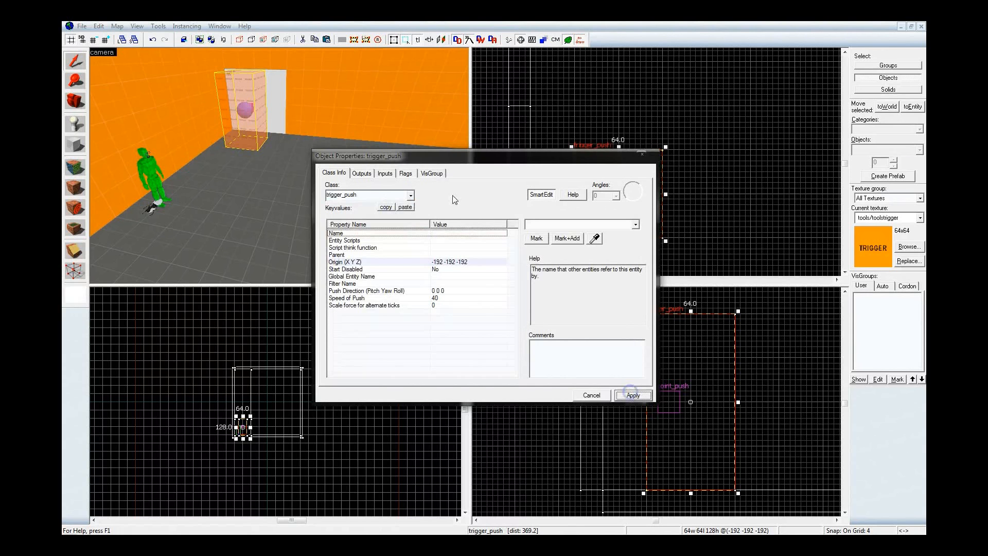
Enable the Pushables, Physics Objects and Physics debris flags on the trigger_push entity and apply them
click(406, 173)
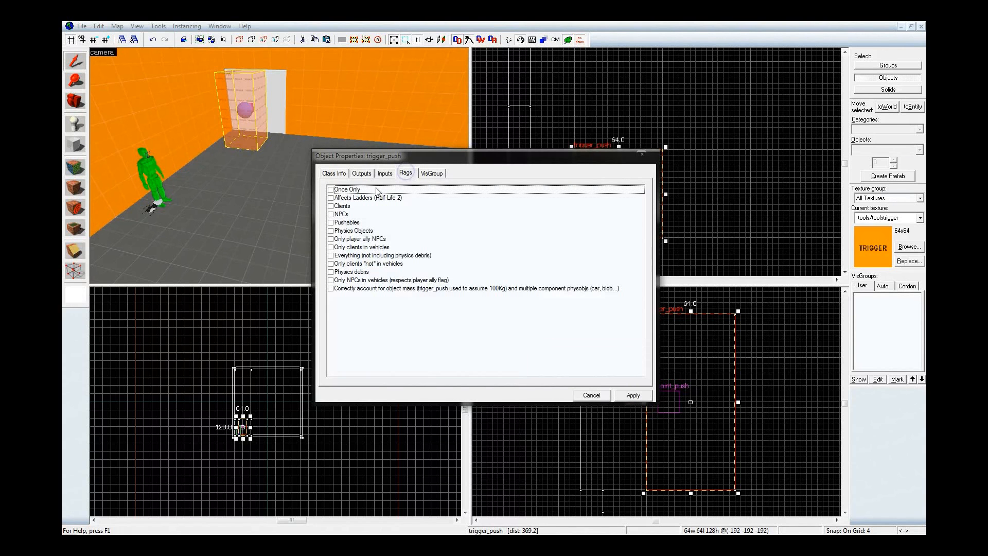
click(331, 223)
click(331, 230)
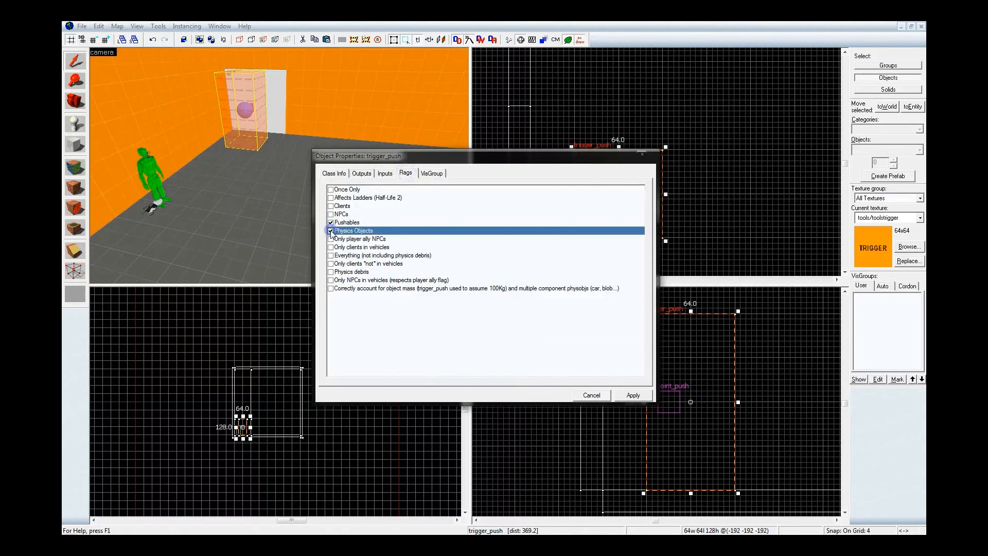
click(331, 272)
click(633, 395)
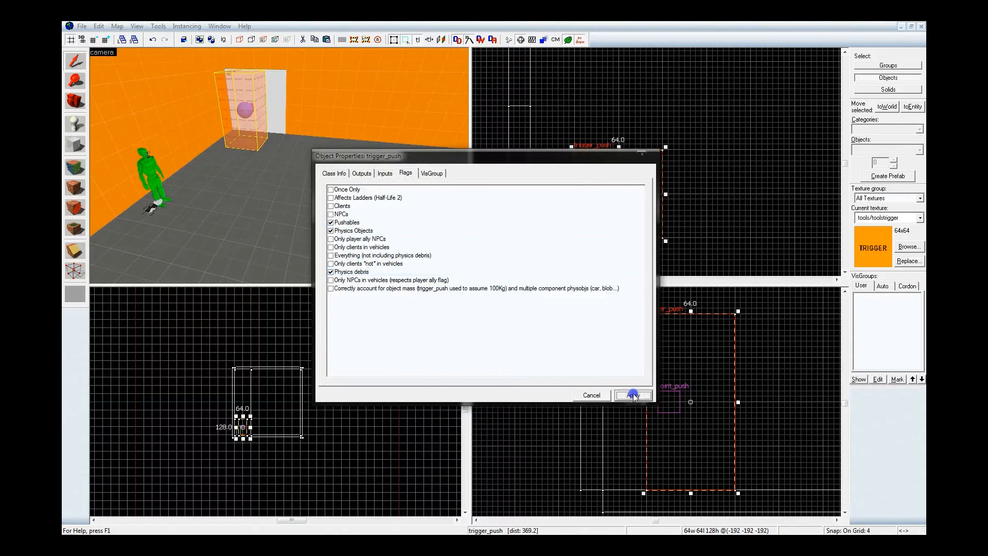
Set the trigger_push entity's Push Direction to 0 90 0
click(351, 173)
click(346, 173)
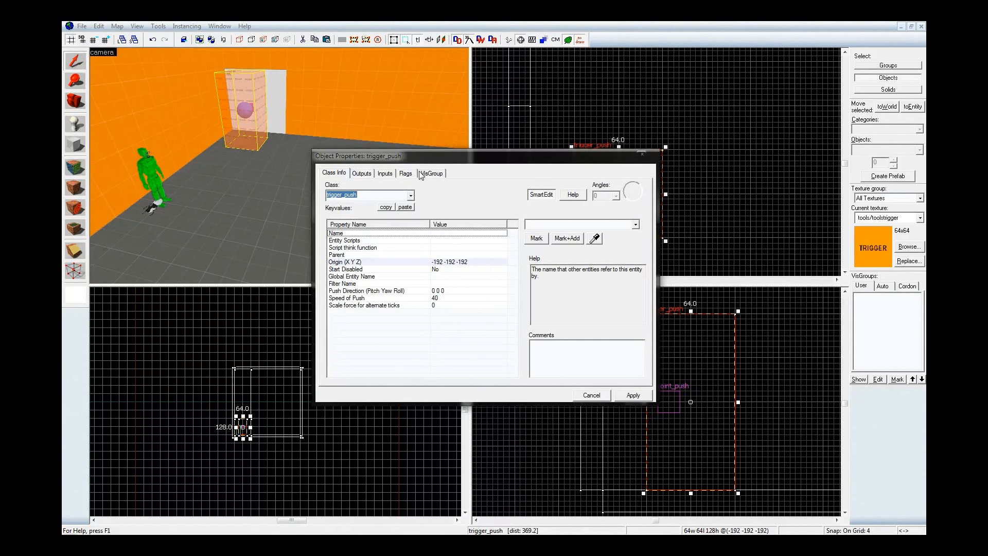
click(457, 291)
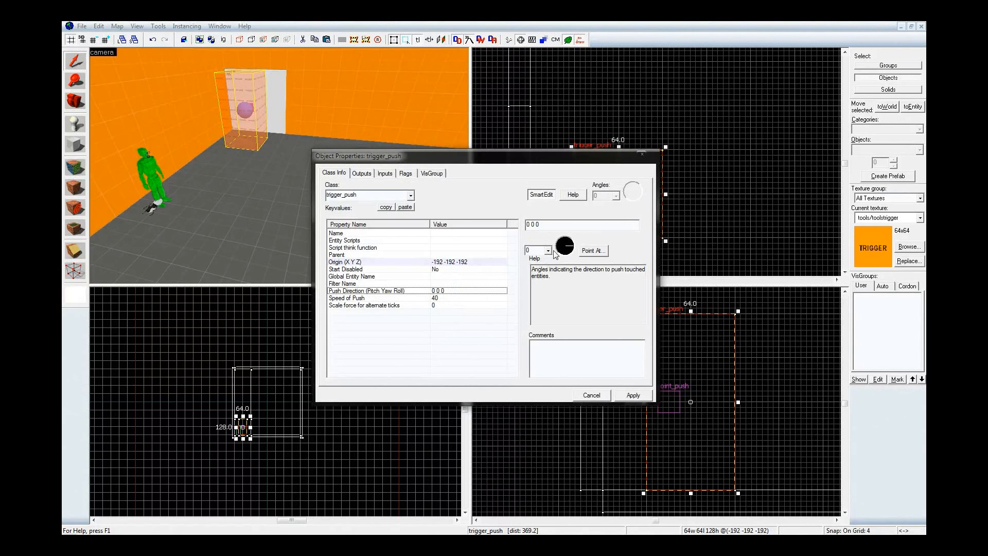
click(567, 239)
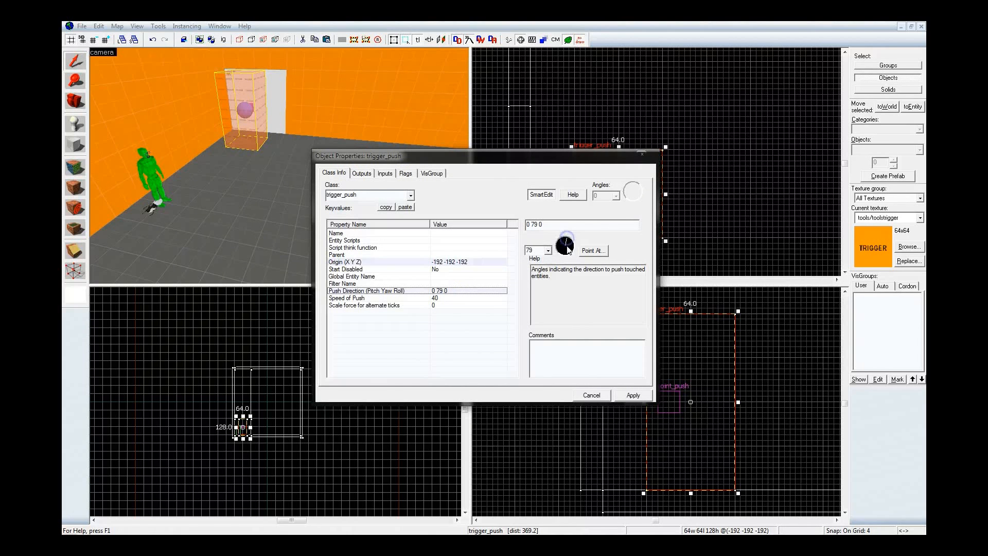
double_click(534, 251)
text(90)
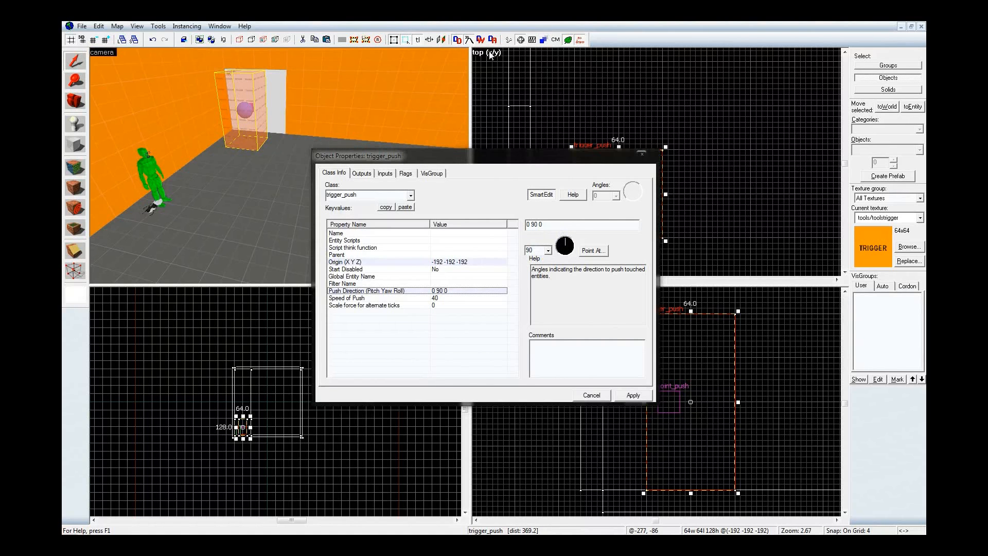
Set the trigger_push entity's Speed of Push to 1000, then apply and close its properties
click(446, 300)
text(10)
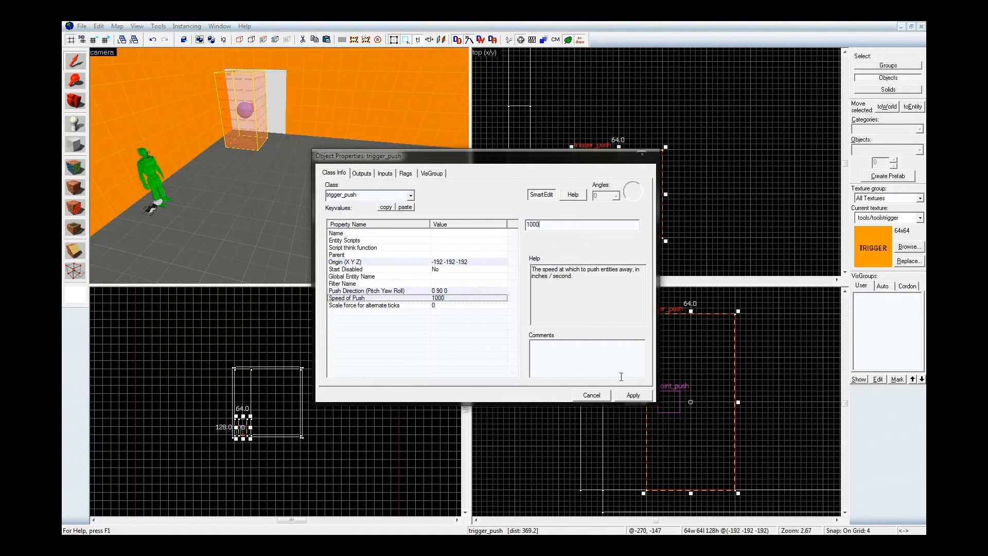
click(632, 395)
click(641, 154)
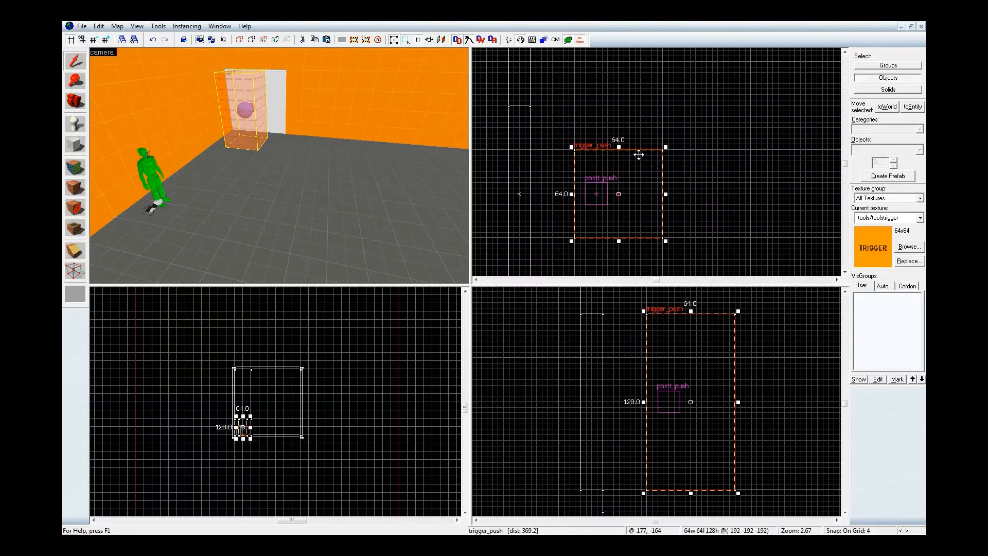
Examine the trigger_push volume and the point_push entity in front of the white panel from several angles in the 3D view
key(z)
key(d)
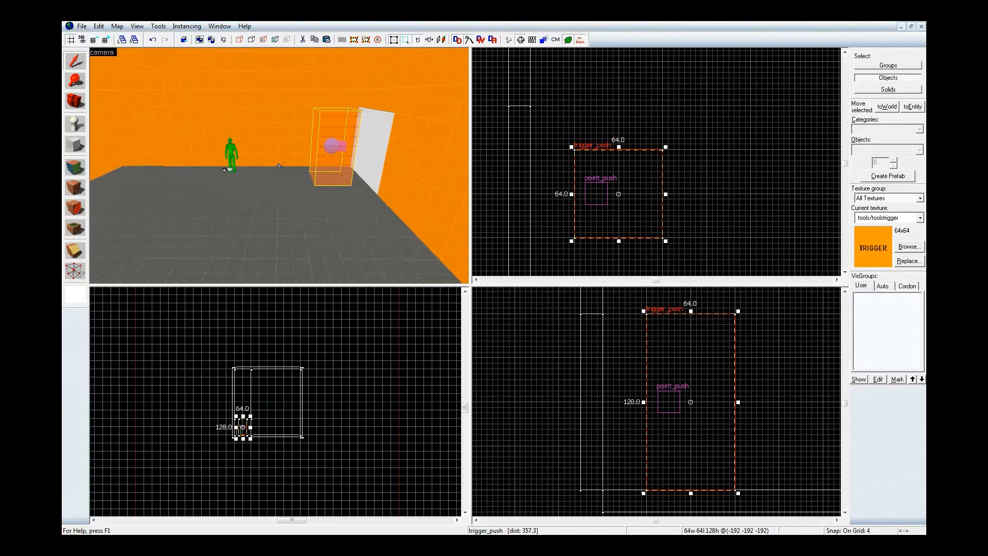
key(z)
key(z)
key(a)
key(z)
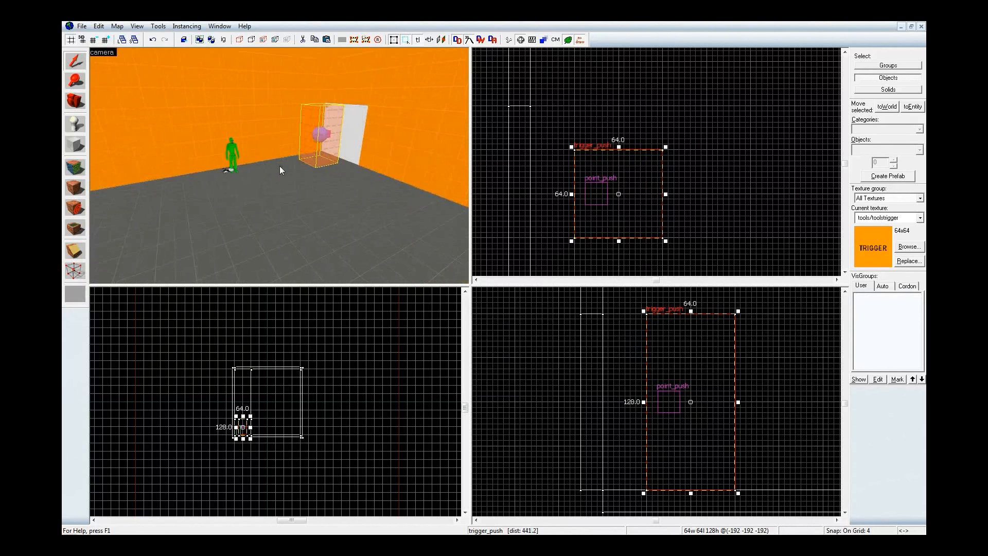
key(z)
key(a)
key(w)
key(z)
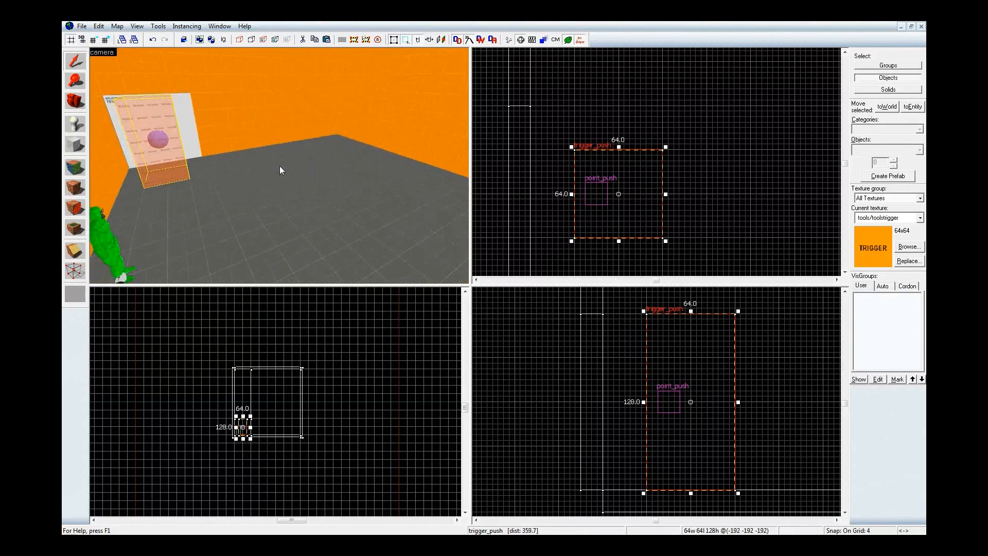
key(z)
key(w)
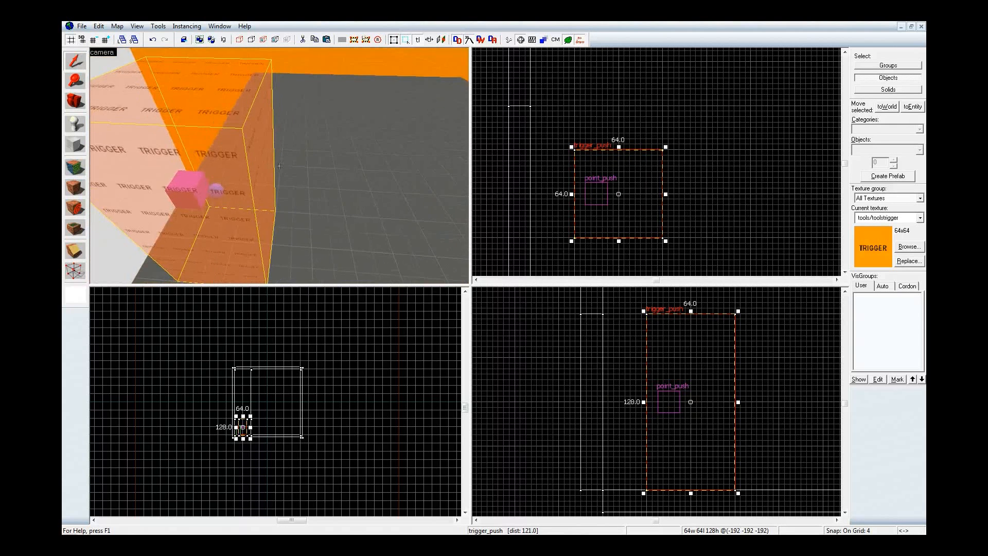
key(s)
key(z)
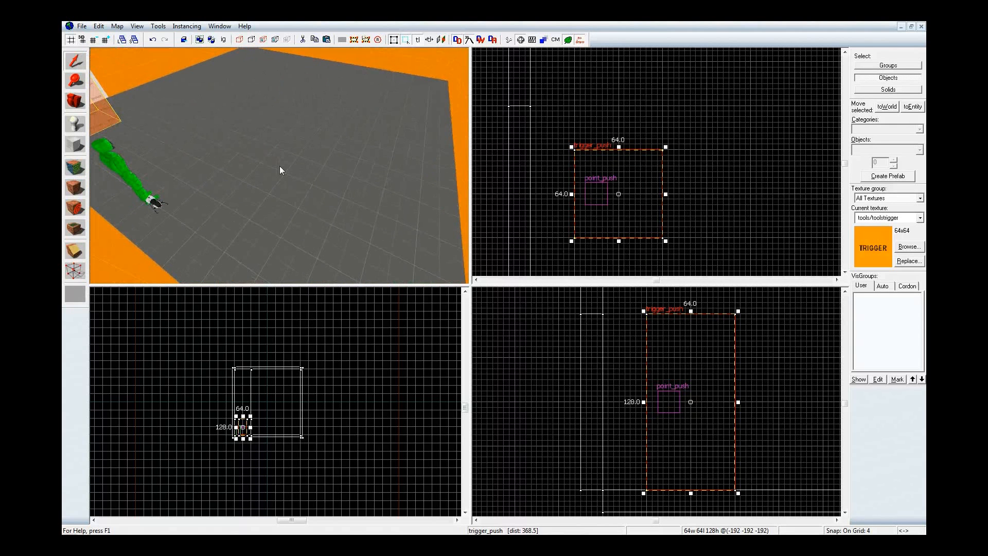
key(z)
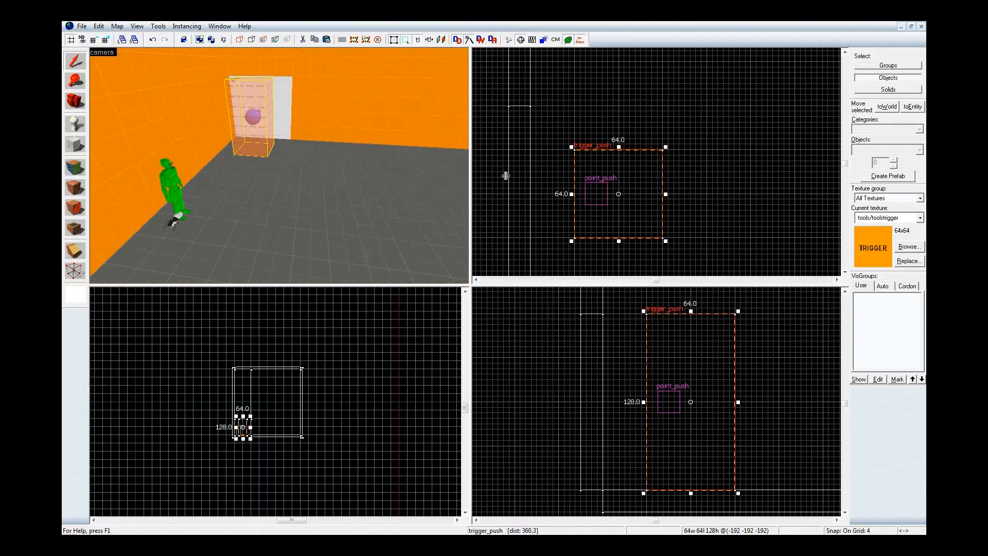
Deselect the trigger_push brush and make dev/reflectivity_50 the current texture
click(710, 115)
scroll(648, 148, down, 5)
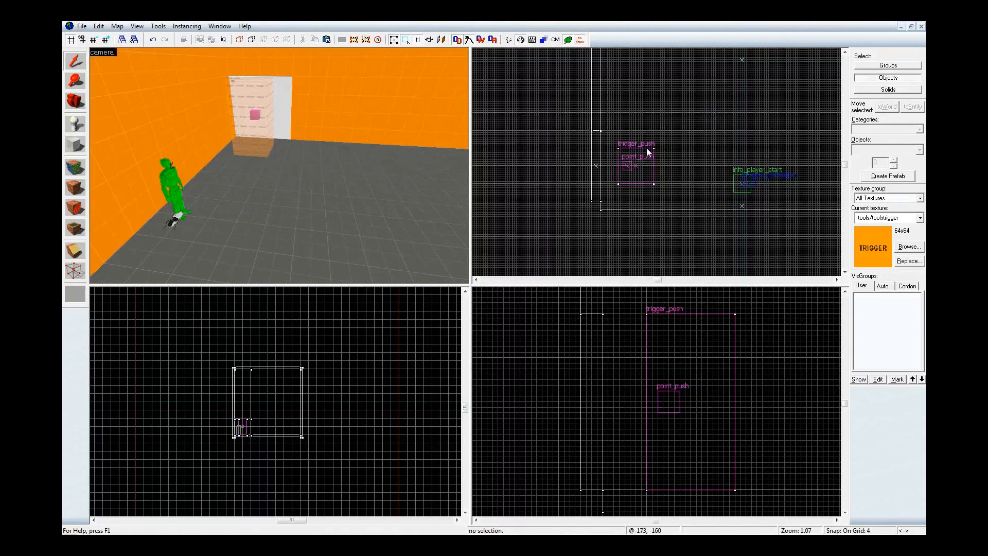
scroll(561, 208, down, 5)
scroll(671, 193, up, 7)
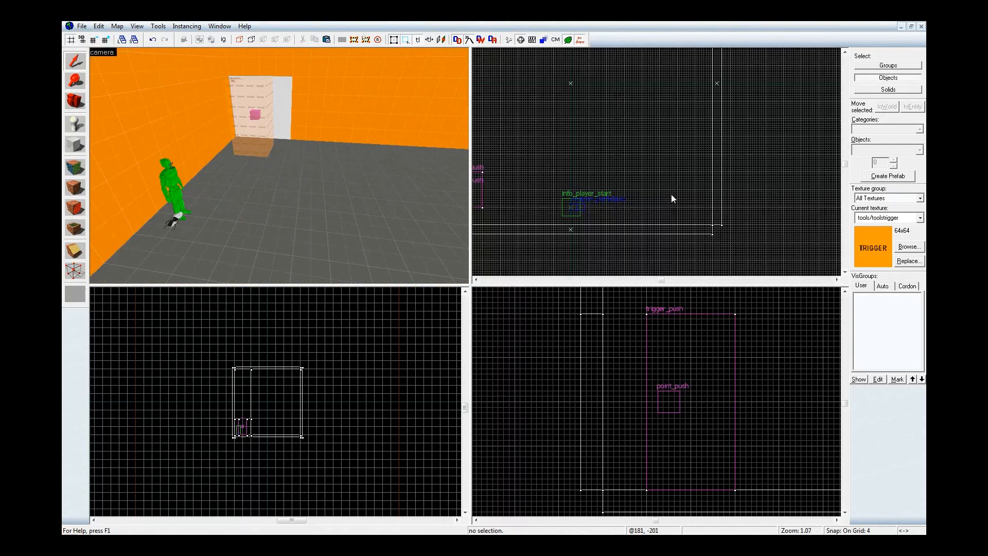
key(shift+a)
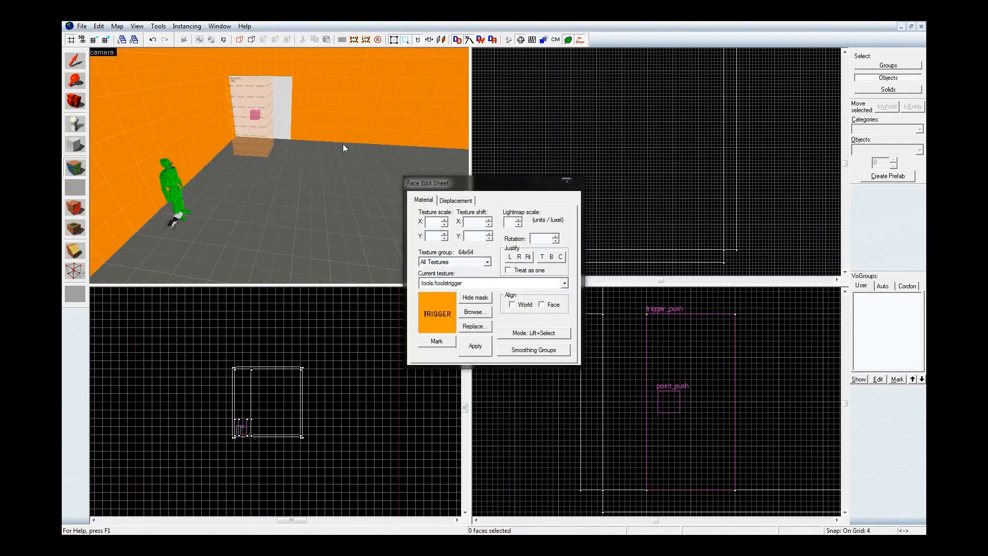
click(484, 313)
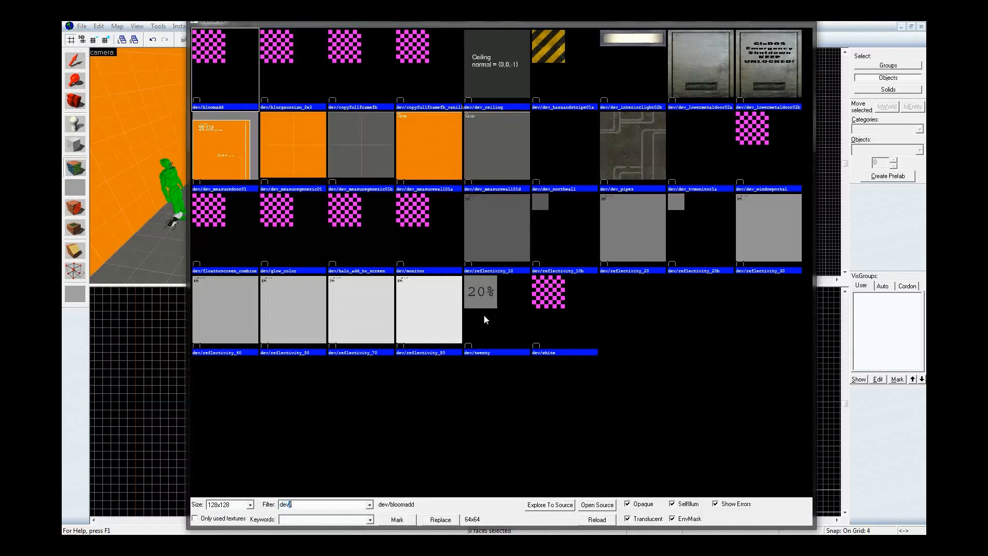
double_click(263, 310)
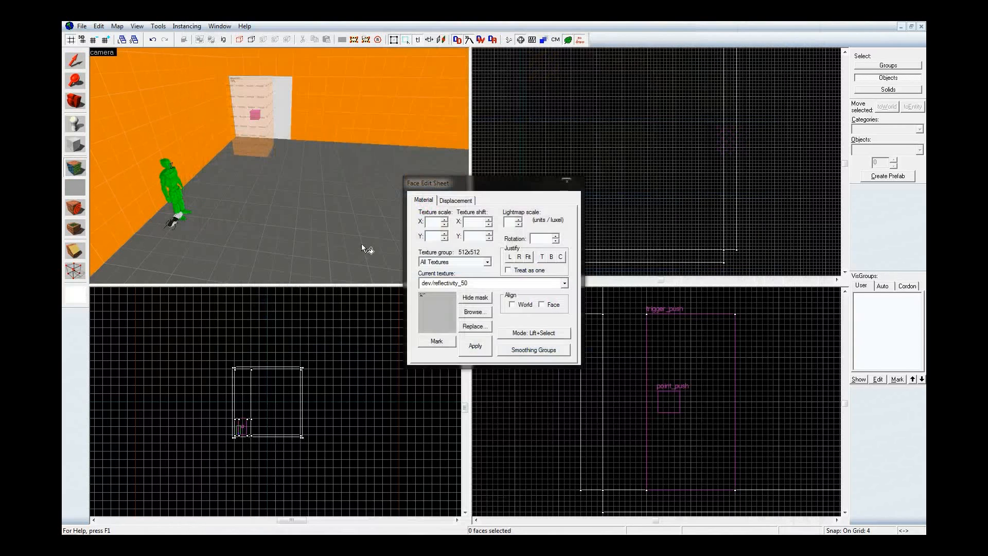
Create a block brush 4 units thick, 32 wide and 32 high in the room, level with the trigger_push's upper edge
key(shift+b)
scroll(687, 177, up, 4)
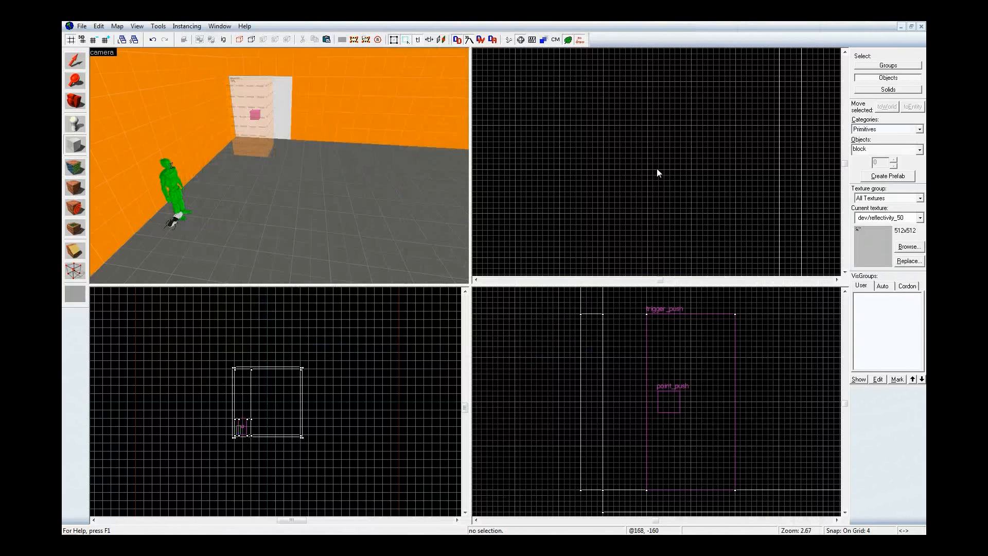
drag(641, 81, 648, 128)
scroll(636, 358, down, 5)
scroll(576, 360, down, 3)
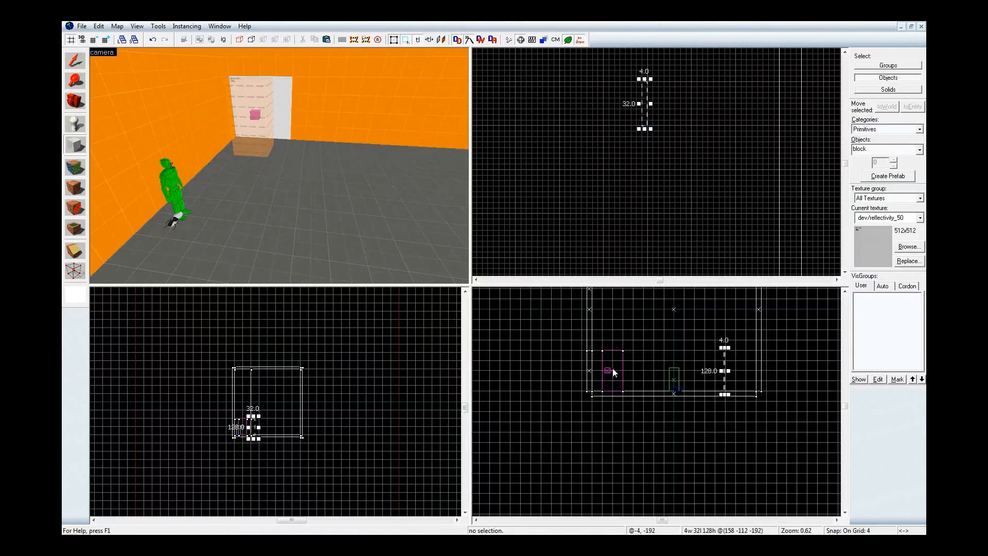
scroll(733, 368, up, 5)
drag(712, 426, 711, 346)
scroll(711, 326, up, 4)
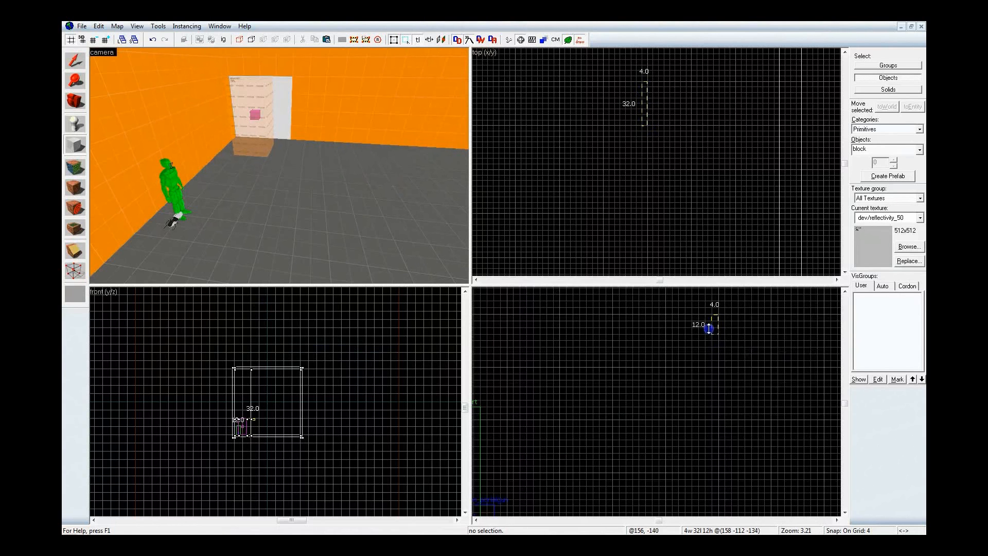
key(Return)
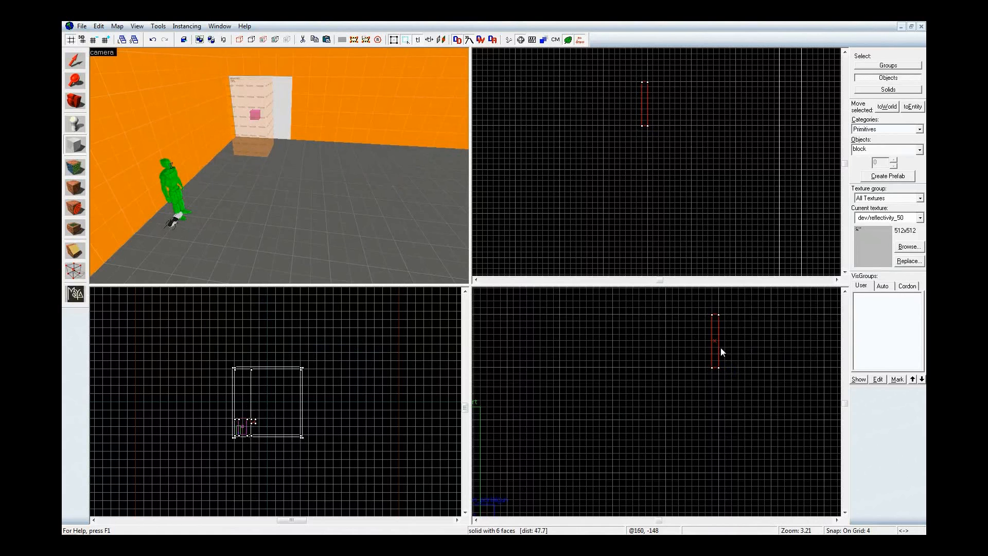
Centre the 3D and 2D views on the new block and examine it from several angles
key(shift+s)
key(ctrl+shift+e)
key(z)
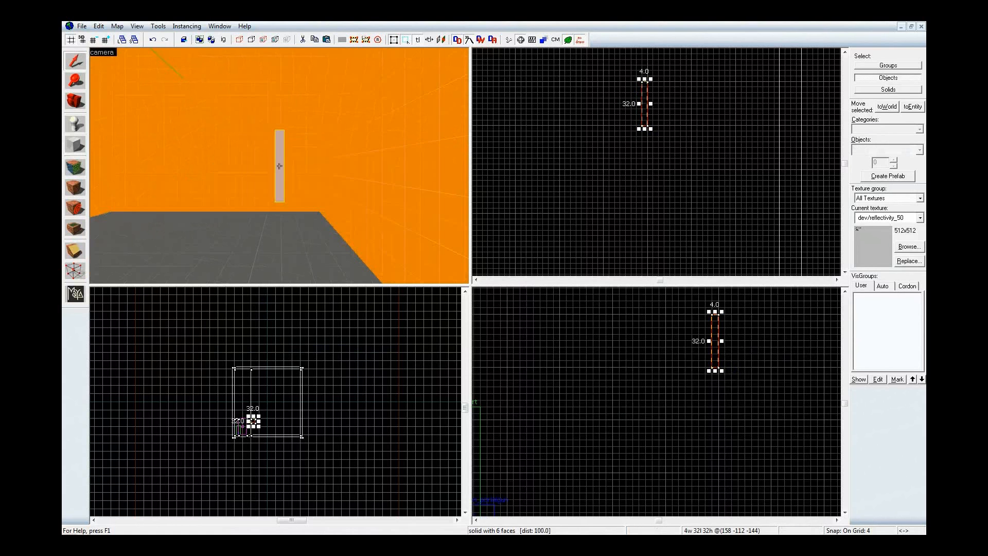
key(s)
key(z)
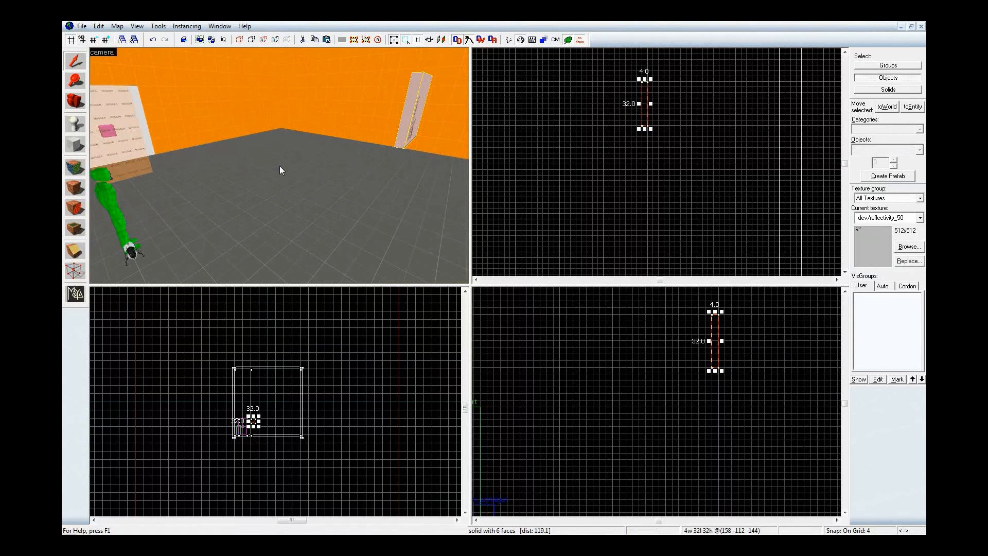
key(ctrl+e)
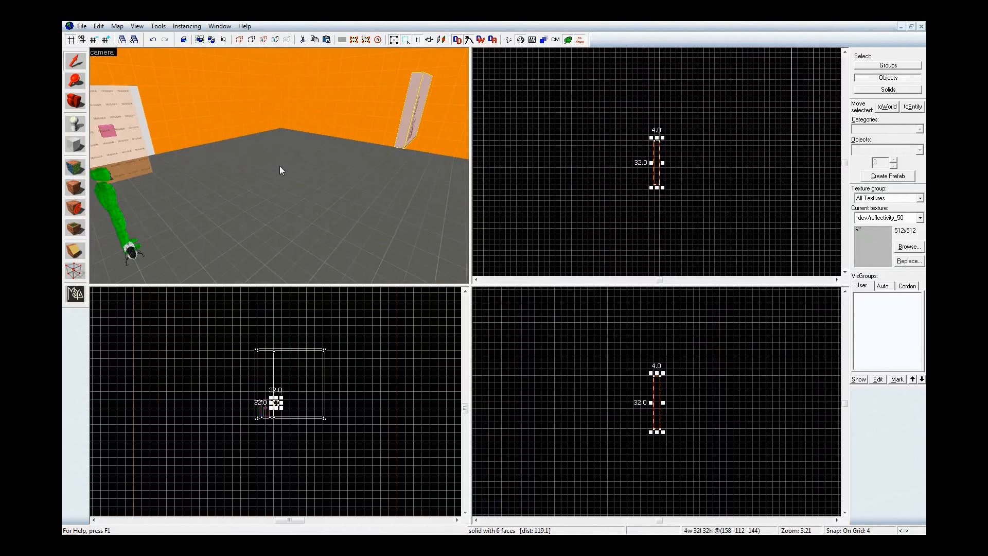
key(z)
key(w)
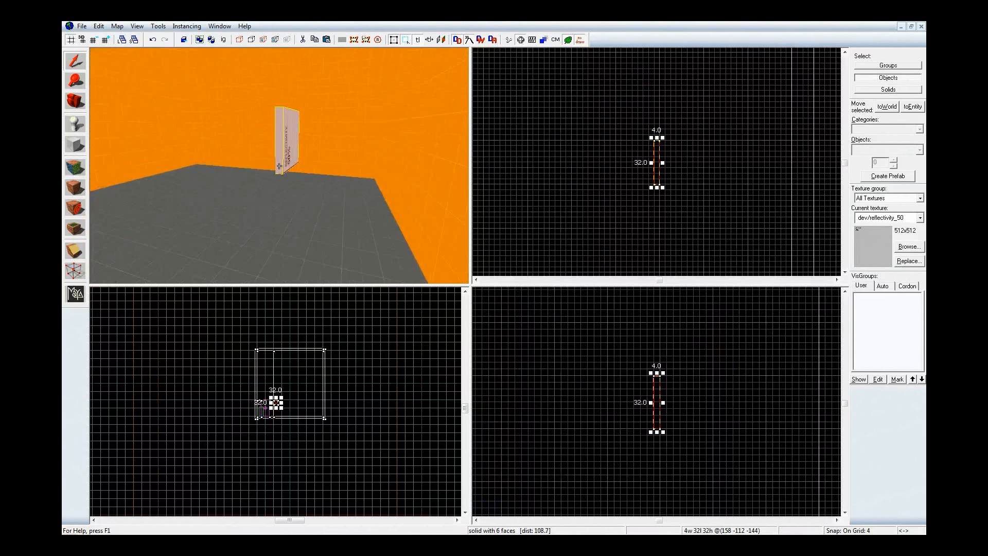
key(s)
key(z)
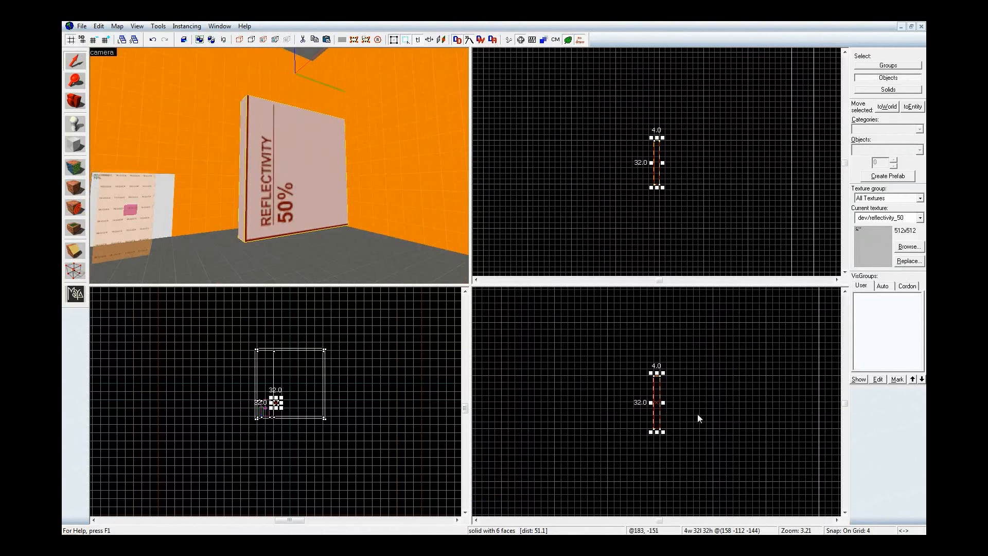
Rotate the block 90 degrees in the front view so its texture lettering stands upright
scroll(267, 413, up, 10)
click(294, 381)
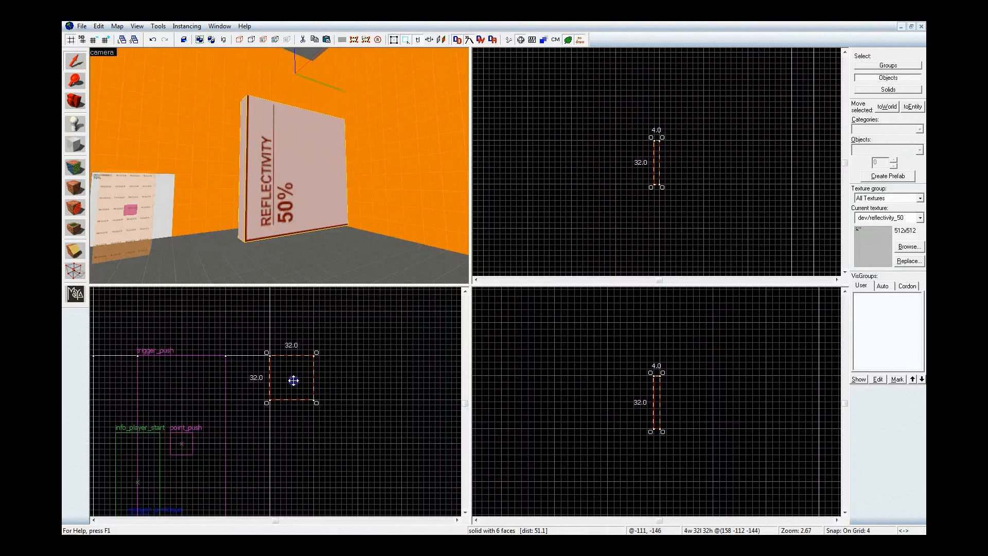
drag(318, 403, 274, 403)
key(z)
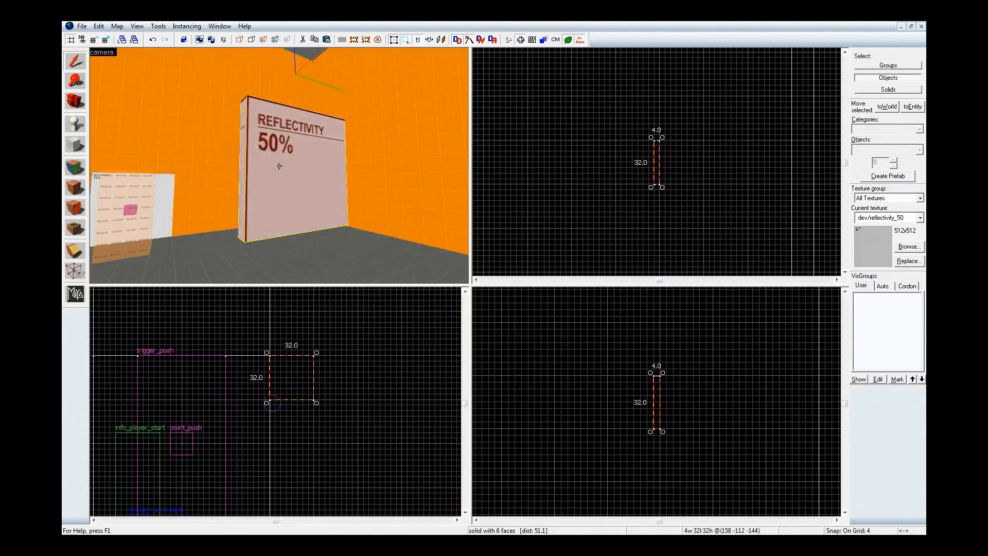
Tie the rotated block to a func_physbox entity and apply the class
key(a)
key(z)
key(ctrl+t)
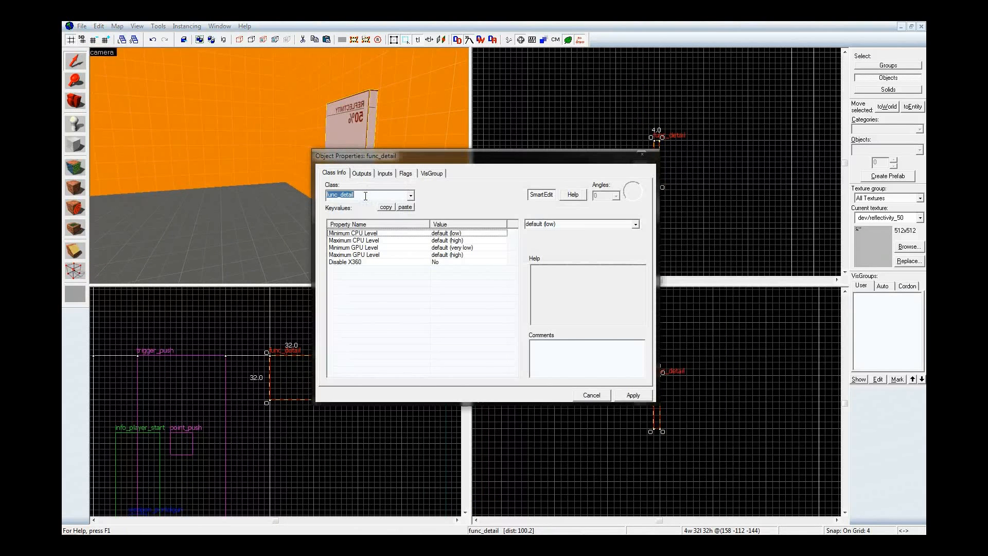
text(physbox)
key(Return)
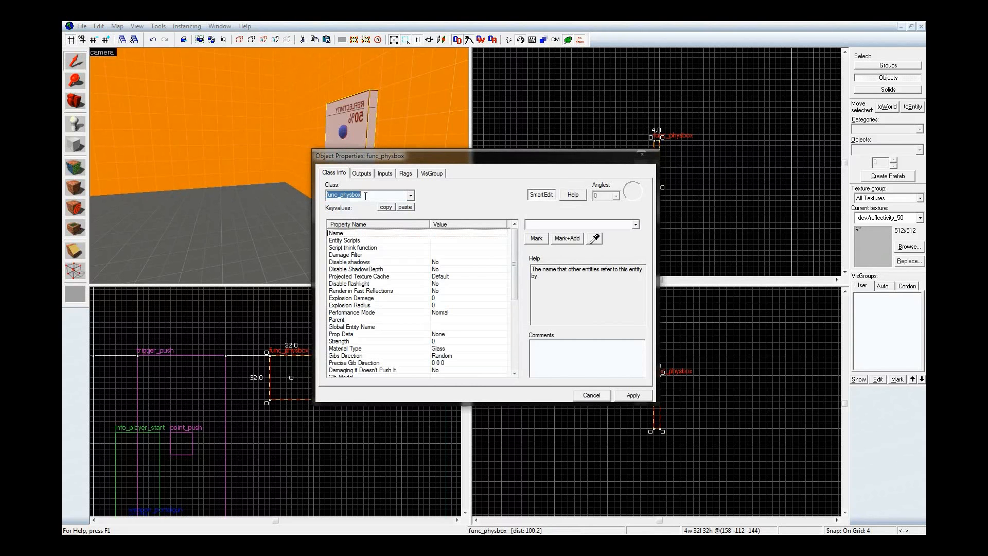
click(633, 395)
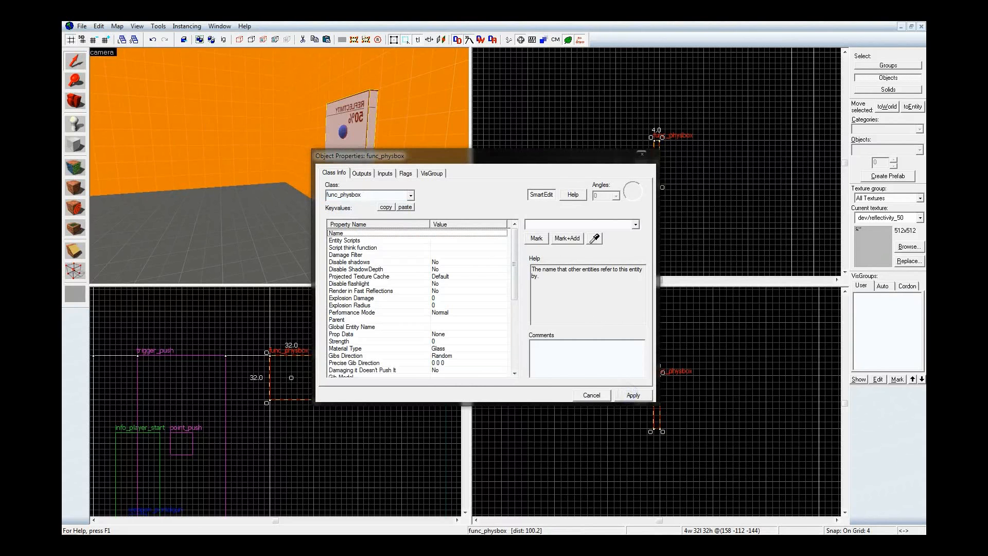
Name the func_physbox entity 1
key(z)
key(z)
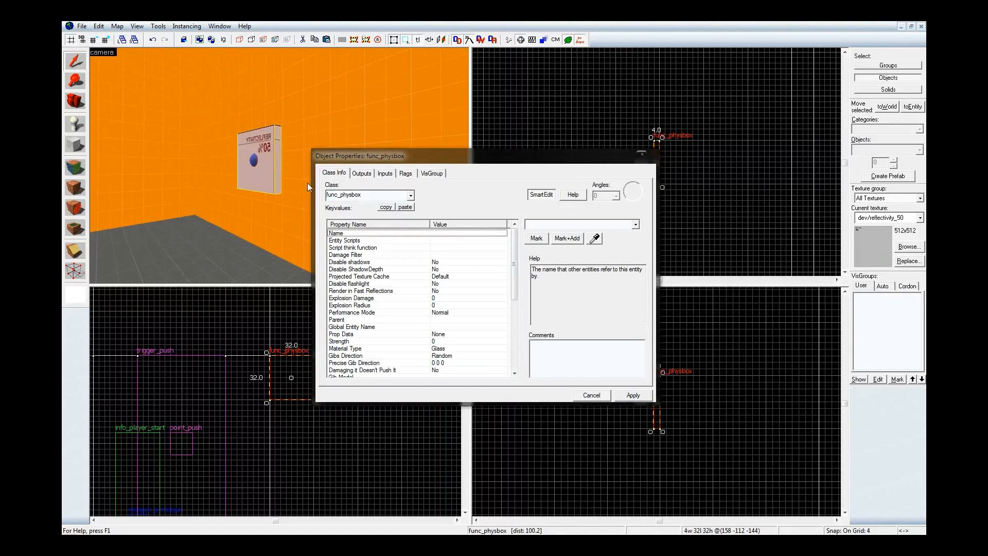
click(549, 225)
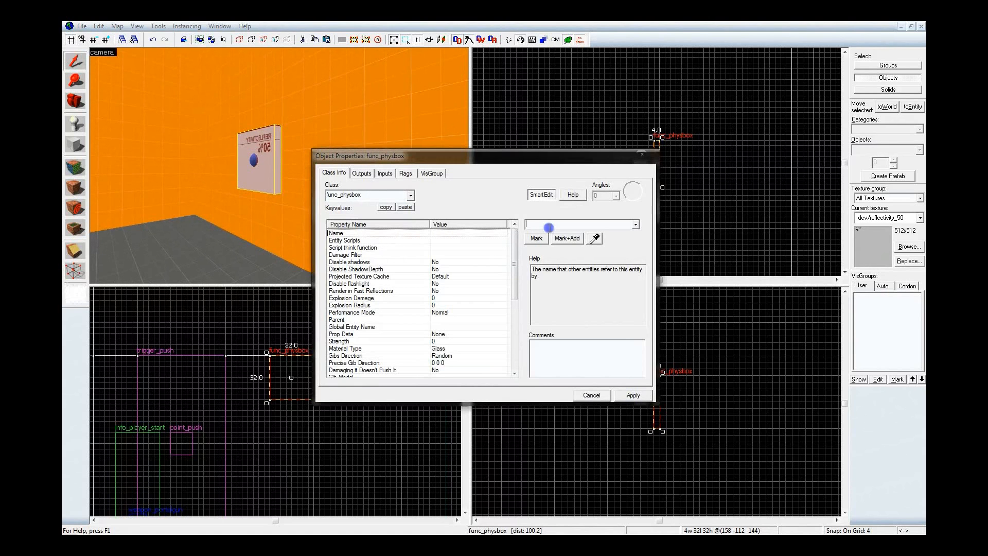
text(1)
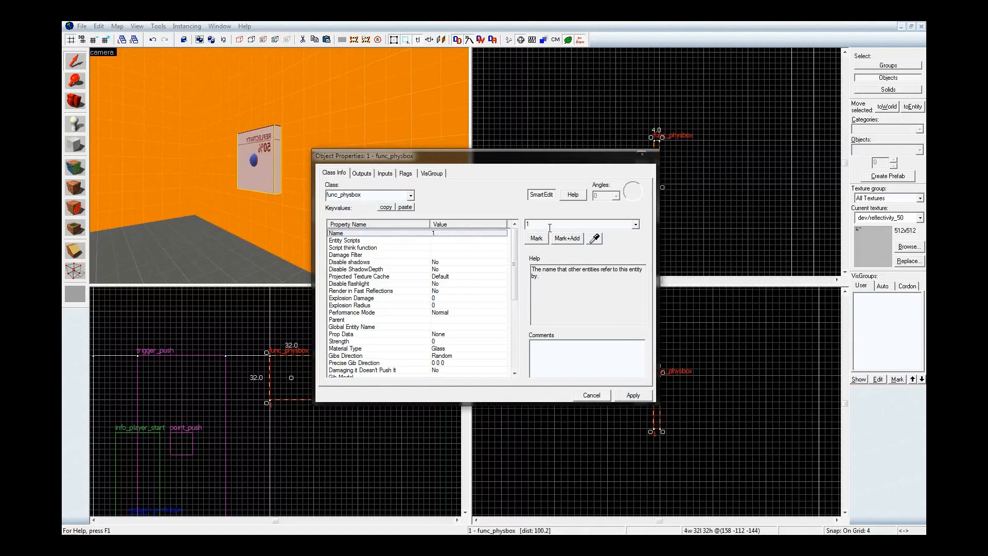
Enable the func_physbox's Motion Disabled flag, then apply and close its properties
click(406, 174)
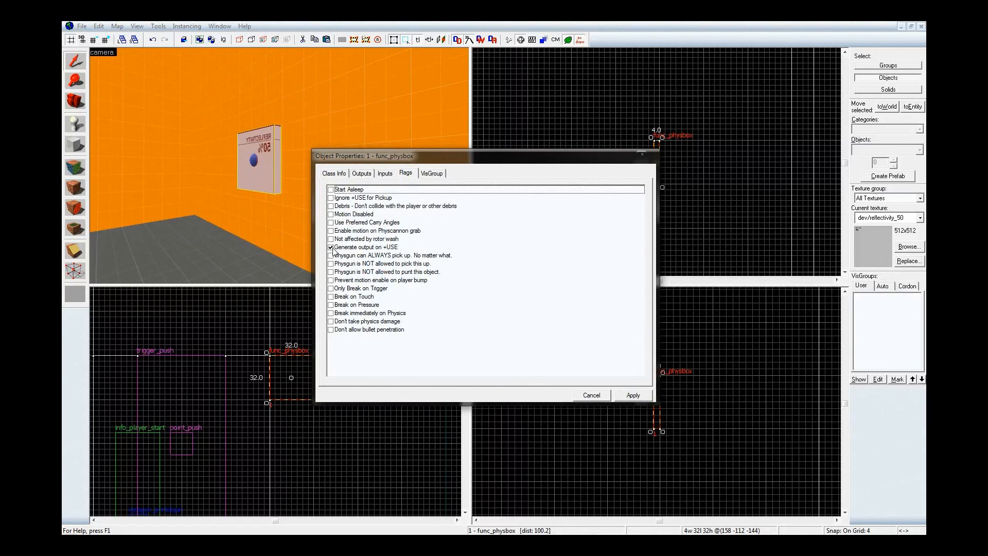
click(331, 214)
click(633, 395)
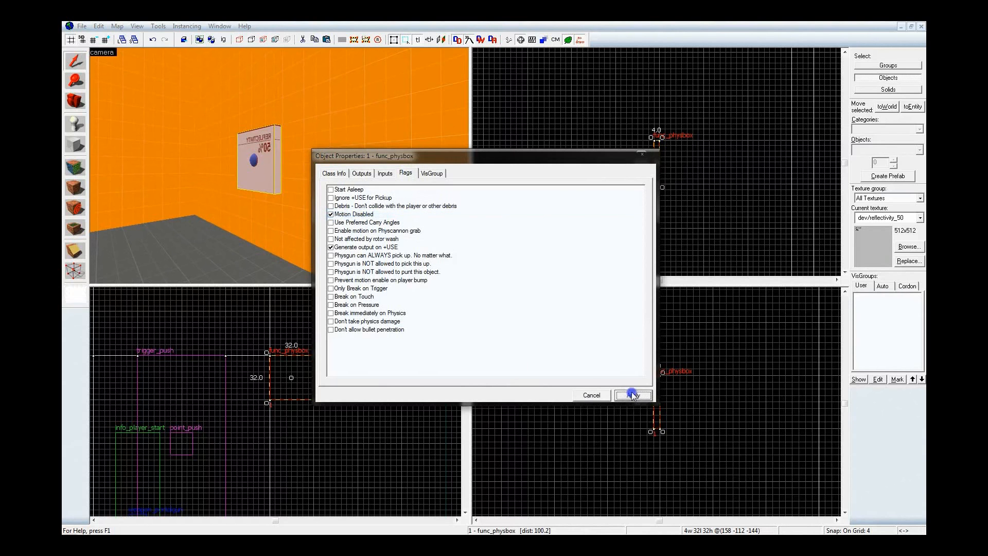
click(647, 151)
Clone the func_physbox three times sideways in the front view to form a touching row of four
scroll(258, 342, down, 2)
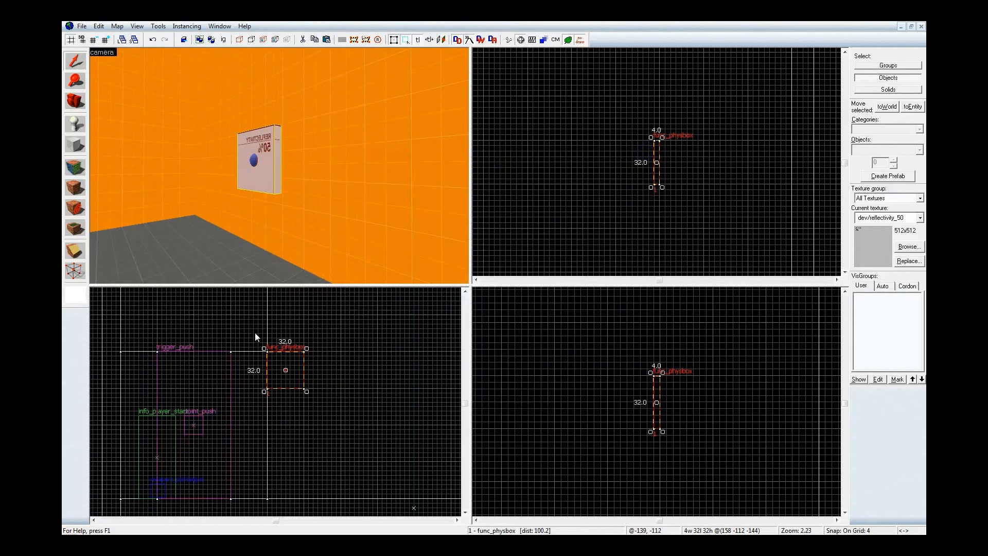
scroll(314, 372, up, 2)
shift+drag(268, 376, 396, 375)
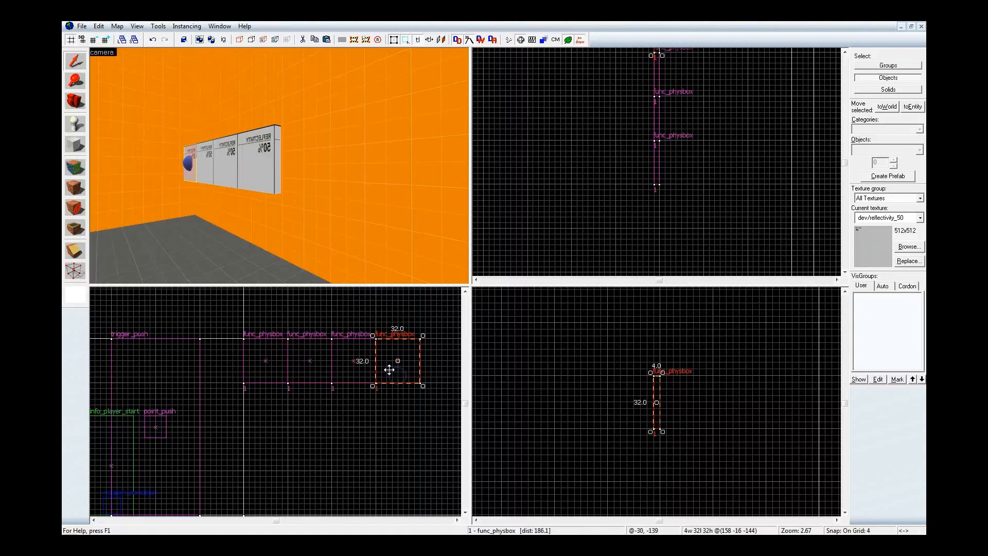
Select all four func_physbox blocks and clone the row downward three times to build a 4 by 4 wall reaching the floor
key(z)
key(a)
key(z)
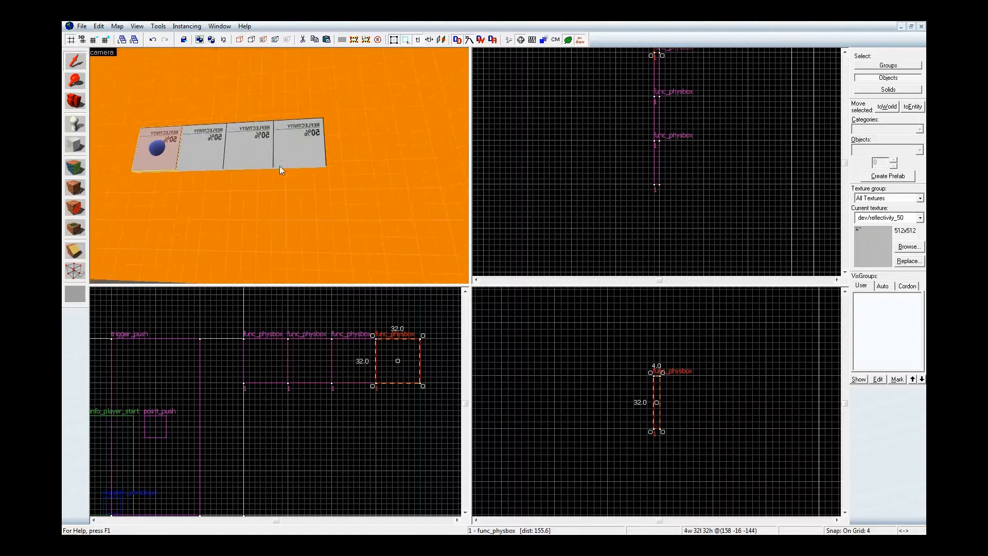
ctrl+click(220, 159)
ctrl+click(248, 150)
ctrl+click(299, 147)
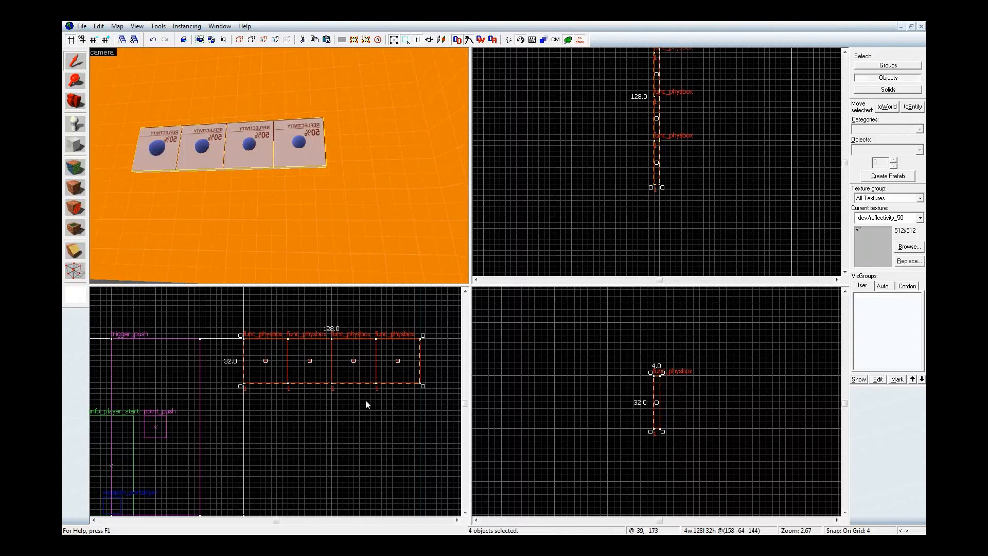
drag(363, 340, 369, 454)
scroll(366, 314, down, 1)
scroll(365, 427, up, 1)
Wrap the dev/reflectivity_50 texture from the top corner block continuously across the other front faces of the physbox wall
key(z)
key(d)
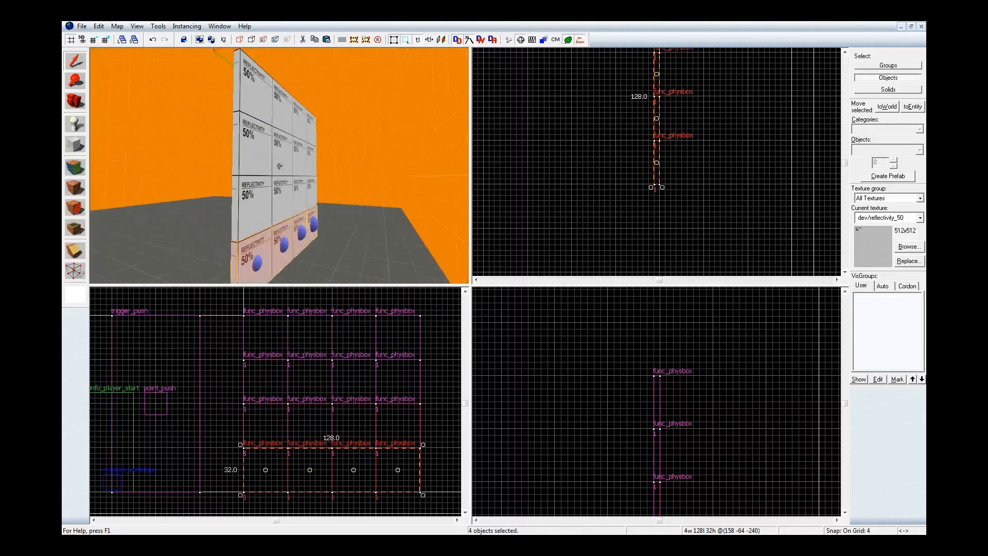
key(z)
key(shift+a)
click(266, 96)
right_click(262, 149)
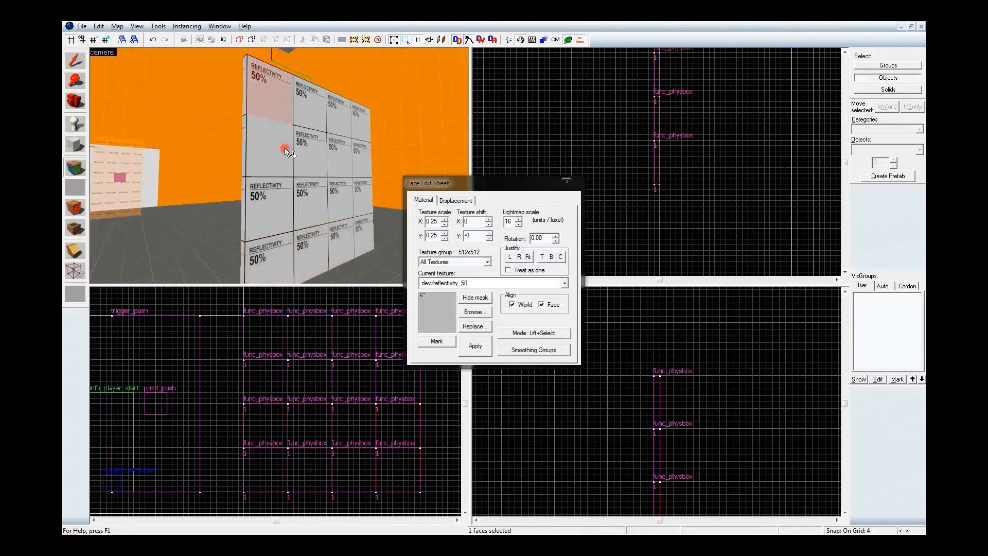
right_click(309, 150)
right_click(310, 92)
right_click(336, 110)
right_click(332, 146)
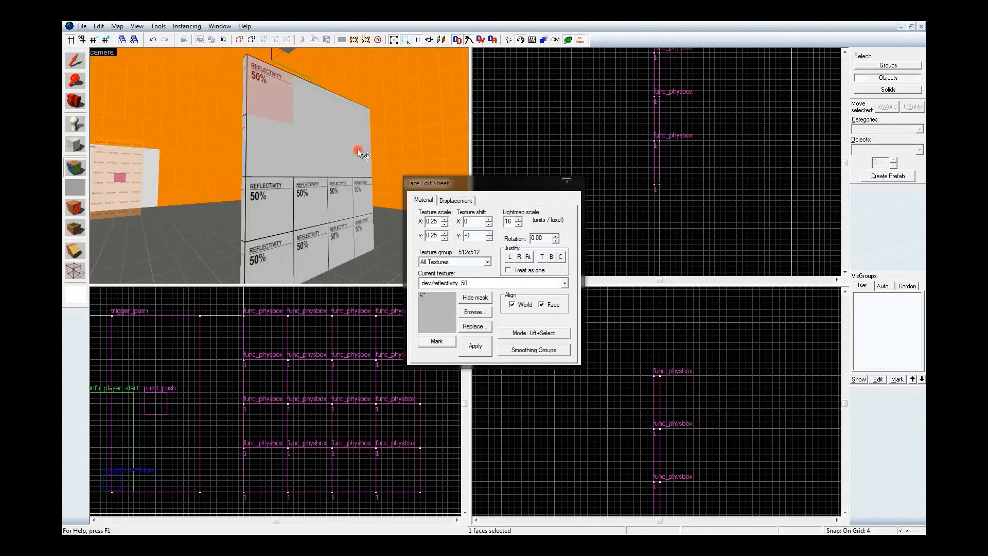
right_click(359, 199)
right_click(361, 232)
right_click(340, 234)
right_click(337, 204)
right_click(309, 200)
right_click(297, 257)
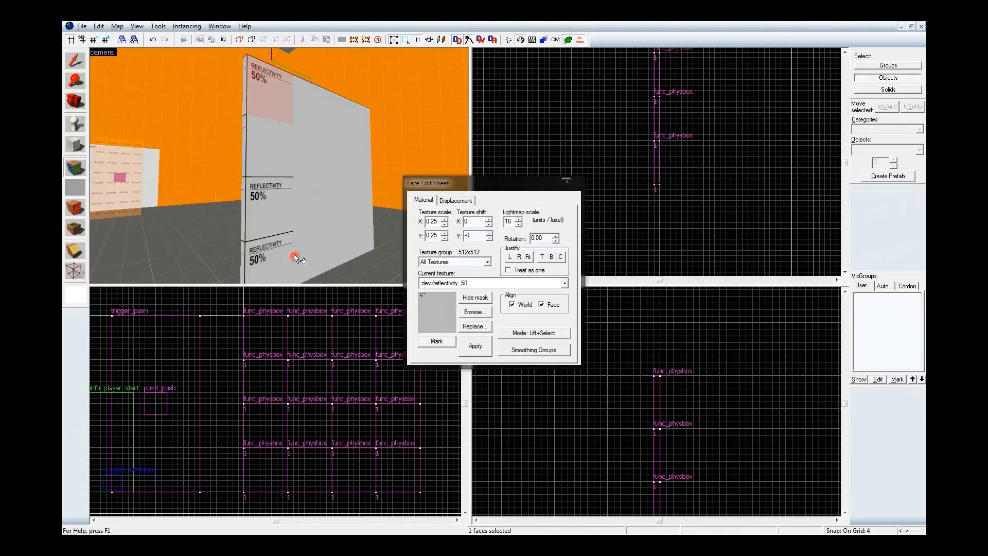
right_click(274, 211)
right_click(260, 254)
Wrap the texture from the top corner block continuously across all remaining faces on the back of the physbox wall
key(z)
key(a)
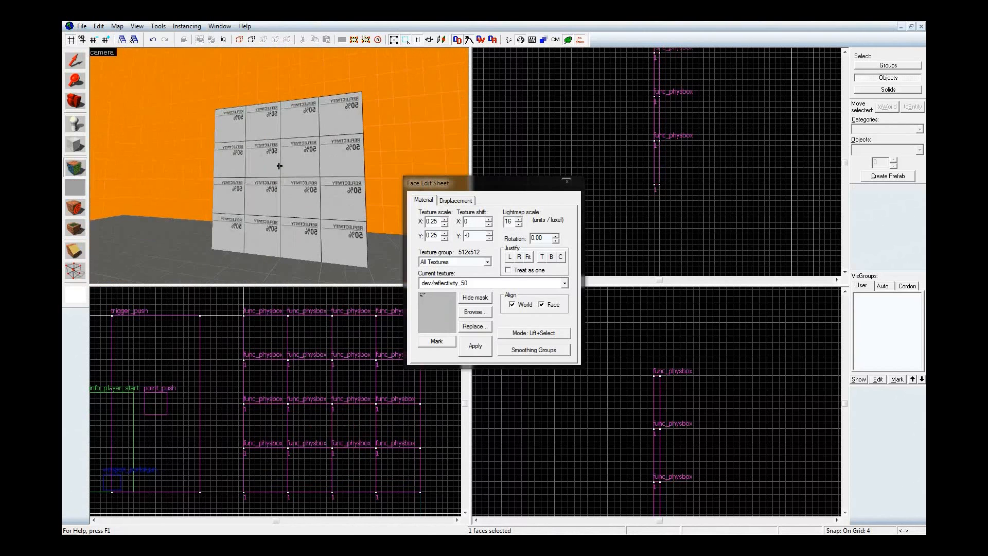
key(z)
click(336, 118)
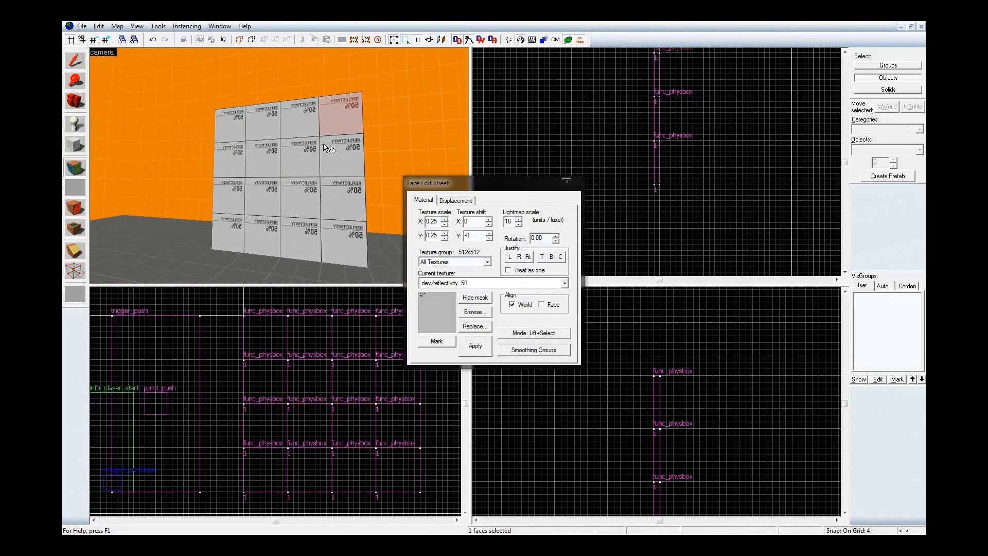
right_click(300, 117)
right_click(264, 121)
right_click(231, 126)
right_click(232, 157)
right_click(264, 157)
right_click(301, 155)
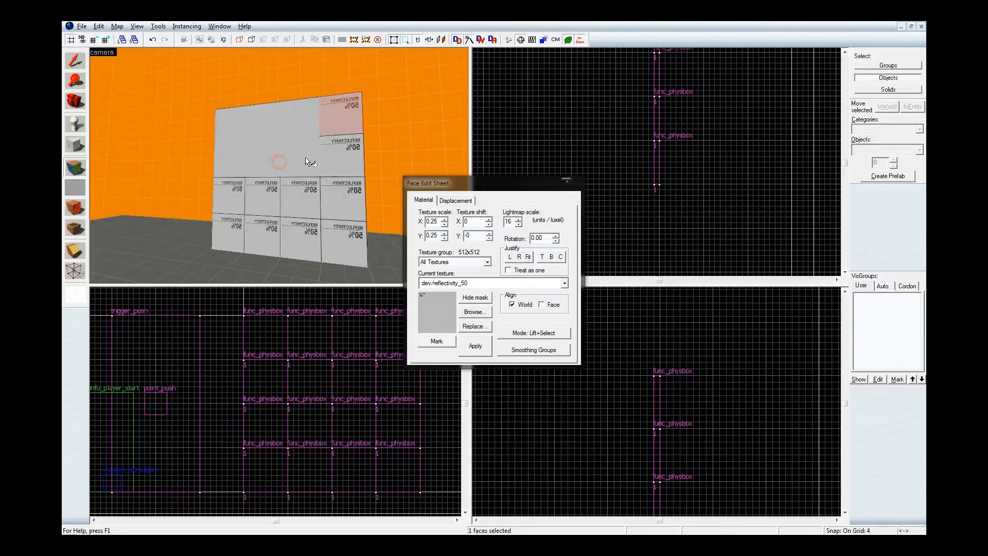
right_click(341, 155)
right_click(343, 196)
right_click(300, 194)
right_click(263, 192)
right_click(226, 202)
right_click(229, 237)
right_click(265, 237)
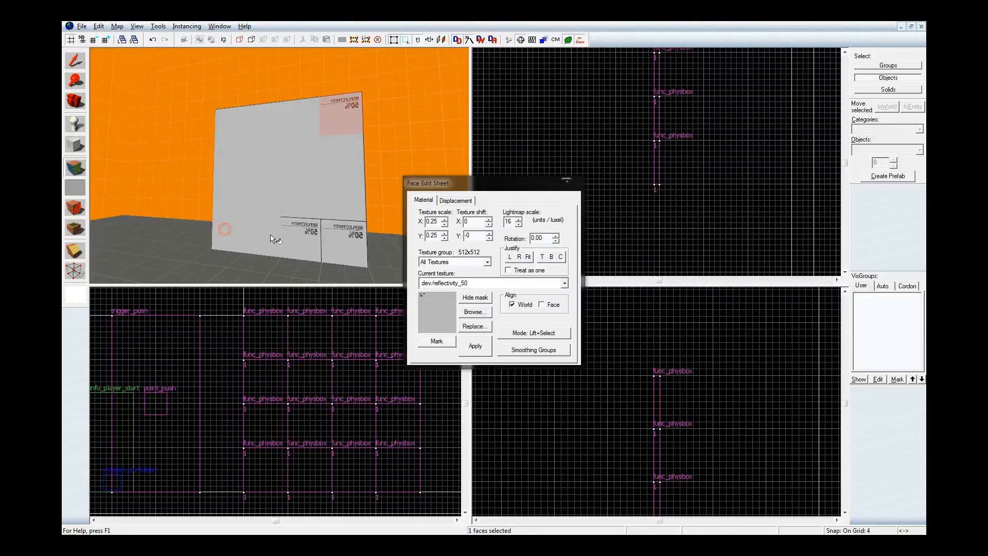
right_click(301, 239)
right_click(342, 241)
Examine the retextured physbox wall from both sides and view the flags of its top corner func_physbox
key(z)
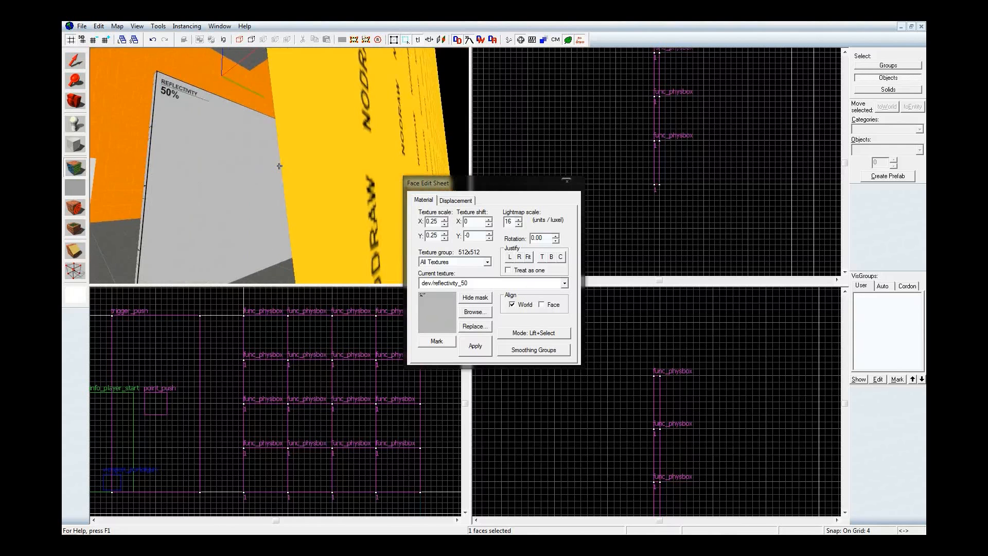
key(s)
key(w)
key(shift+s)
key(d)
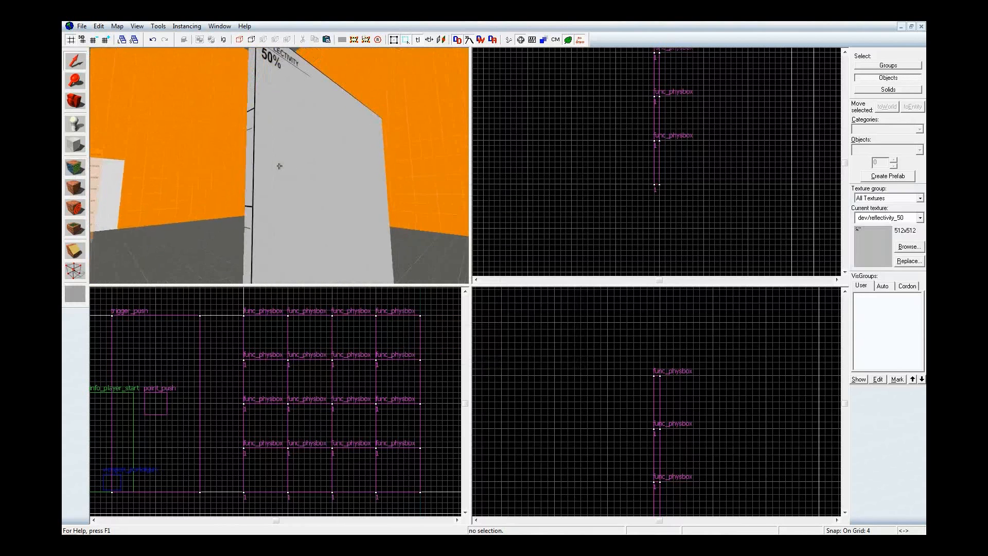
key(d)
key(s)
key(z)
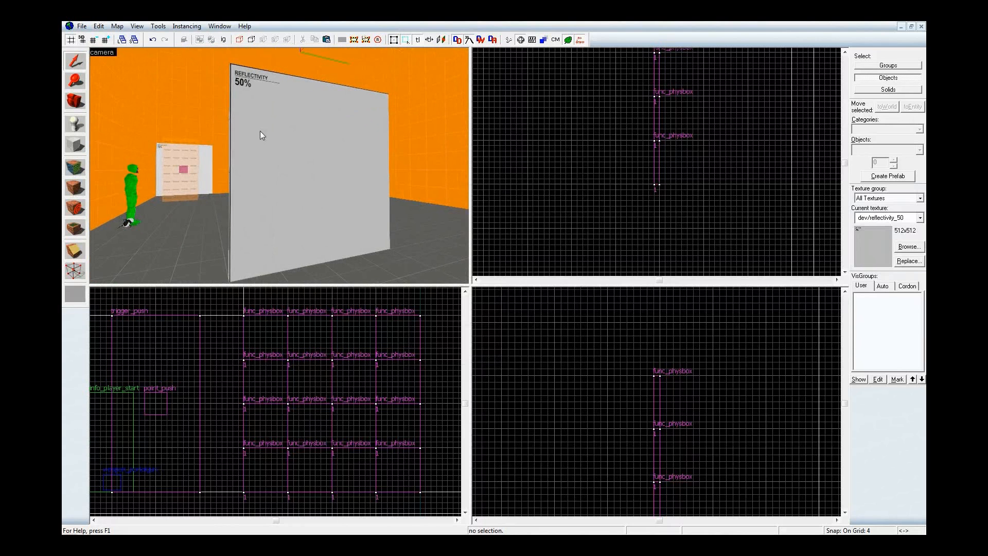
double_click(260, 132)
click(404, 173)
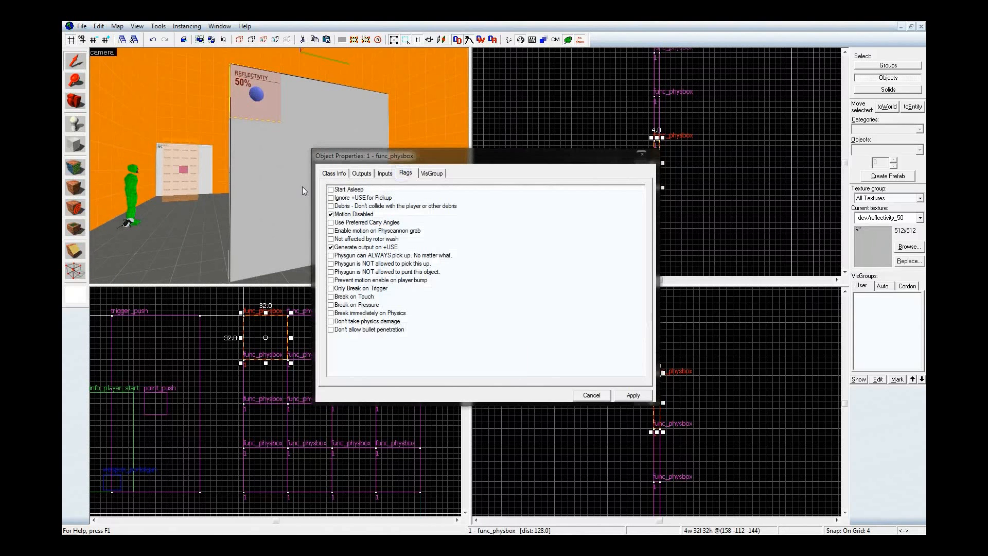
Enable Start Asleep and disable Motion Disabled on the eight func_physbox blocks in the wall's middle two rows
click(260, 159)
key(z)
key(z)
ctrl+click(230, 145)
ctrl+click(257, 144)
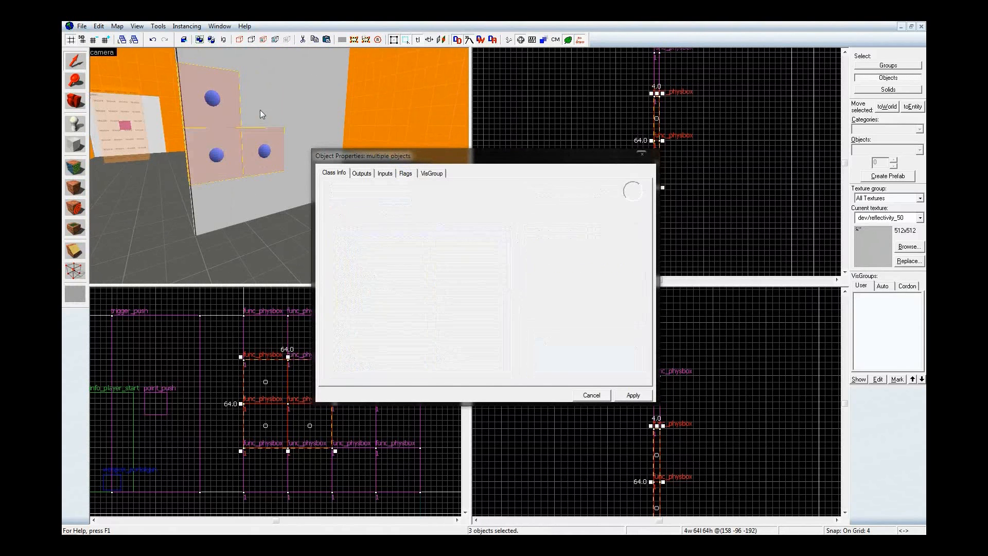
ctrl+click(260, 109)
ctrl+click(300, 112)
ctrl+click(301, 133)
ctrl+click(331, 136)
ctrl+click(332, 115)
click(405, 173)
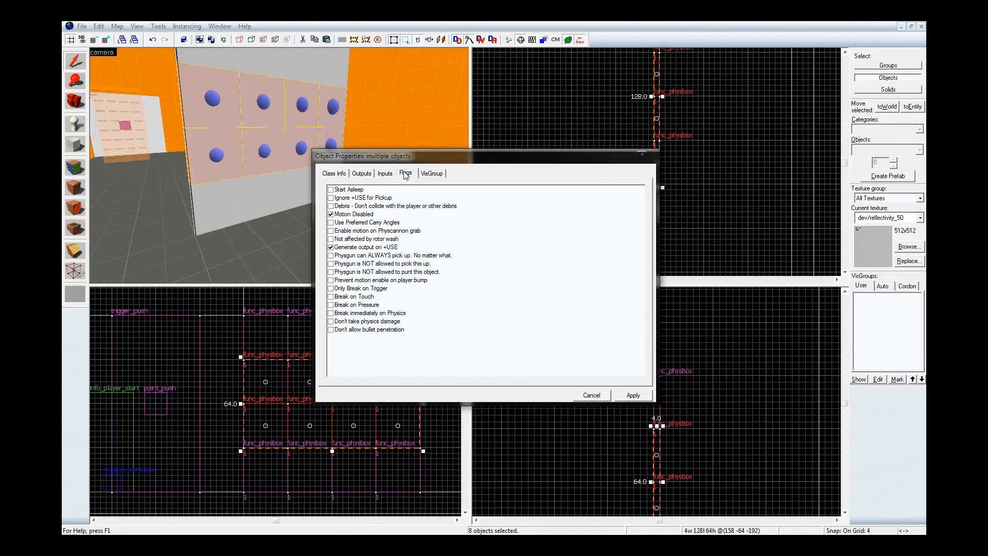
click(331, 189)
click(331, 214)
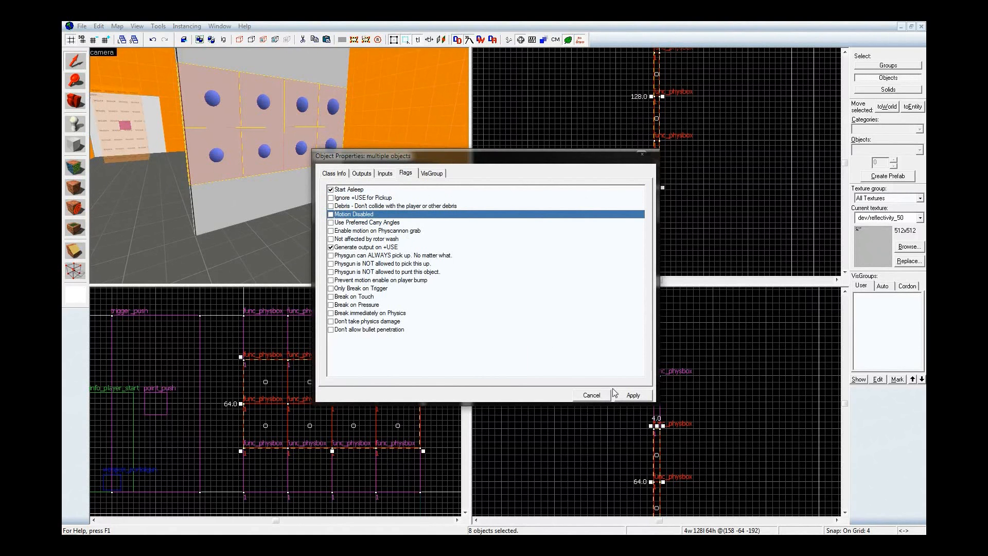
click(622, 394)
click(641, 154)
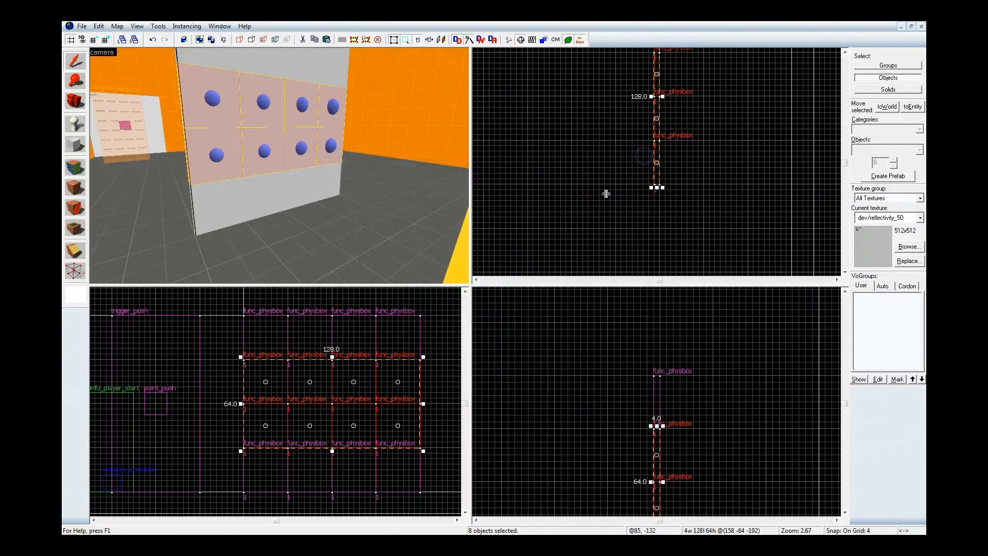
Select the point_push and check how far its radius reaches toward the physbox wall
key(z)
key(w)
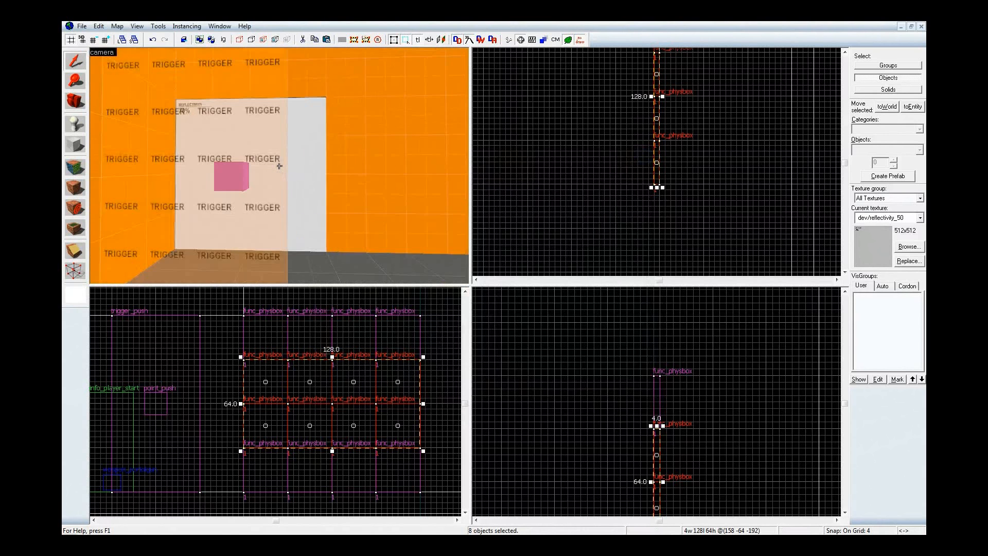
click(279, 165)
key(s)
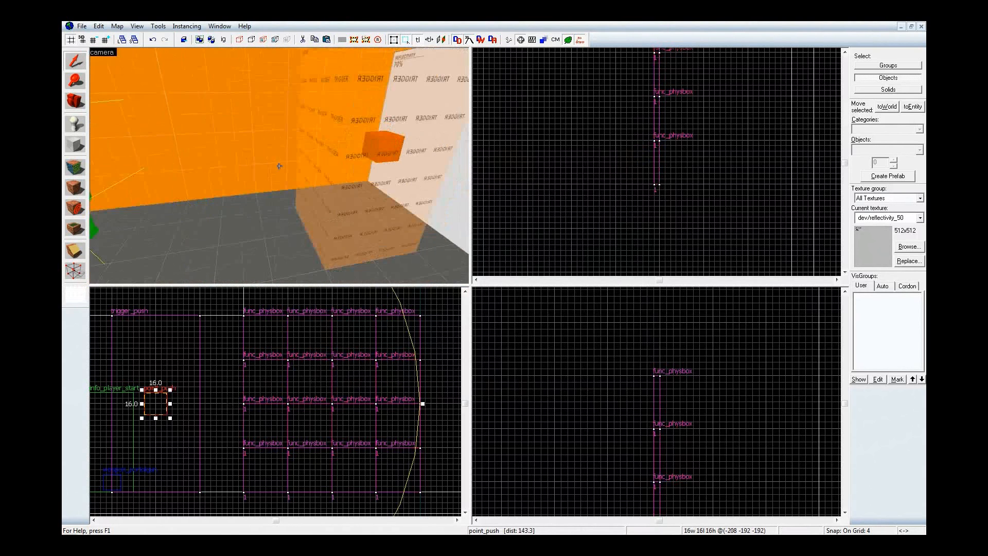
key(w)
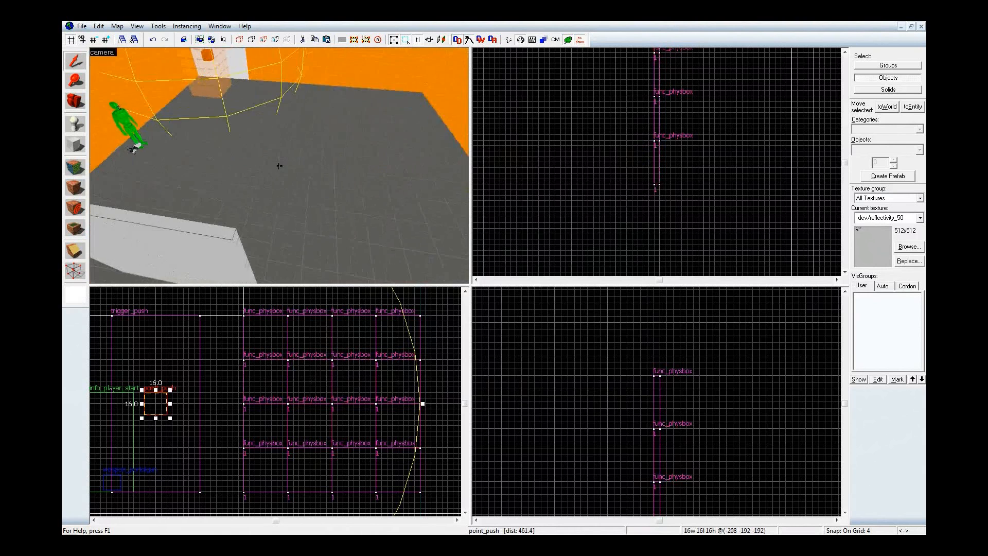
key(s)
key(z)
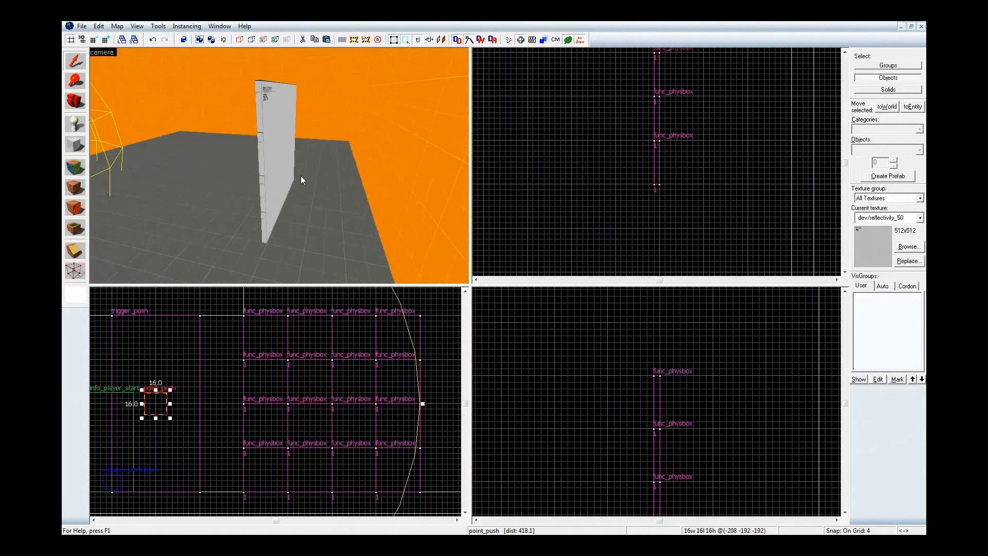
Select the whole physbox wall and move it 32 units toward the point_push in the top view
click(638, 211)
scroll(645, 219, down, 1)
drag(647, 66, 602, 191)
key(Return)
scroll(673, 205, up, 3)
click(629, 222)
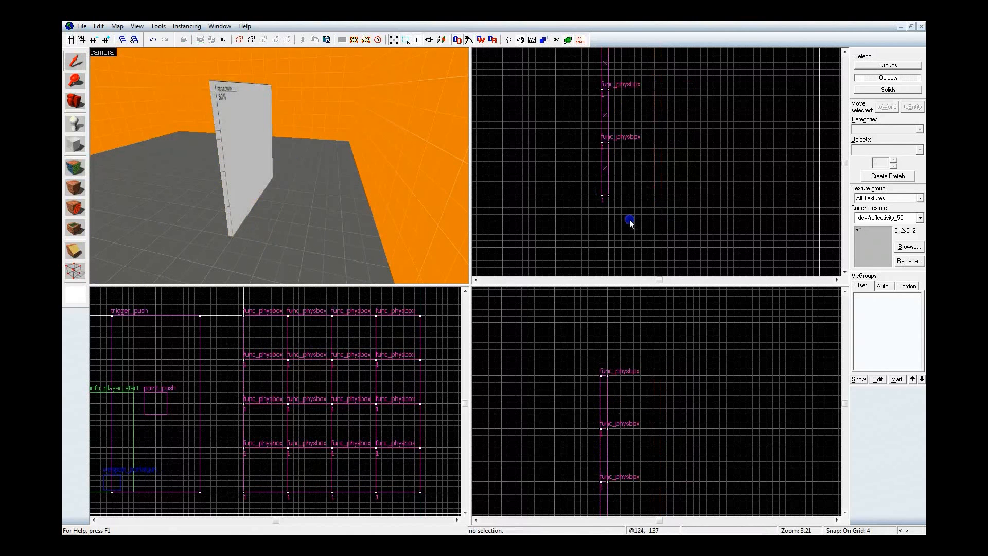
Place a phys_hinge entity on the front face of the physbox wall near its upper corner
key(z)
key(w)
key(shift+e)
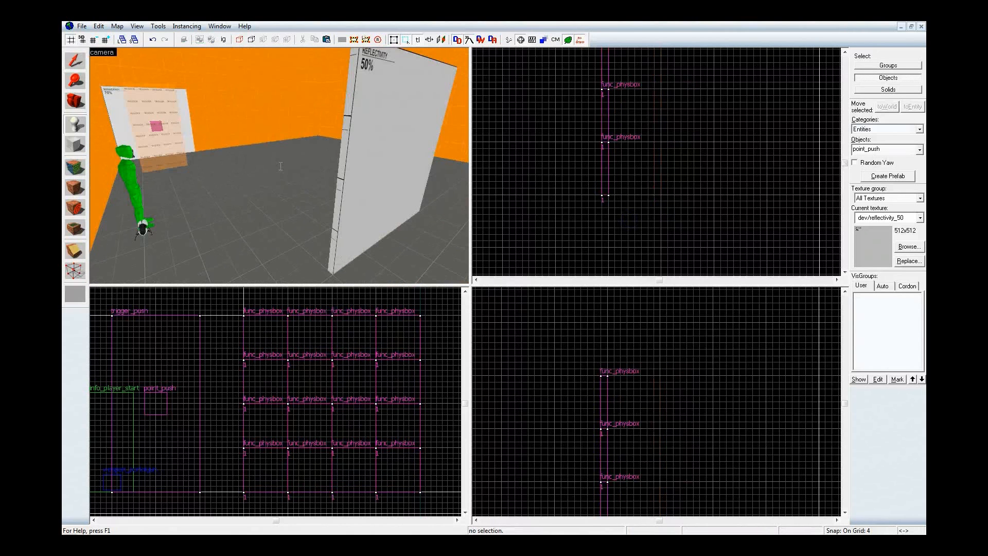
click(888, 150)
text(hinge)
click(884, 161)
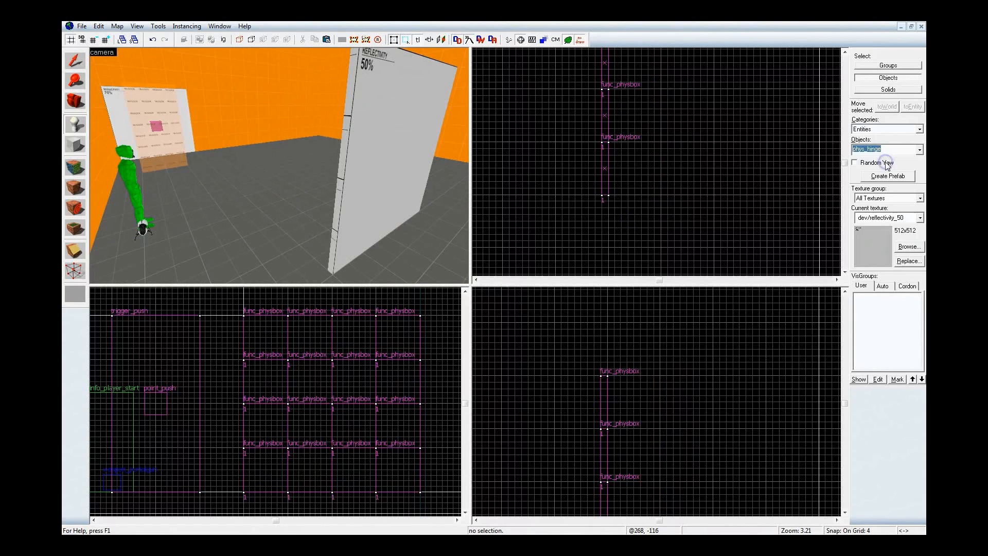
click(381, 132)
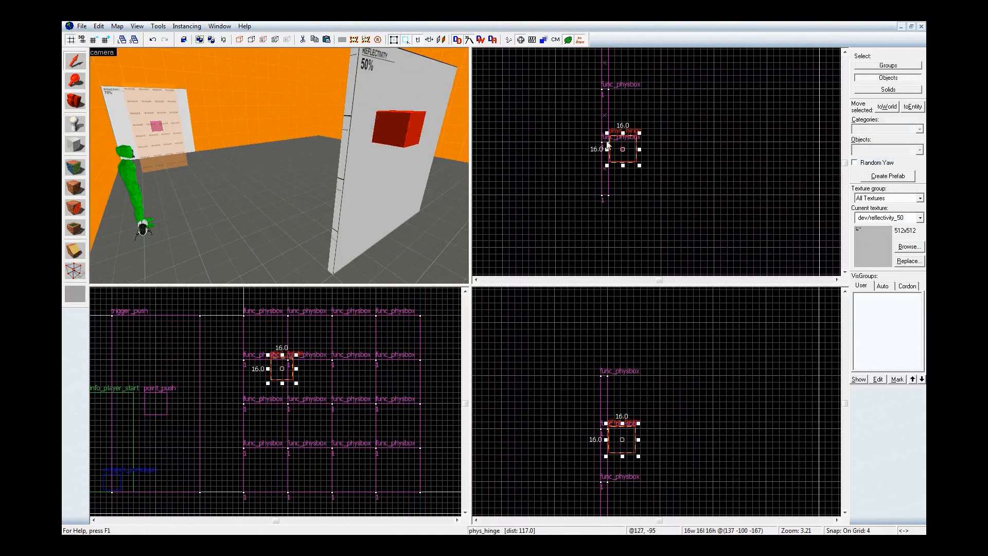
Move the phys_hinge in the top view to centre it on the wall's thickness and the corner block's width
scroll(653, 185, up, 3)
drag(650, 187, 611, 246)
key(w)
key(z)
Try bending the top two corner func_physbox blocks outward at their shared edge with vertex editing, and undo the bend
click(280, 131)
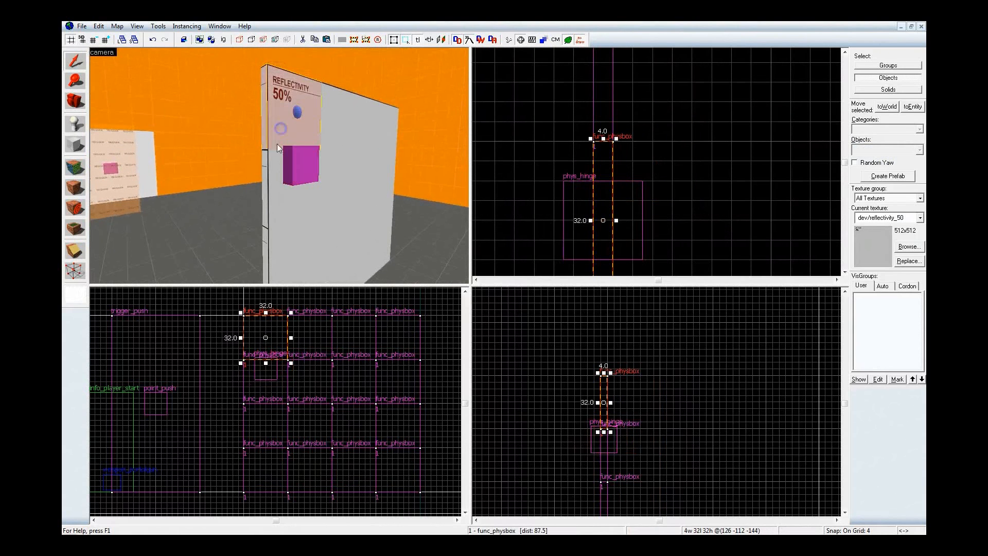
ctrl+click(271, 167)
key(shift+v)
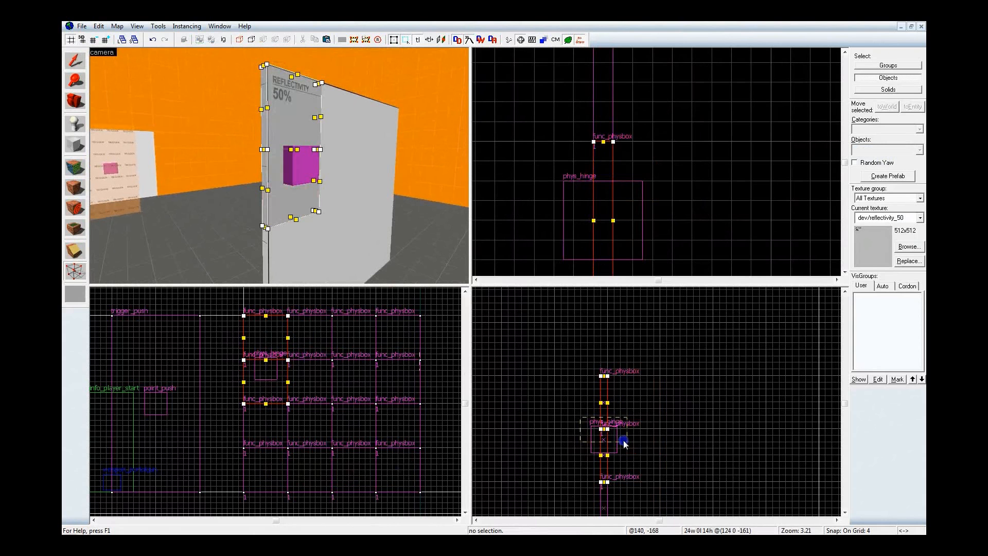
mouse_move(608, 430)
mouse_down()
mouse_move(600, 419)
mouse_move(618, 425)
mouse_move(584, 425)
mouse_move(628, 426)
mouse_move(618, 426)
mouse_up()
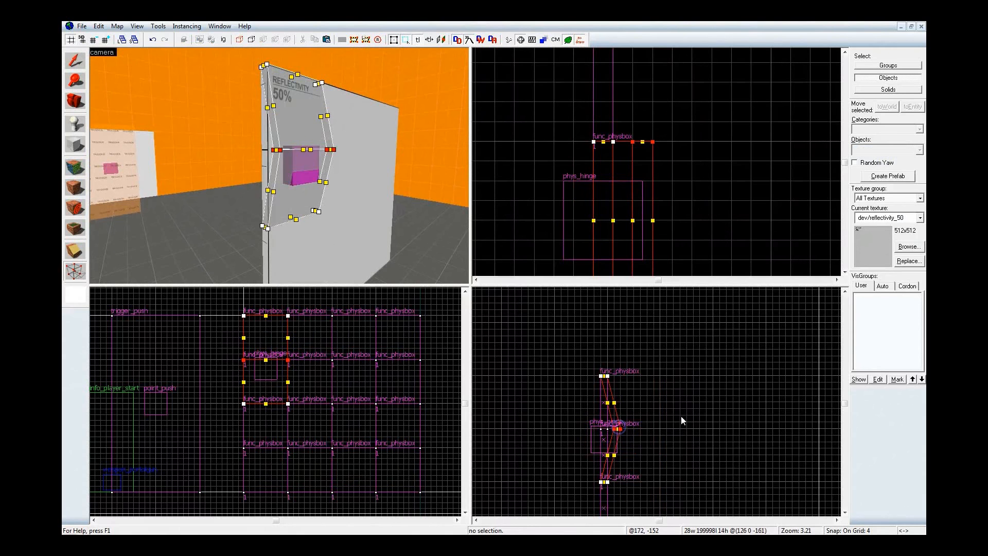
key(shift+v)
click(585, 316)
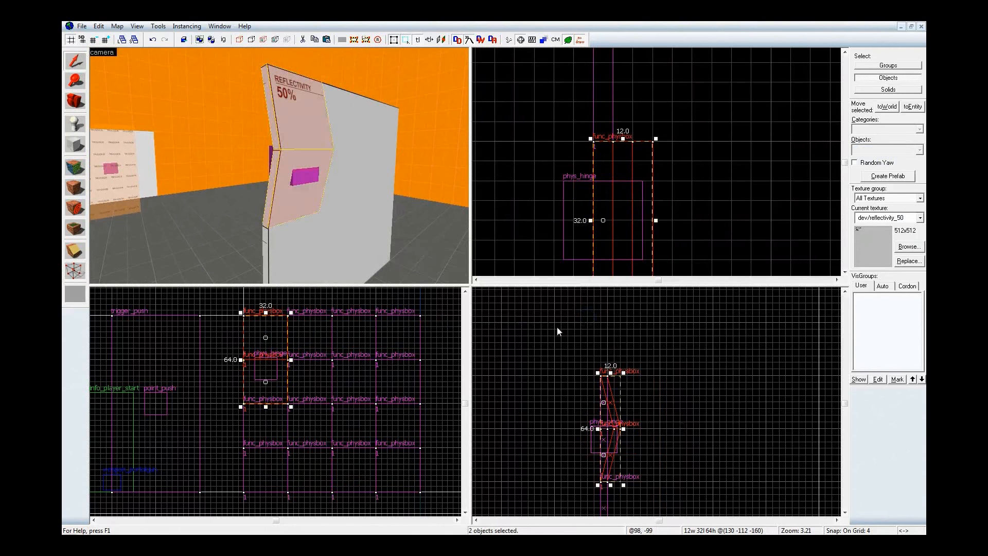
key(ctrl+z)
Move the phys_hinge up so its centre sits on the seam between the top two corner func_physbox blocks
click(304, 168)
scroll(627, 466, up, 8)
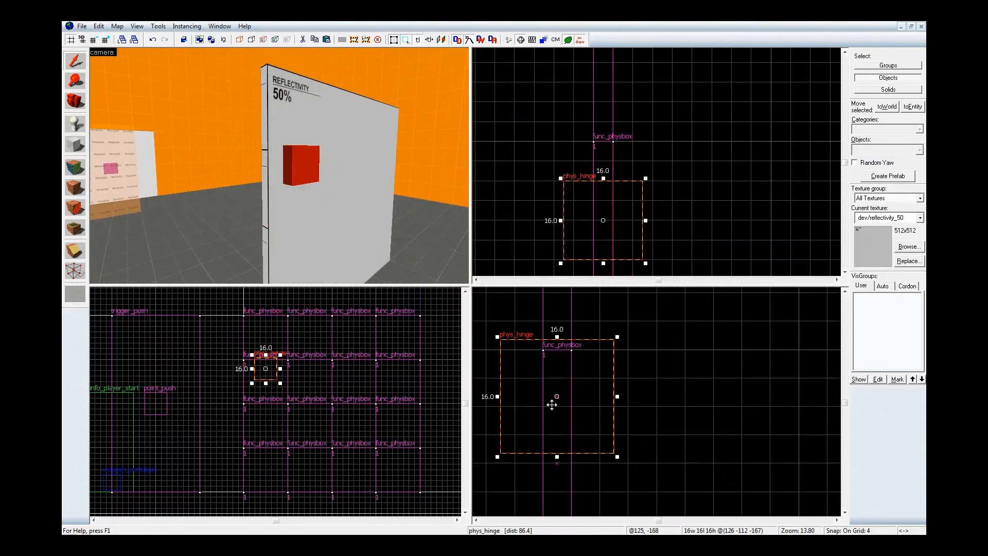
drag(602, 422, 598, 375)
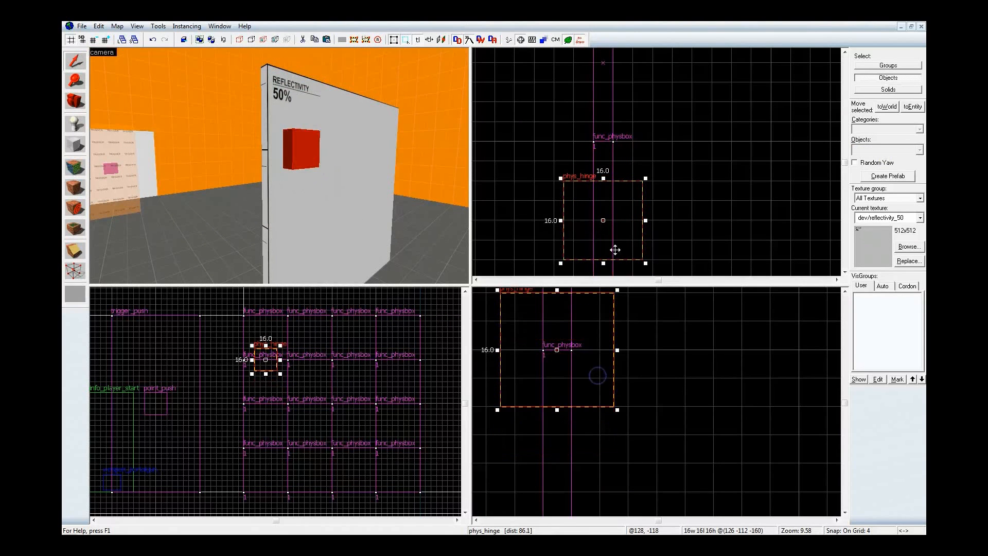
Extend the phys_hinge axis helper 16 units sideways along the seam to the inner edge of the corner block
key(z)
key(w)
key(d)
key(z)
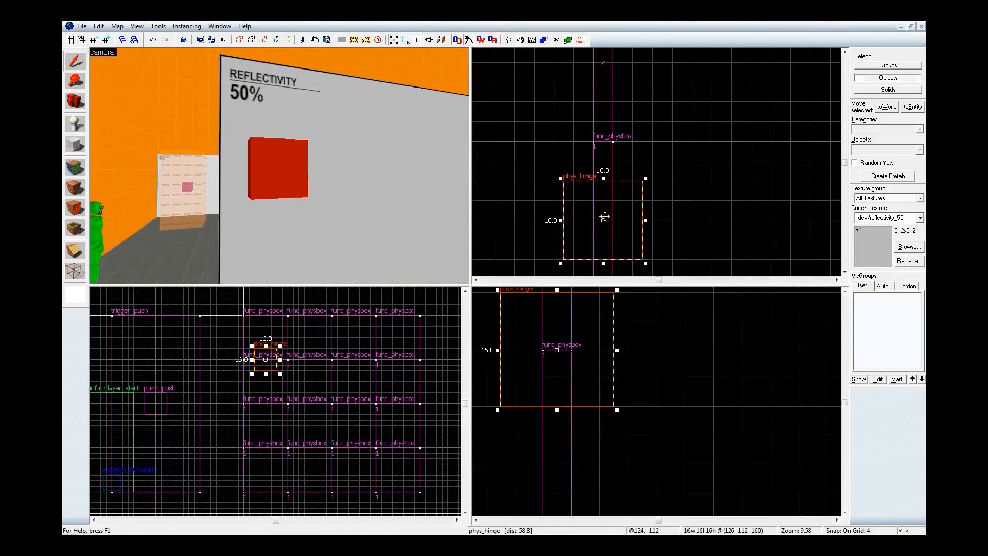
drag(603, 220, 603, 142)
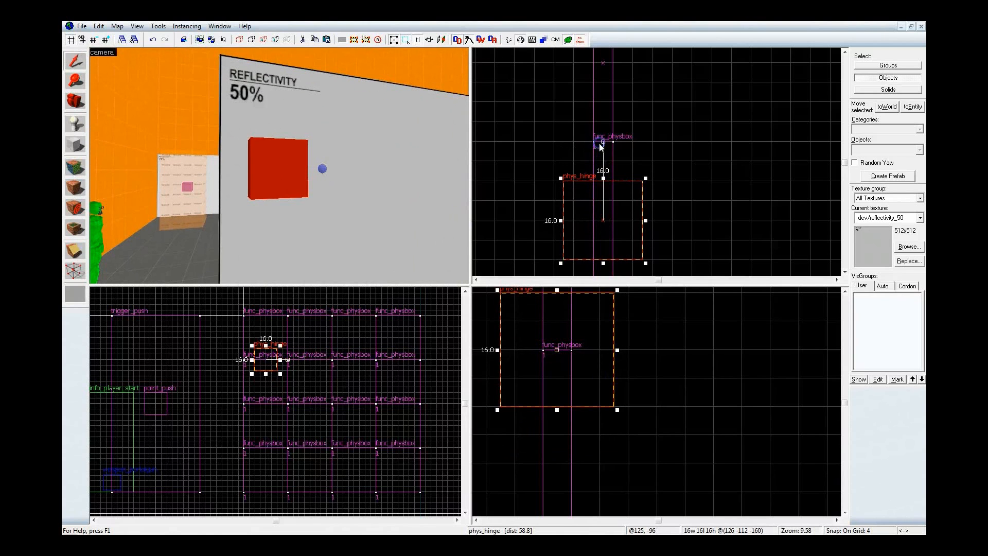
key(d)
key(z)
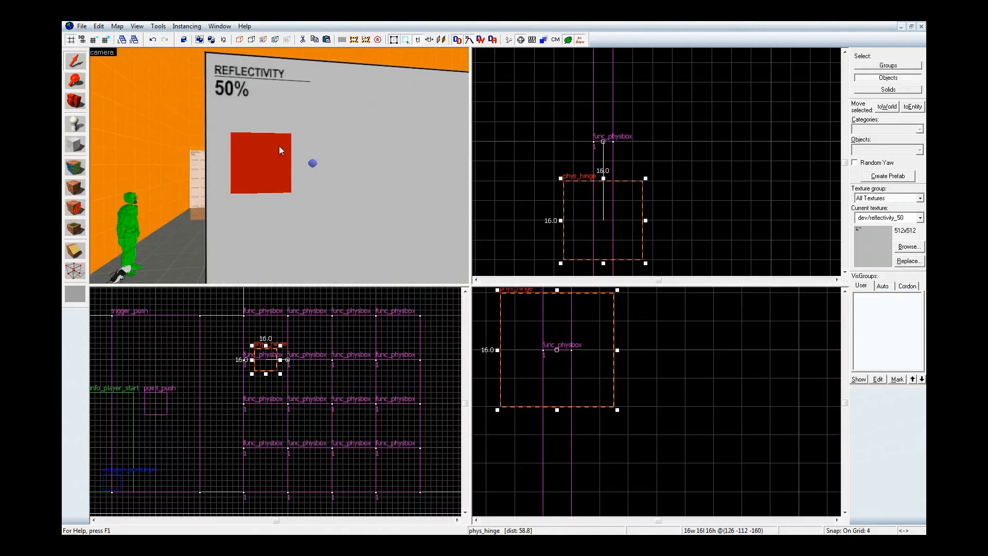
Nudge the second func_physbox of the corner column and undo the move to refit its bounding box
click(247, 214)
scroll(612, 378, down, 2)
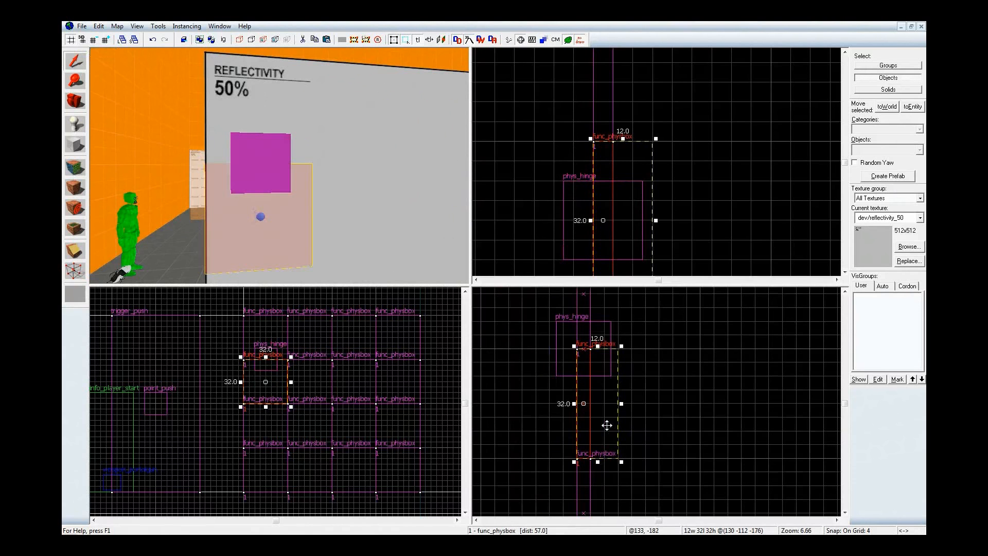
mouse_move(606, 423)
mouse_down()
mouse_move(639, 419)
mouse_move(598, 419)
mouse_up()
key(ctrl+z)
key(z)
key(z)
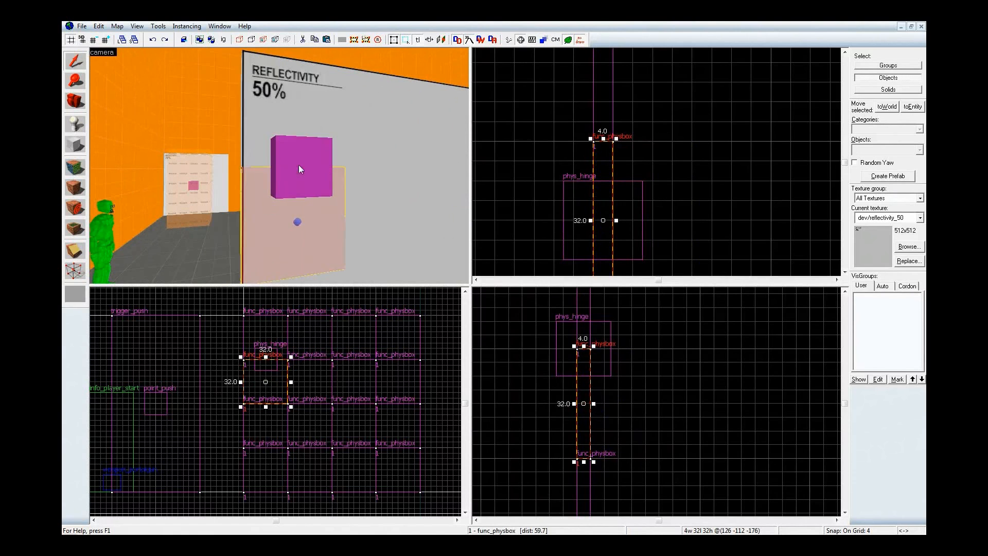
click(298, 165)
scroll(587, 417, down, 2)
scroll(594, 360, up, 2)
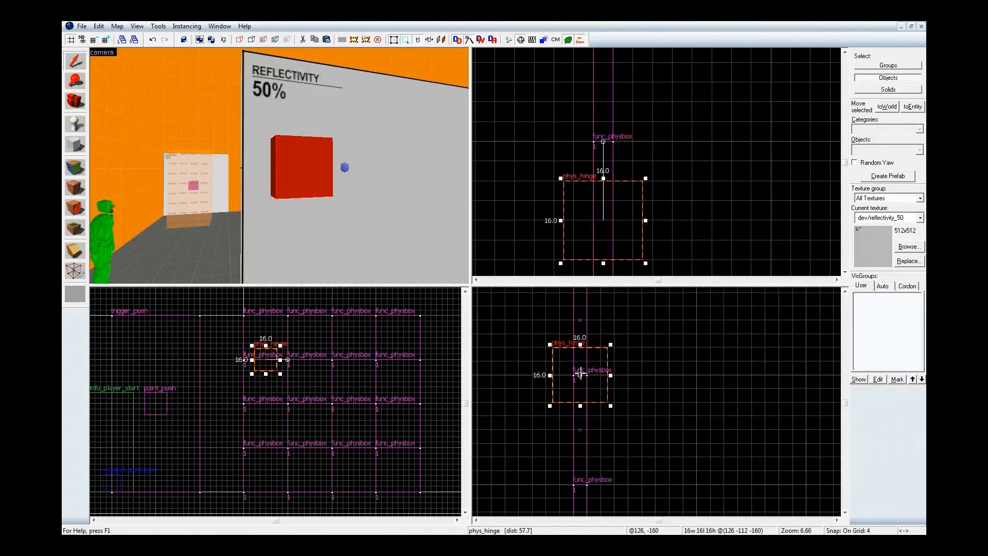
drag(287, 362, 267, 335)
Rotate the top corner func_physbox in the top view and undo the rotation to refit its bounding box
click(259, 165)
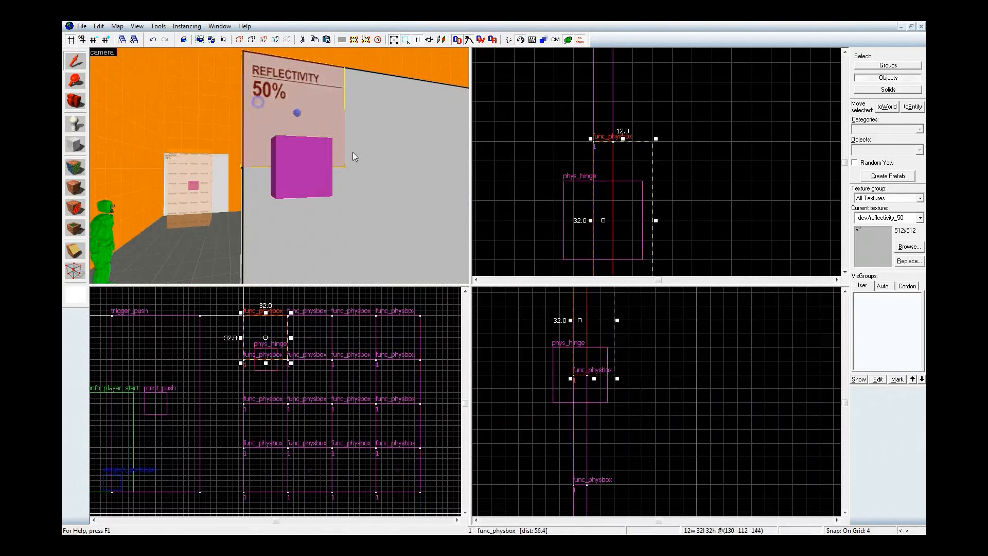
click(637, 169)
scroll(636, 165, down, 1)
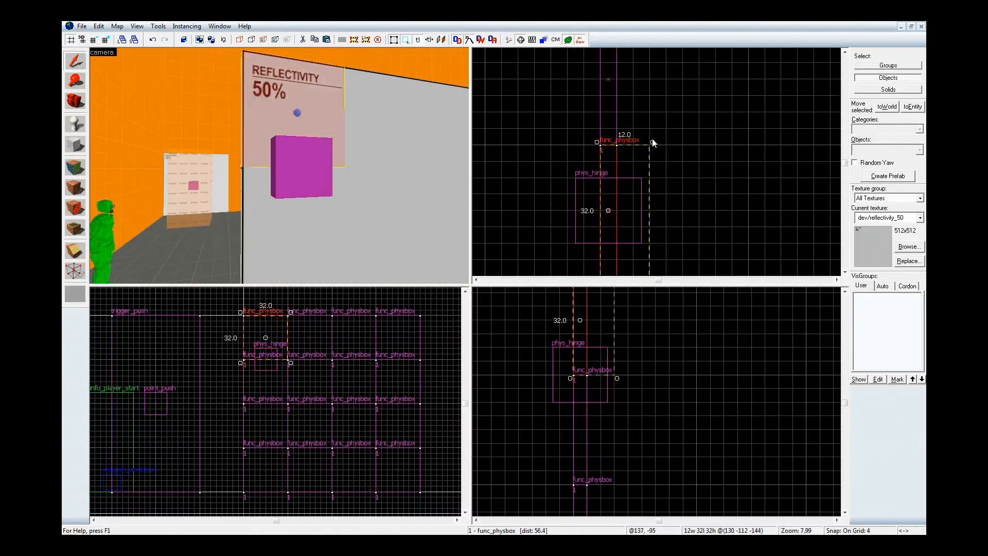
drag(652, 143, 712, 188)
key(ctrl+z)
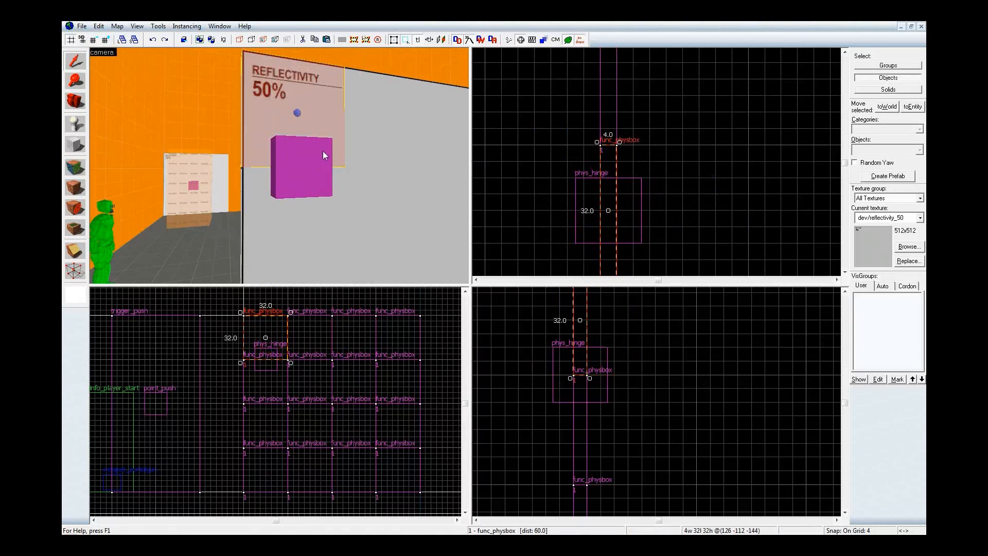
Inspect the phys_hinge and its axis on the seam from several angles and select the top corner func_physbox
click(308, 153)
key(ctrl+z)
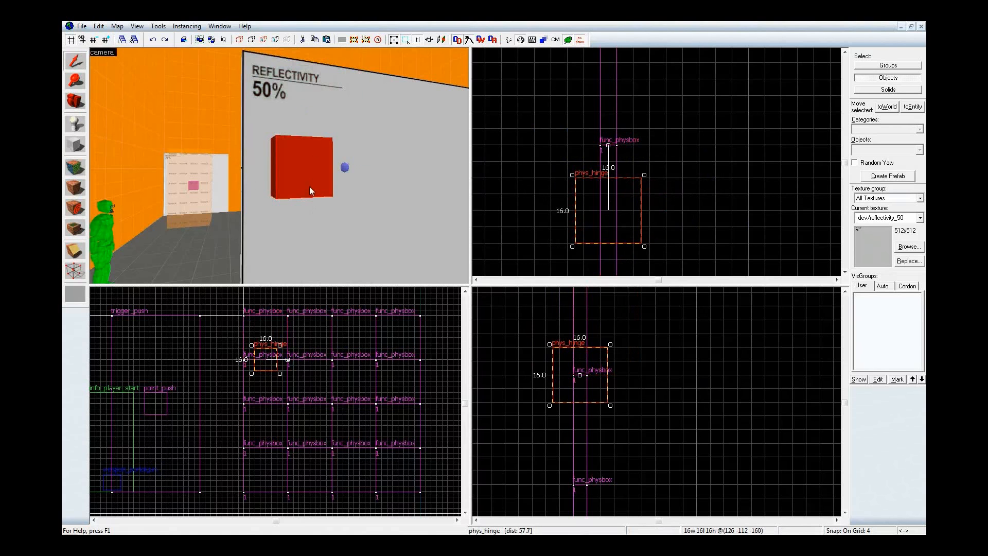
key(z)
key(s)
key(z)
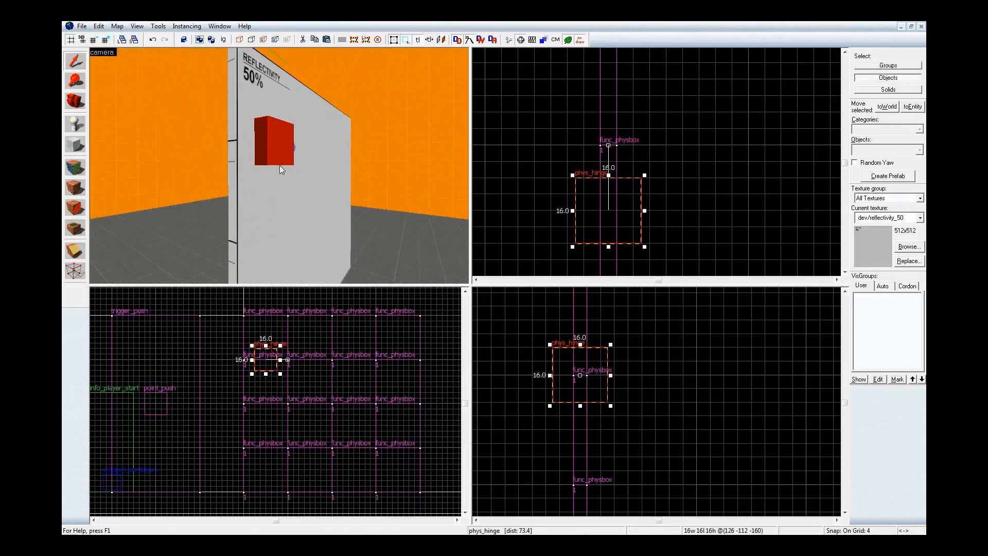
click(259, 116)
key(z)
key(d)
click(234, 144)
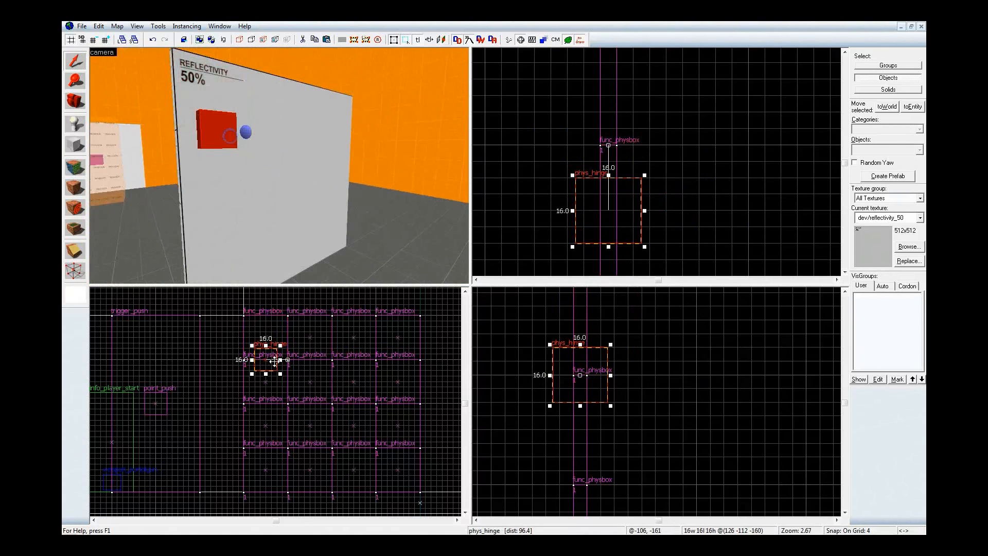
click(225, 96)
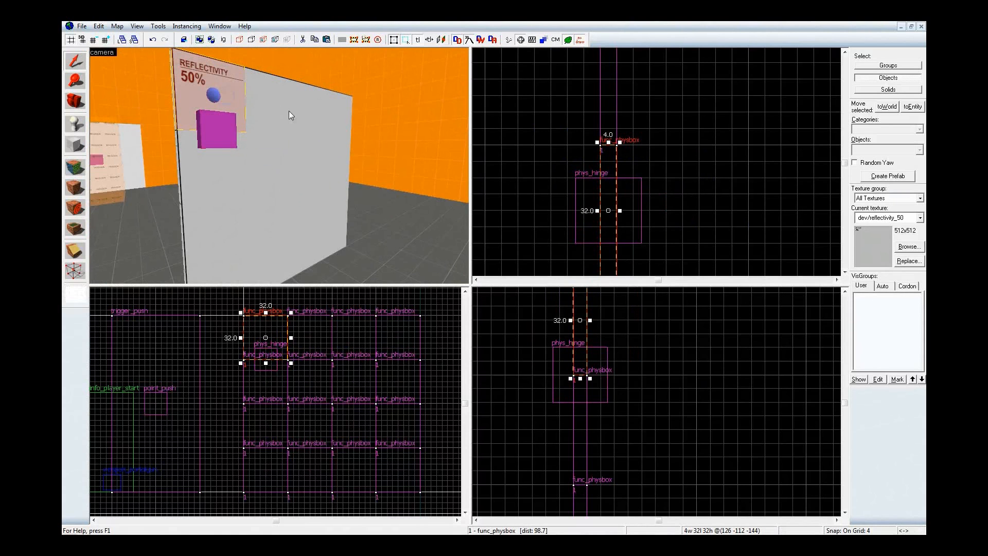
Name the second func_physbox in the wall's top row 2, next to the corner block
double_click(225, 95)
key(z)
key(d)
key(z)
click(283, 107)
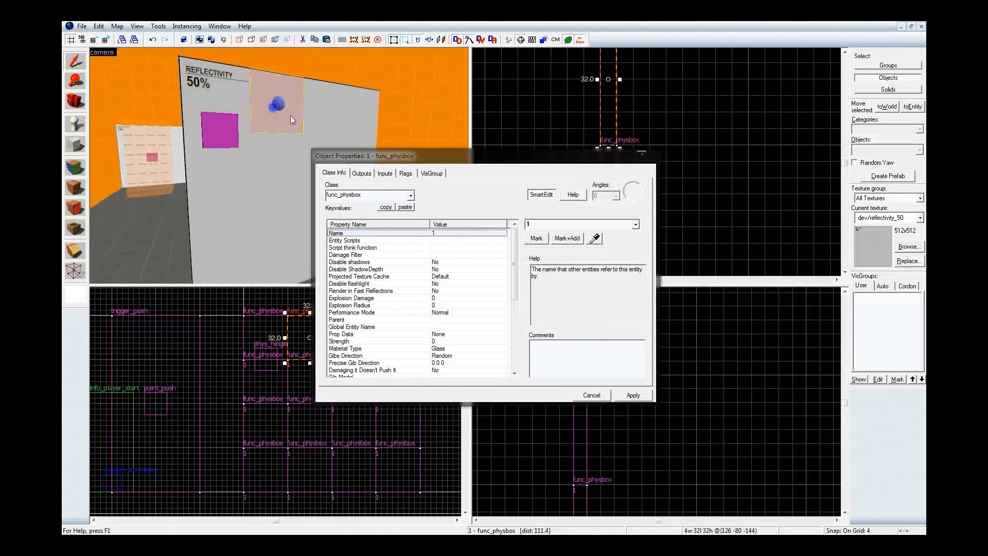
click(592, 226)
text(2)
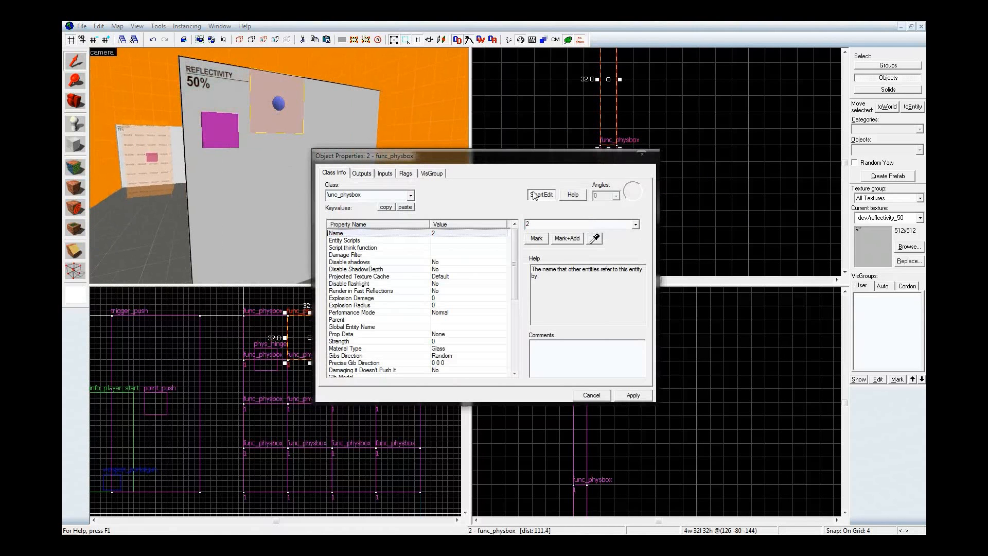
Name the third and fourth func_physbox blocks of the top row 3 and 4
click(309, 105)
key(z)
key(d)
key(z)
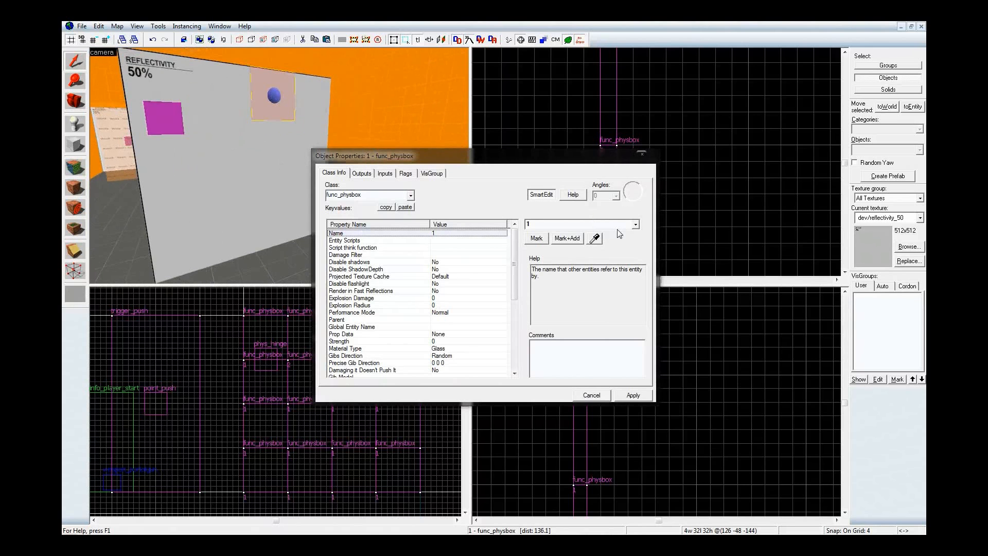
click(616, 229)
text(3)
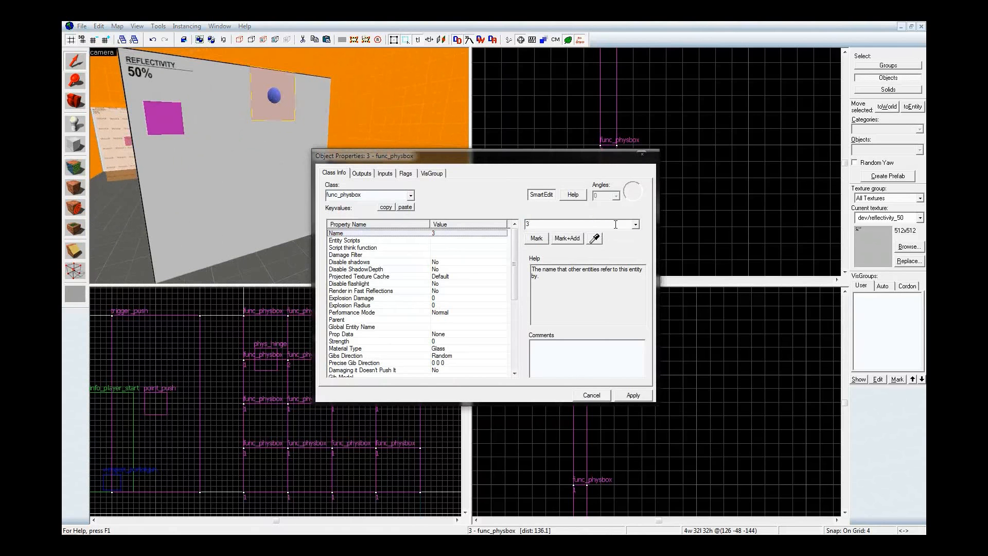
click(301, 96)
click(581, 223)
text(4)
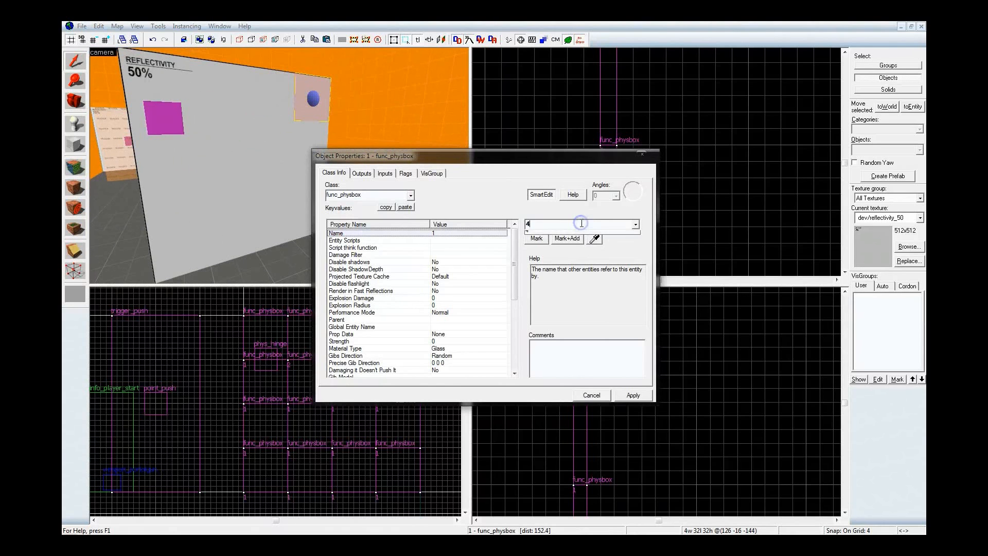
key(Return)
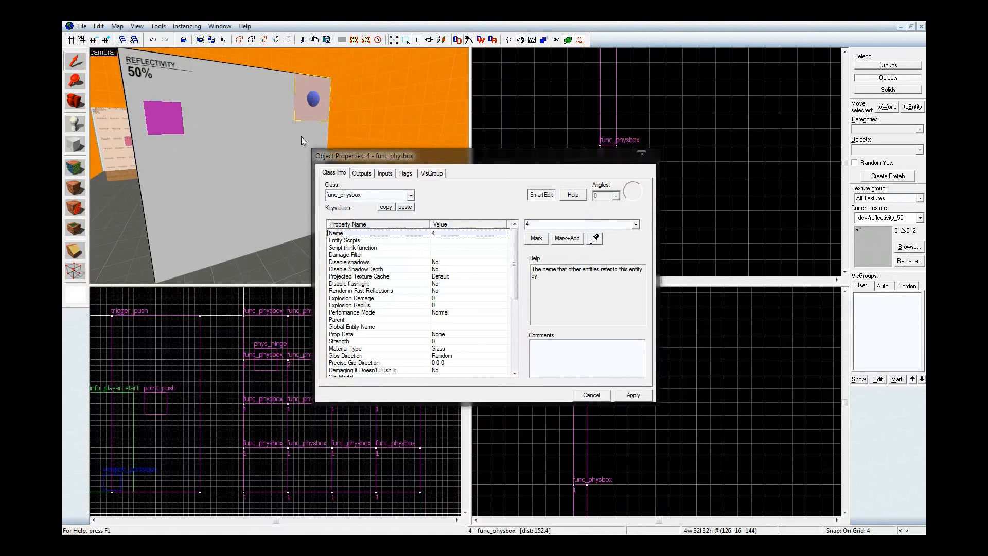
Name the second row's func_physbox blocks 5, 6, 7 and 8, starting beneath block 4 and working back toward block 1's column
click(302, 137)
click(562, 224)
text(5)
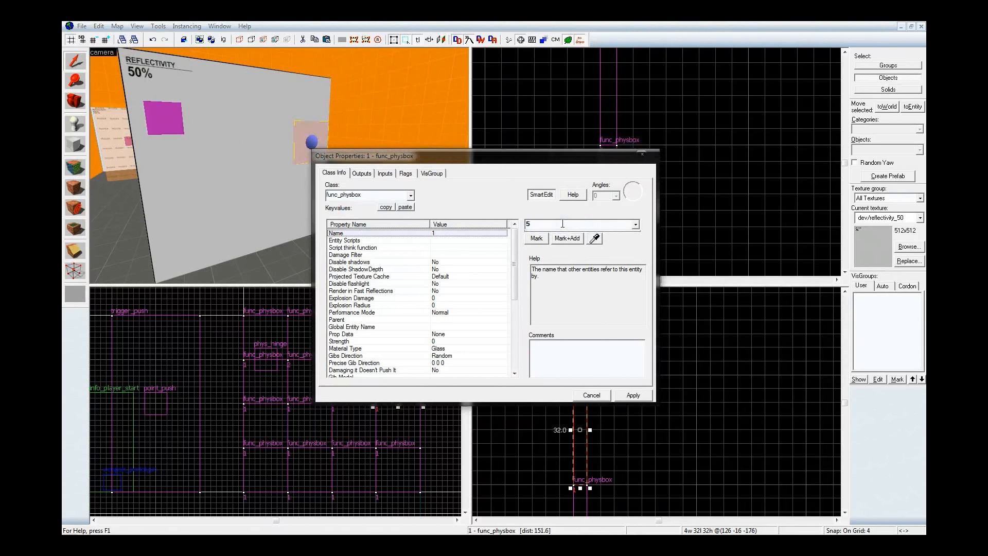
key(Return)
click(274, 142)
click(557, 227)
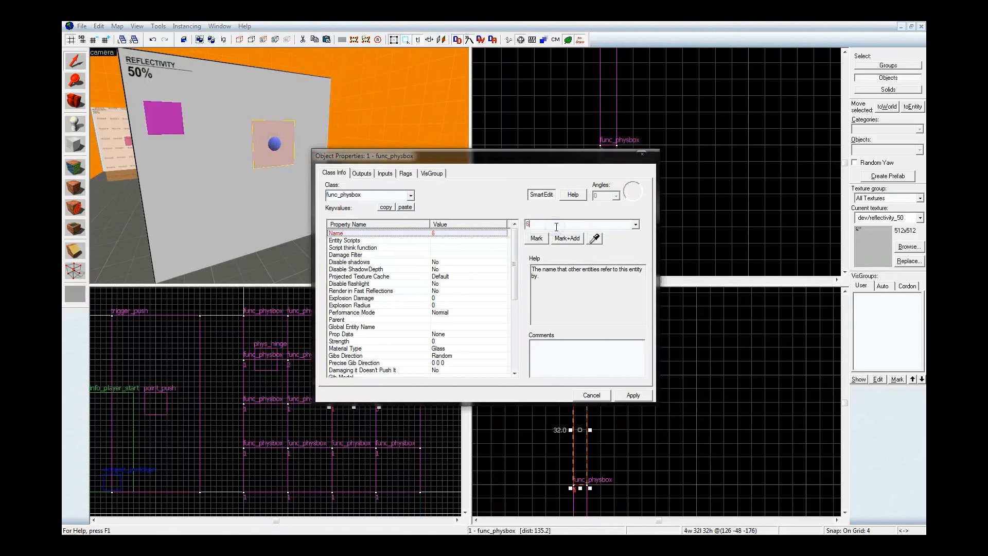
click(230, 137)
click(589, 222)
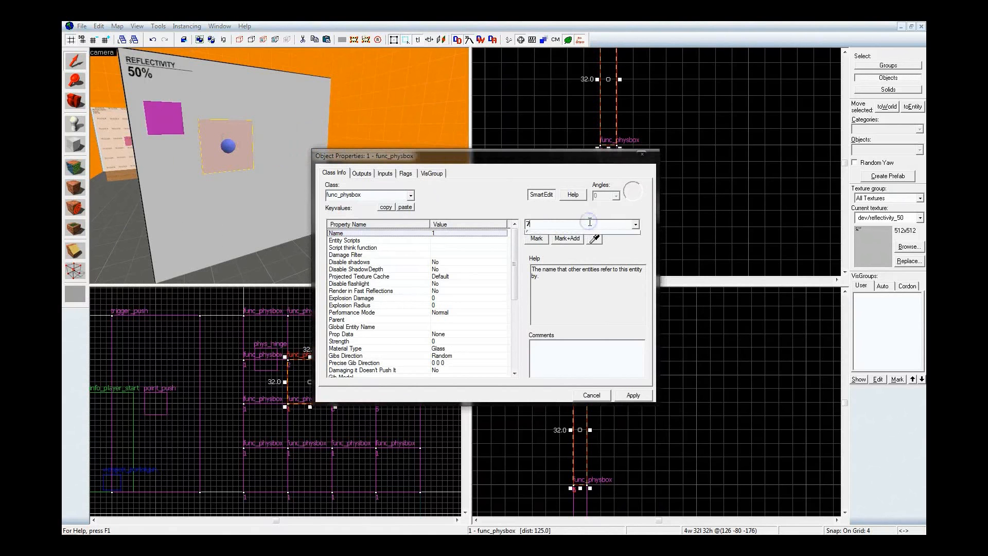
click(186, 154)
click(548, 225)
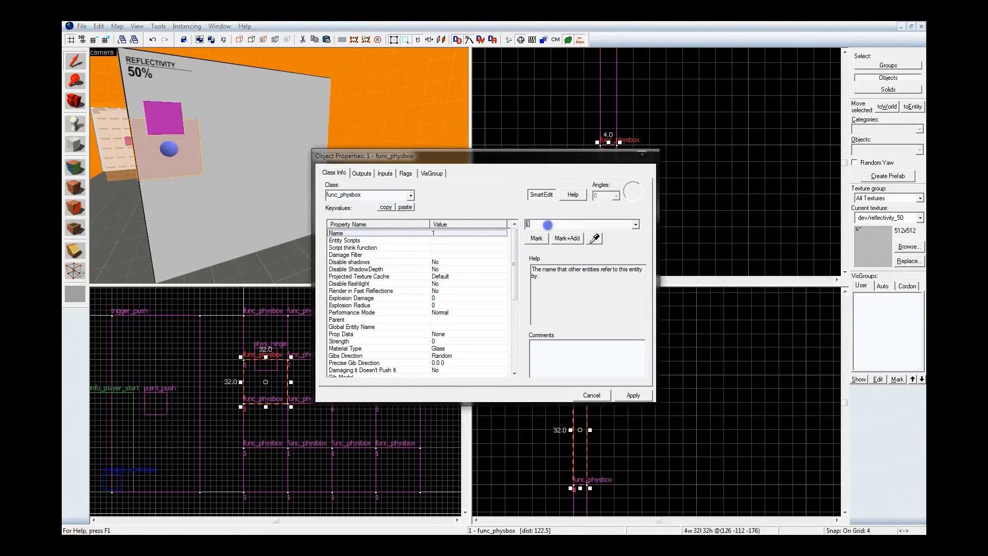
Name the third row's func_physbox blocks 9, 10, 11 and 12, starting beneath block 8
click(181, 189)
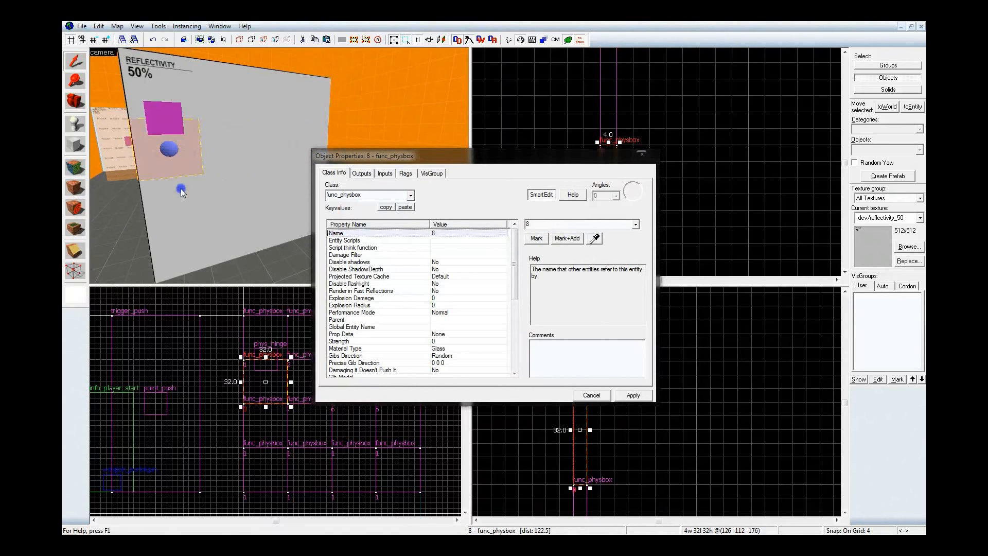
click(539, 223)
click(250, 198)
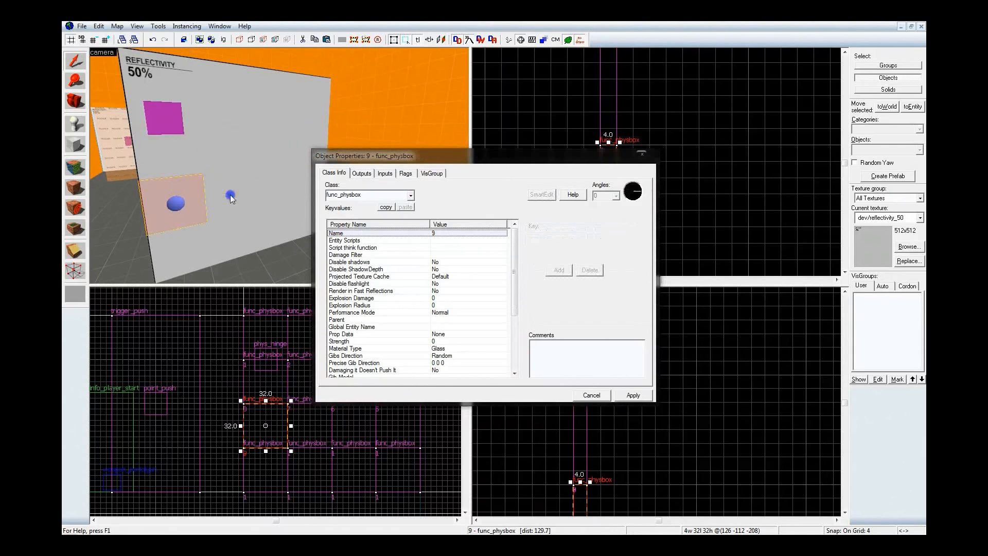
click(566, 225)
text(10)
key(Return)
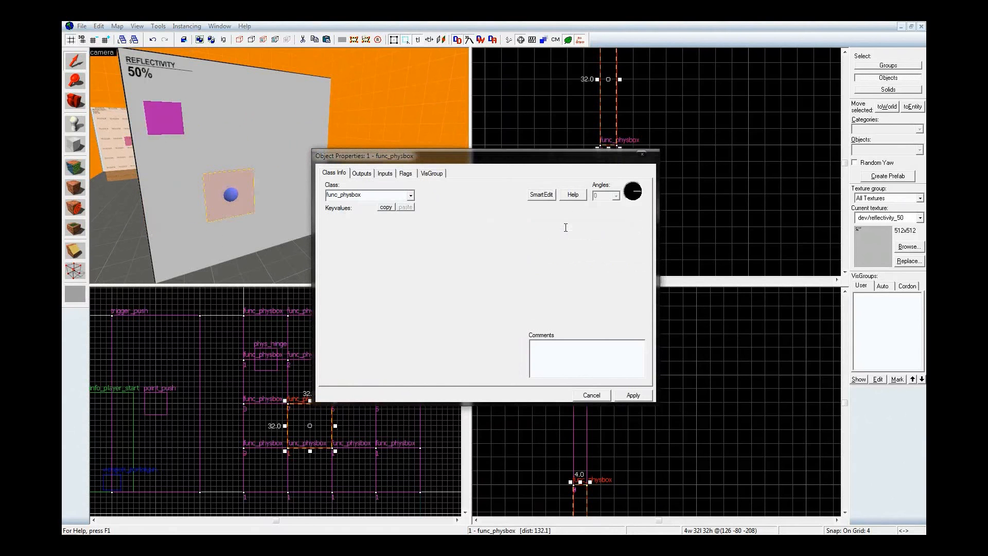
click(308, 183)
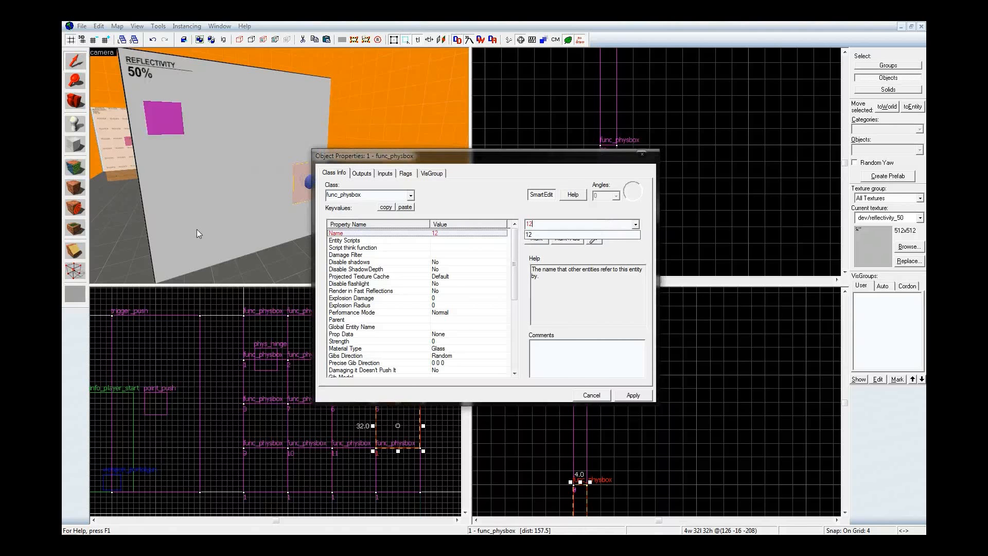
Name the bottom row's func_physbox blocks 13, 14, 15 and 16, starting beneath block 9, and apply the changes
click(186, 254)
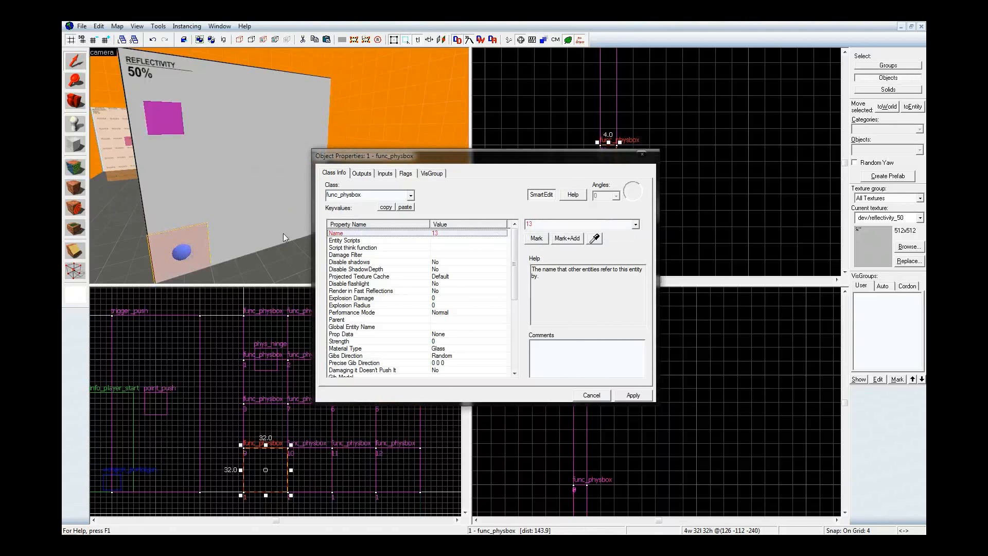
click(232, 241)
click(594, 226)
text(4)
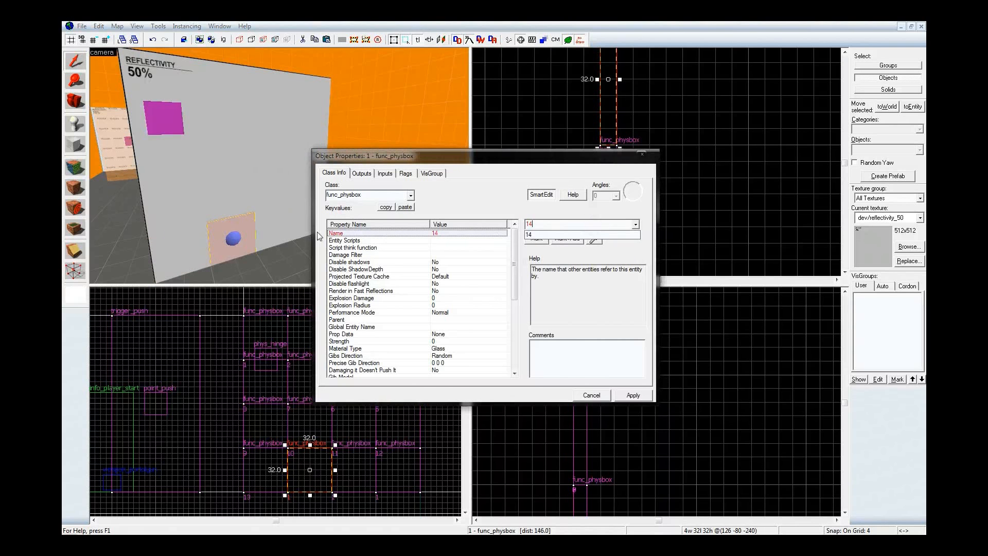
click(267, 223)
click(559, 223)
text(1)
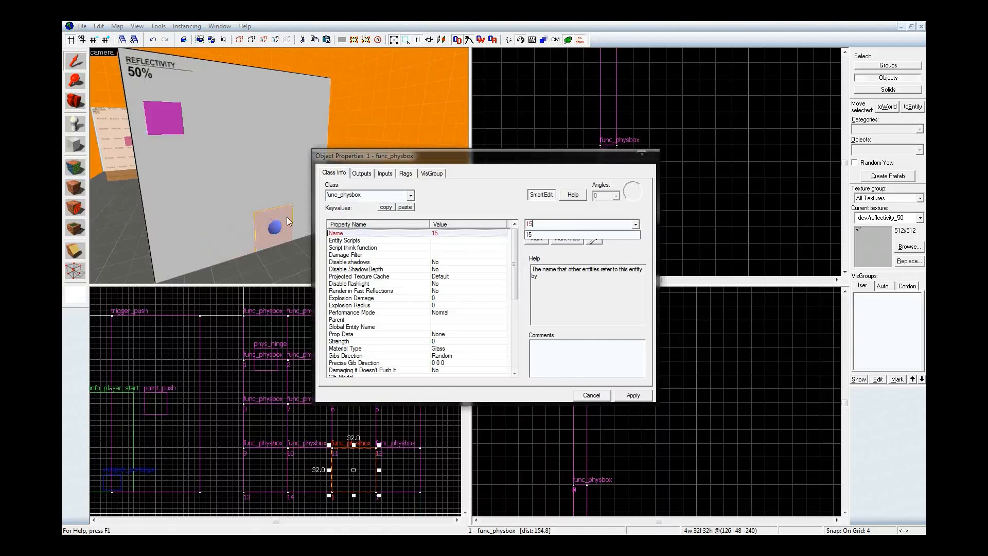
click(290, 217)
click(551, 224)
text(6)
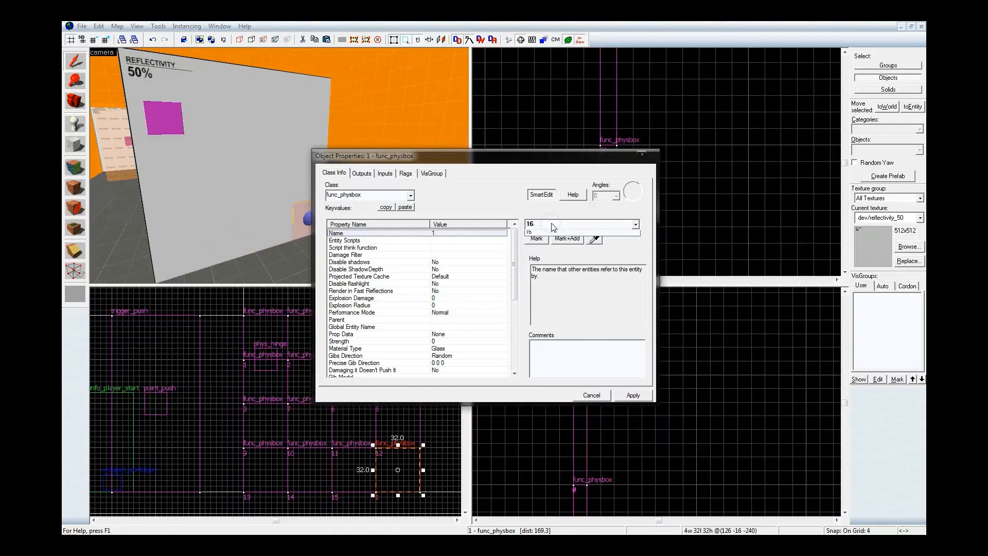
click(633, 395)
click(634, 394)
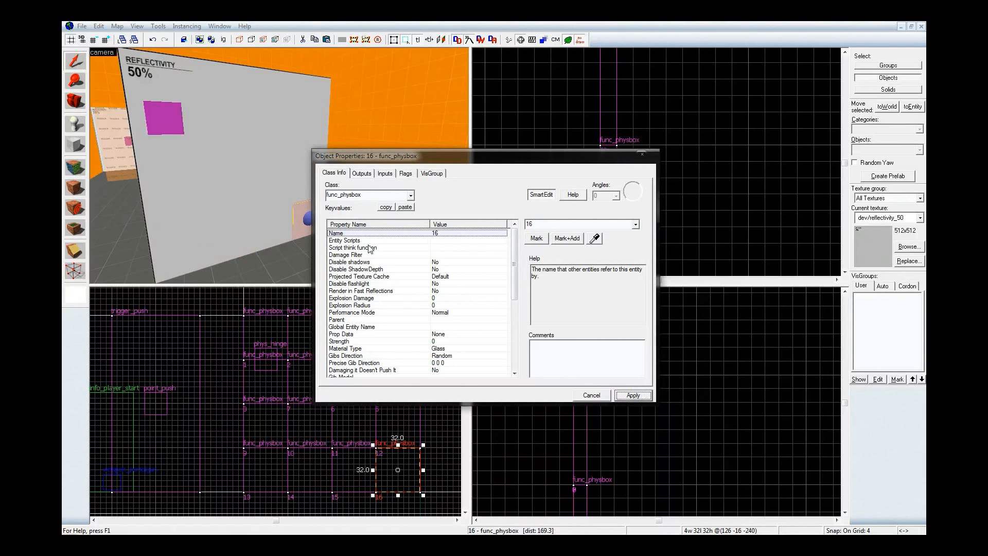
Set the phys_hinge's Entity 1 to block 1 and Entity 2 to block 8 by picking them in the camera view, and apply
click(267, 185)
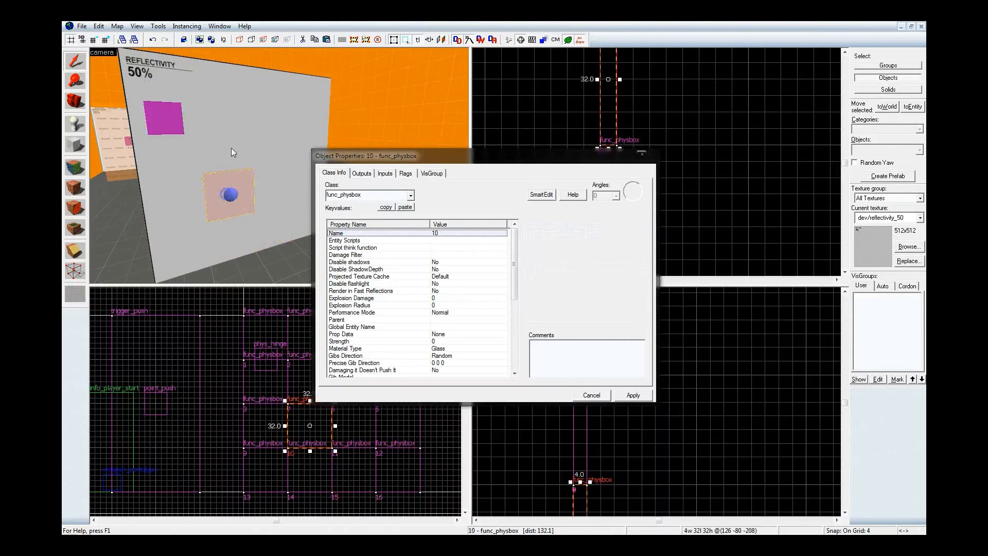
click(163, 114)
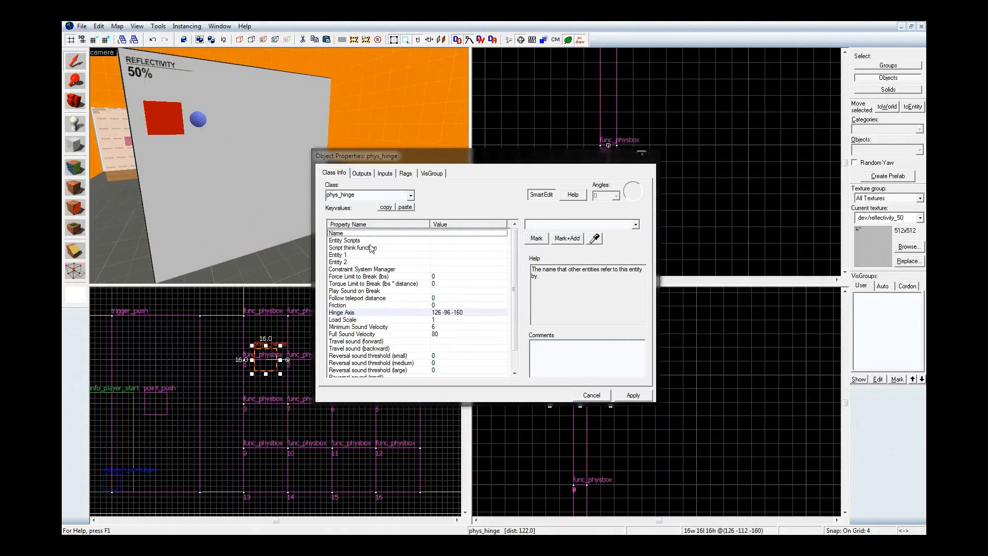
click(404, 255)
click(599, 239)
click(154, 84)
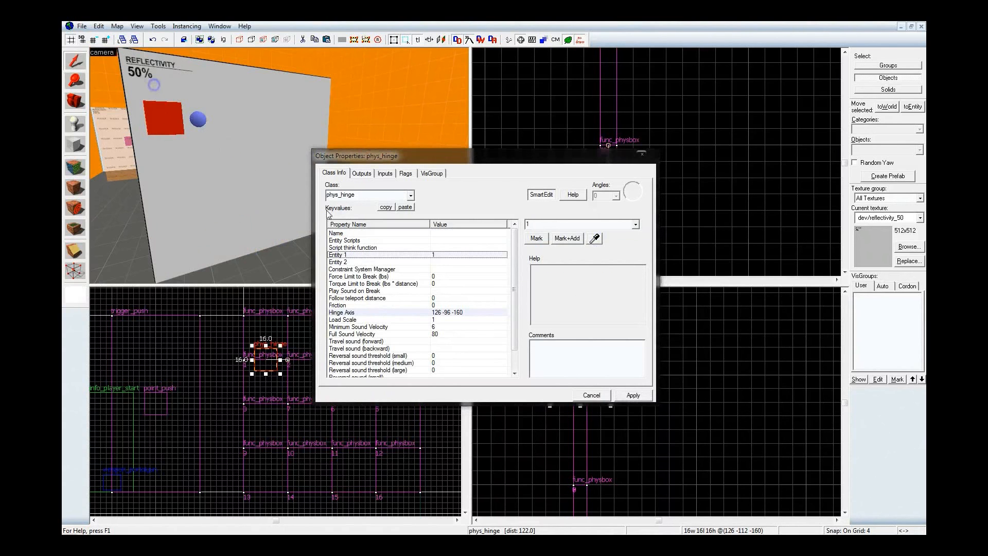
click(438, 263)
click(594, 238)
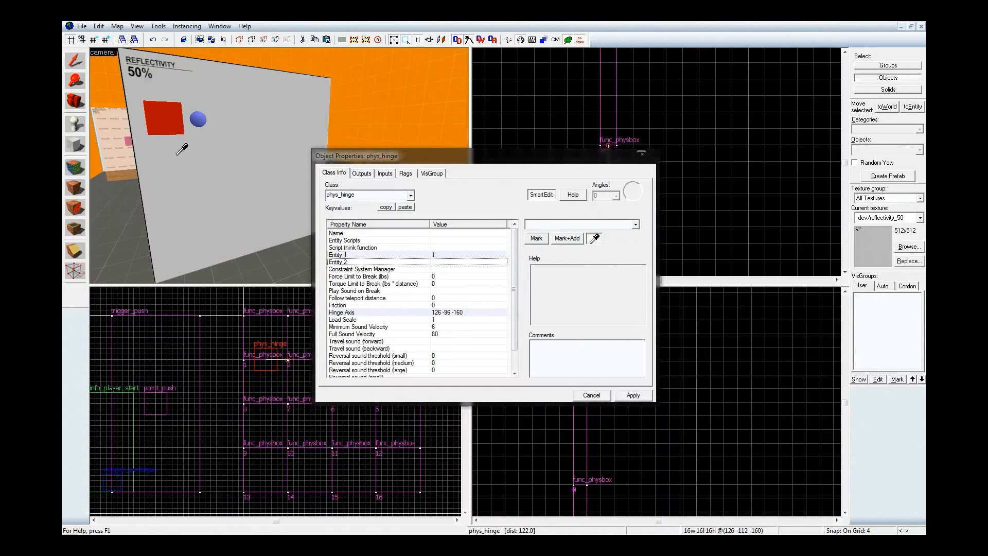
click(166, 136)
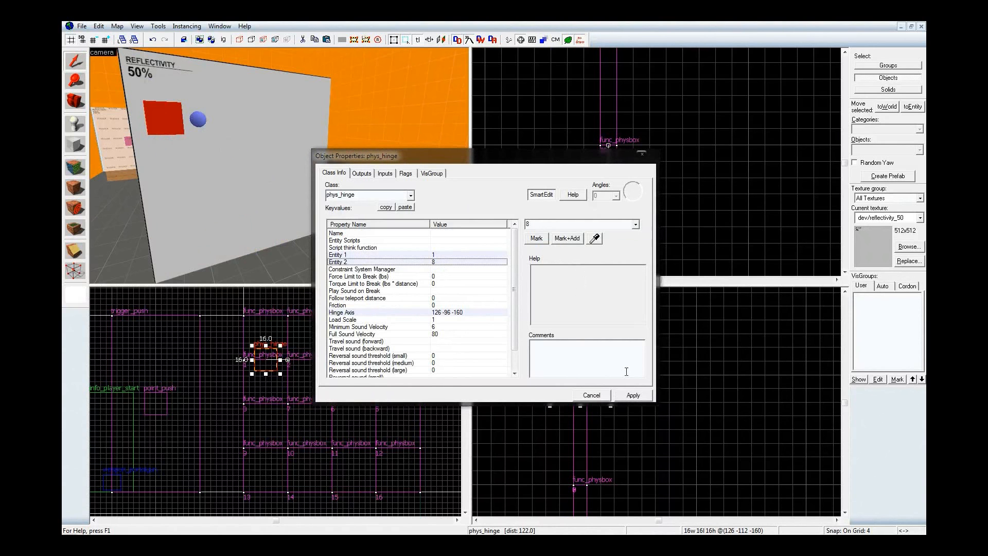
click(632, 394)
click(644, 155)
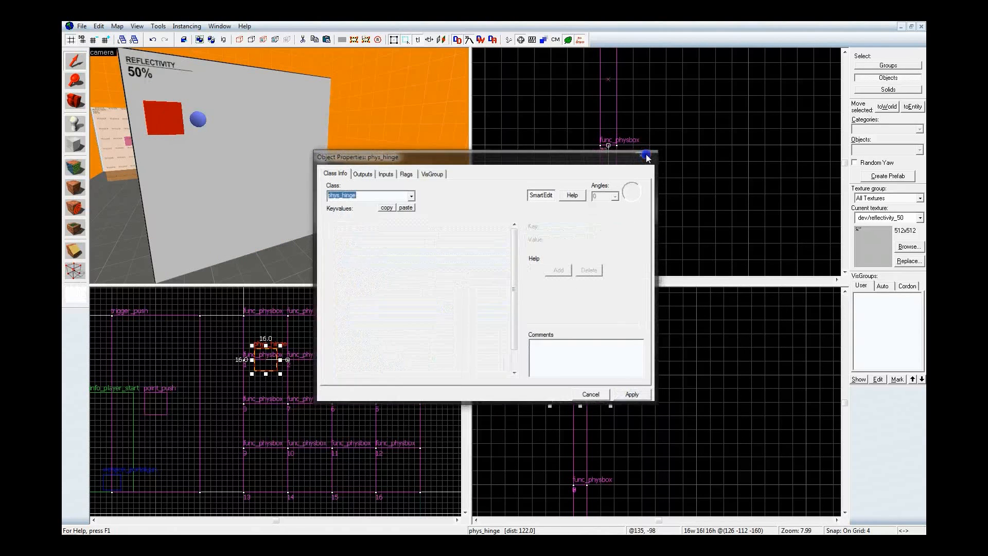
Clone the phys_hinge along the upper seam at 32-unit spacing so each of the four columns has one
scroll(385, 369, down, 4)
drag(212, 365, 404, 363)
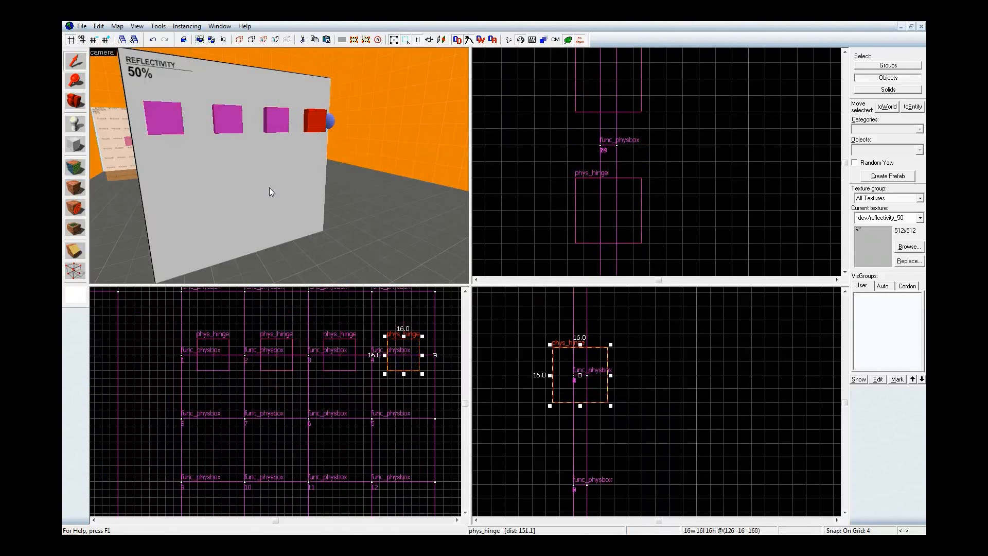
Clone the four upper-seam phys_hinge entities down to the two lower seams and delete the middle seam's copies
ctrl+click(158, 133)
ctrl+click(214, 126)
ctrl+click(272, 123)
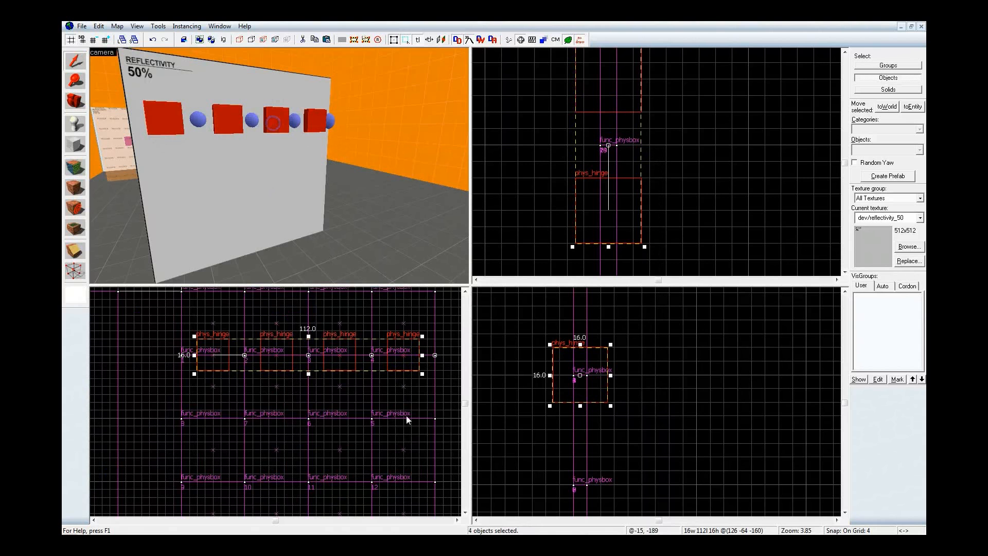
scroll(406, 419, down, 3)
mouse_move(358, 333)
shift+mouse_down()
mouse_move(354, 405)
mouse_move(348, 320)
mouse_move(358, 323)
shift+mouse_up()
scroll(360, 419, up, 3)
scroll(382, 413, up, 1)
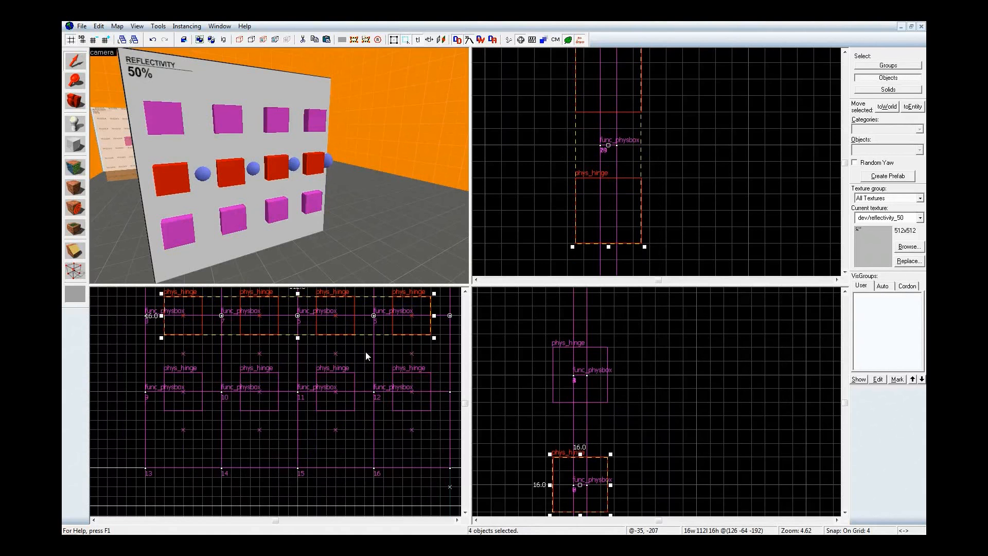
key(Delete)
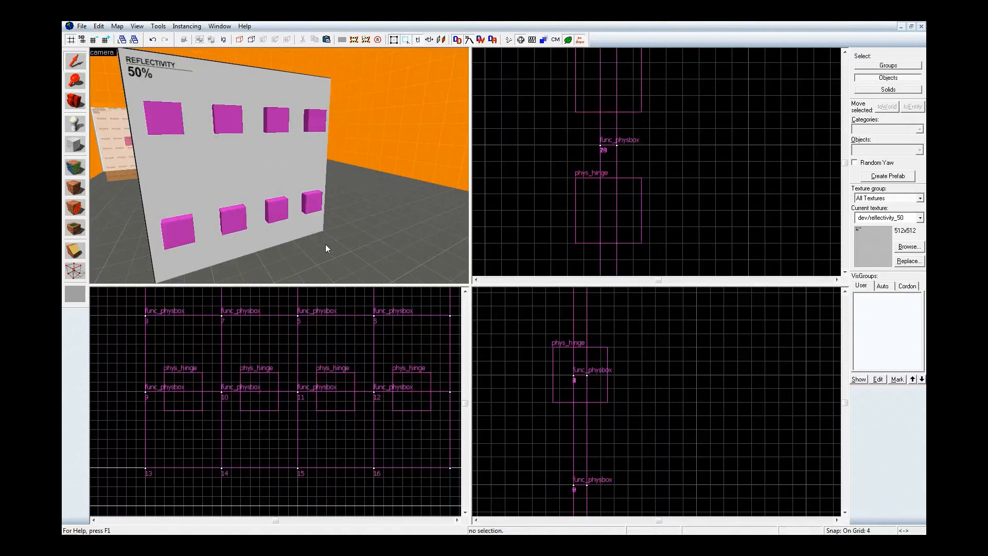
Set the second upper-seam phys_hinge's Entity 1 to block 2 and Entity 2 to block 7
key(z)
key(w)
key(s)
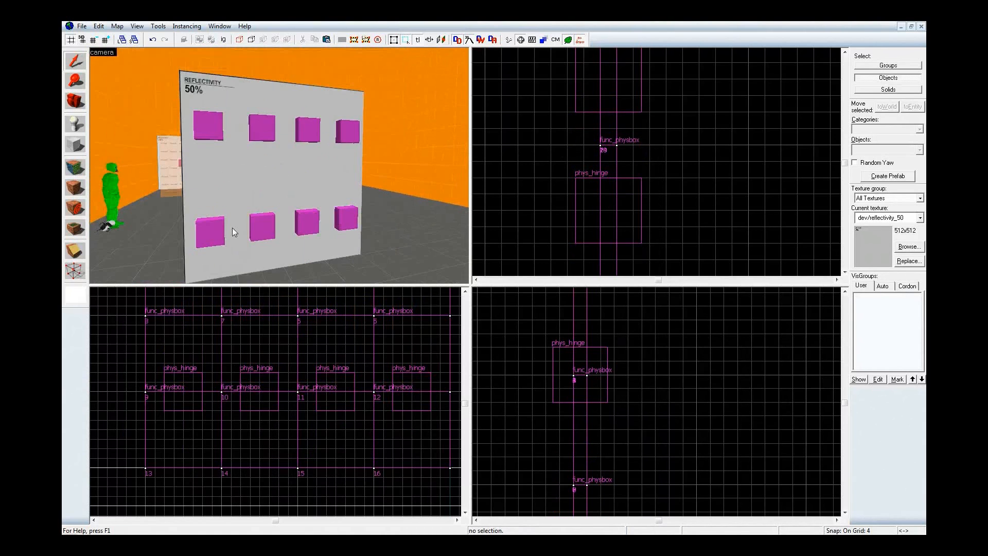
click(218, 232)
double_click(265, 128)
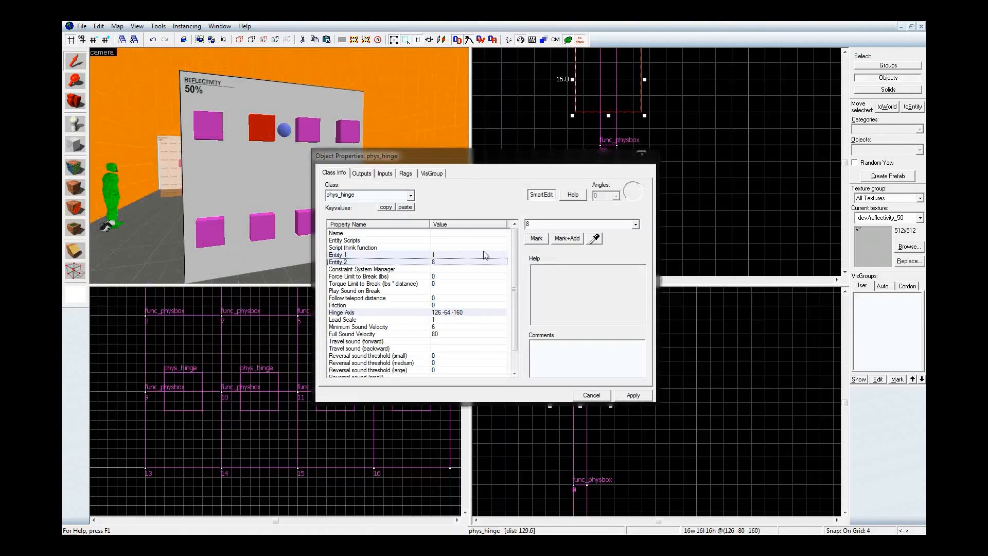
click(483, 255)
click(597, 240)
click(258, 105)
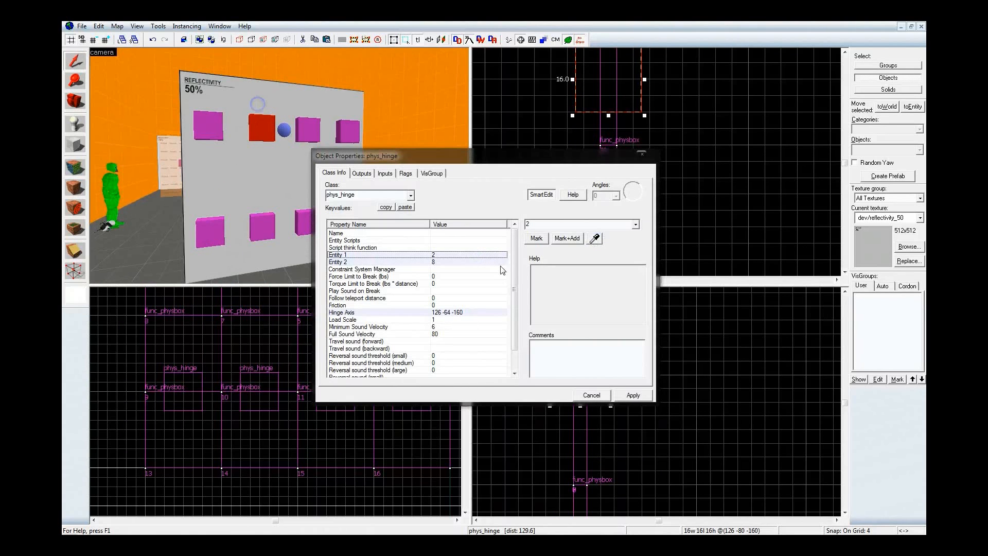
click(488, 260)
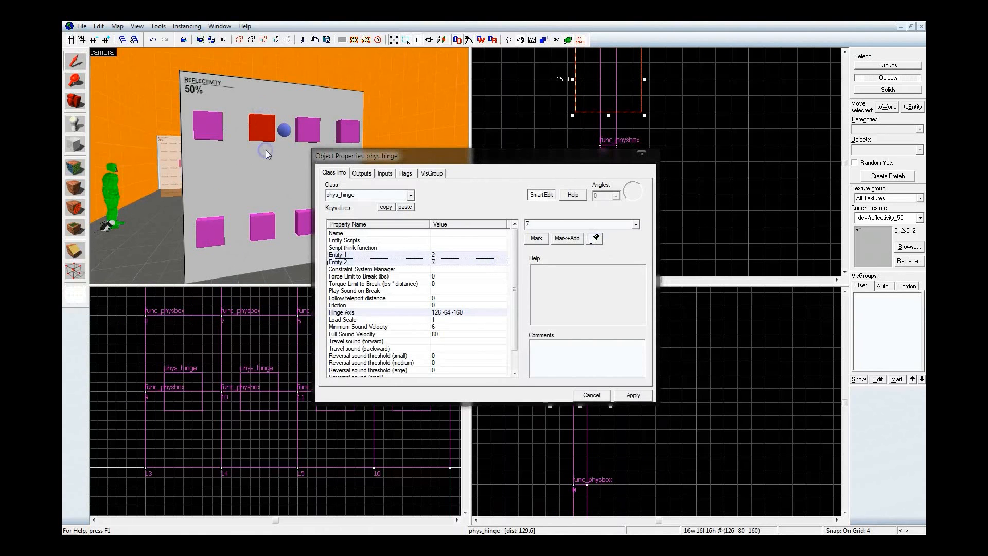
Set the third upper-seam phys_hinge's Entity 1 to block 3 and Entity 2 to the block directly below it
click(315, 134)
click(477, 254)
click(596, 238)
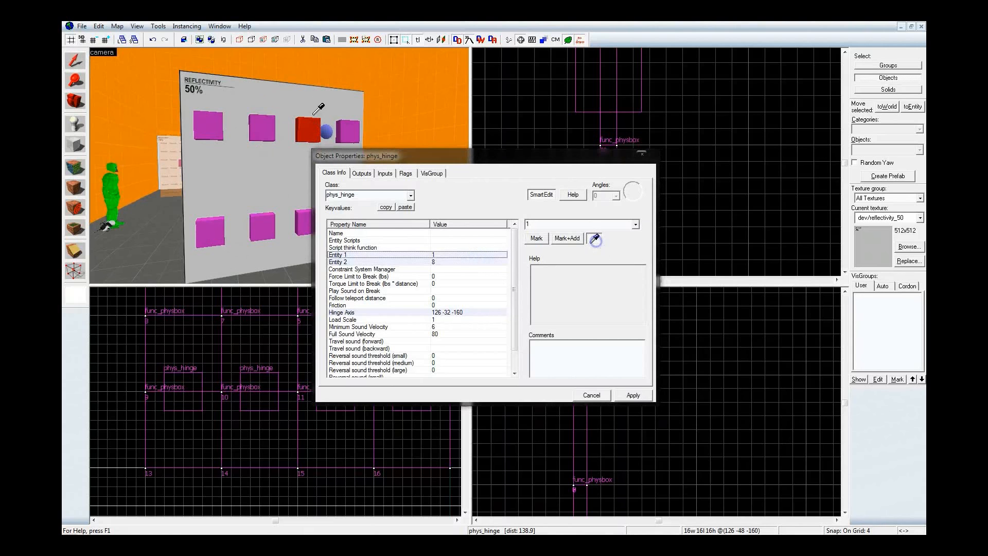
click(304, 103)
key(z)
click(487, 262)
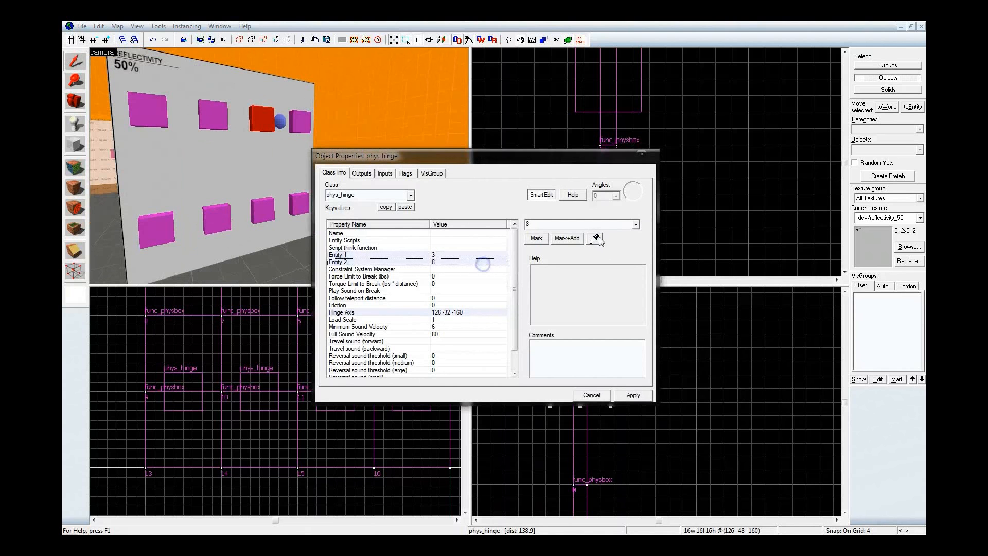
click(595, 239)
click(307, 130)
Set the fourth upper-seam phys_hinge's Entity 1 to block 4 and Entity 2 to block 5
click(303, 131)
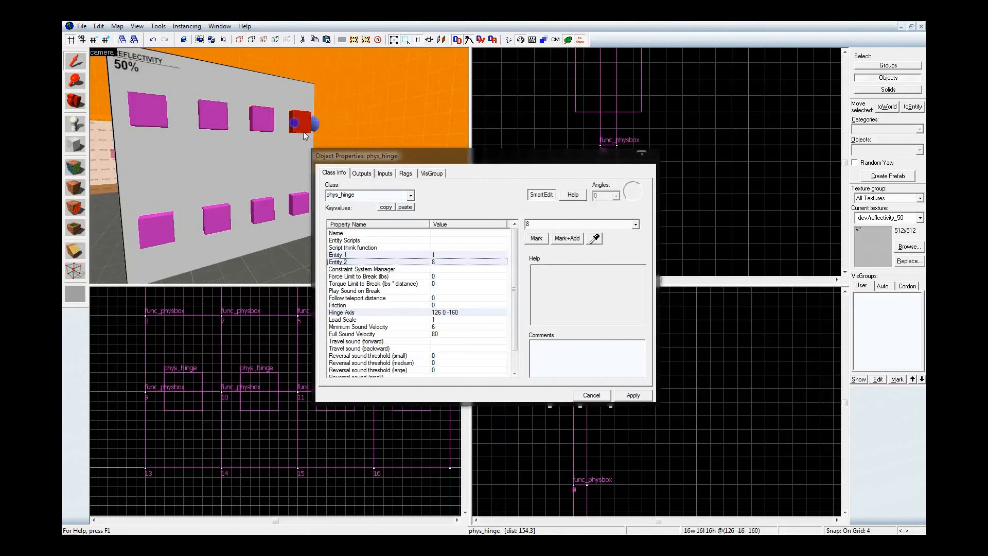
click(494, 255)
click(596, 238)
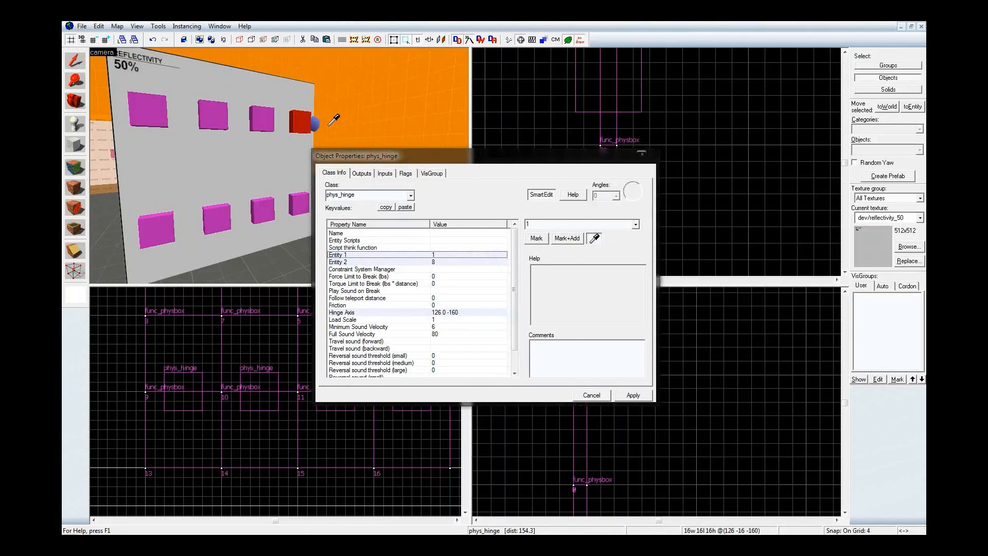
click(296, 98)
click(486, 262)
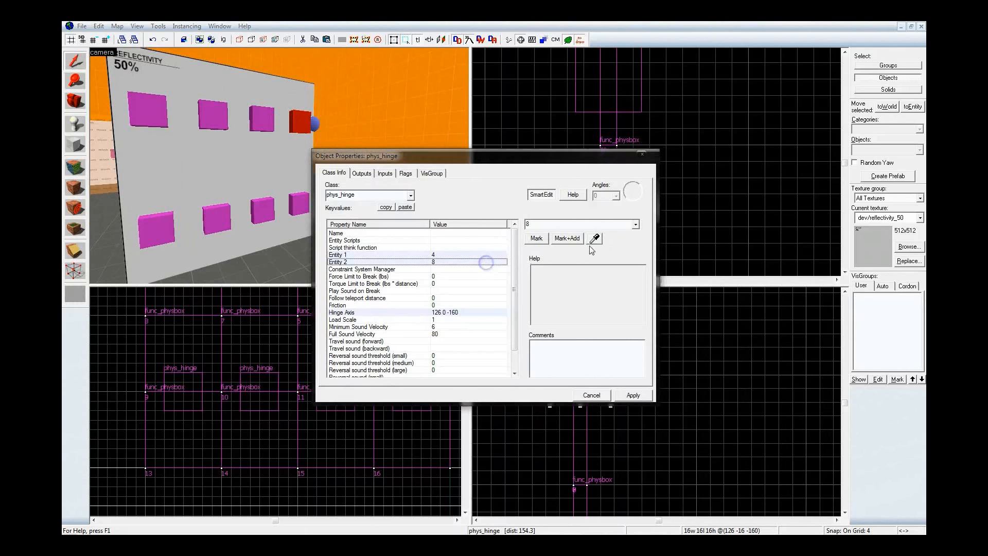
click(595, 239)
click(295, 140)
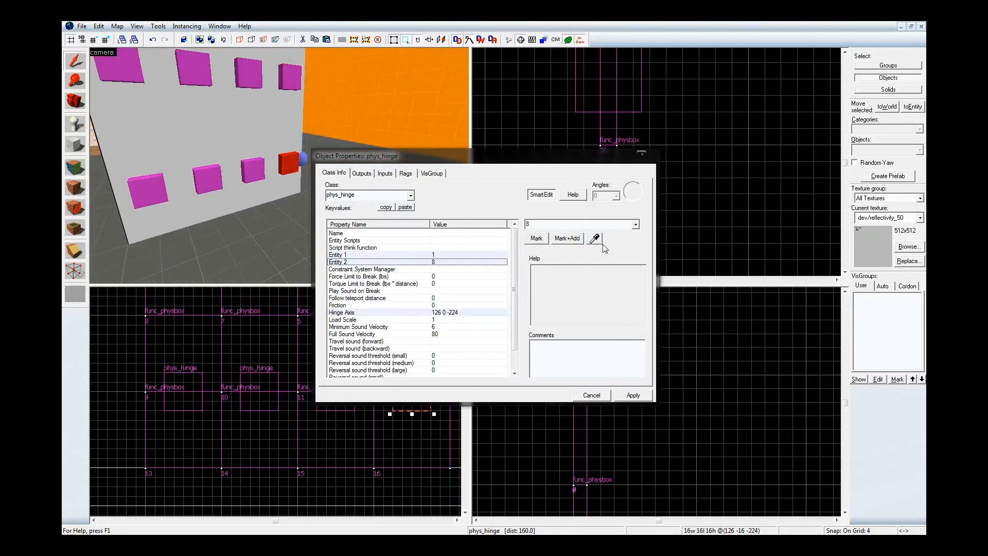
Set the fourth lower-seam phys_hinge's Entity 2 to block 16 and Entity 1 to block 12
click(597, 242)
click(288, 183)
click(461, 256)
click(596, 238)
click(284, 146)
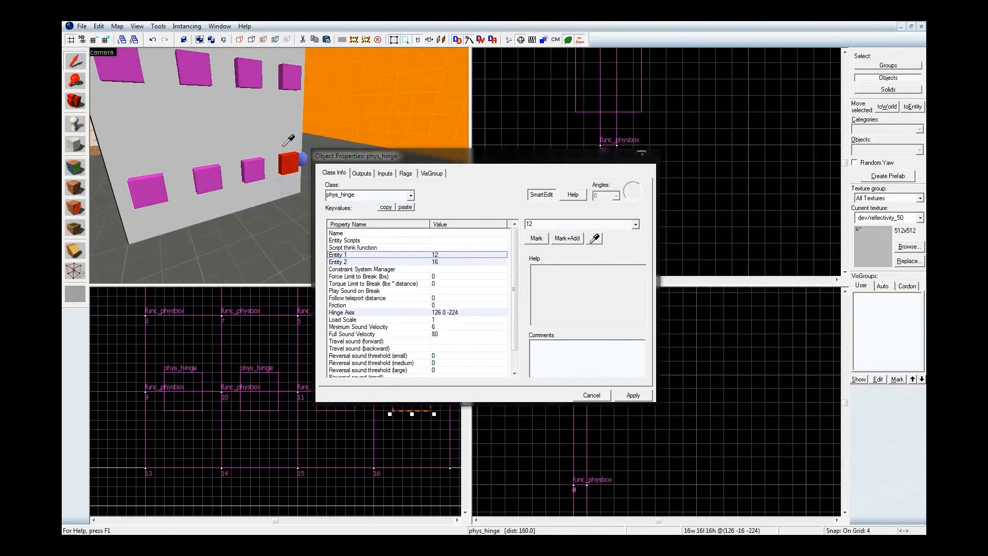
Set the third lower-seam phys_hinge's Entity 2 to block 15 and Entity 1 to block 11
click(248, 166)
click(443, 262)
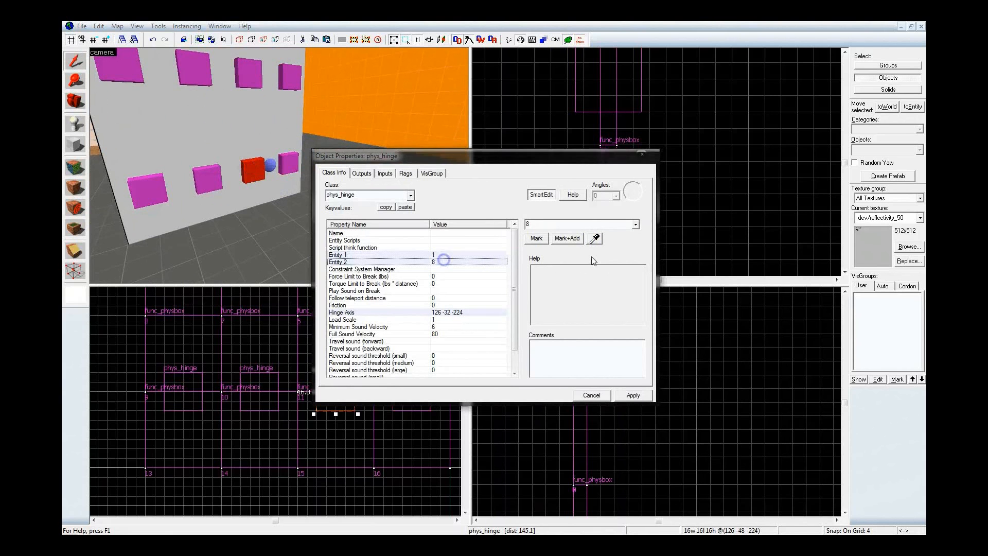
click(595, 238)
click(255, 172)
click(463, 255)
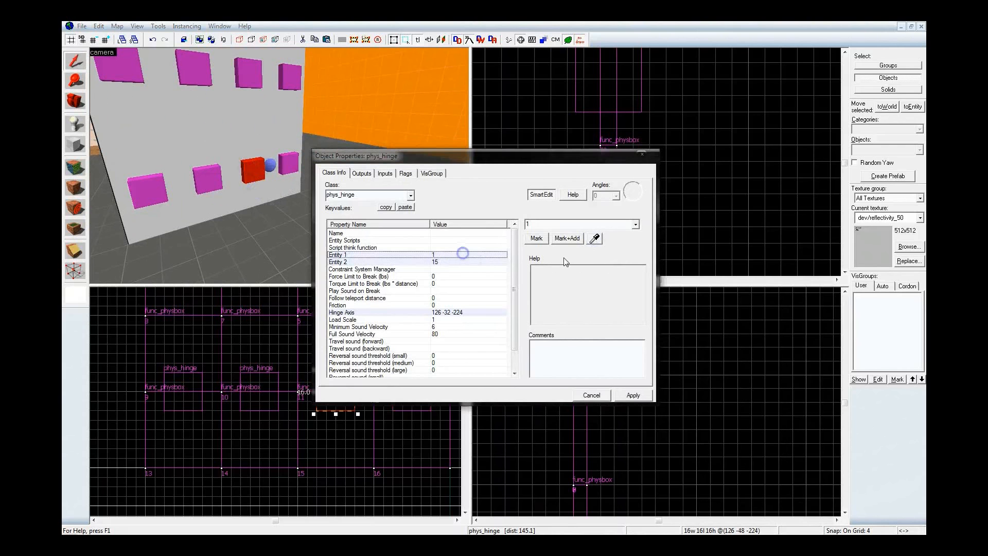
click(595, 238)
click(216, 175)
Set the second lower-seam phys_hinge's Entity 2 to block 14 and Entity 1 to block 10
click(201, 187)
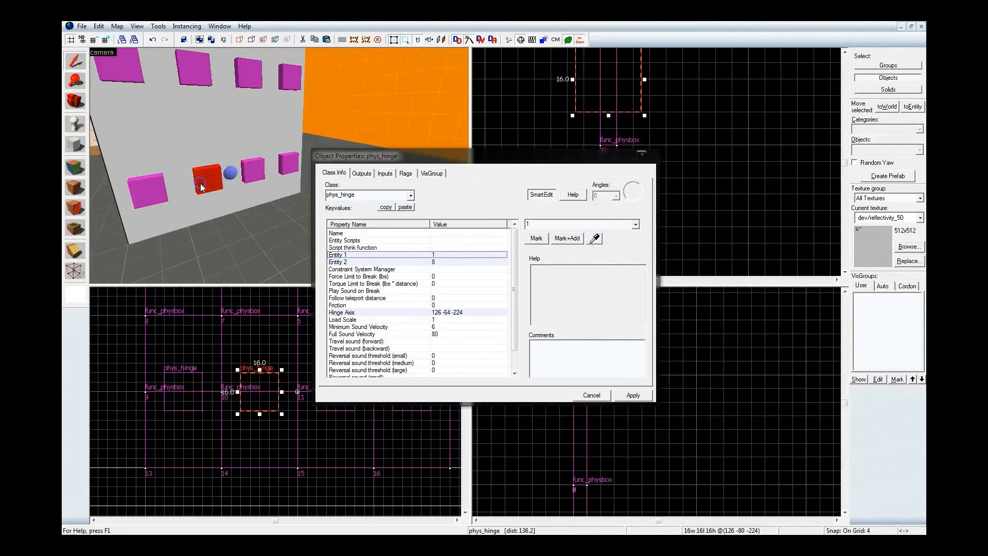
click(461, 262)
click(595, 239)
click(219, 202)
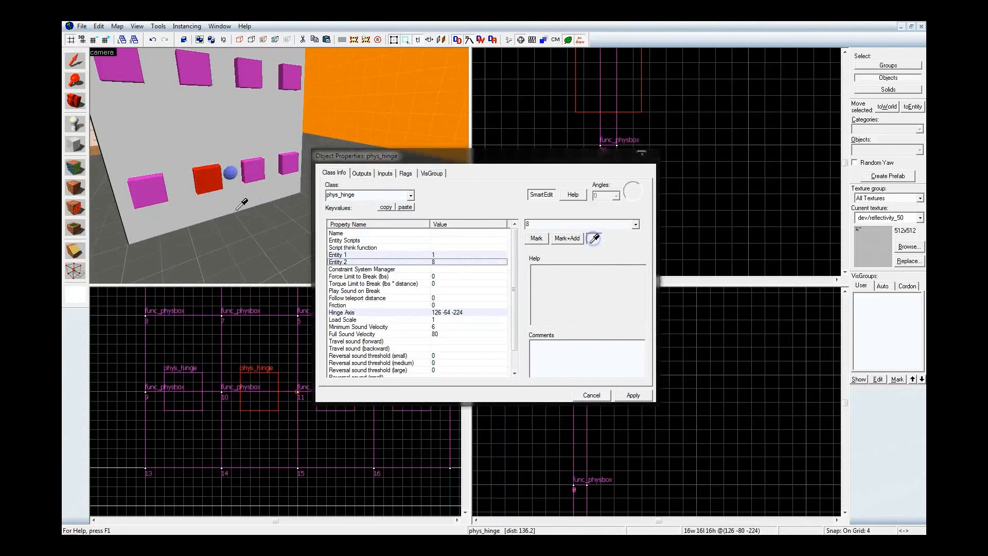
click(463, 255)
click(596, 239)
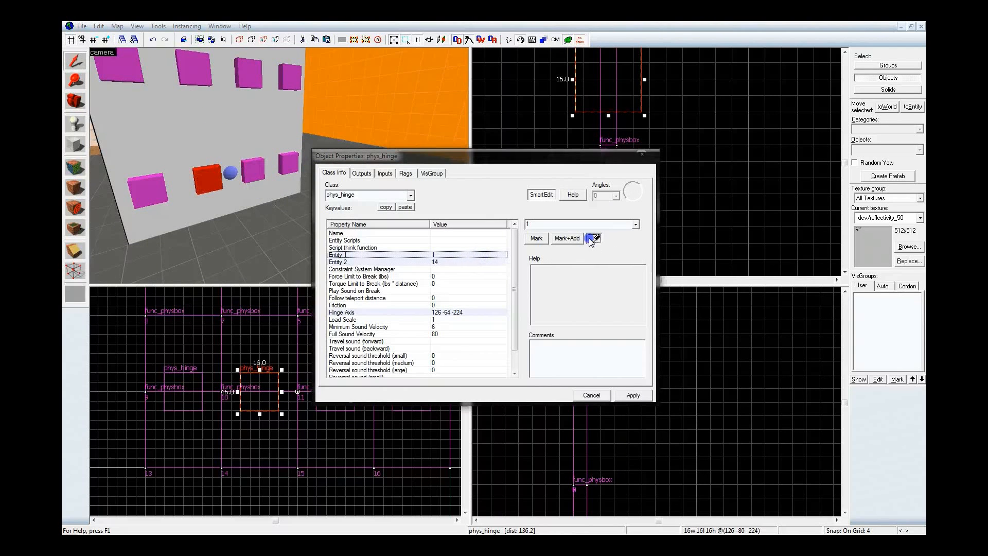
Set the first lower-seam phys_hinge's Entity 2 to block 13 and Entity 1 to block 9
click(153, 186)
click(479, 262)
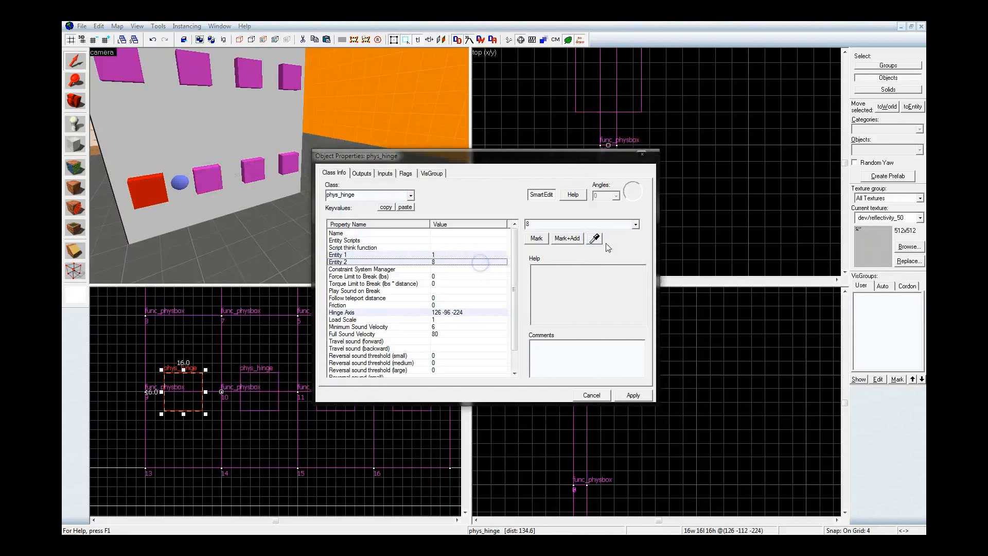
click(595, 238)
click(154, 208)
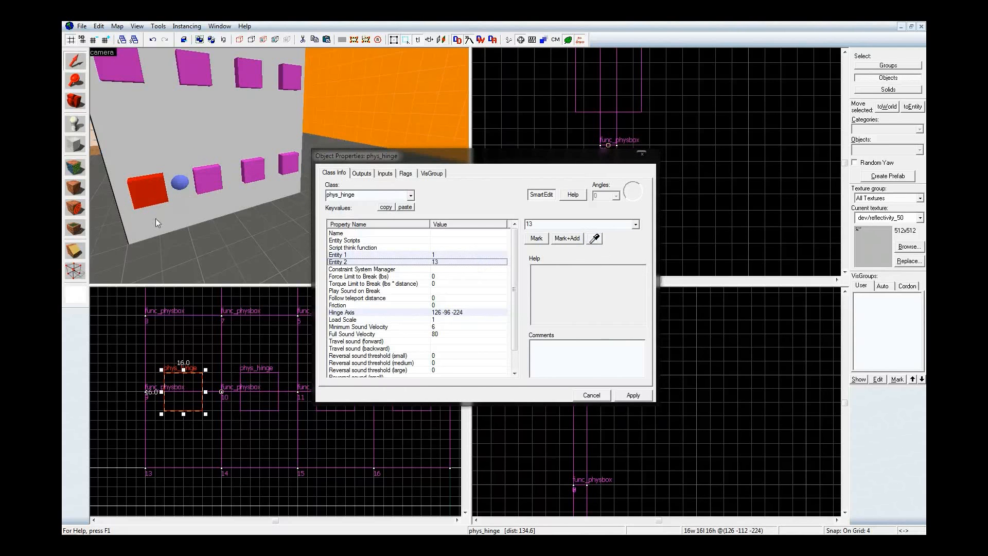
click(484, 254)
click(596, 238)
click(147, 164)
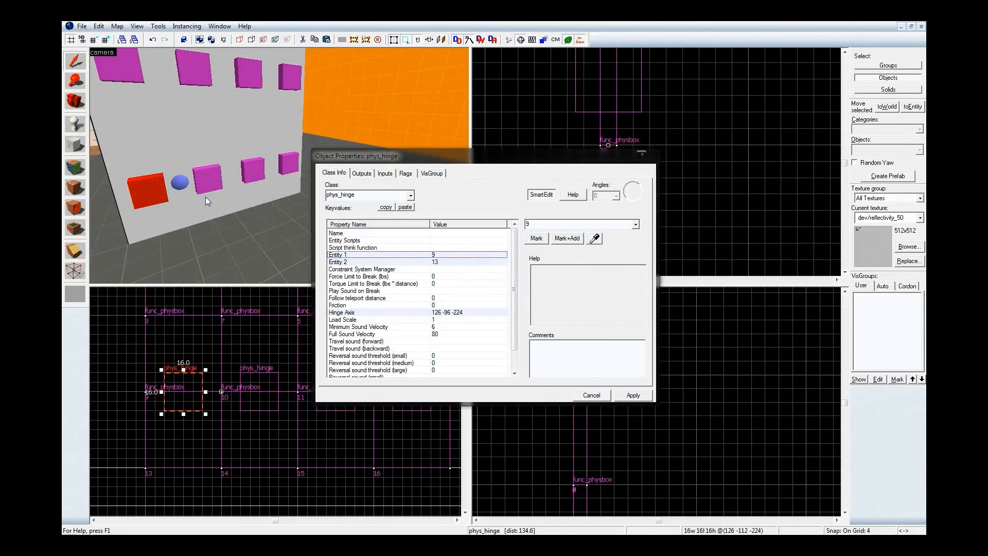
Check the Entity 1 and Entity 2 assignments of the other lower-seam phys_hinge entities in turn
key(z)
key(w)
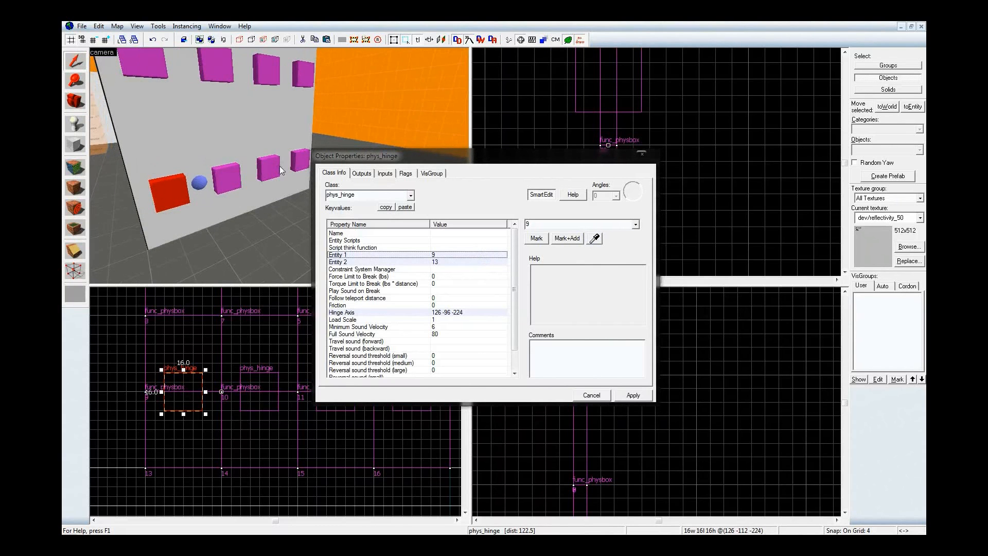
key(z)
key(a)
key(z)
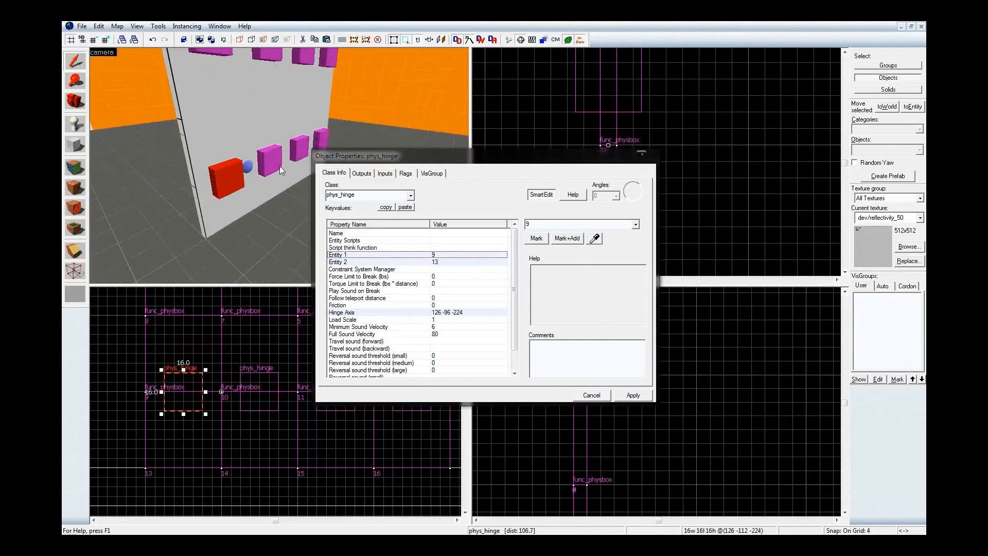
key(z)
key(d)
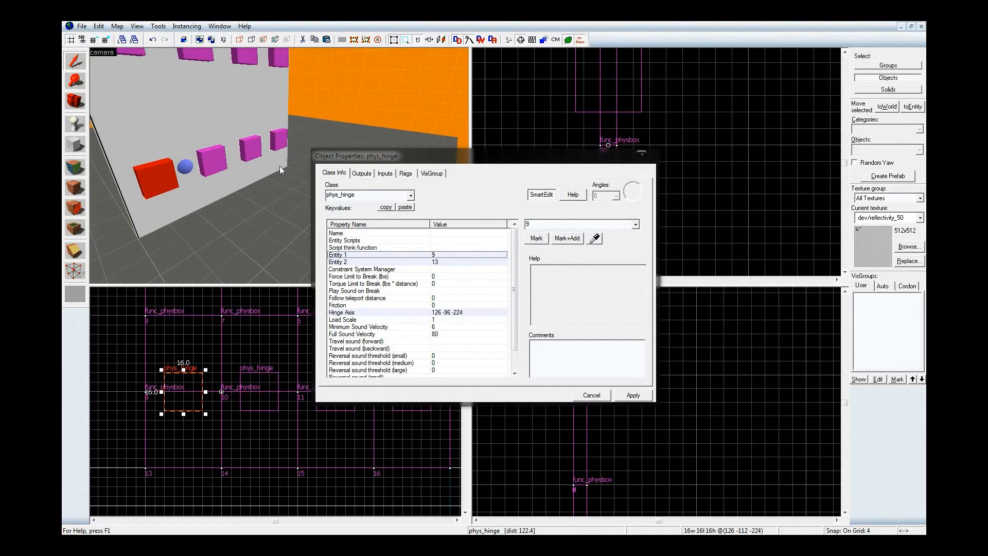
key(z)
key(z)
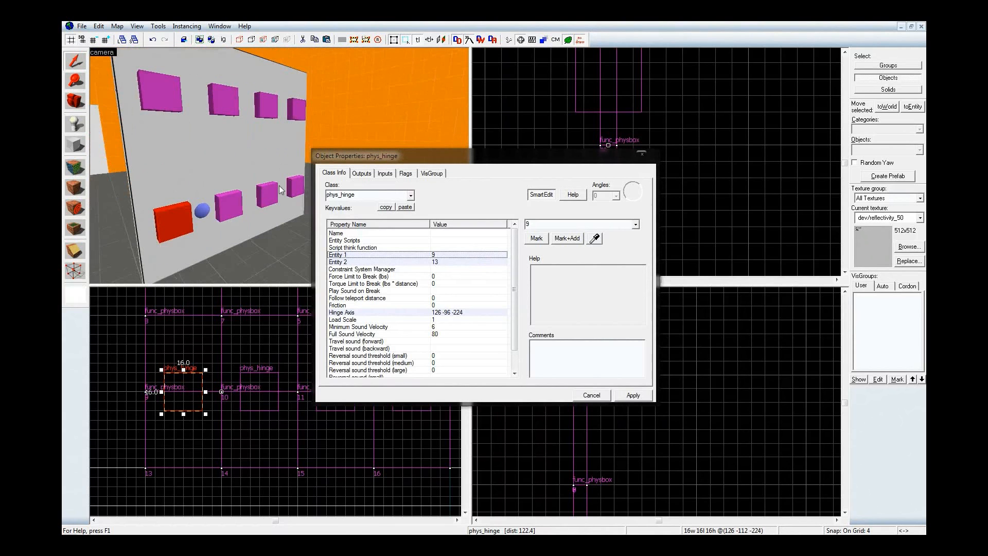
click(229, 203)
click(270, 196)
click(298, 187)
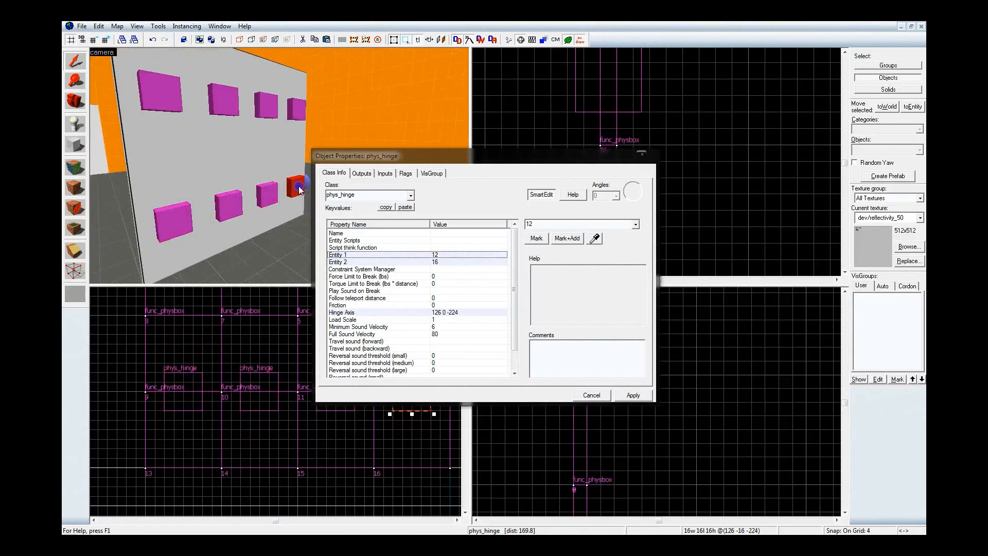
Check the func_physbox blocks' flags row by row, including Start Asleep and Motion Disabled, and close the object properties
click(217, 242)
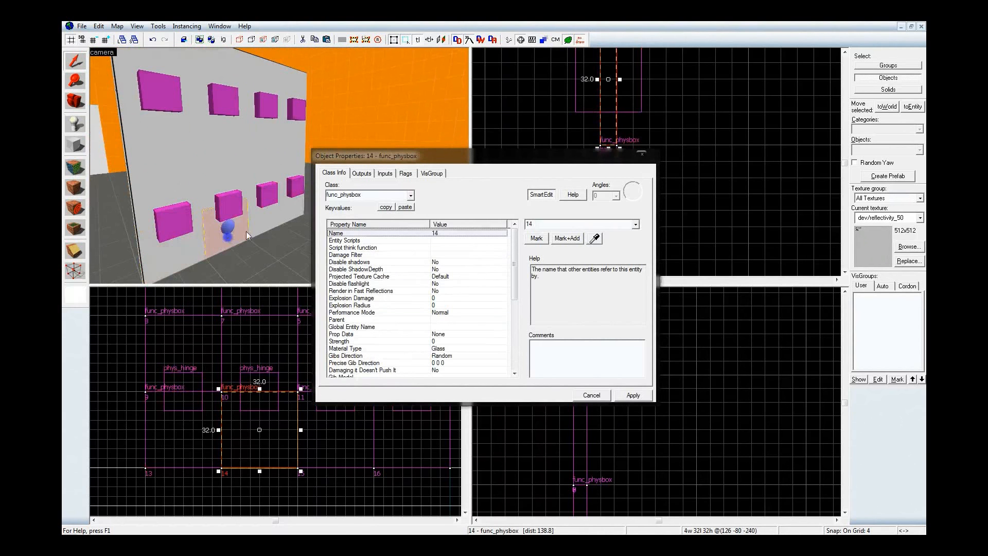
click(274, 226)
click(405, 173)
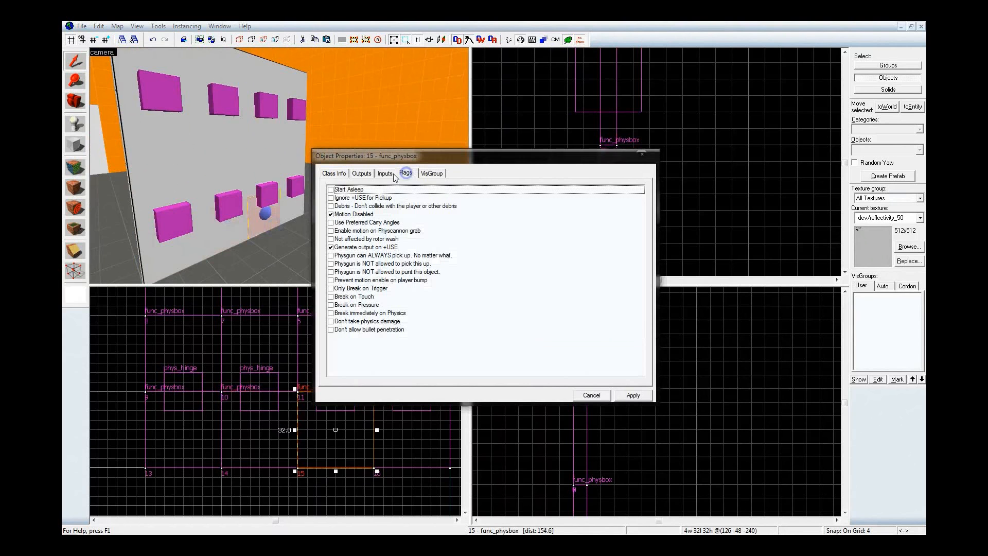
click(180, 180)
click(178, 138)
click(233, 139)
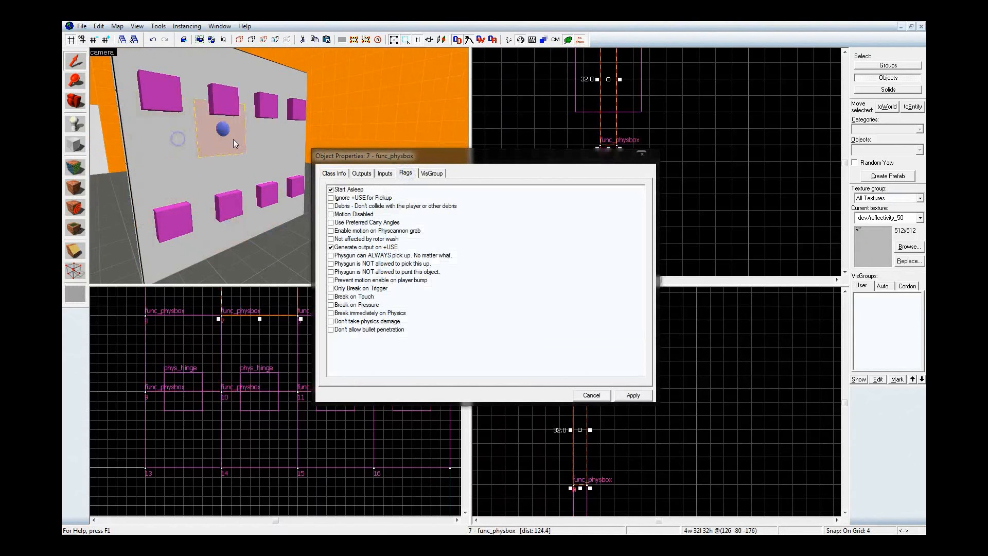
click(231, 167)
click(270, 143)
click(272, 162)
click(294, 157)
click(294, 137)
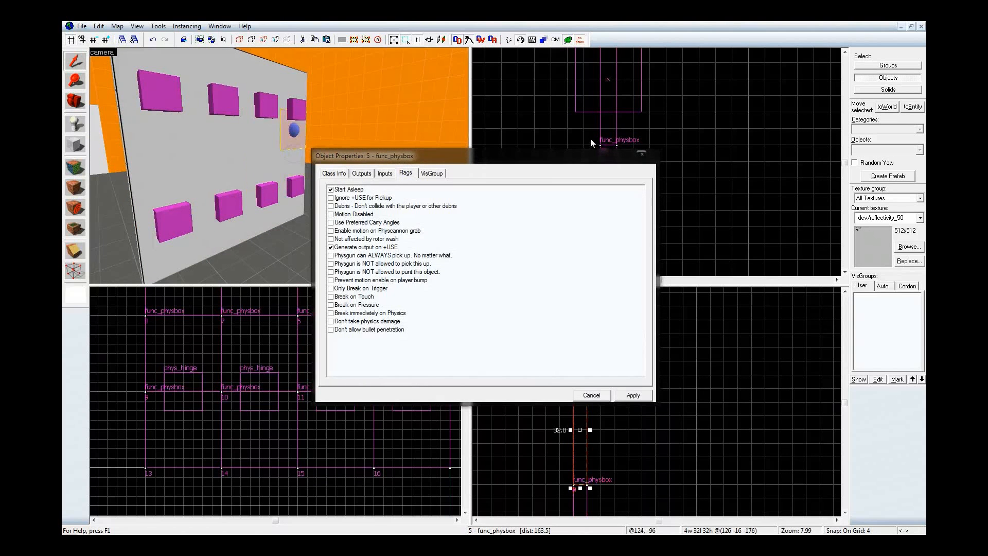
click(640, 152)
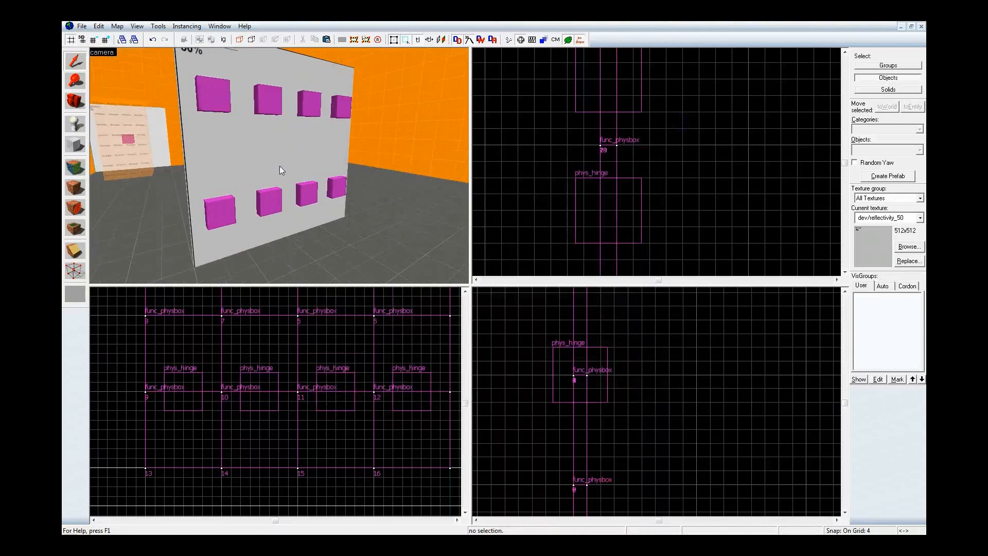
Compile the map and run it in Portal 2
key(F9)
click(498, 371)
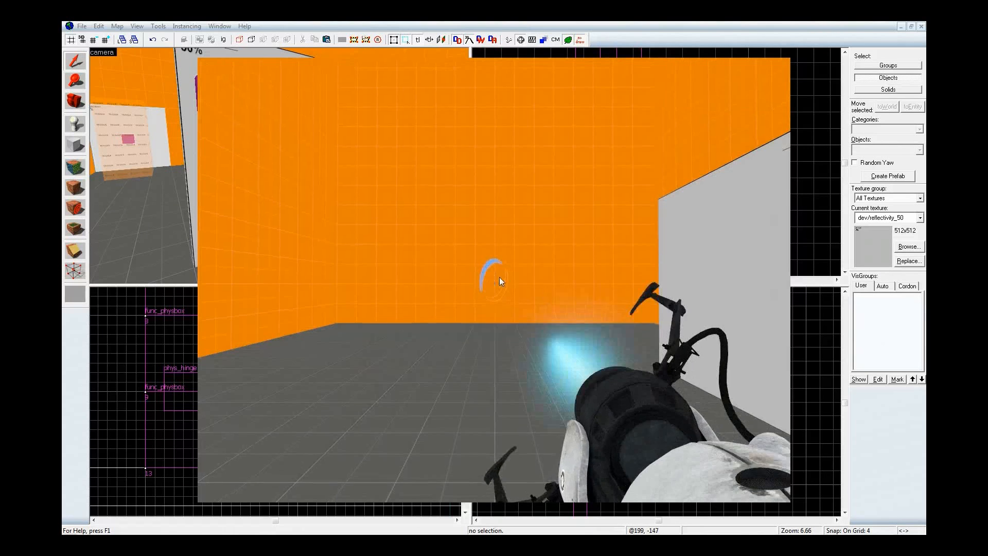
Test the room in Portal 2 by firing blue and orange portals and viewing the hinged wall, and switch back to Hammer
click(494, 280)
click(494, 280)
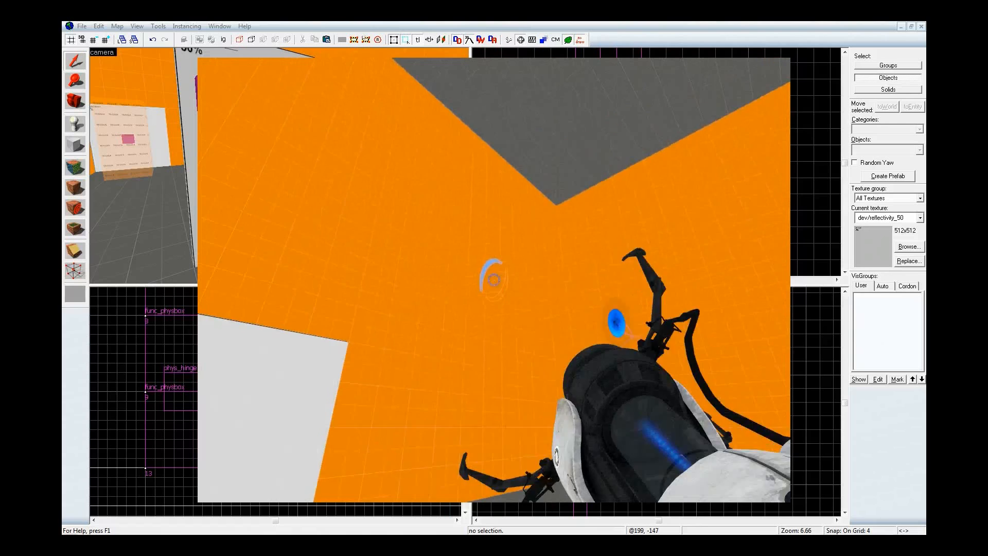
click(494, 280)
click(494, 280)
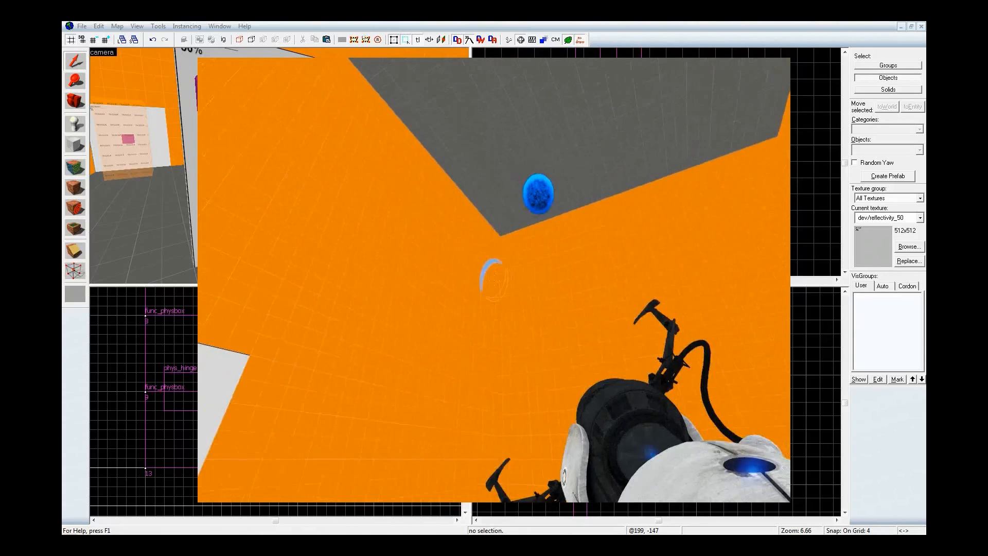
click(494, 280)
click(494, 280)
click(494, 280)
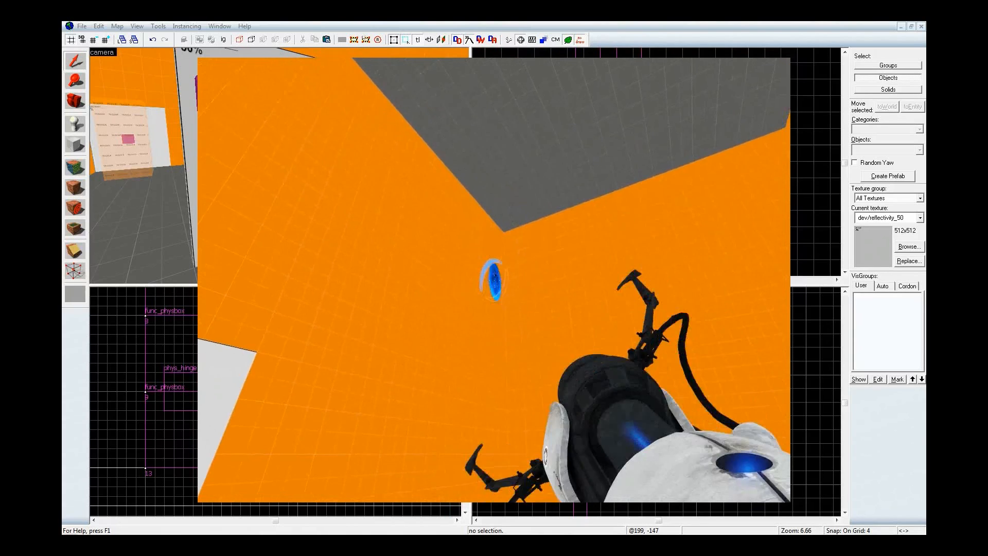
click(494, 280)
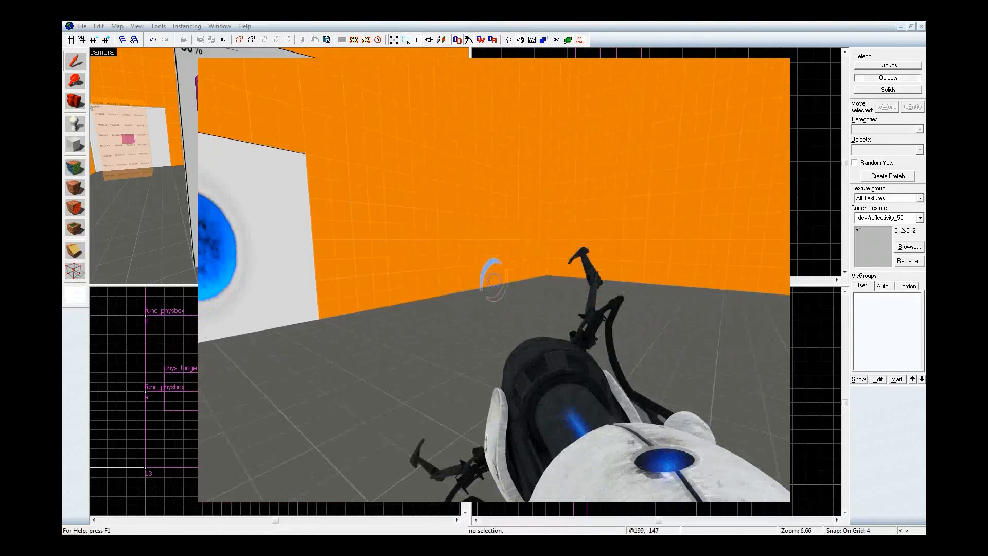
right_click(494, 280)
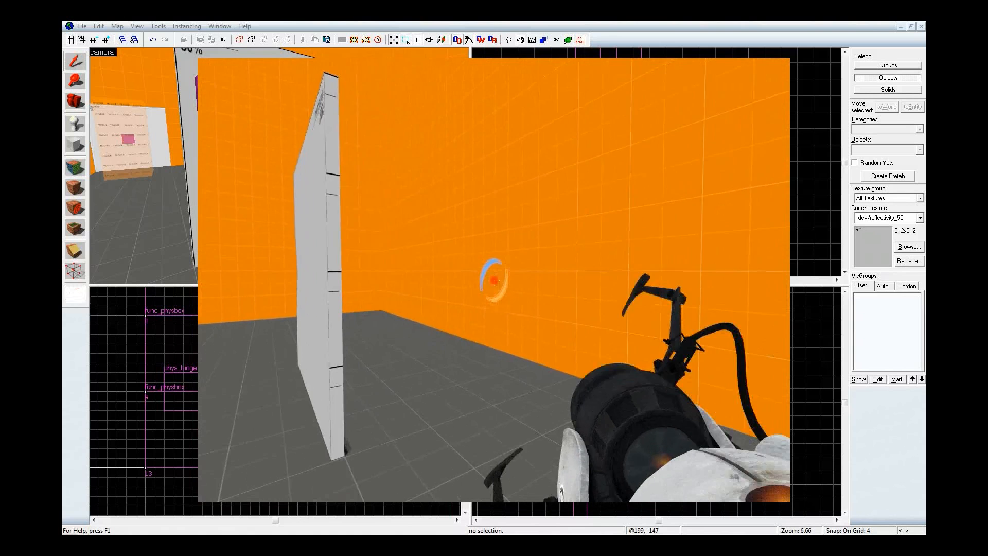
right_click(494, 280)
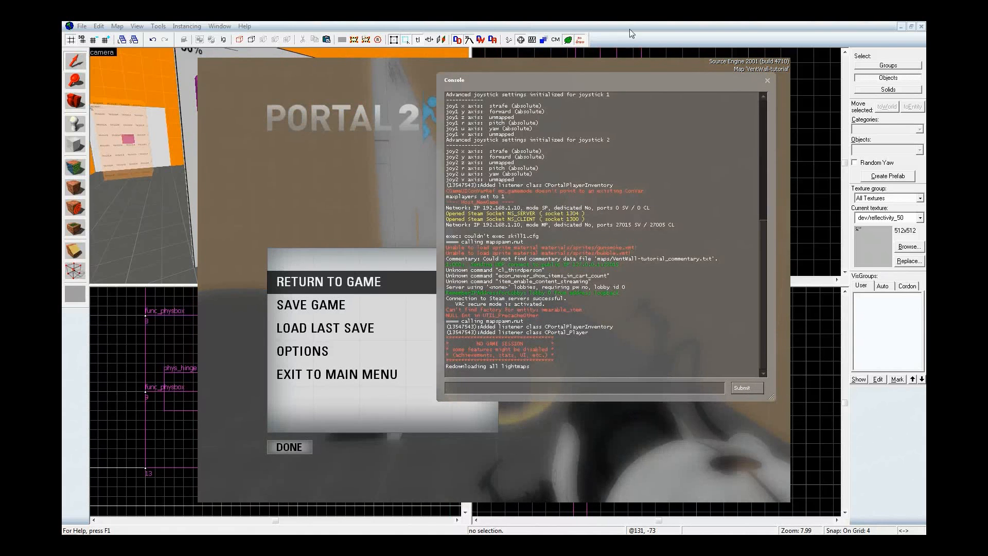
click(629, 29)
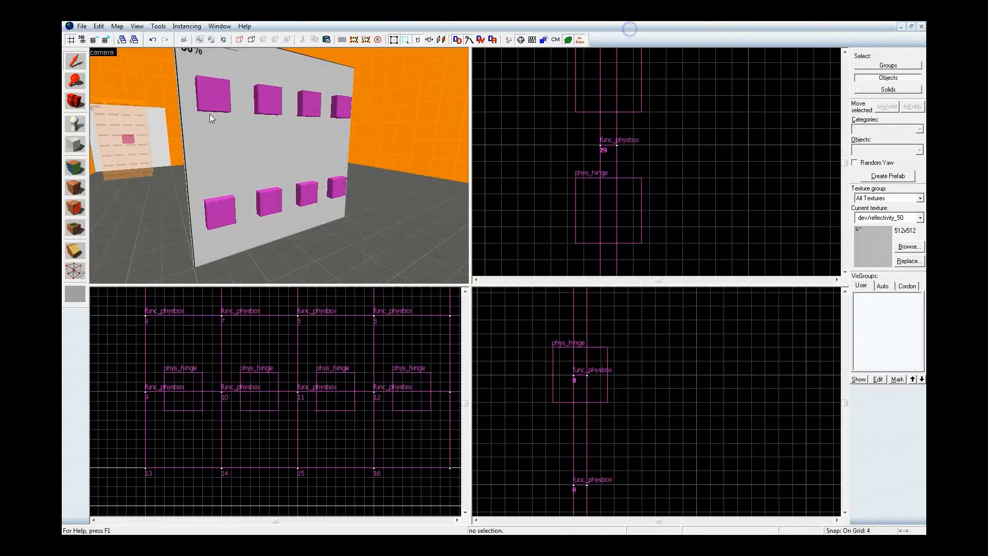
Set Force Limit to Break to 800 for the phys_hinge joining blocks 3 and 6 and the one between blocks 10 and 14
key(z)
key(a)
key(z)
click(285, 205)
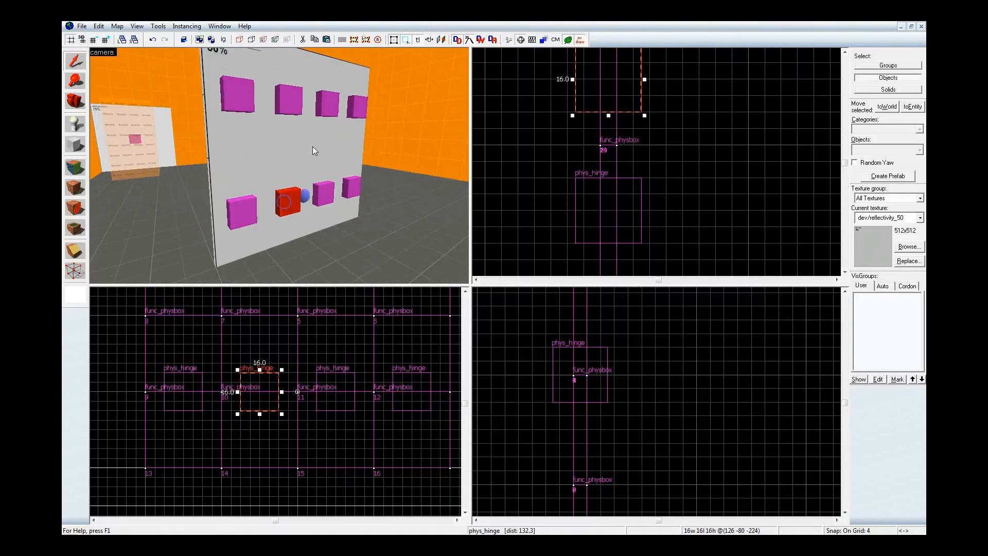
ctrl+click(327, 109)
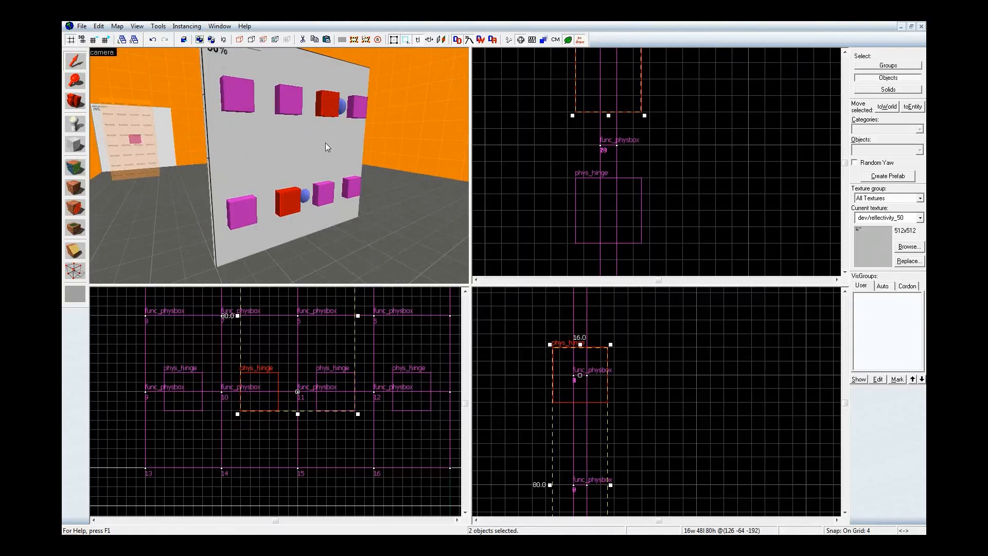
key(alt+Return)
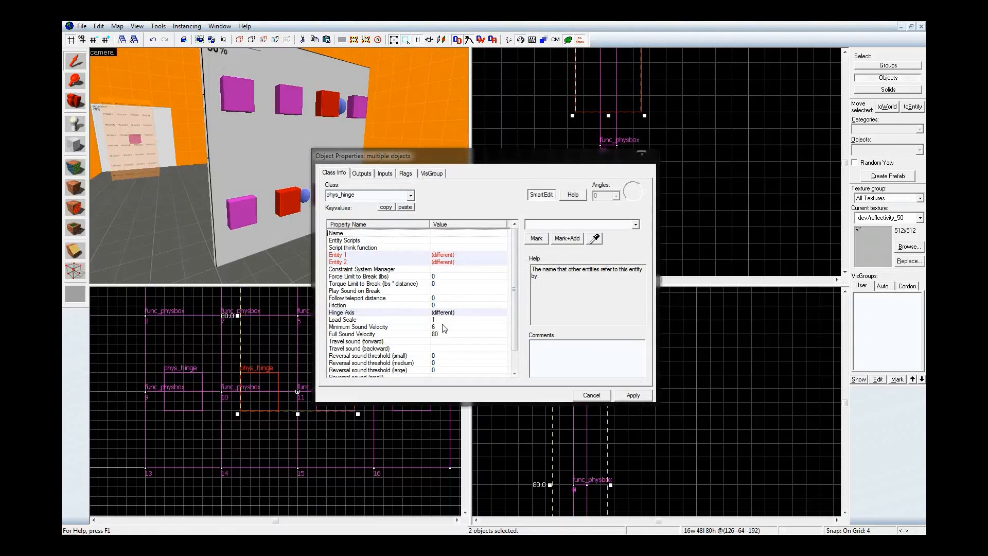
click(443, 278)
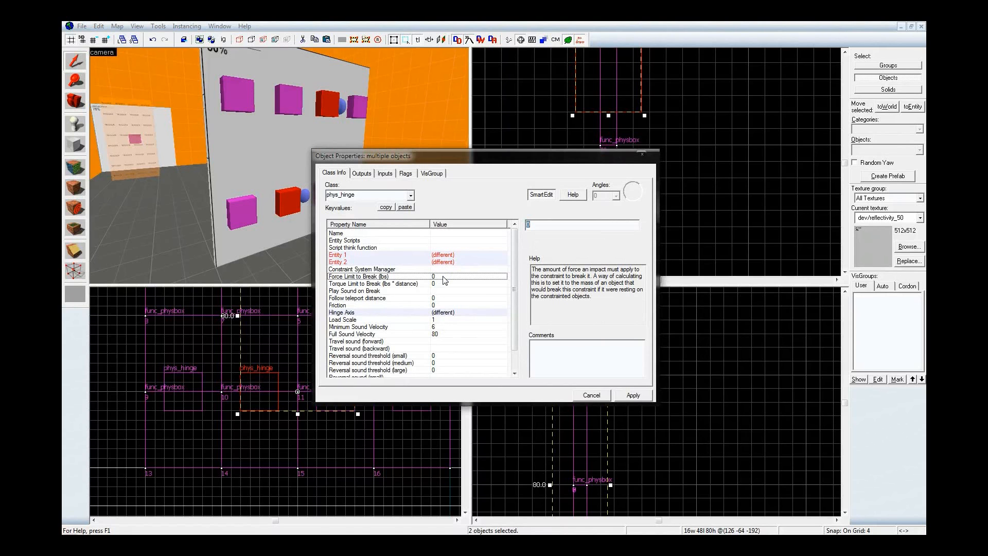
text(800)
click(632, 395)
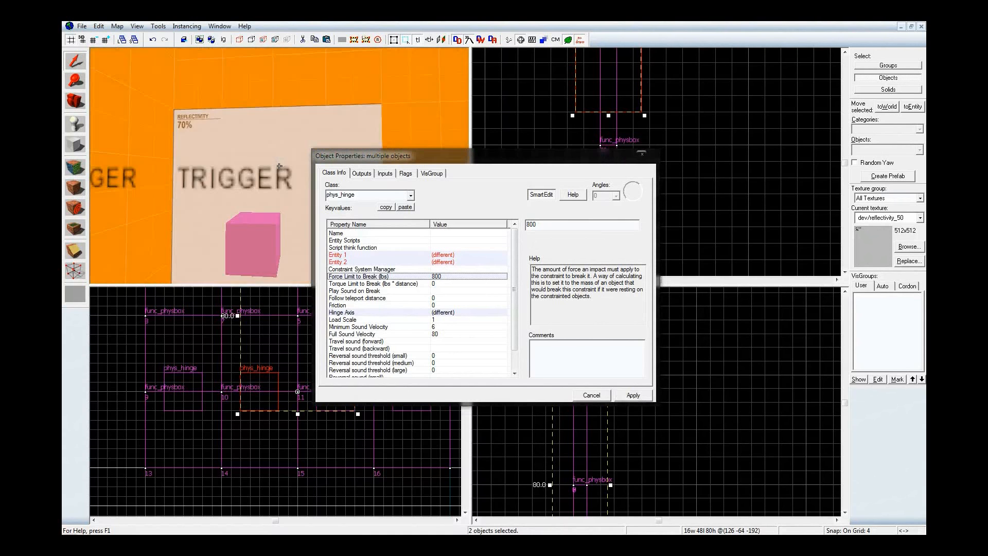
Check the point_push entity's Magnitude and Radius properties
click(279, 166)
key(z)
key(w)
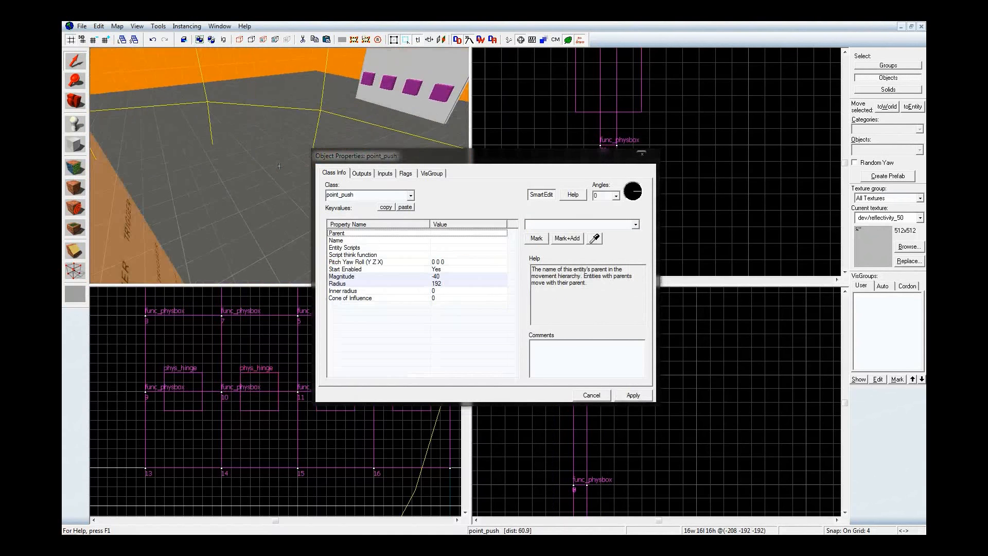
key(s)
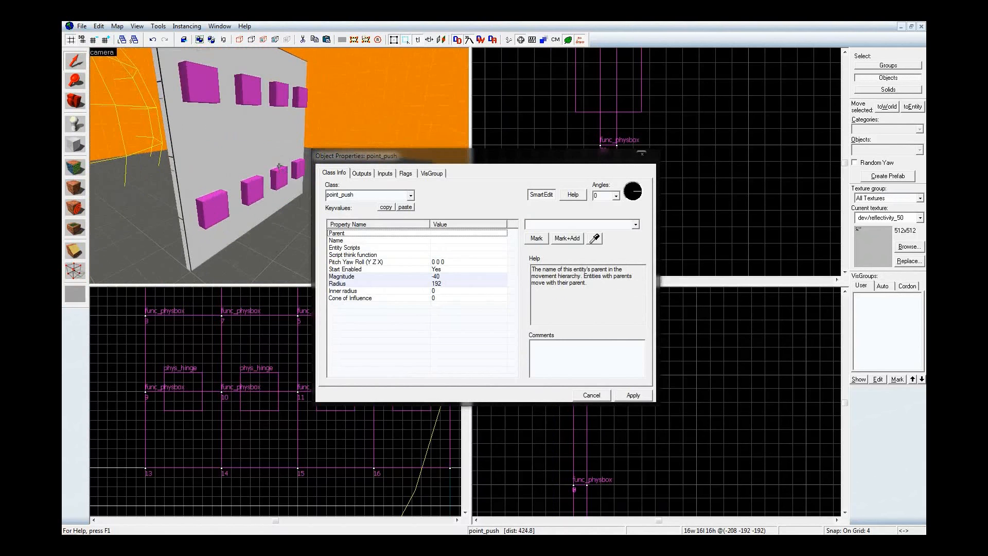
Add an OnBreak output to the phys_hinge joining blocks 3 and 6 that sends EnableMotion to block 3
click(278, 101)
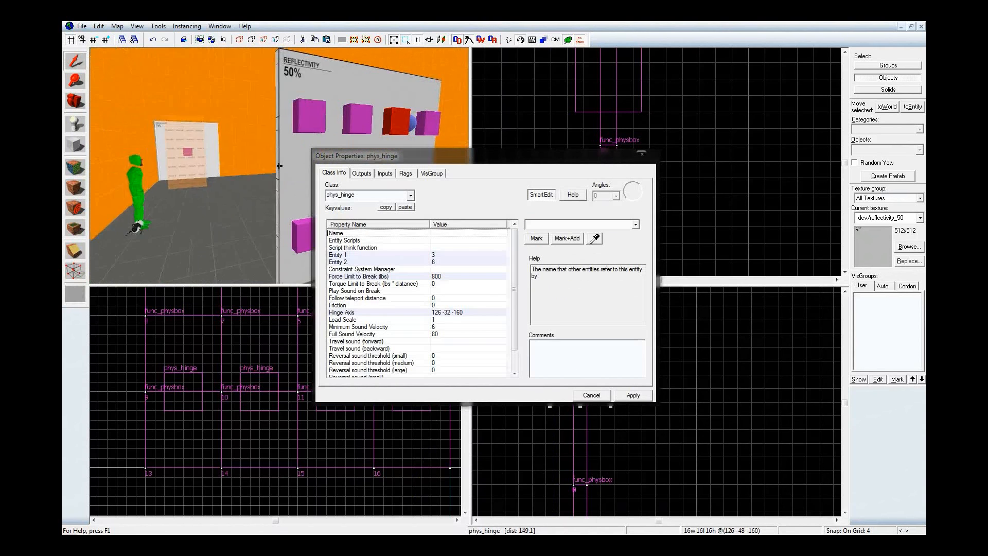
click(362, 173)
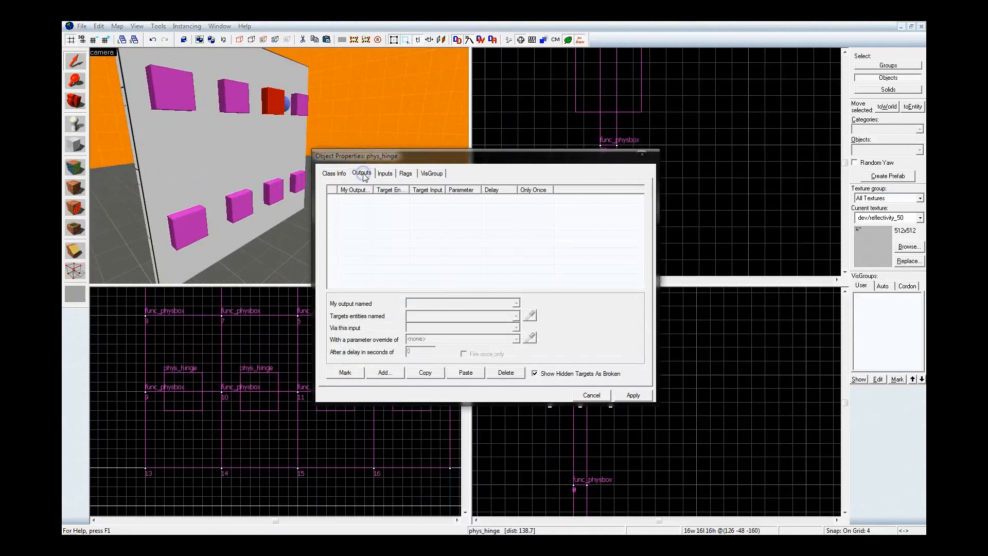
click(385, 372)
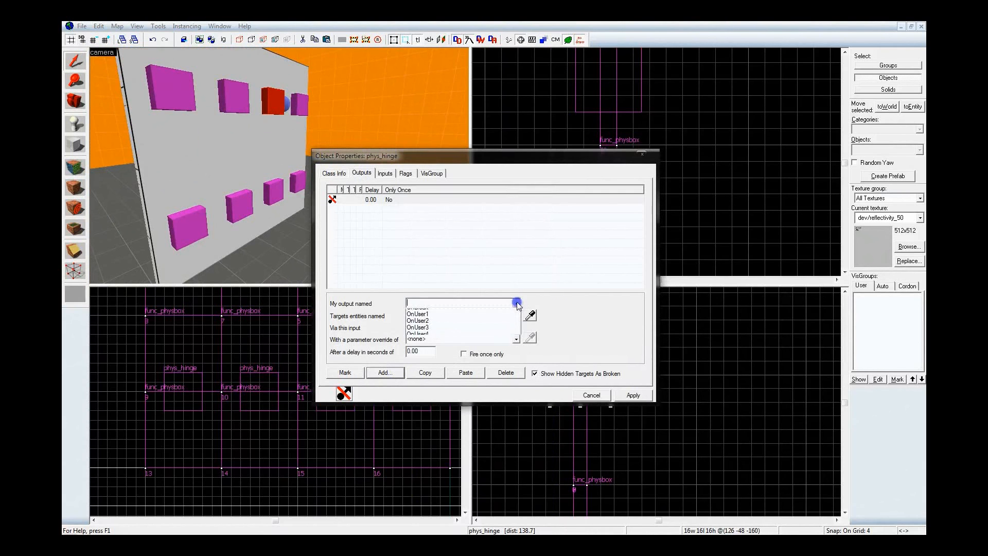
click(515, 303)
click(509, 316)
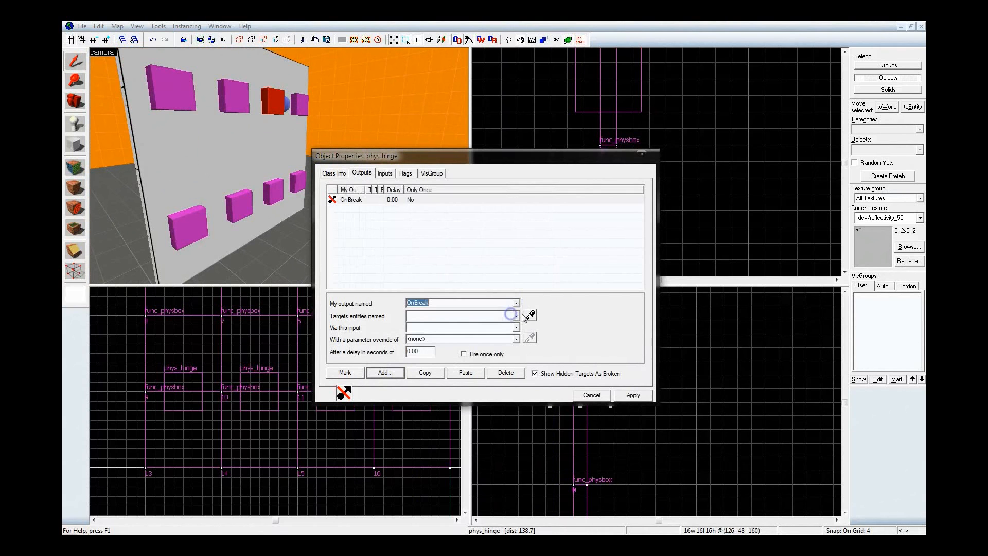
click(272, 77)
click(439, 327)
text(e)
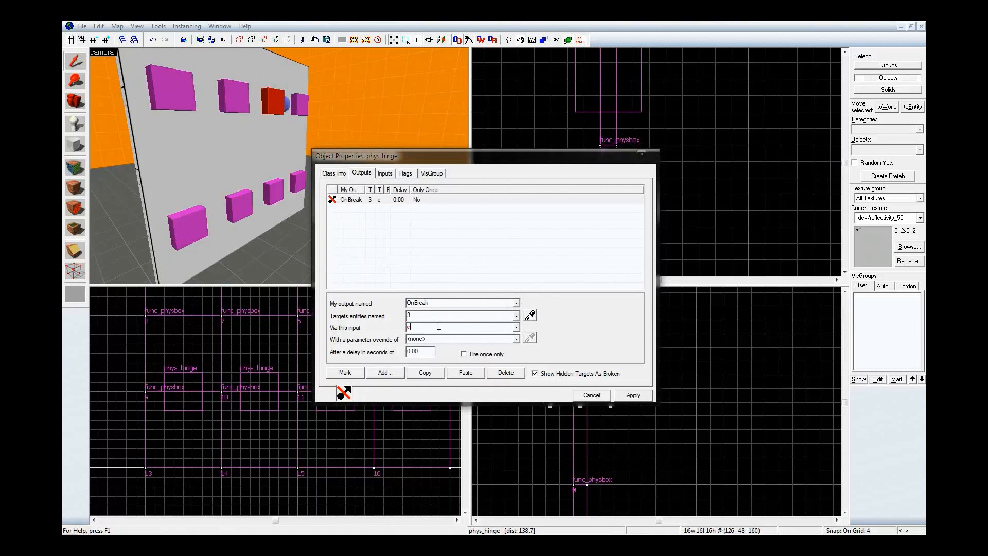
text(nabl)
click(517, 328)
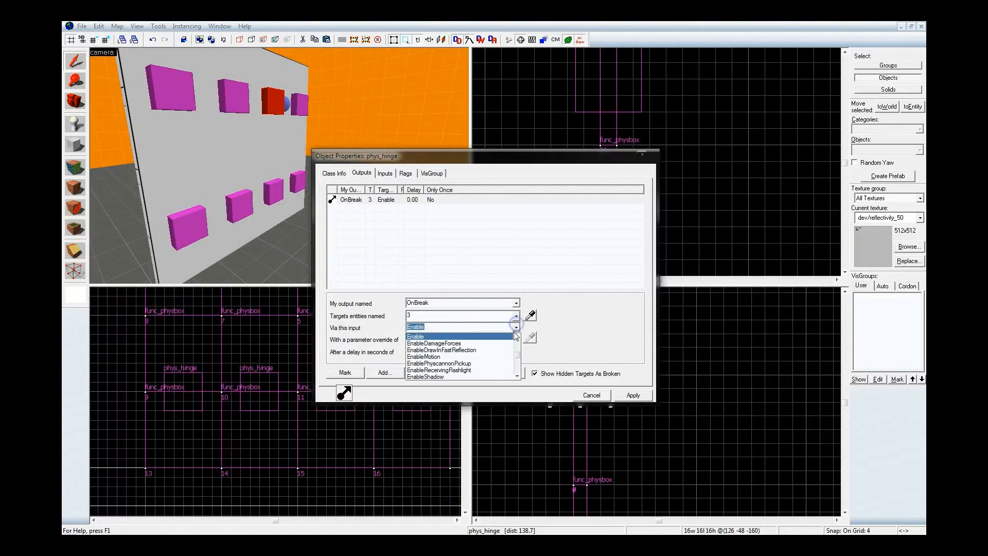
click(486, 357)
Duplicate the hinge's OnBreak output, set the copy's input to EnablePhyscannonPickup, and apply the changes
click(425, 372)
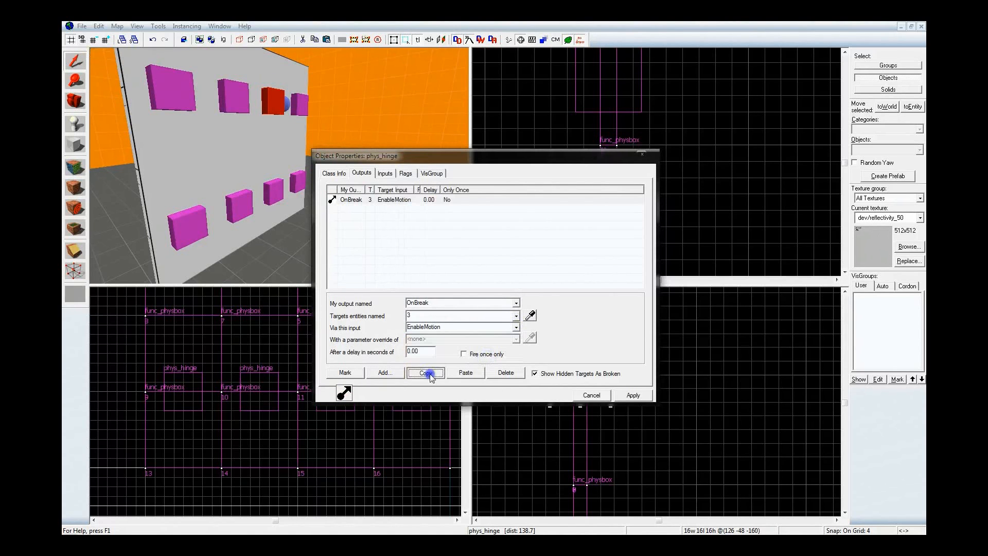
click(465, 373)
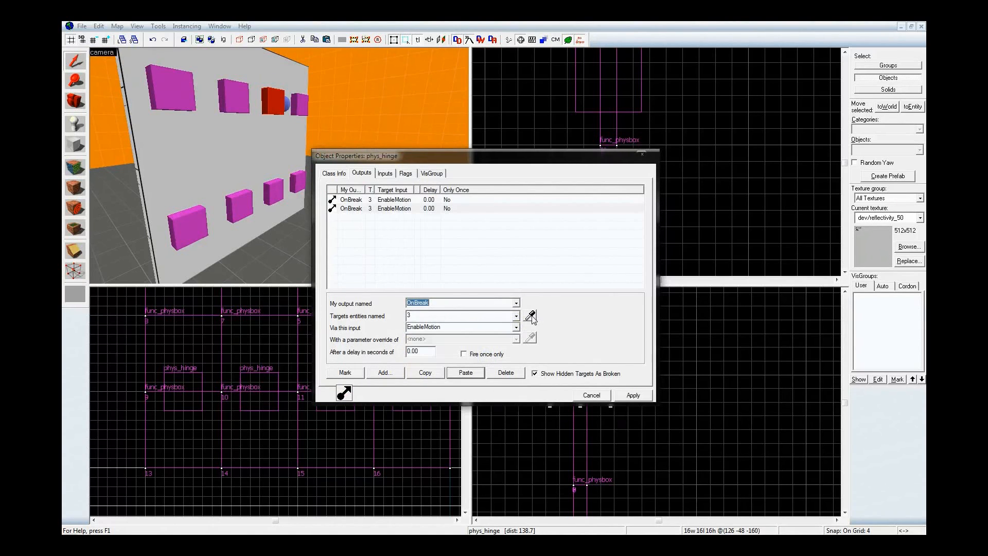
click(517, 328)
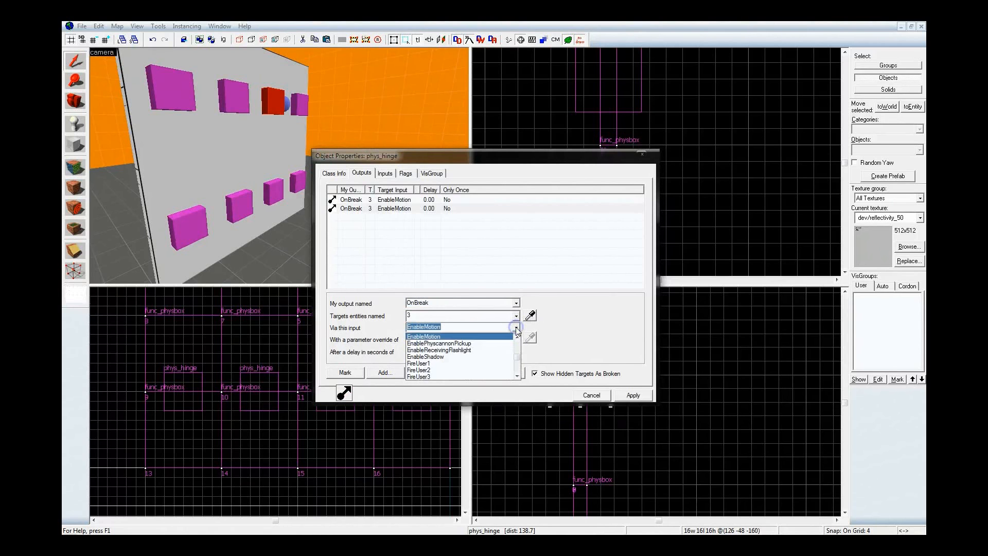
click(502, 346)
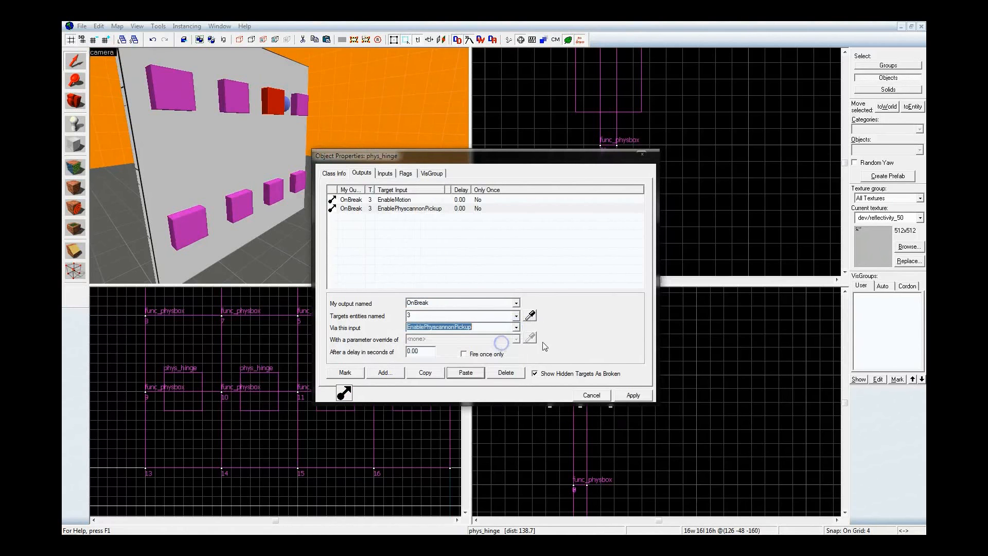
click(633, 395)
Copy both OnBreak outputs to the phys_hinge between blocks 10 and 14 and retarget them to block 14
click(446, 199)
shift+click(445, 209)
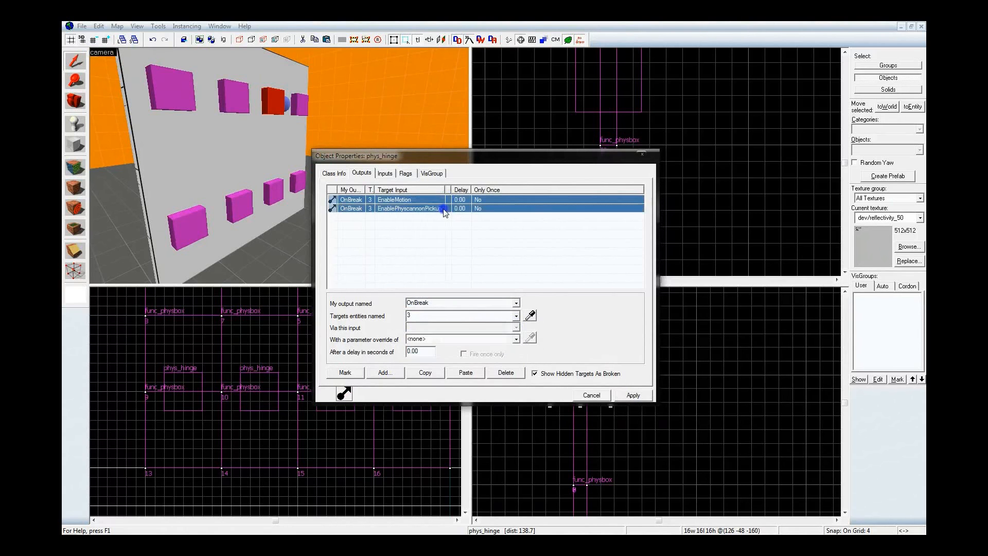
click(426, 372)
click(246, 201)
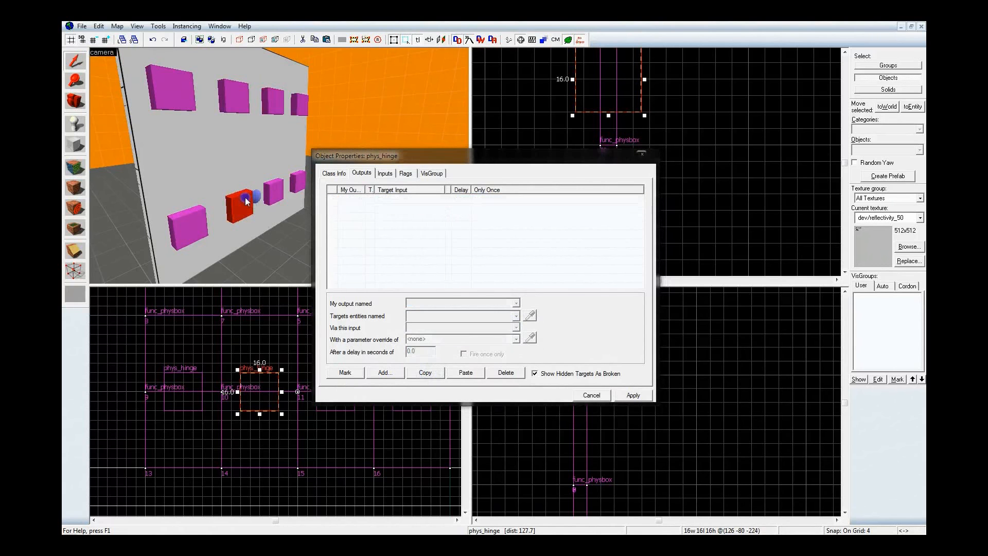
click(465, 372)
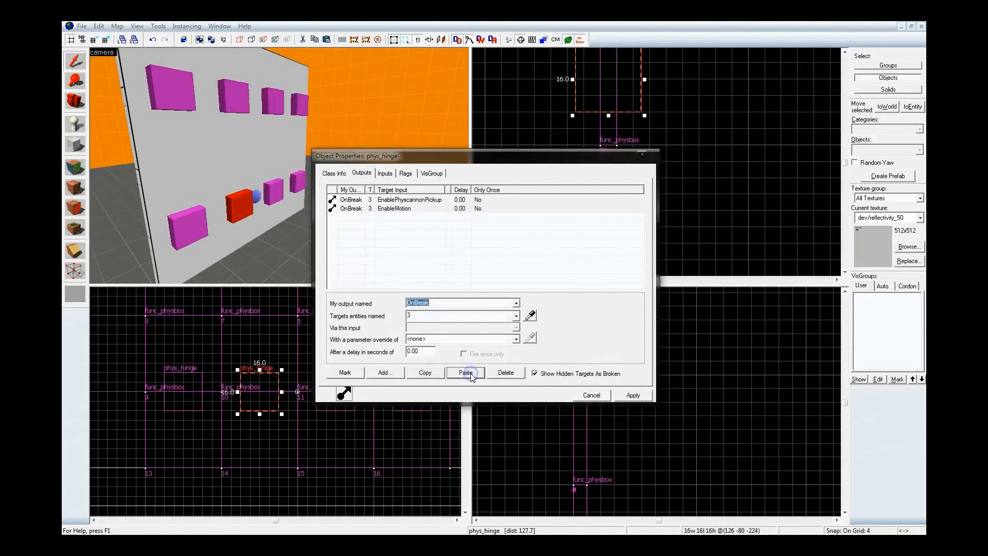
click(531, 315)
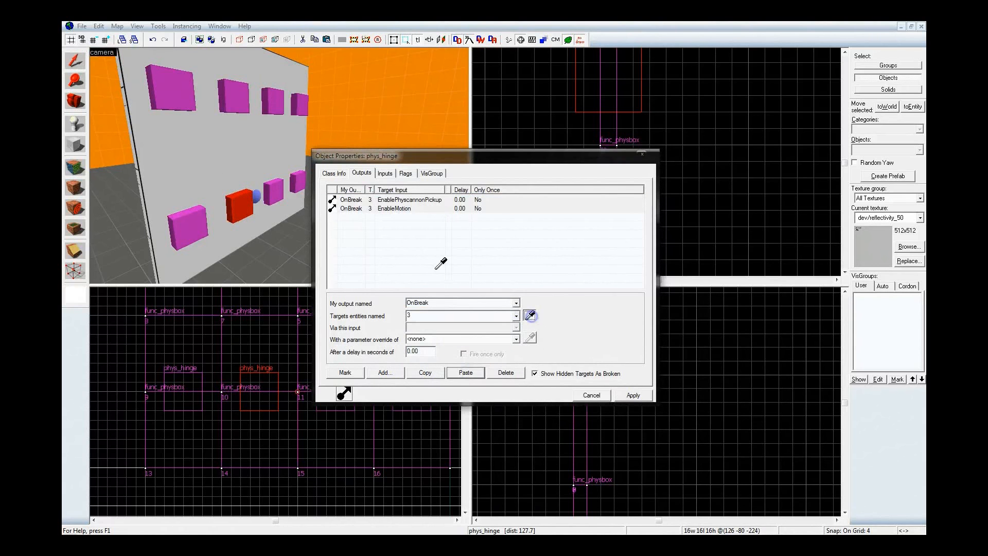
click(242, 231)
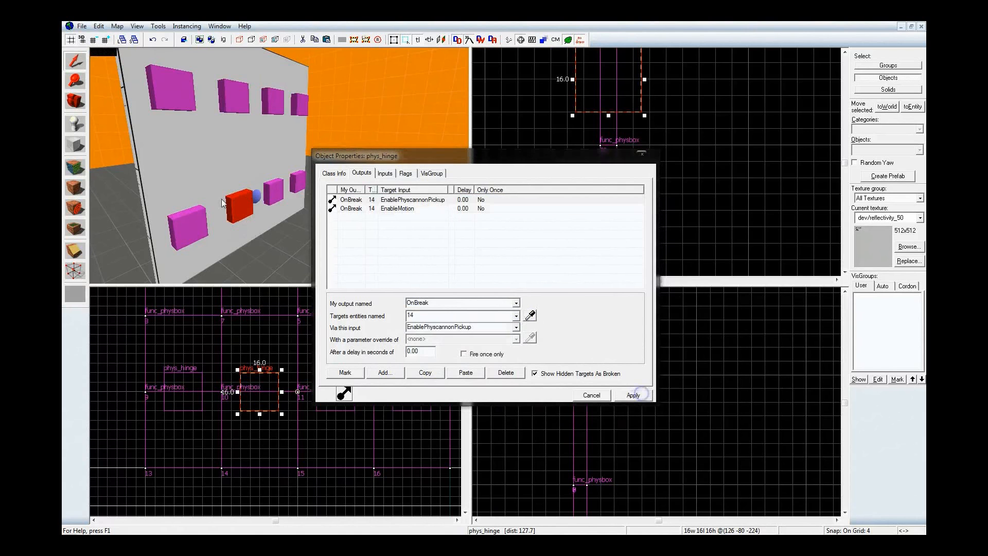
Compile the map with normal BSP and VIS and no RAD, and run it in Portal 2
key(z)
key(F9)
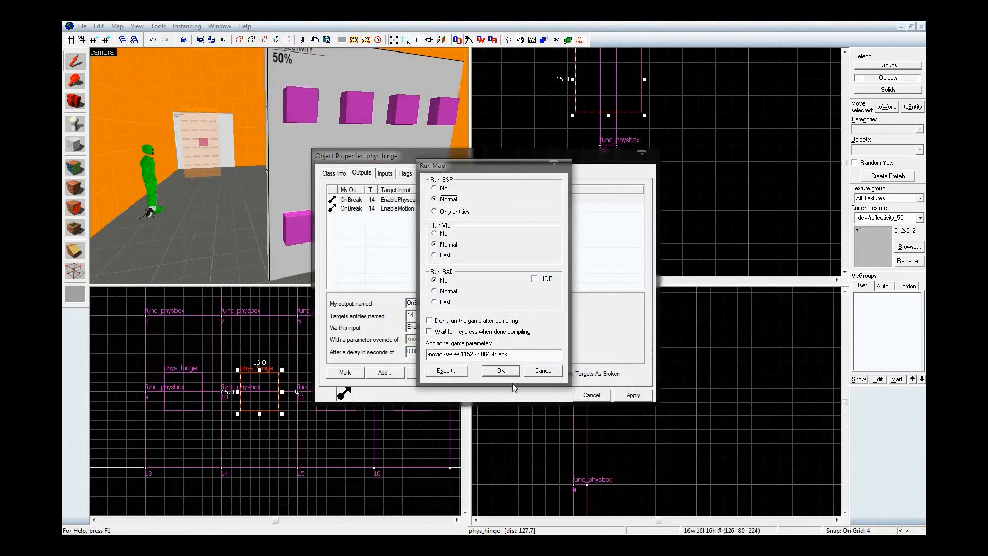
click(501, 371)
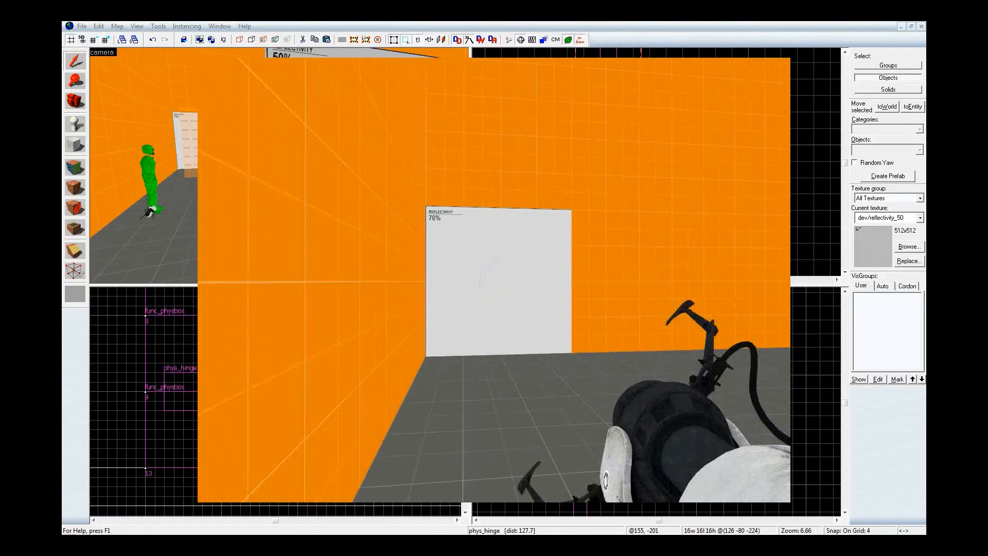
Test the breakable wall in Portal 2 by firing blue and orange portals, and switch back to Hammer
click(494, 279)
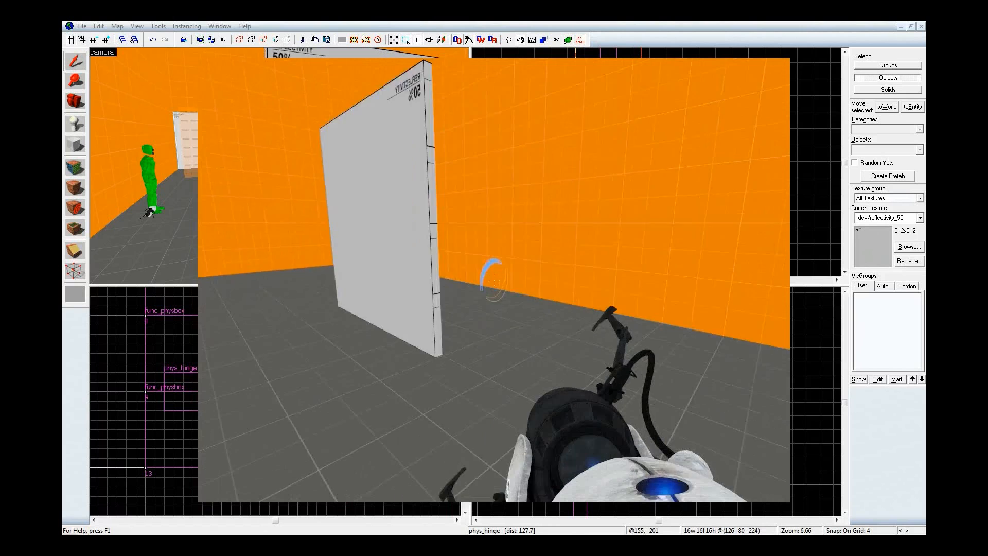
right_click(494, 280)
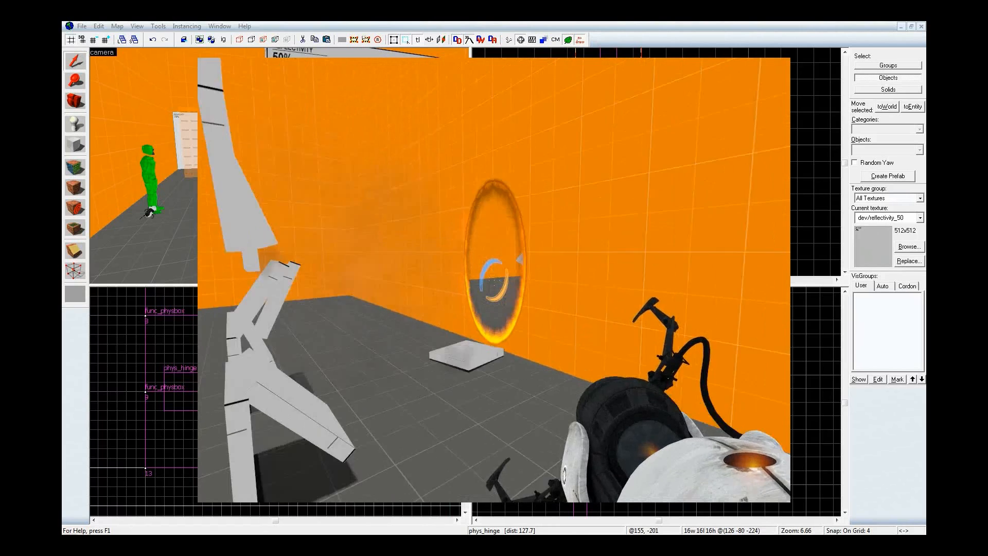
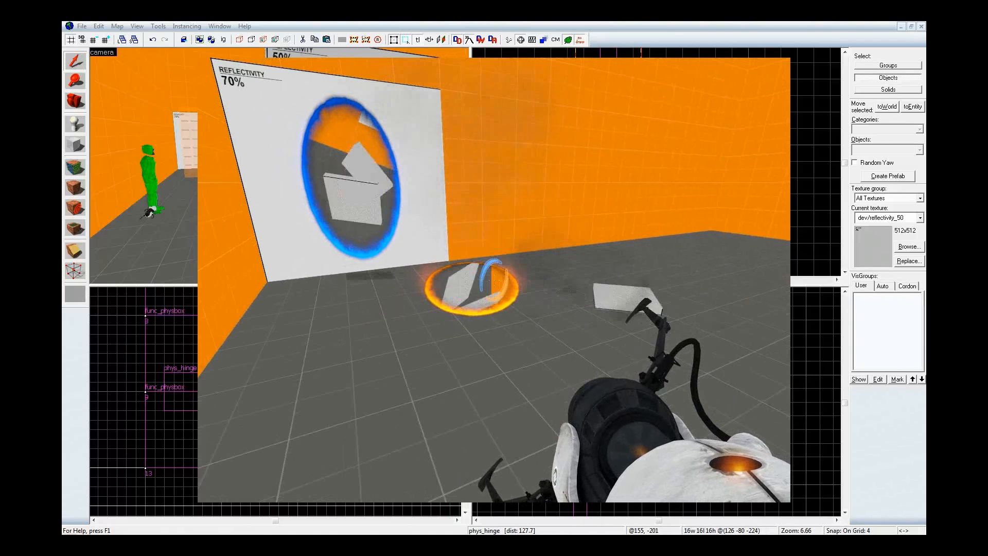
key(alt+Tab)
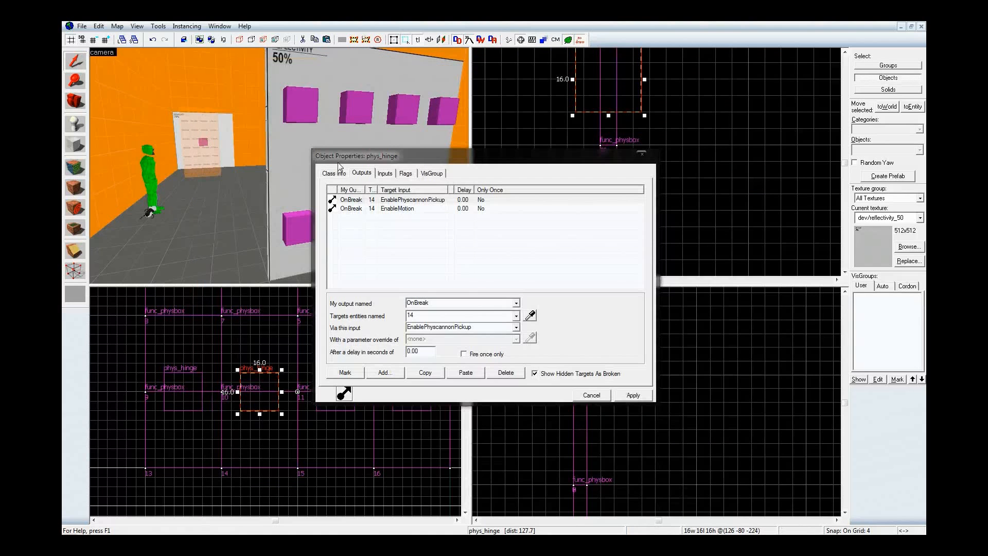
Paste the two OnBreak outputs into the upper-seam phys_hinge below block 2 and retarget them to block 2
key(z)
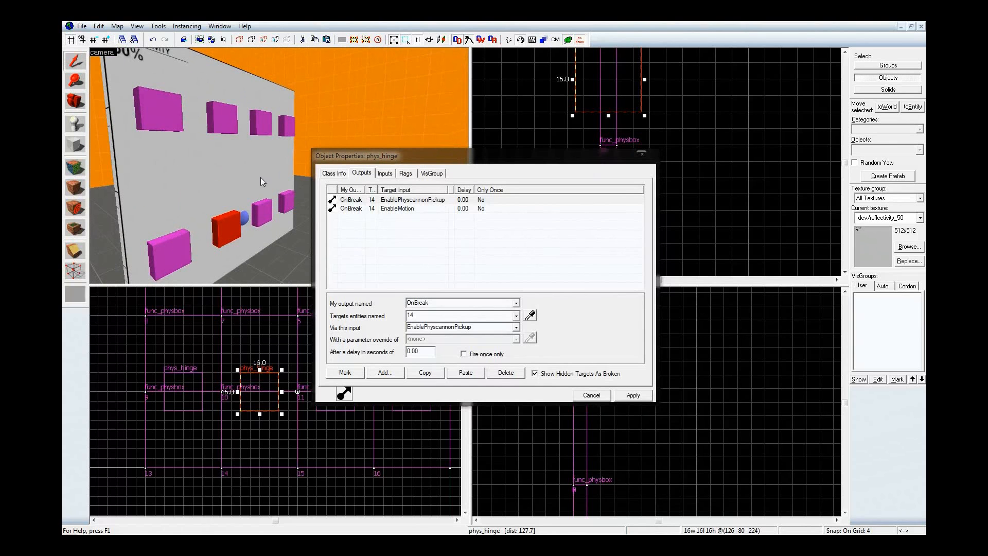
click(270, 126)
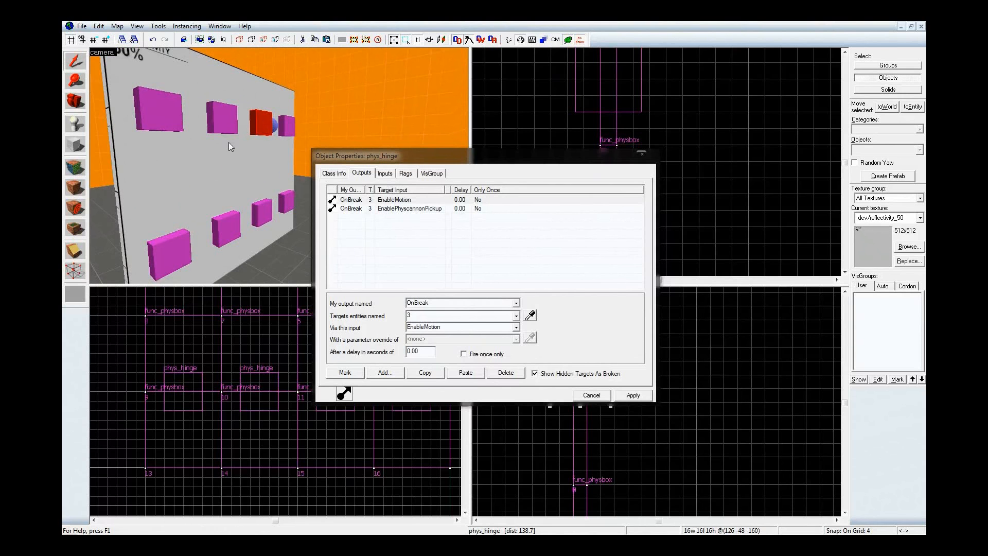
click(230, 124)
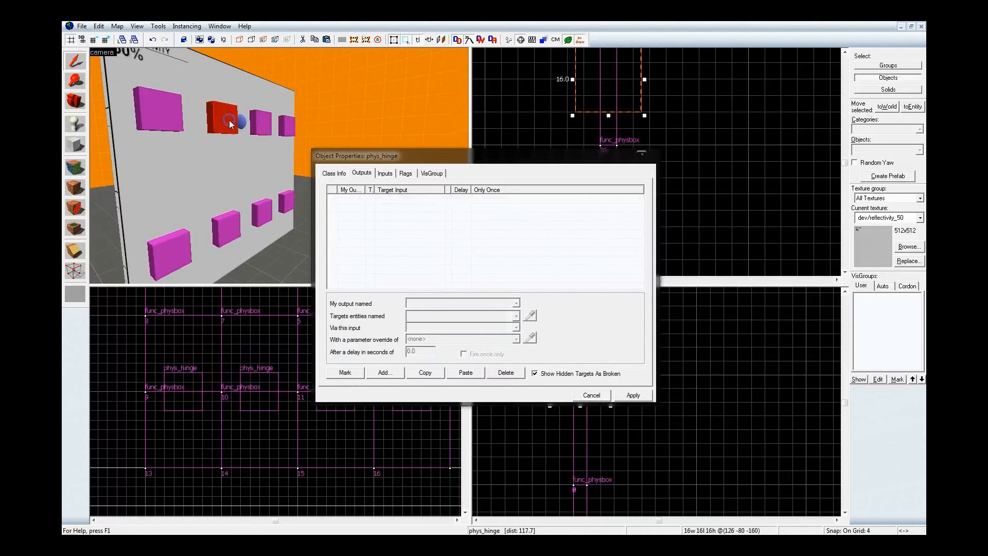
click(467, 373)
click(530, 316)
click(211, 91)
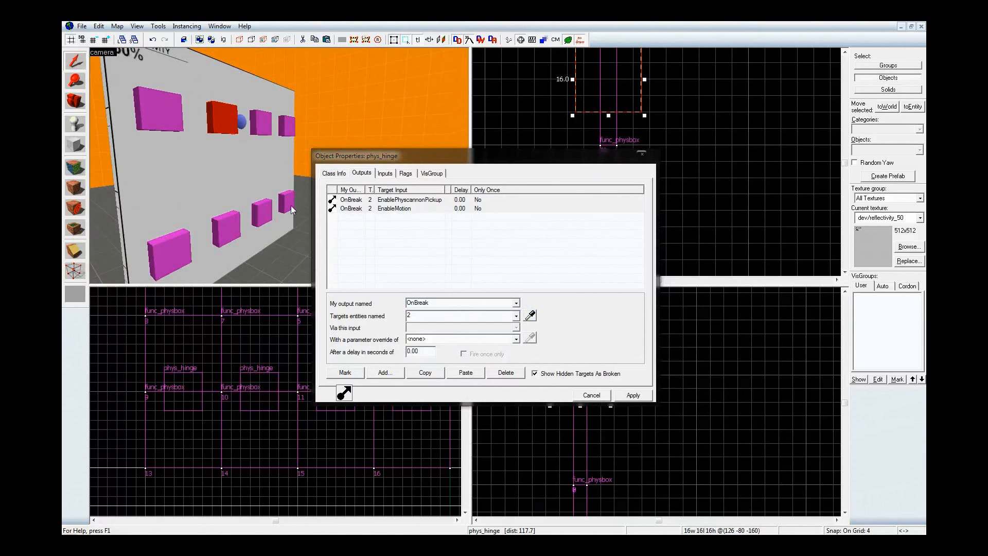
Paste the two OnBreak outputs into the upper-seam phys_hinge below block 1 and retarget them to block 1
click(174, 113)
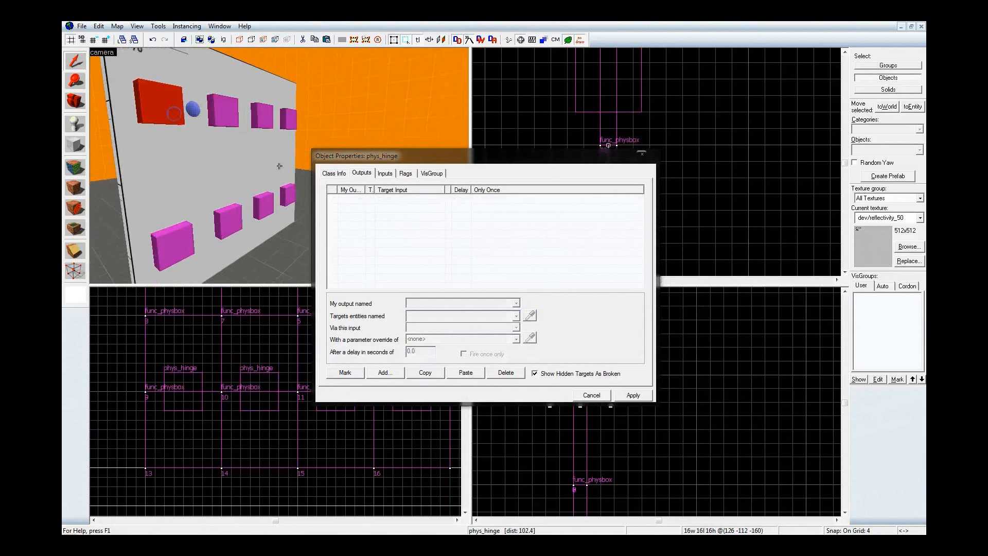
click(466, 372)
click(529, 316)
click(179, 90)
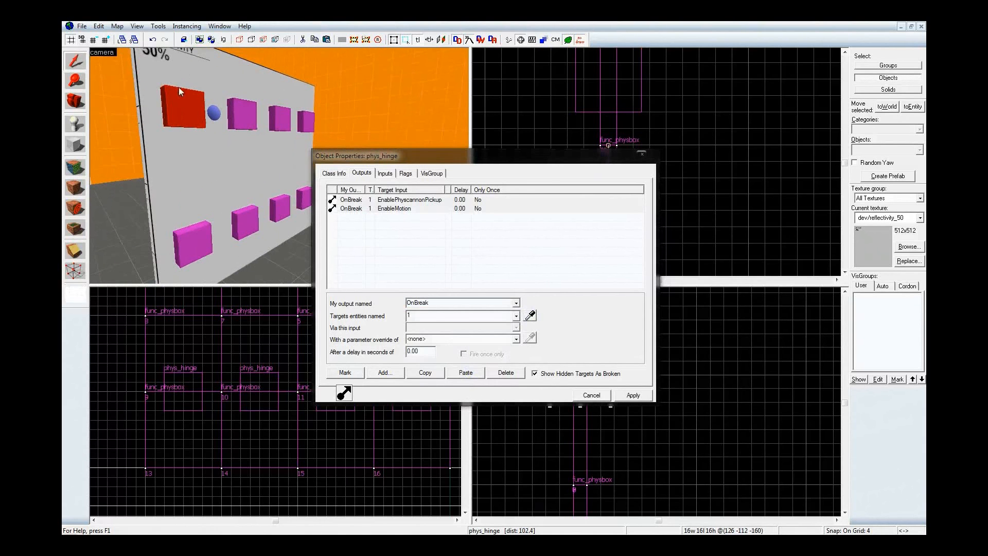
Paste the two OnBreak outputs into the lower-seam phys_hinge above block 13 and retarget them to the block beneath
click(200, 238)
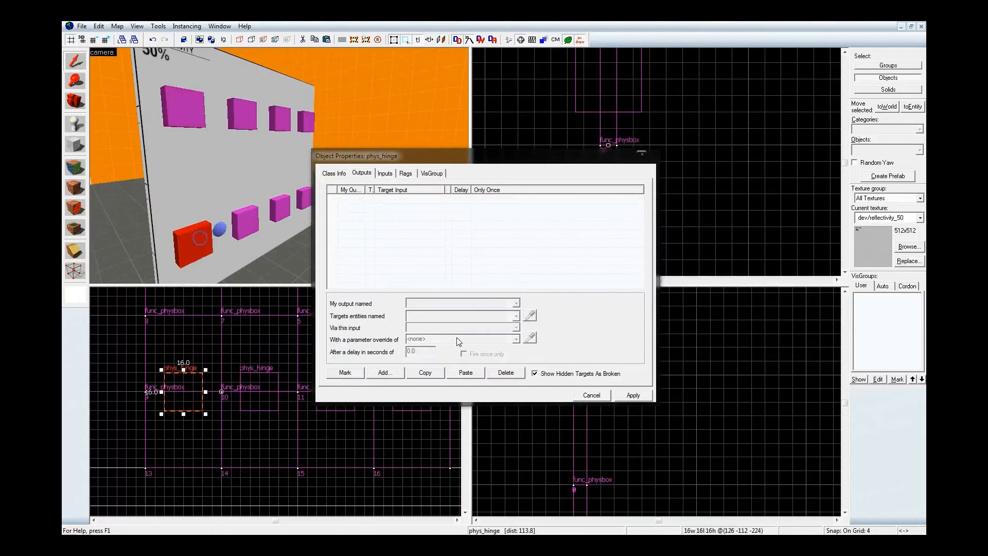
click(465, 372)
click(529, 316)
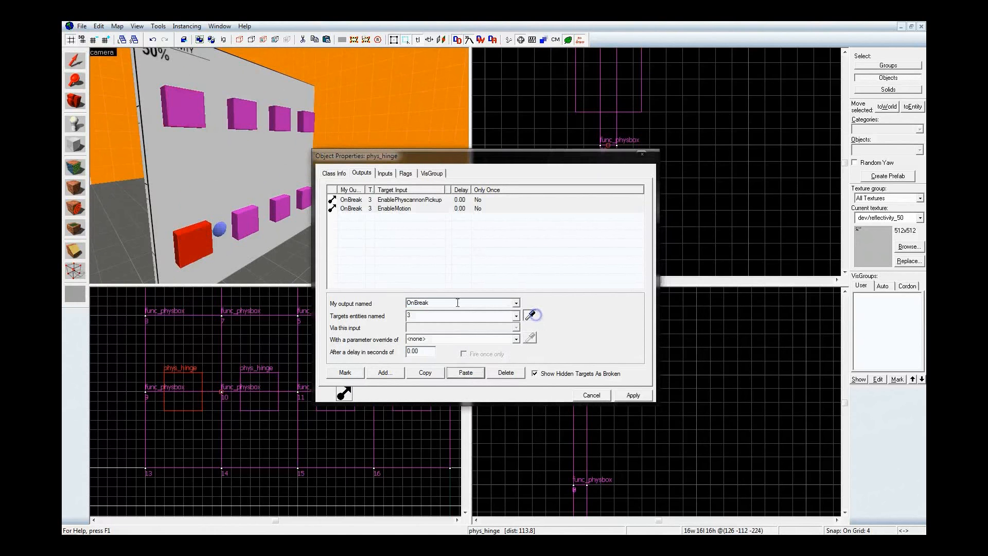
click(266, 222)
Paste the two OnBreak outputs into the lower-seam phys_hinge above block 15 and retarget them to block 15
click(287, 209)
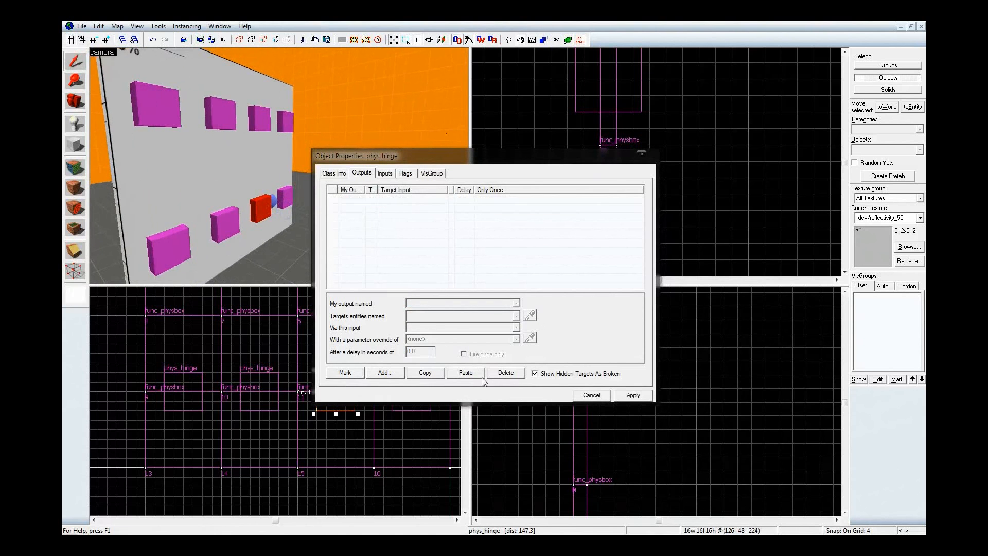
click(466, 373)
click(534, 310)
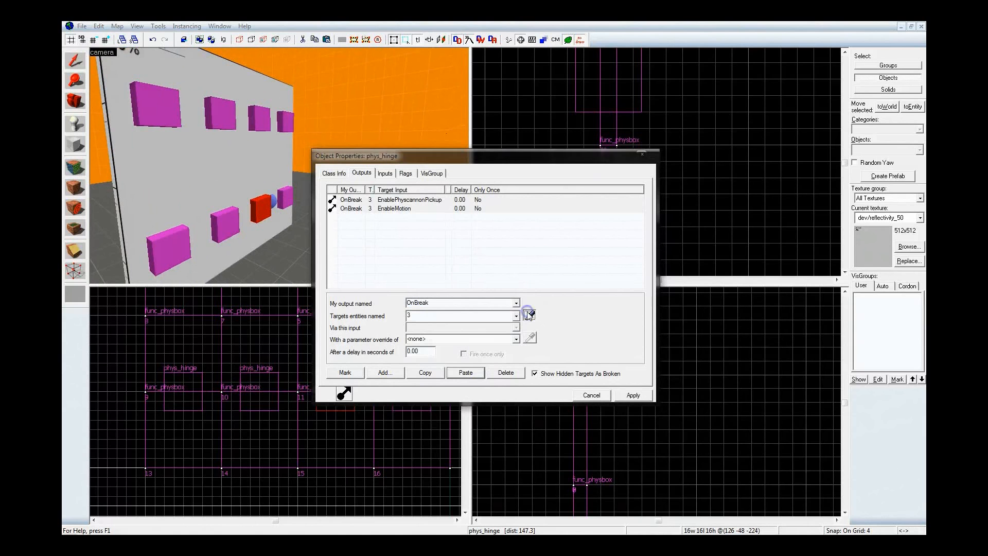
click(264, 230)
Paste the two OnBreak outputs into the lower-seam phys_hinge above block 16 and retarget them to block 16
click(289, 198)
click(466, 373)
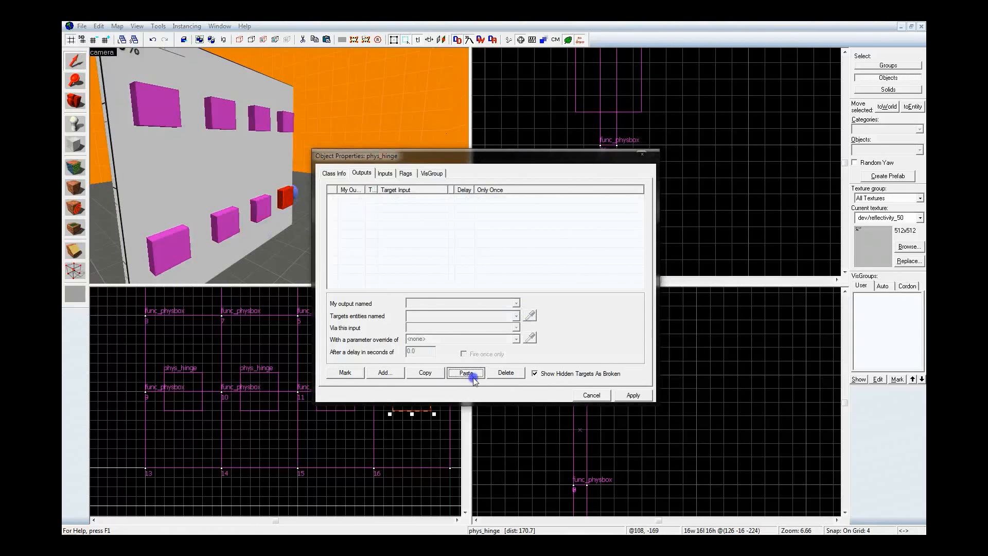
click(530, 315)
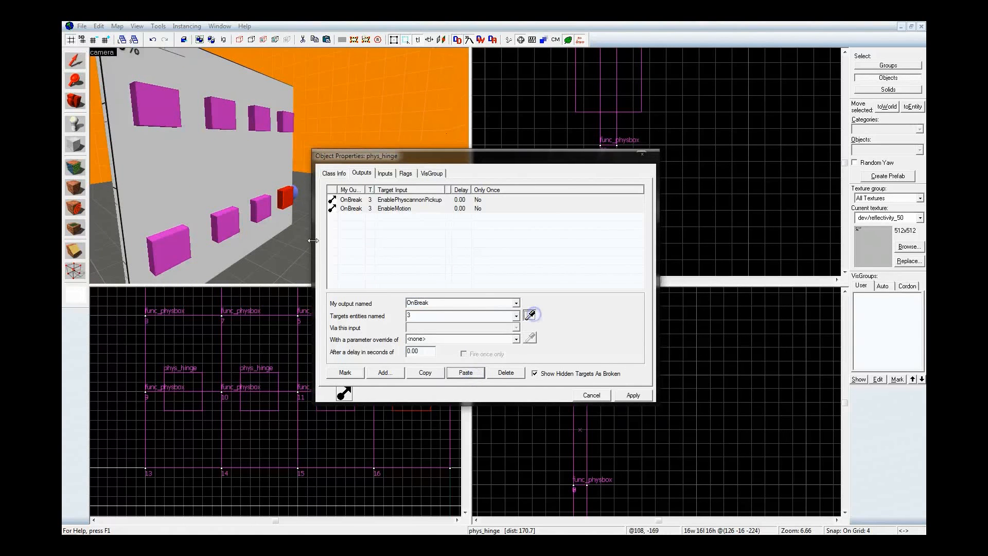
click(286, 214)
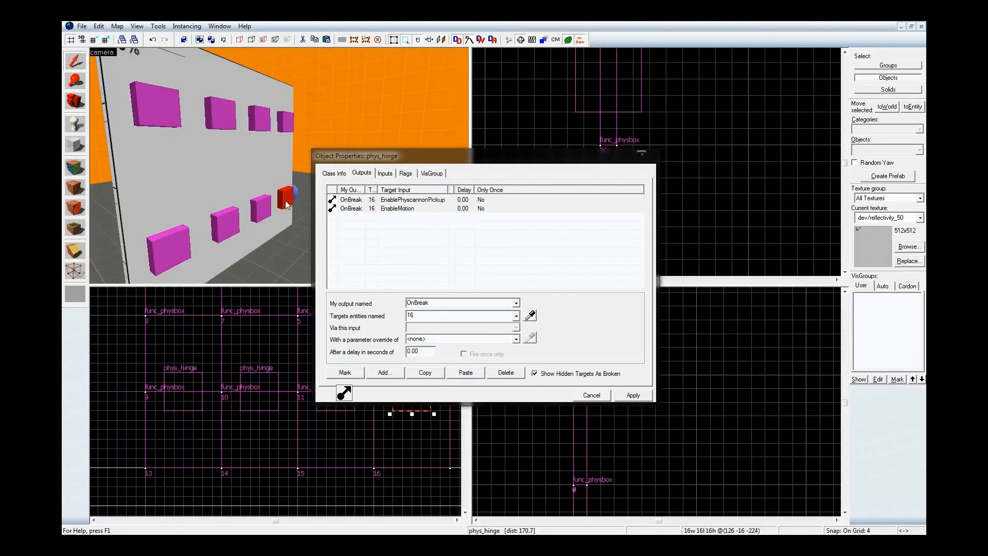
Duplicate the EnablePhyscannonPickup output in the phys_hinge above block 16 and retarget the copy to block 12
click(454, 199)
click(440, 373)
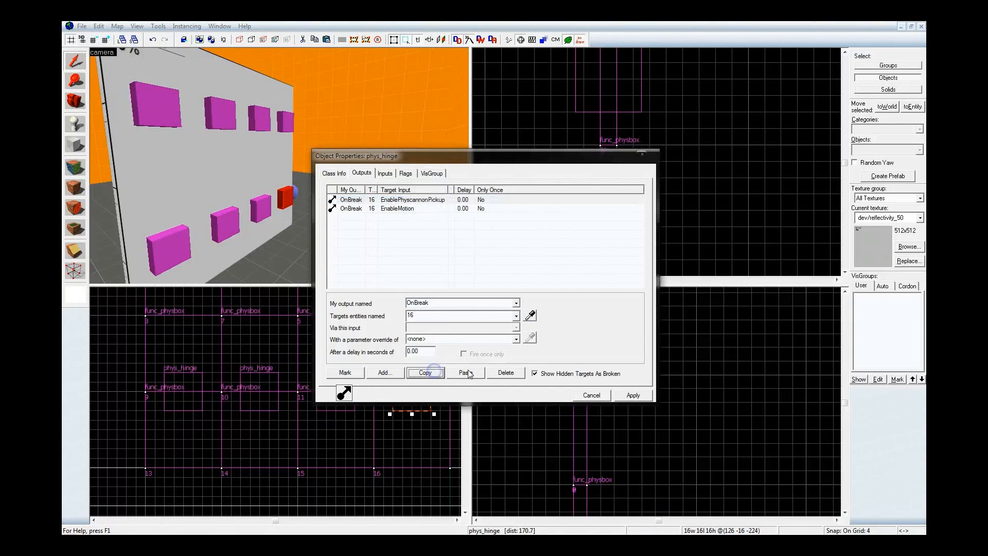
click(465, 372)
click(531, 316)
click(278, 172)
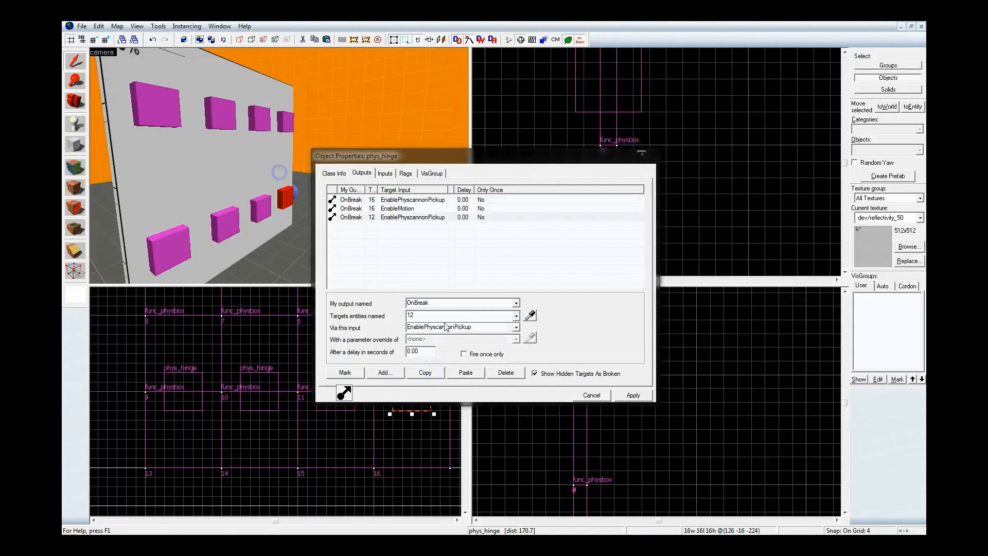
Paste the EnablePhyscannonPickup output three times into the phys_hinge above block 15, retargeting the copies to blocks 11, 10 and 9
click(262, 209)
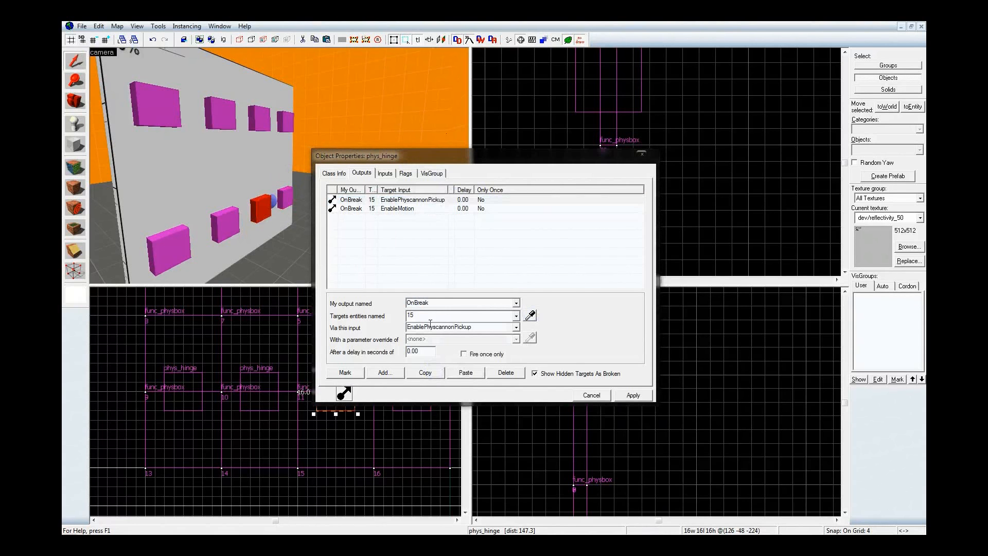
click(475, 373)
click(531, 315)
click(264, 193)
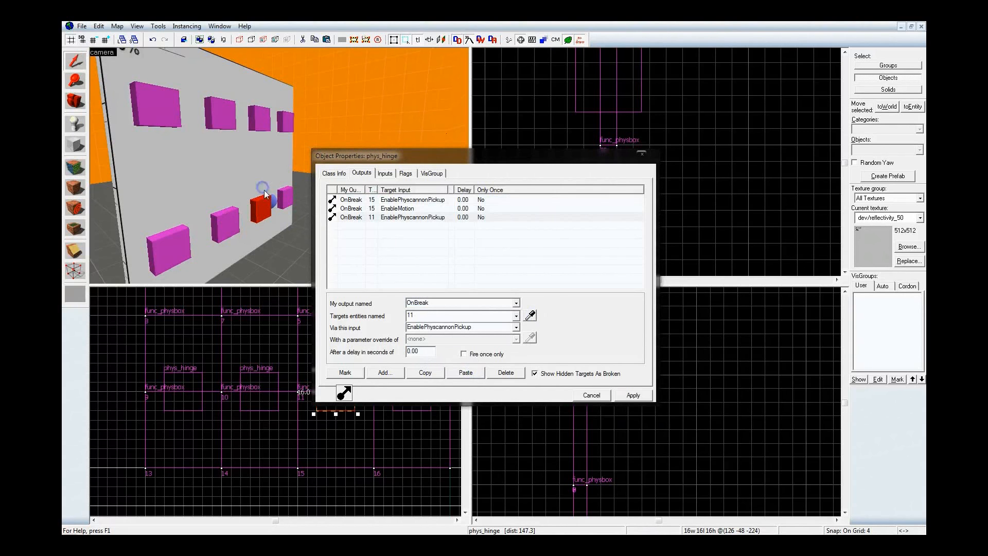
click(463, 374)
click(531, 315)
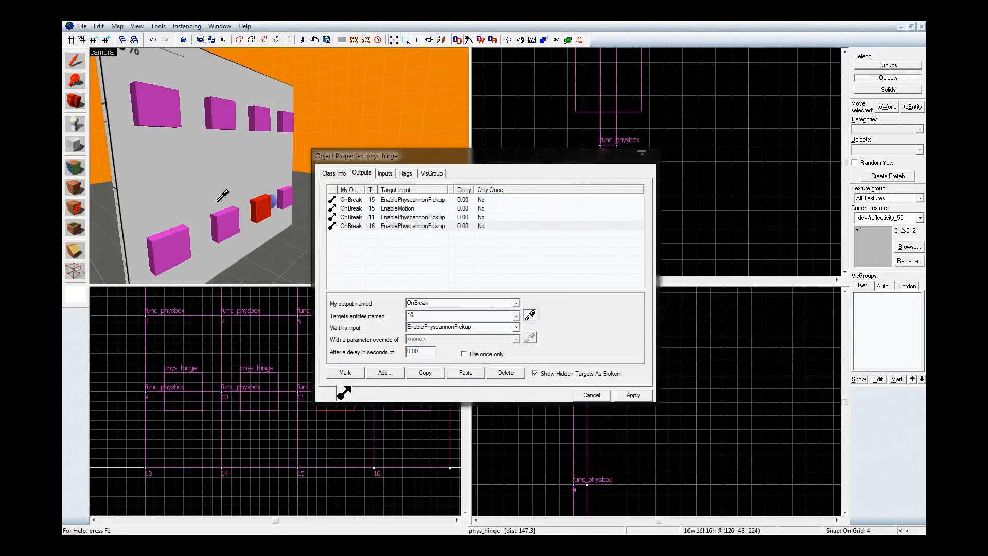
click(217, 200)
click(466, 373)
click(531, 315)
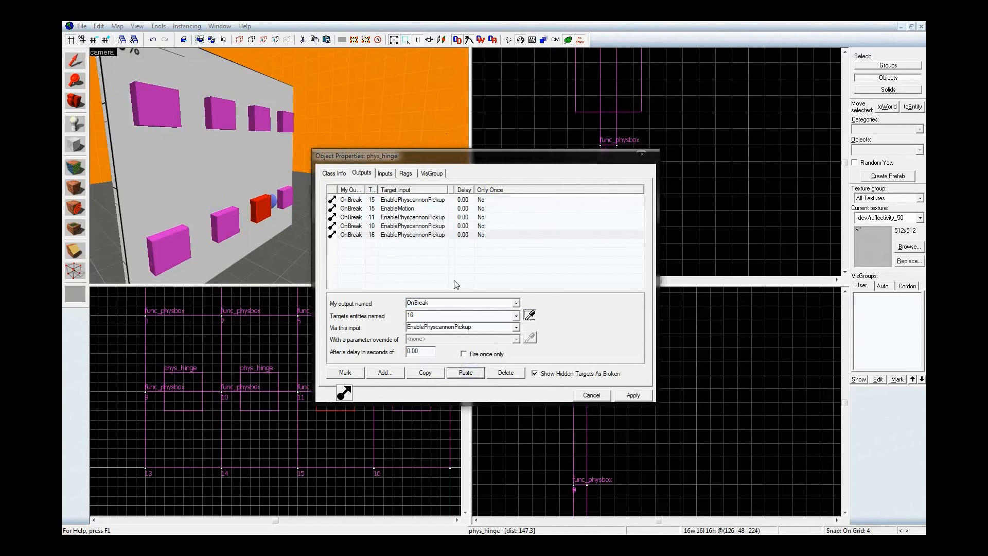
click(170, 213)
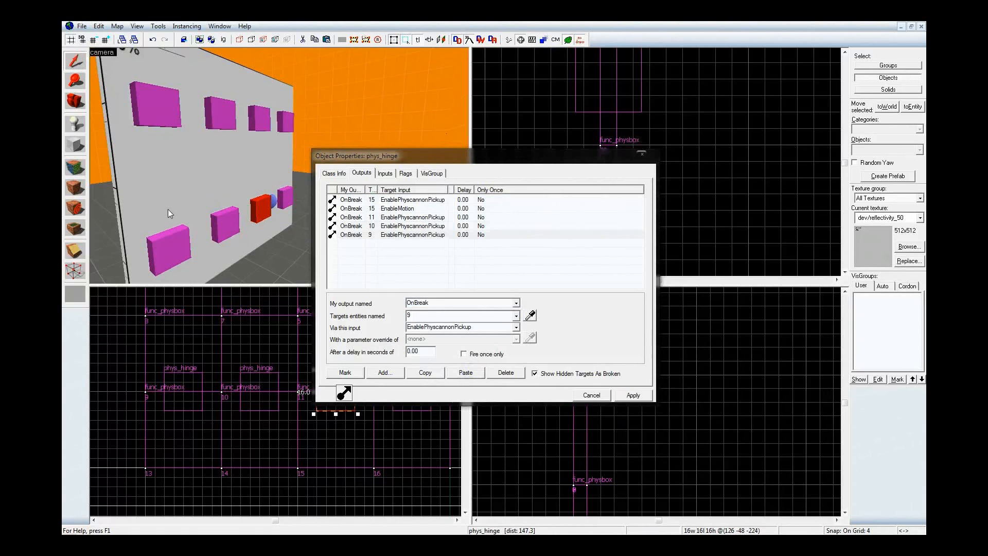
Paste the EnablePhyscannonPickup output twice into the upper-seam phys_hinge below block 4, retargeting the copies to blocks 5 and 4
click(286, 126)
click(466, 373)
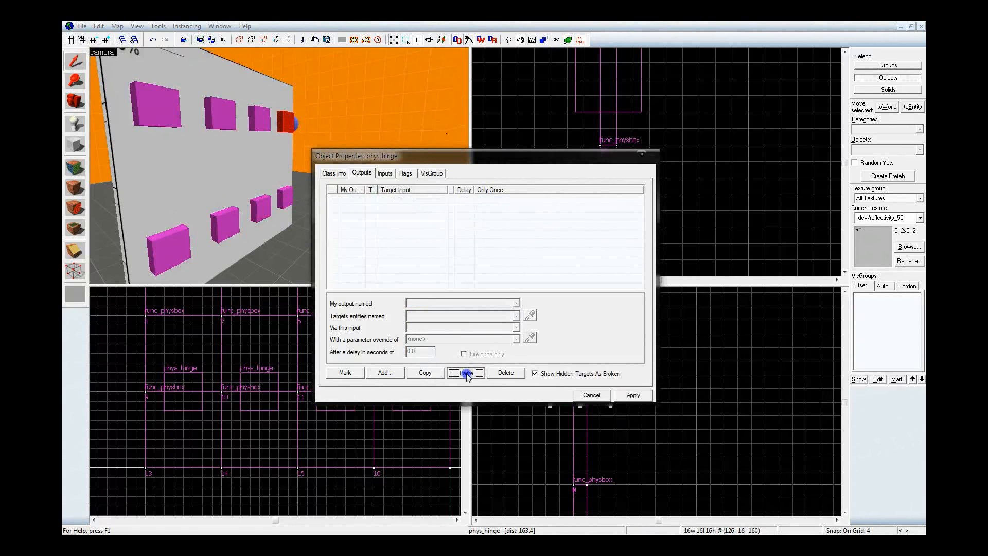
click(531, 316)
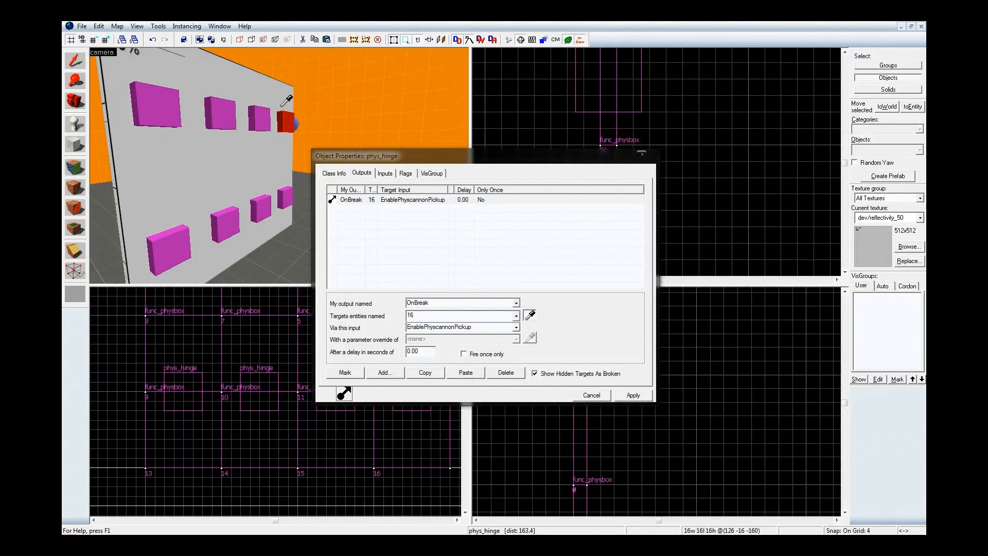
click(287, 142)
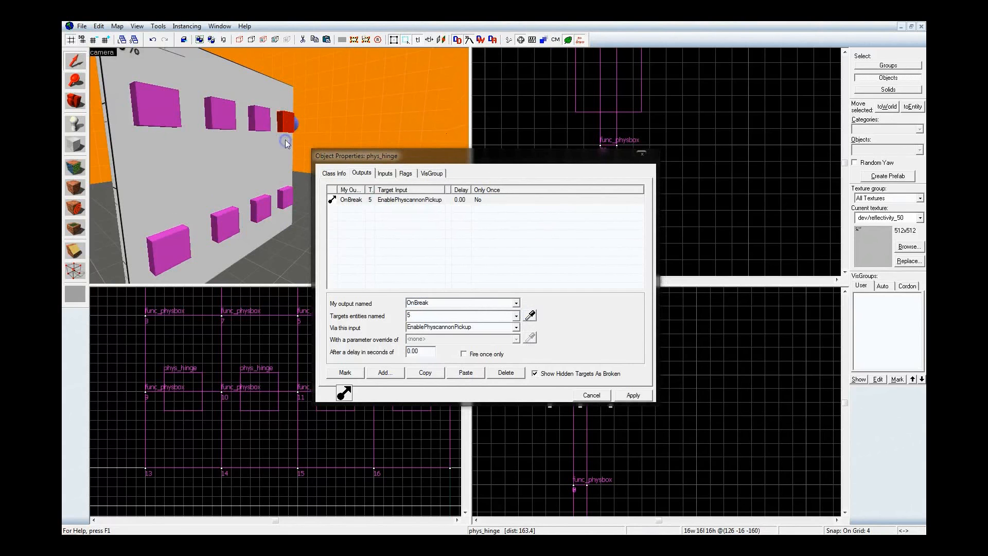
click(465, 372)
click(531, 315)
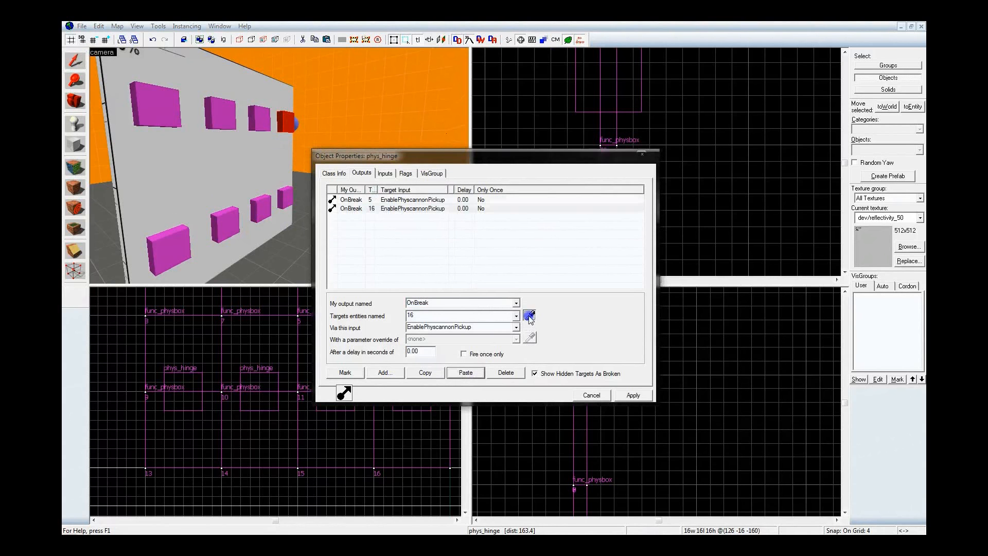
click(287, 95)
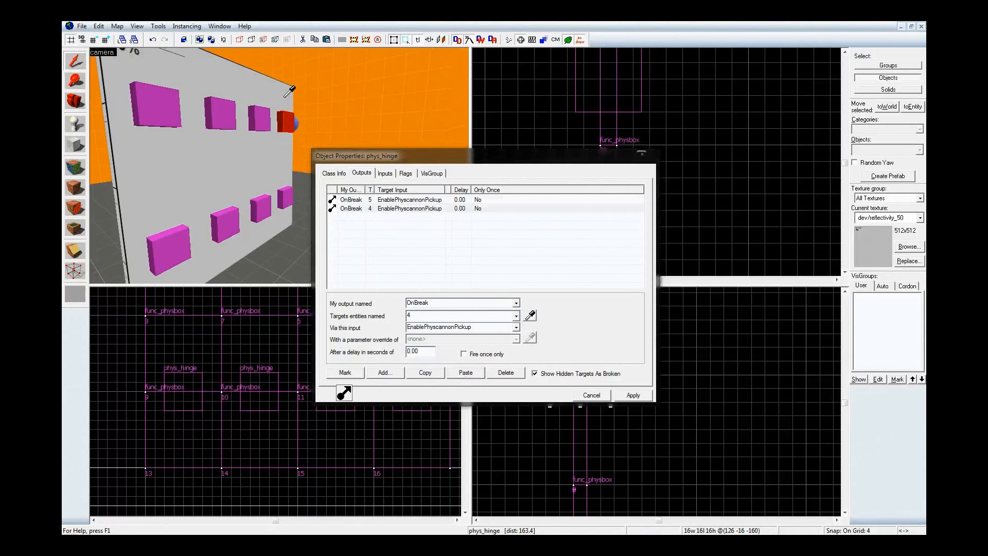
Duplicate the block 4 output in this phys_hinge, change the copy's input to EnableMotion, and apply the properties
click(425, 372)
click(465, 372)
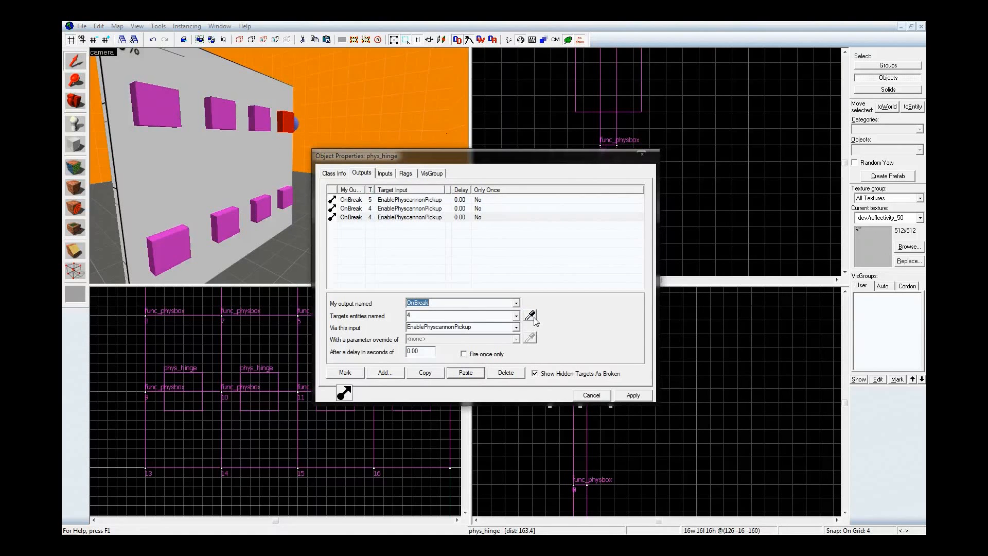
click(516, 303)
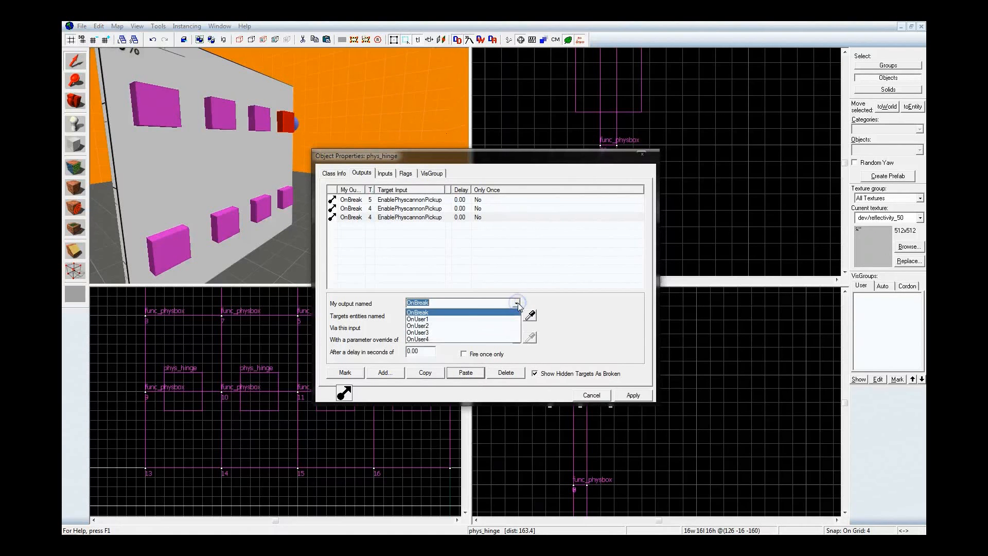
click(562, 314)
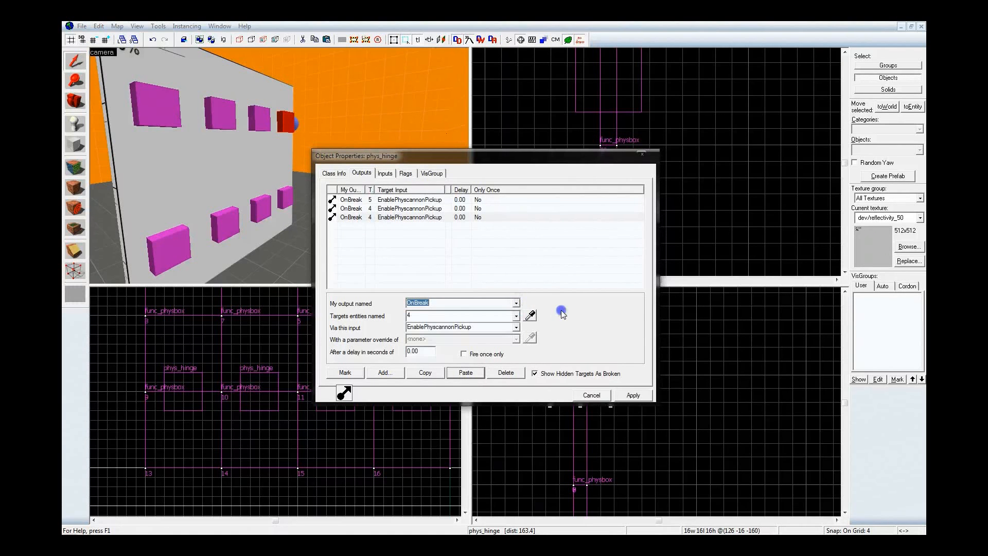
click(516, 327)
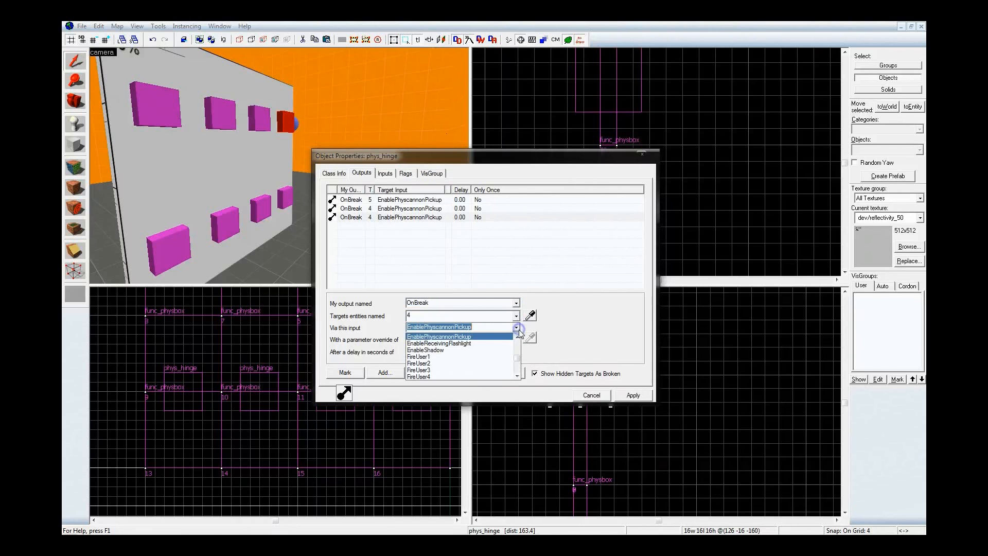
click(498, 339)
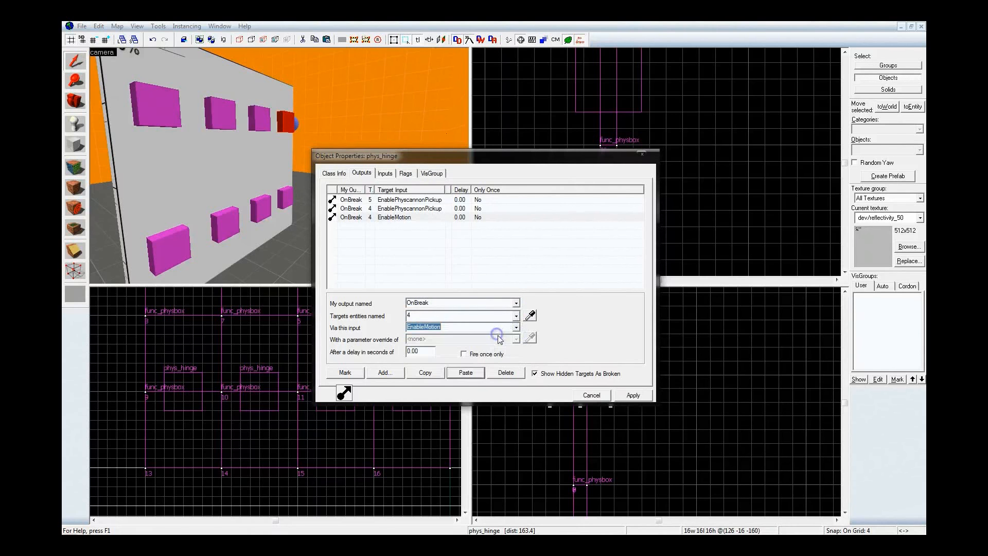
click(629, 395)
click(425, 200)
shift+click(425, 217)
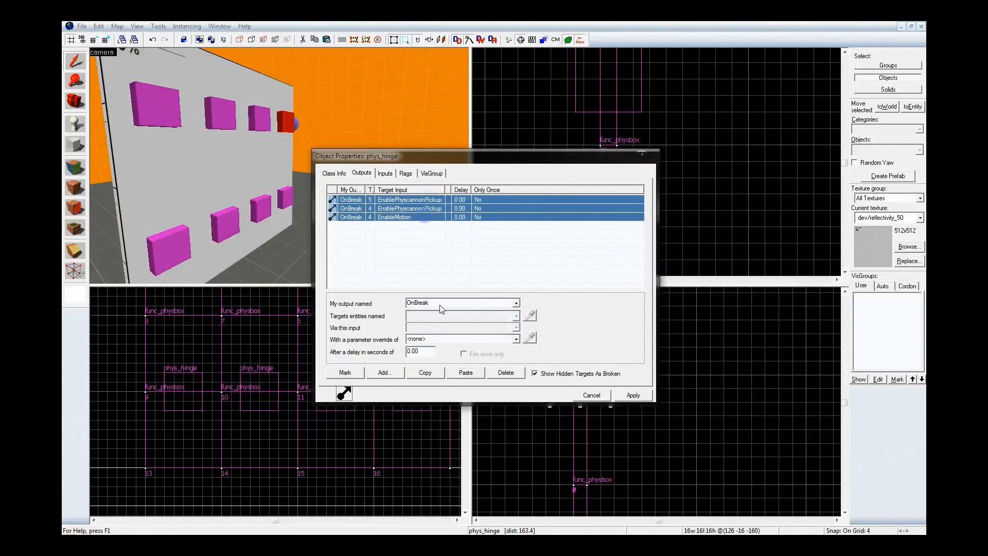
click(425, 372)
click(262, 126)
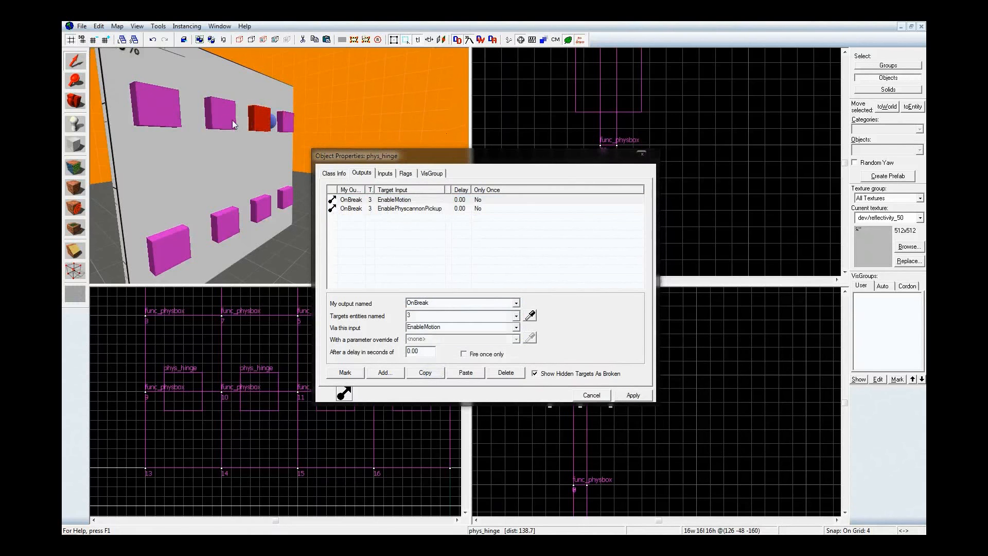
Duplicate the EnablePhyscannonPickup output in the upper-seam phys_hinge below block 2 and also paste it into the hinge below block 1
click(239, 123)
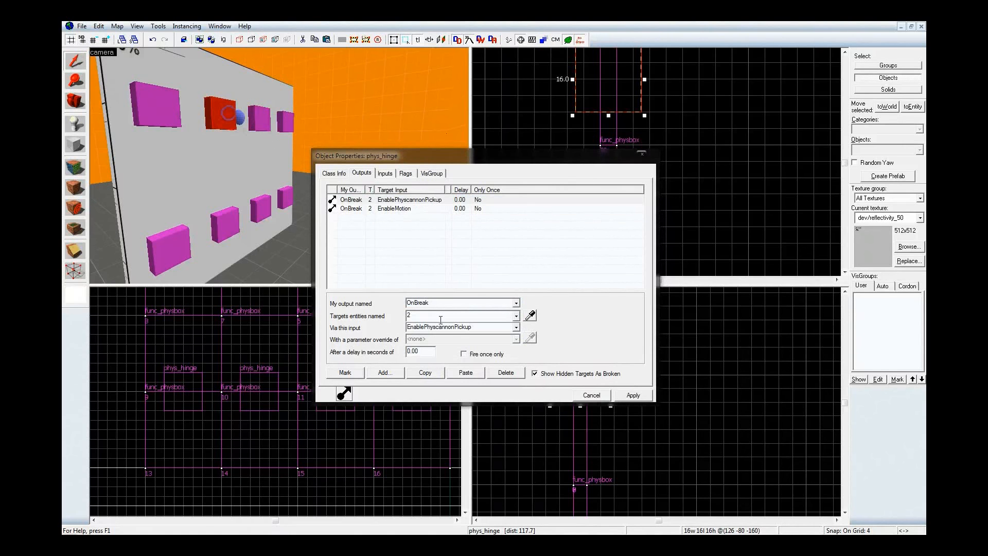
click(415, 200)
click(425, 373)
click(465, 373)
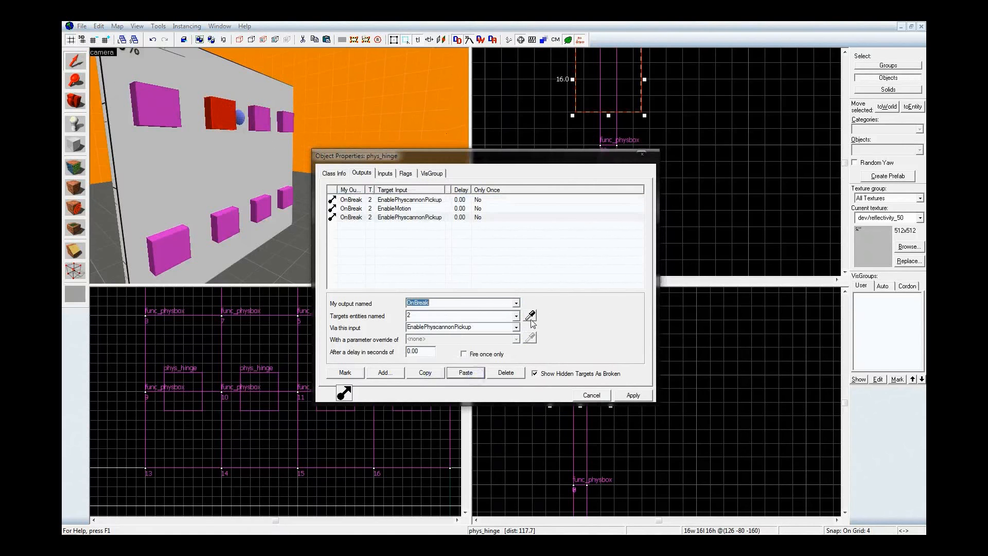
click(163, 109)
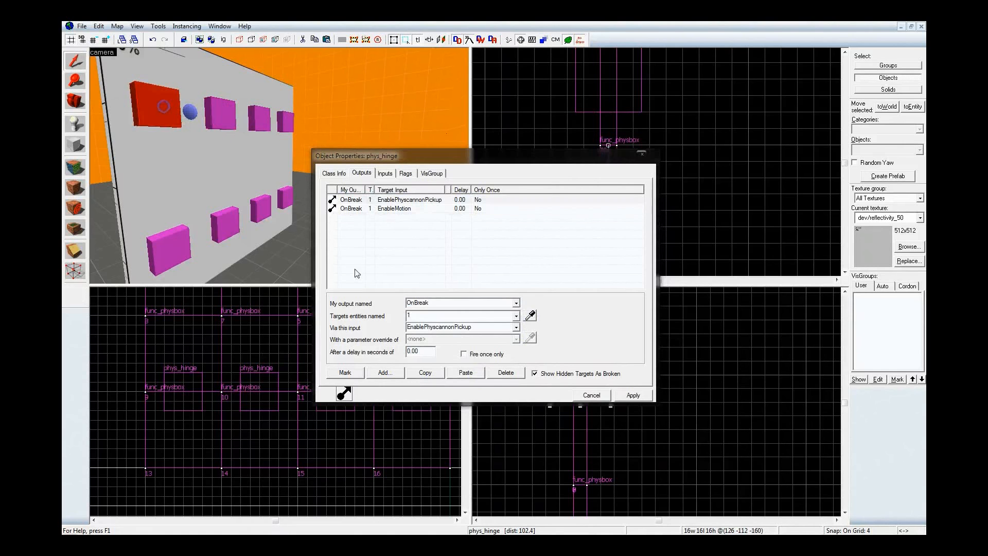
click(465, 372)
Paste the EnablePhyscannonPickup output into the upper-seam phys_hinge below block 3, retarget it to block 6, and apply the properties
click(262, 116)
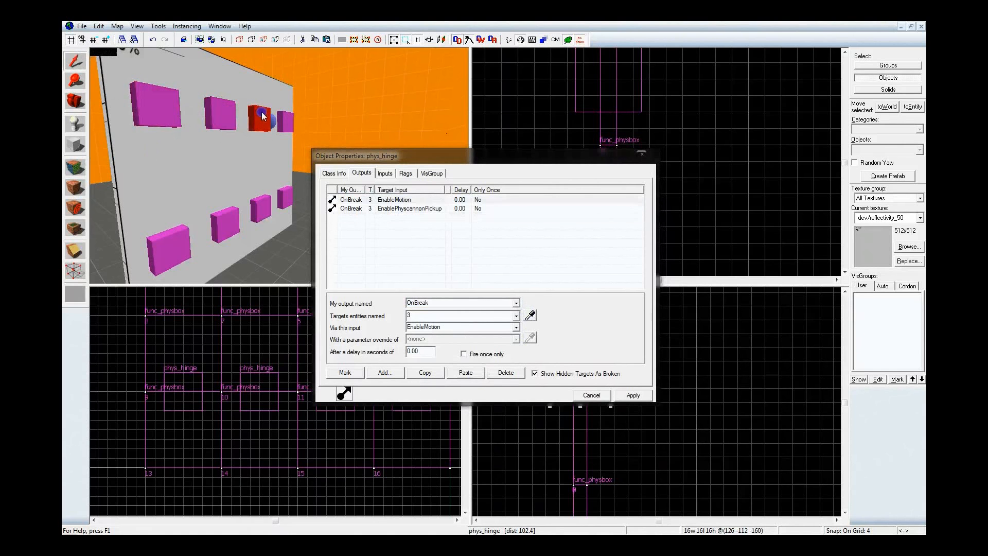
click(465, 372)
click(531, 315)
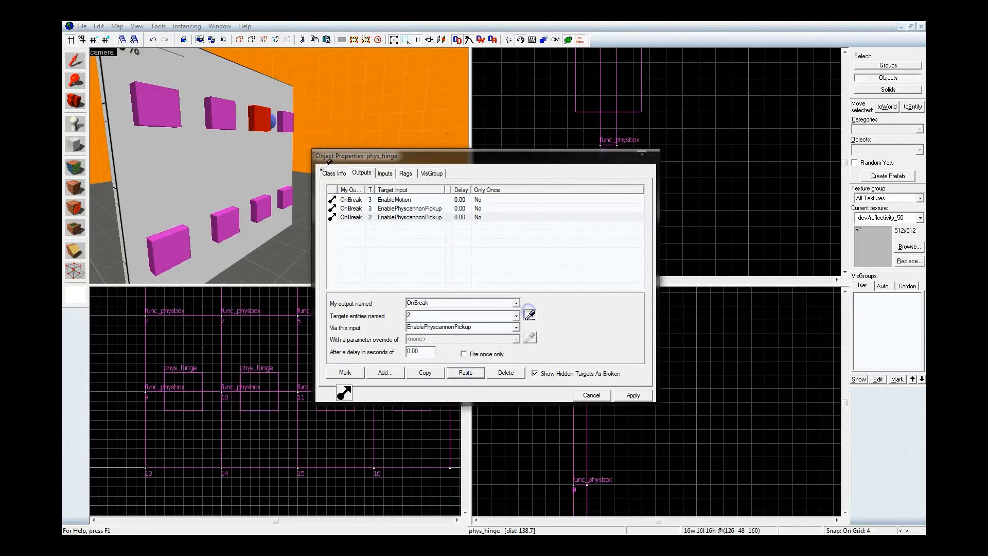
click(258, 139)
click(633, 394)
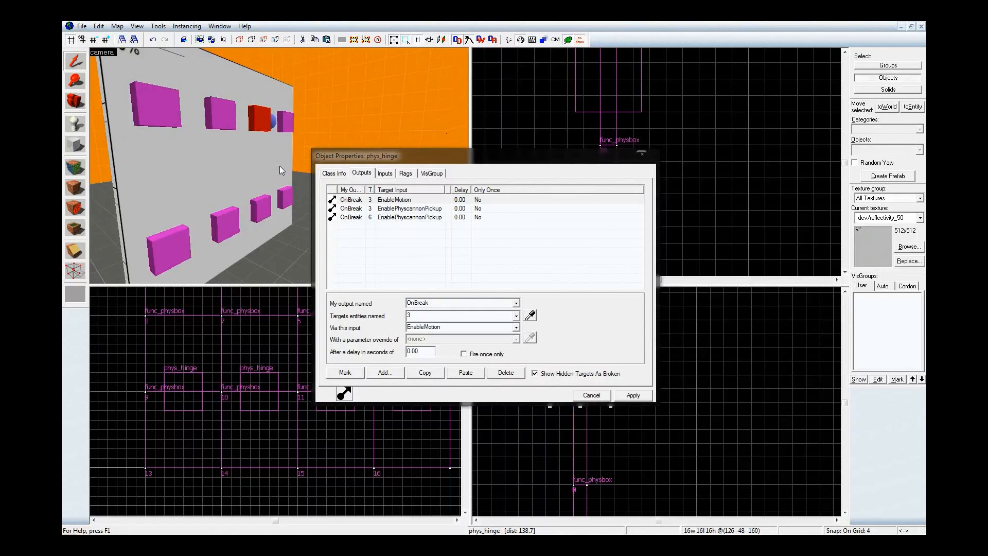
Review the OnBreak outputs of the upper-seam hinges and of the lower-seam phys_hinge above block 14
click(224, 123)
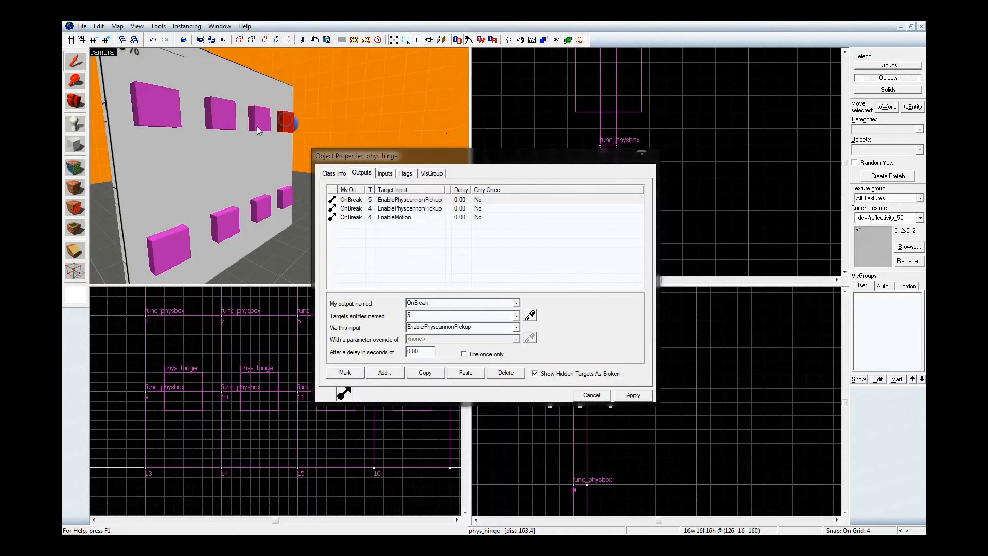
click(258, 122)
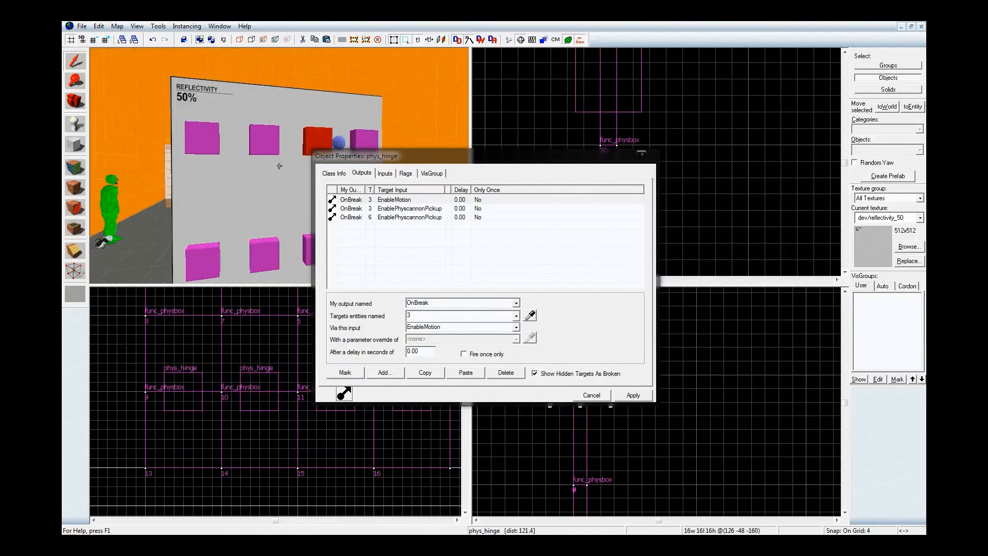
click(214, 215)
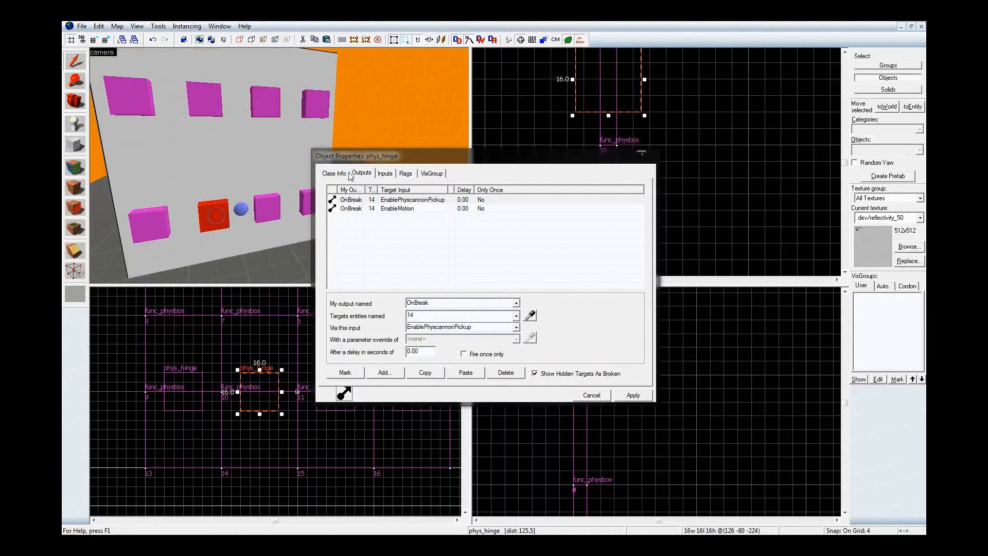
Name the upper-seam phys_hinge joining blocks 2 and 7 hinge_2-7
click(341, 173)
ctrl+click(264, 108)
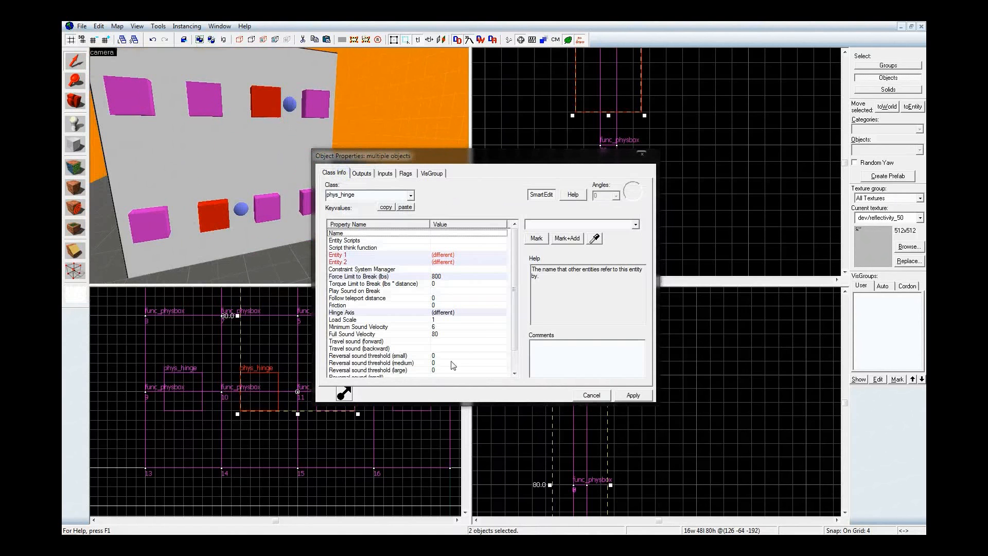
click(211, 107)
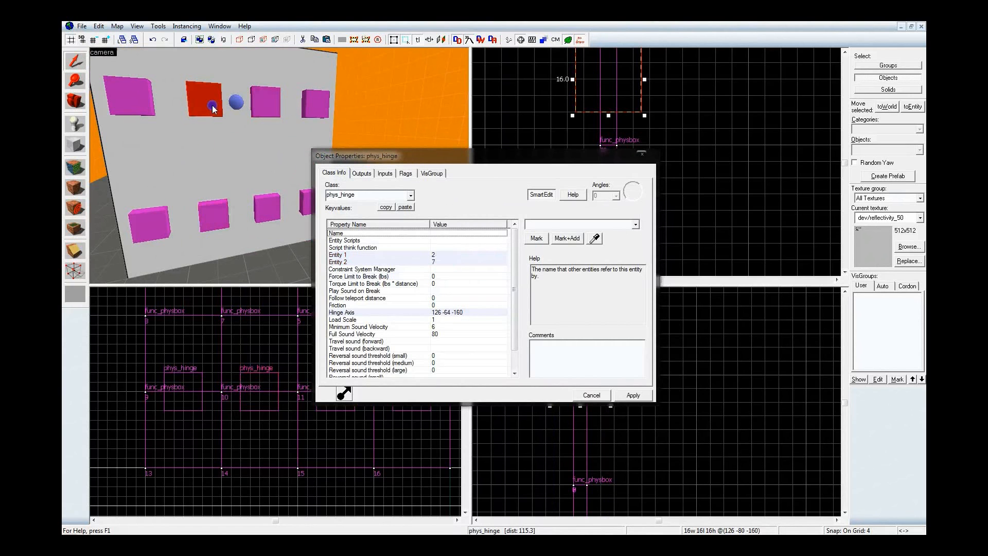
click(551, 225)
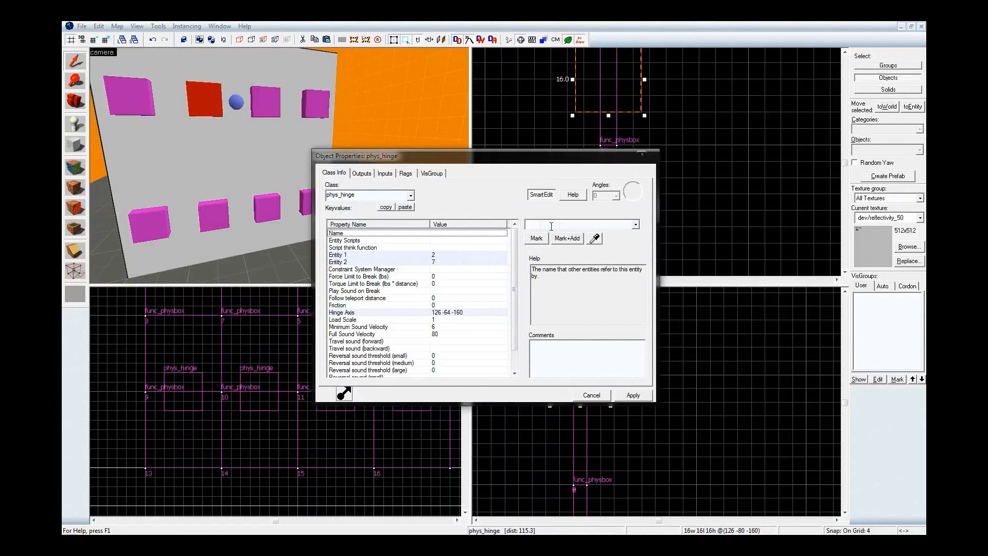
text(hinge_2-7)
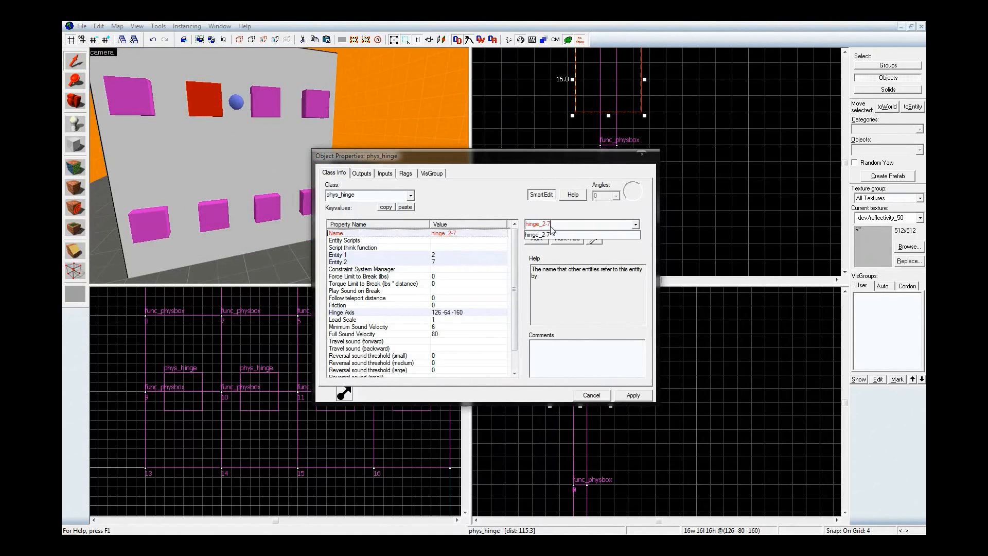
key(Return)
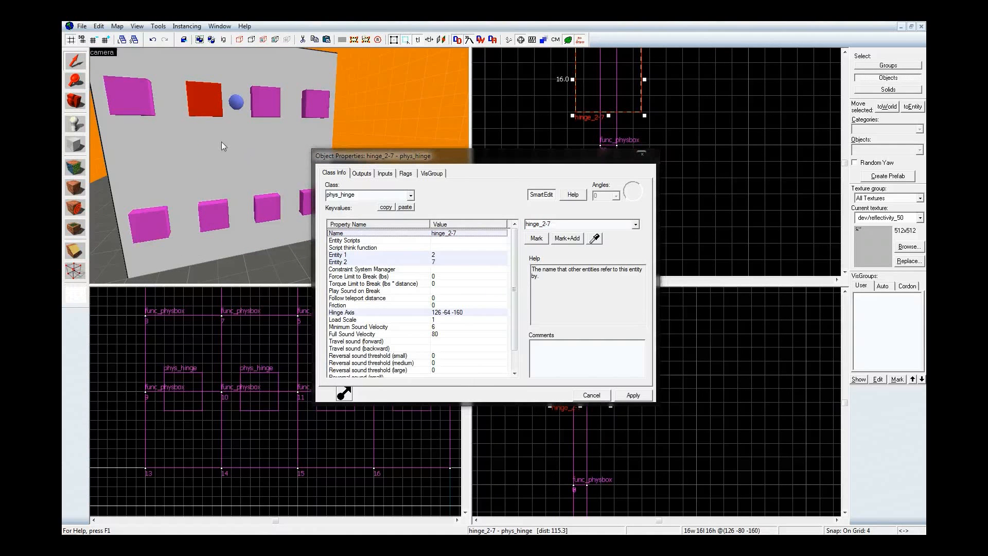
Name the upper-seam phys_hinge joining blocks 1 and 8 hinge_1-7
click(143, 110)
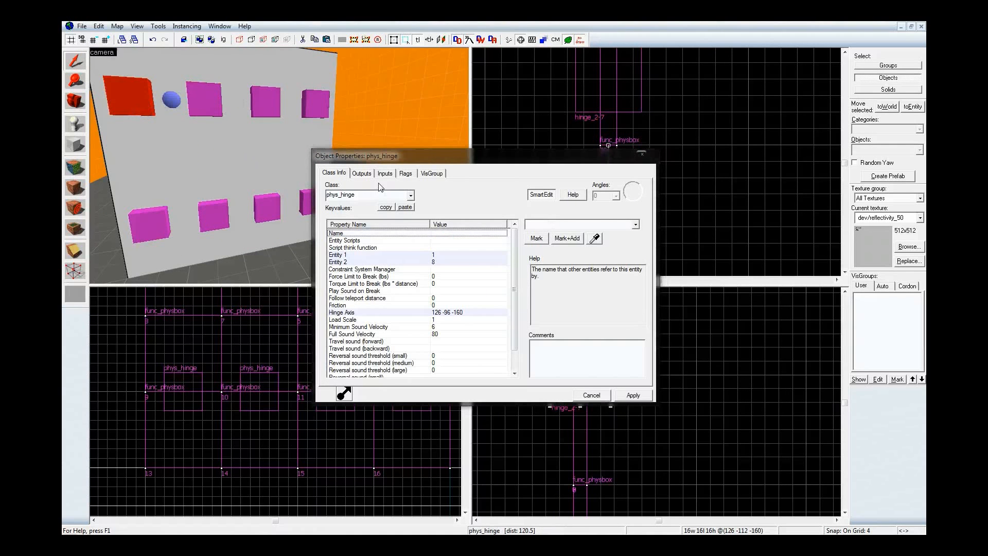
click(540, 225)
text(hinge_1-7)
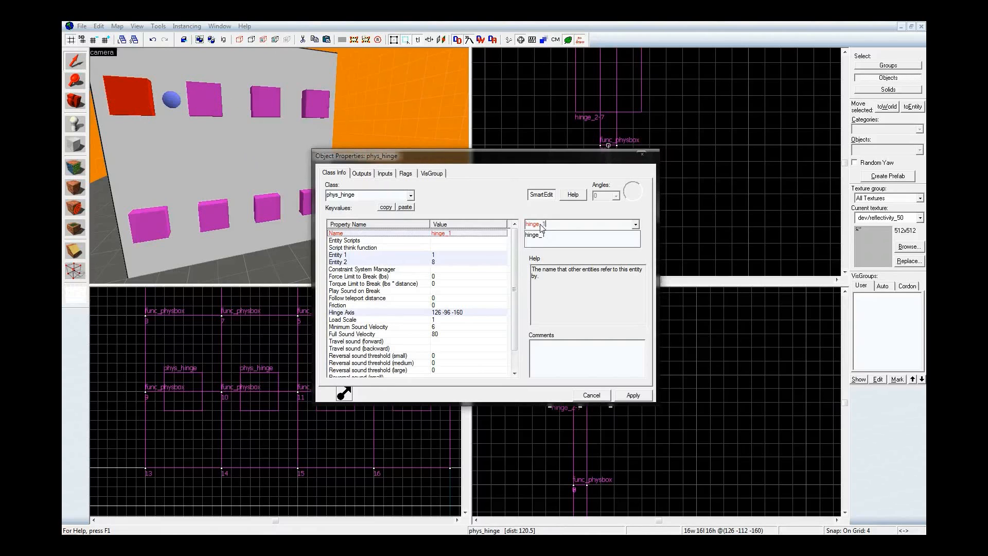
key(Return)
Review the class properties and OnBreak outputs of the lower-seam phys_hinge joining blocks 9 and 13
click(161, 228)
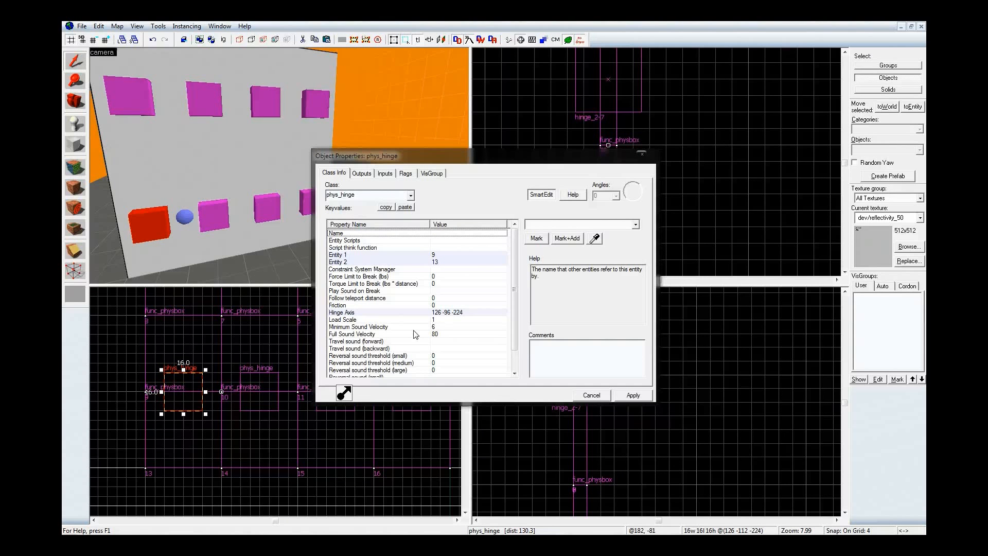
click(487, 269)
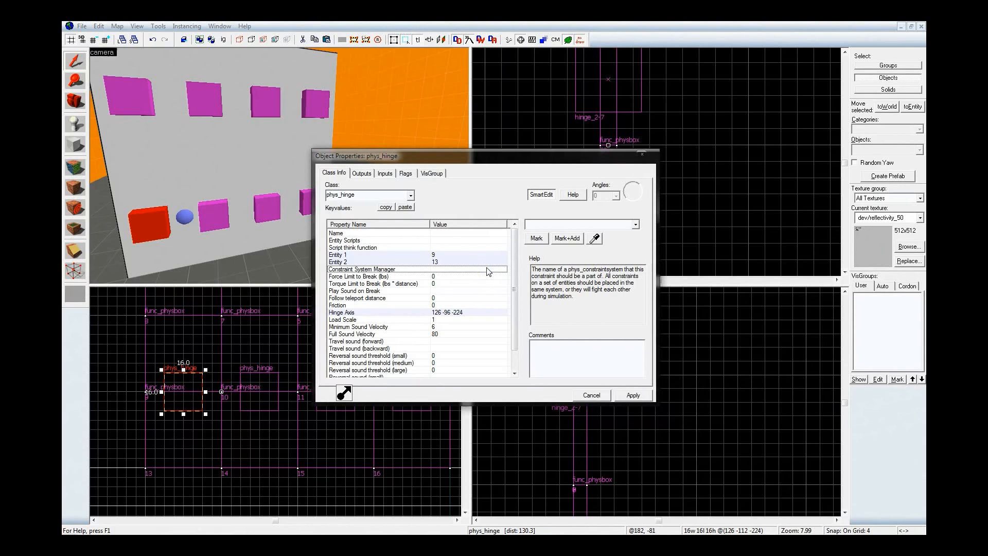
scroll(505, 288, down, 1)
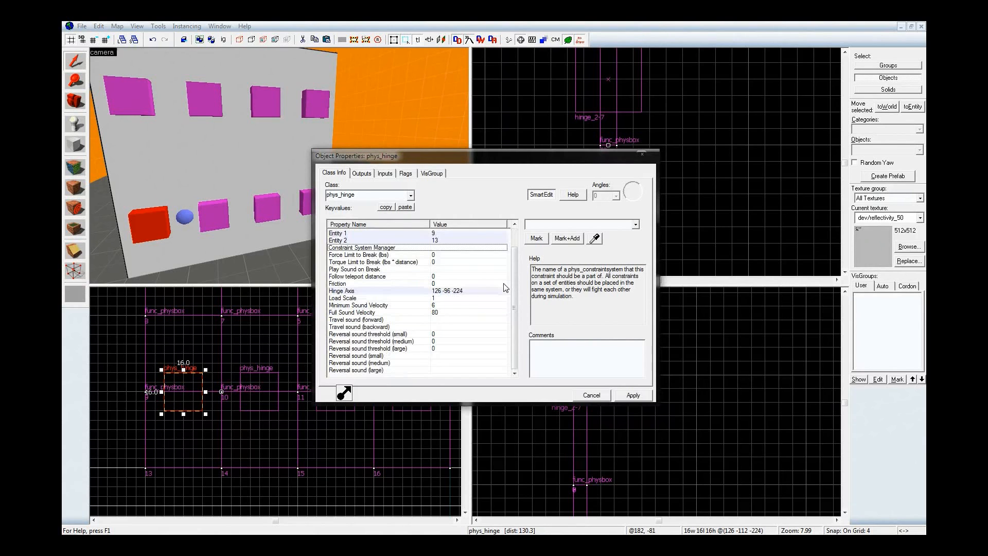
scroll(505, 287, up, 1)
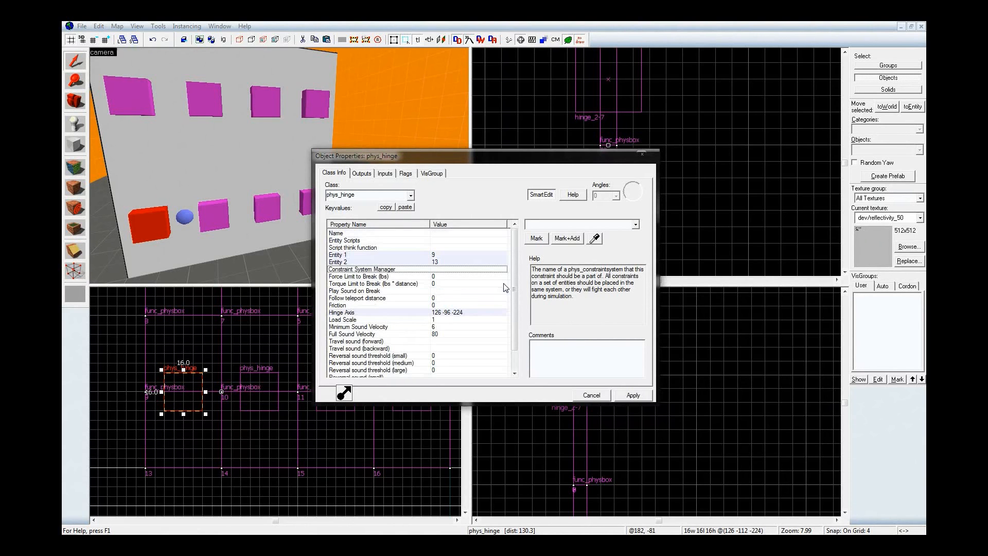
click(486, 257)
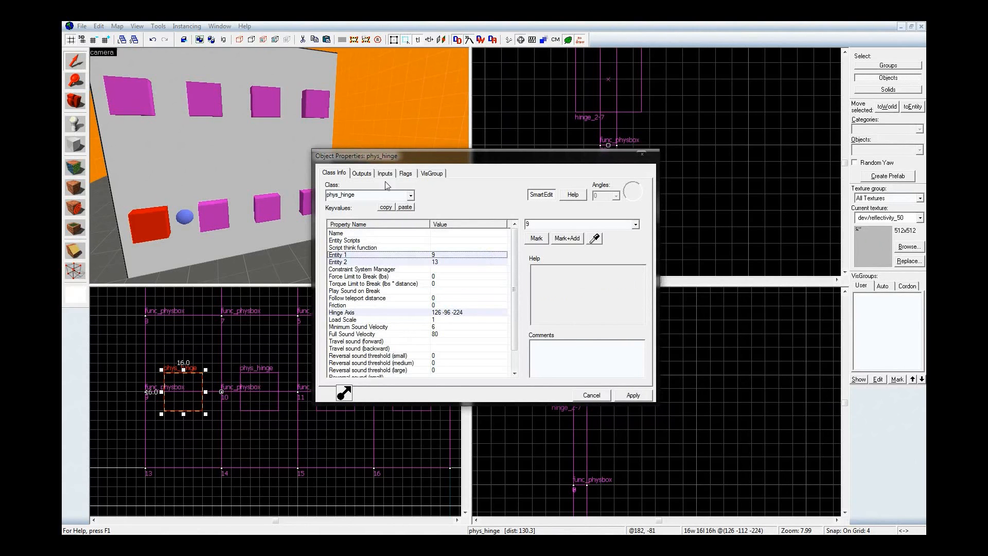
click(361, 173)
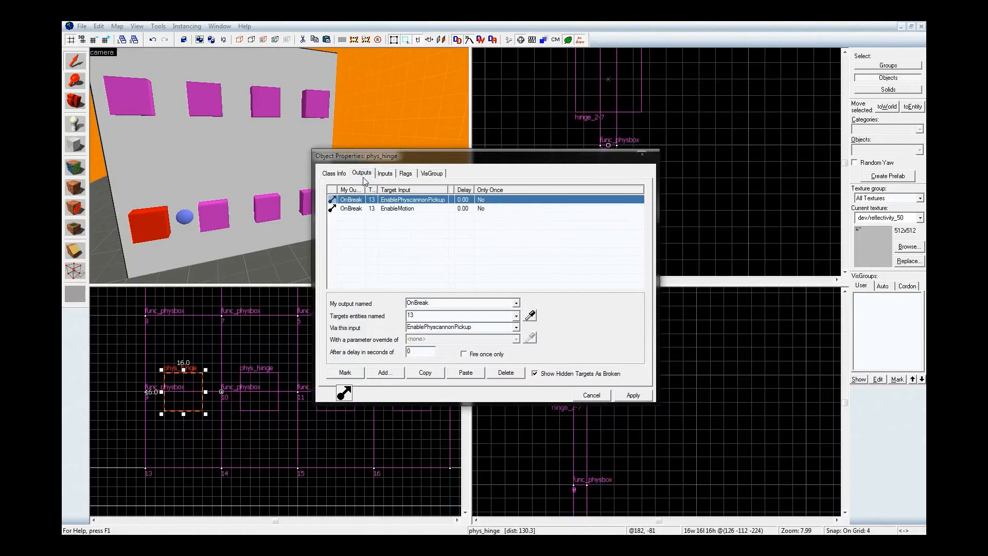
Compare the OnBreak outputs and class properties of the hinge joining blocks 10 and 14 with those of the upper-seam hinges
click(213, 214)
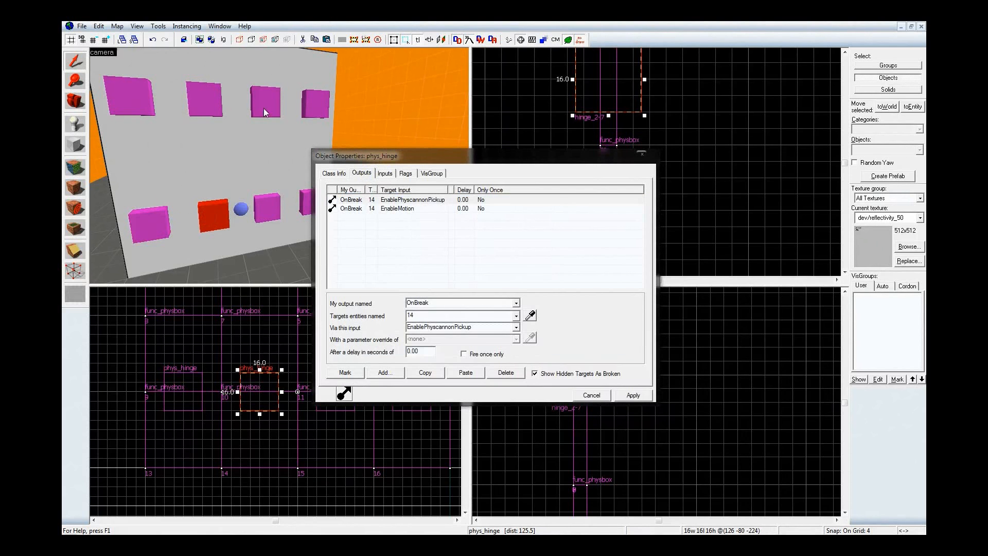
click(263, 108)
click(265, 199)
click(209, 210)
click(151, 219)
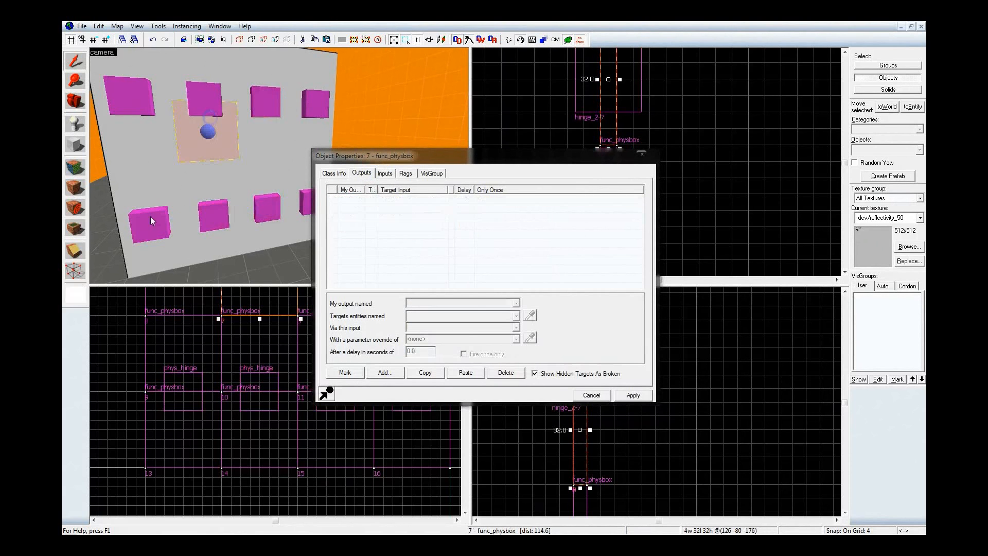
click(202, 103)
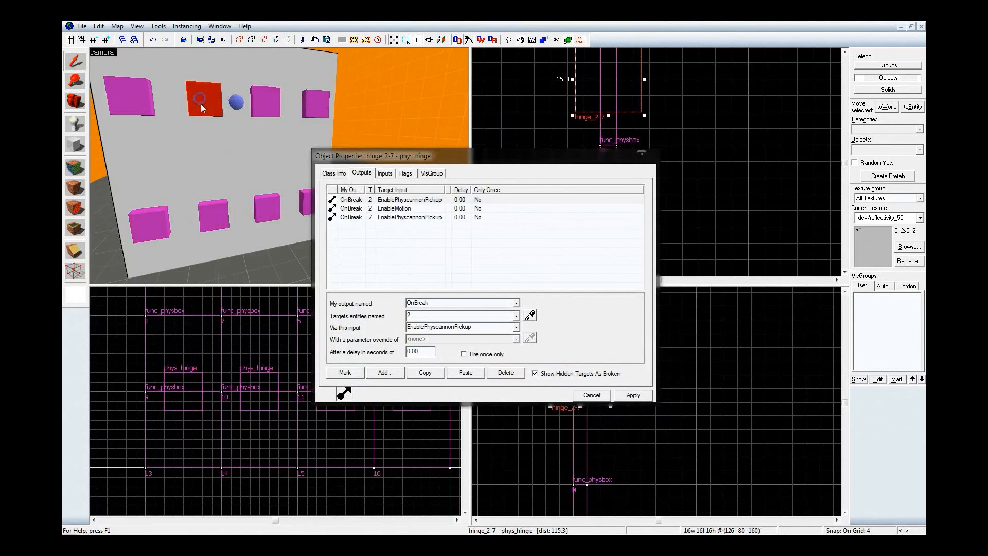
click(343, 175)
click(361, 174)
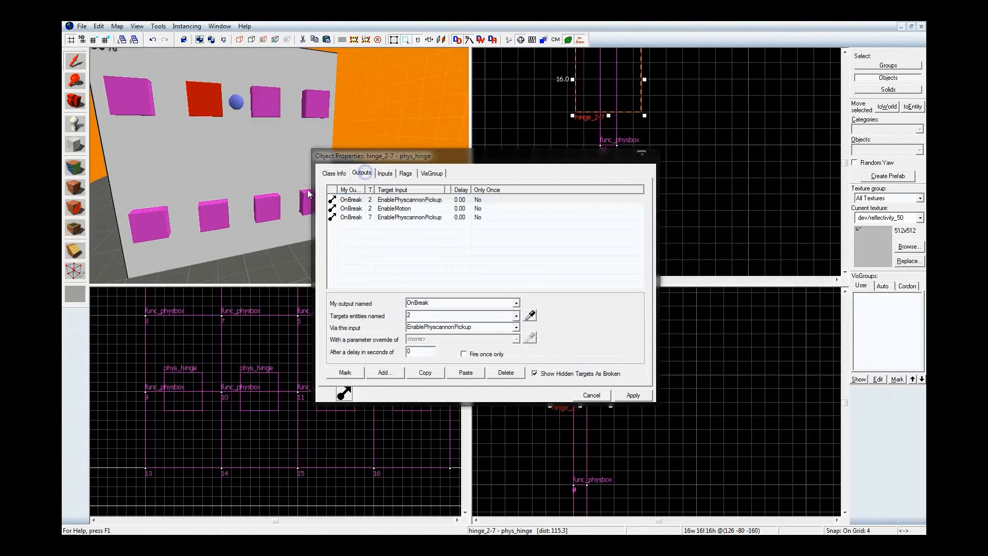
click(213, 213)
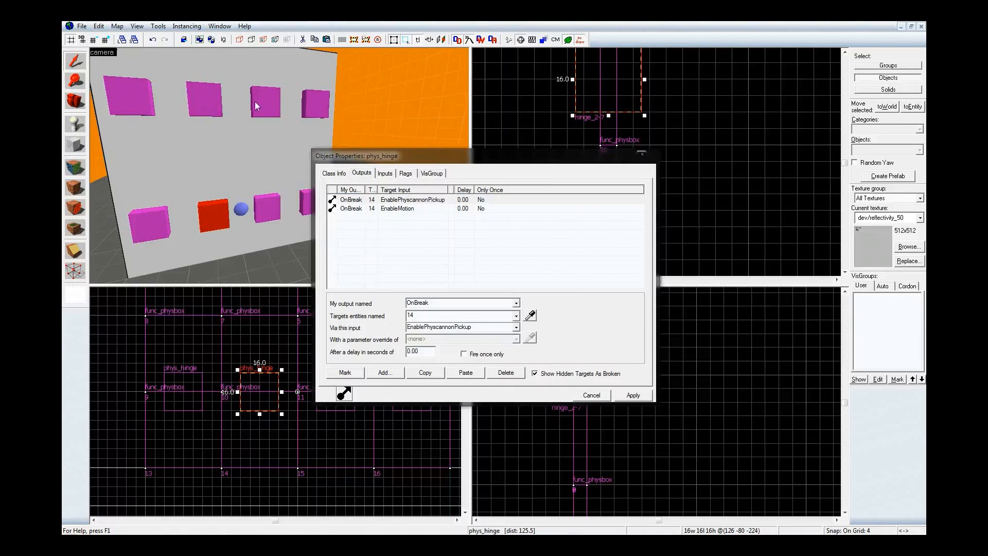
click(336, 174)
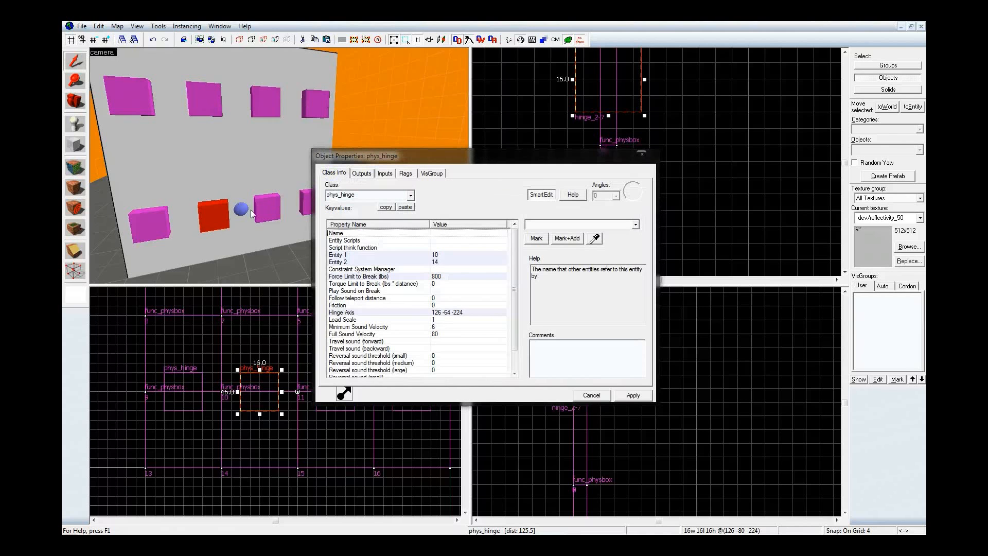
click(121, 96)
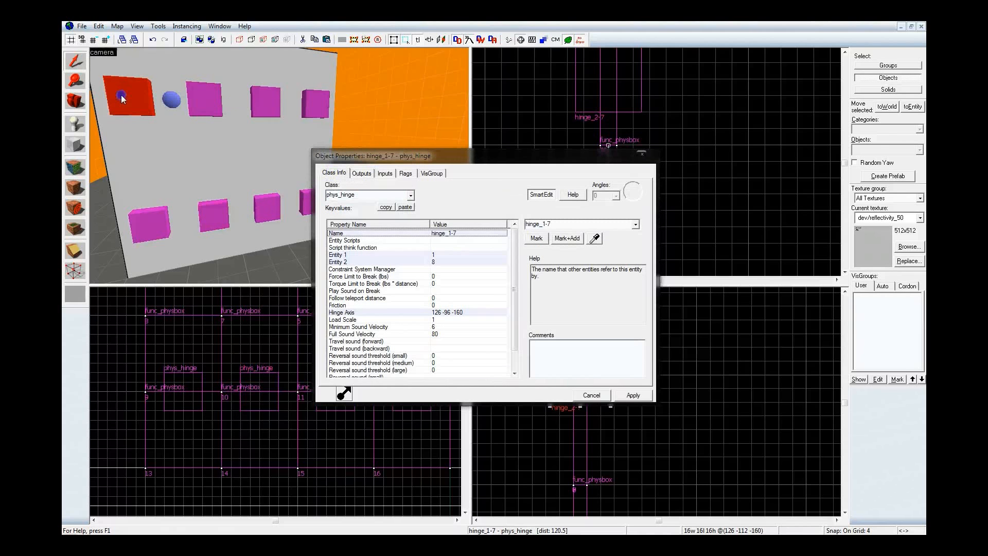
Name the lower-seam phys_hinge joining blocks 9 and 13 hinge_9-13
click(162, 228)
click(577, 229)
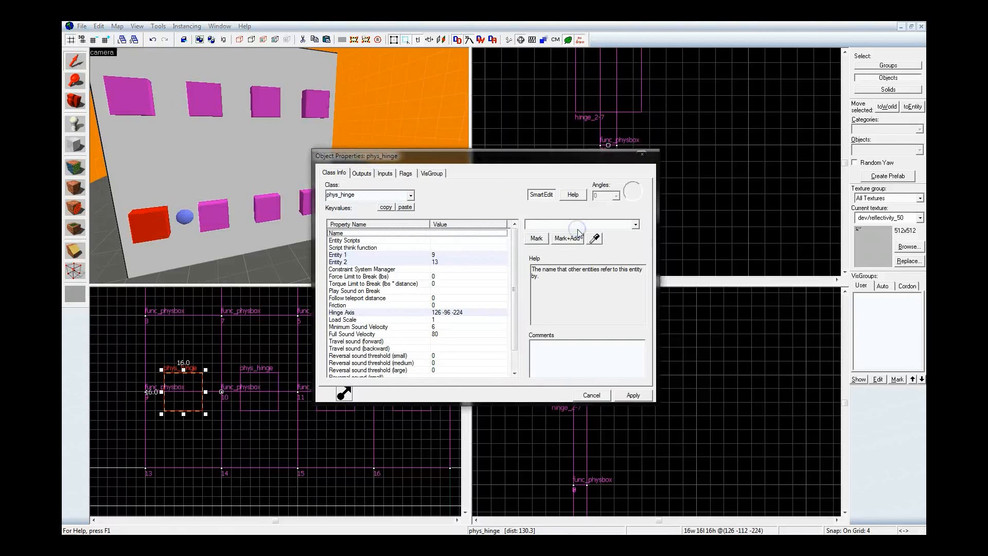
text(hinge_)
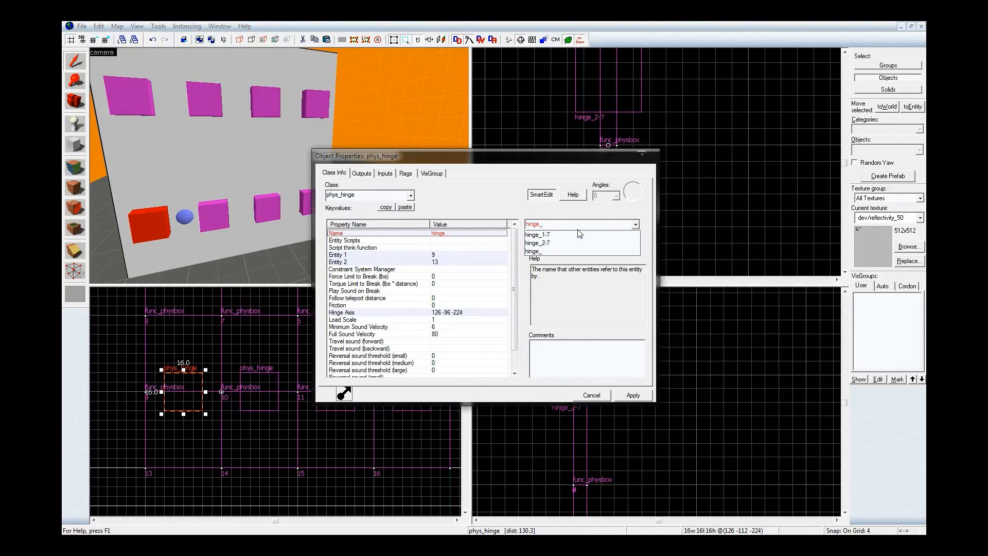
text(9-13)
key(Return)
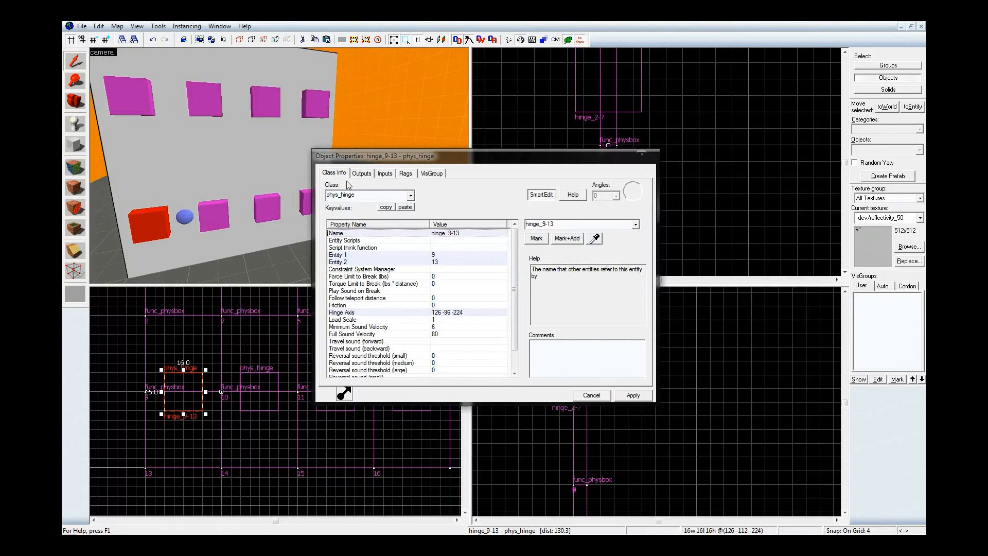
Name the upper-seam phys_hinge joining blocks 4 and 5 hinge_4-5
key(d)
key(z)
click(261, 100)
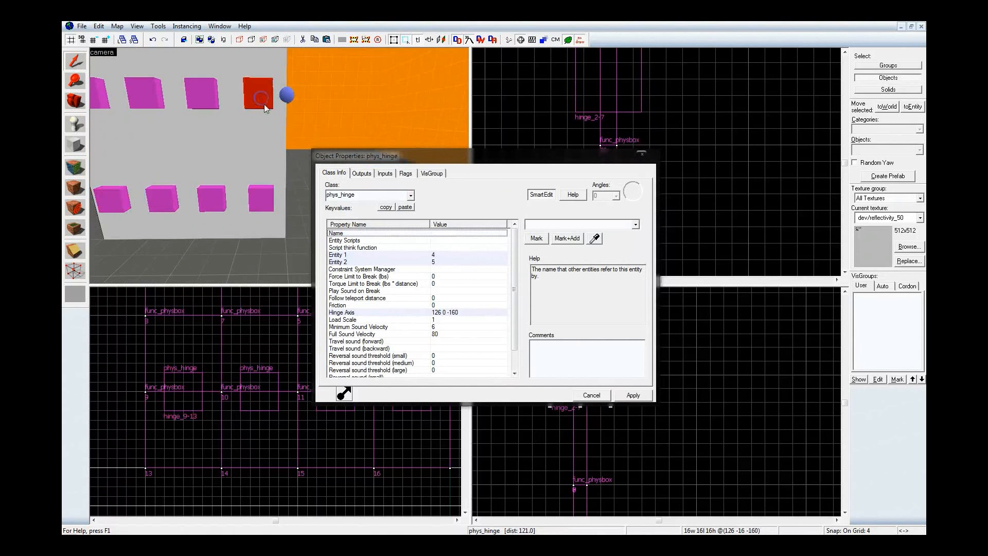
click(571, 226)
text(hinge_)
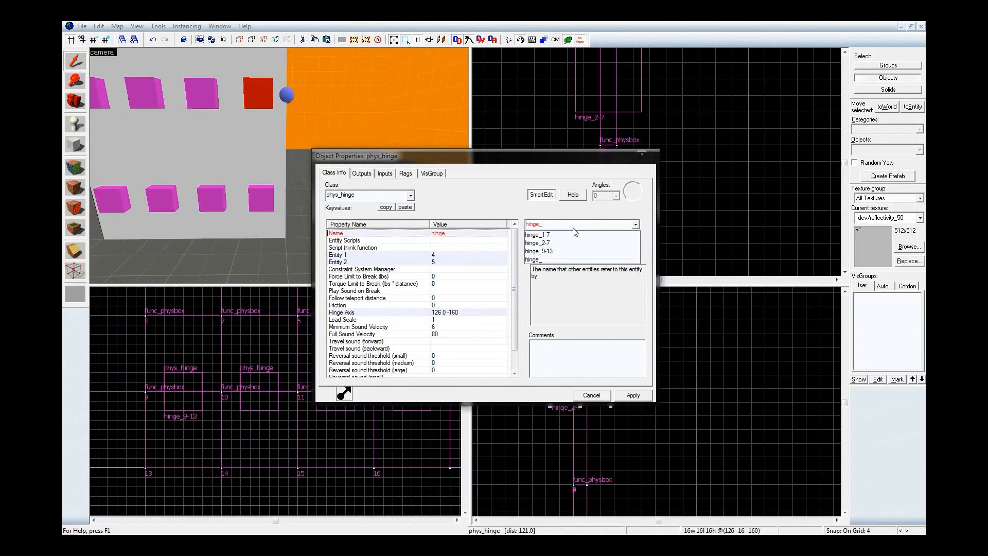
text(4-5)
key(Return)
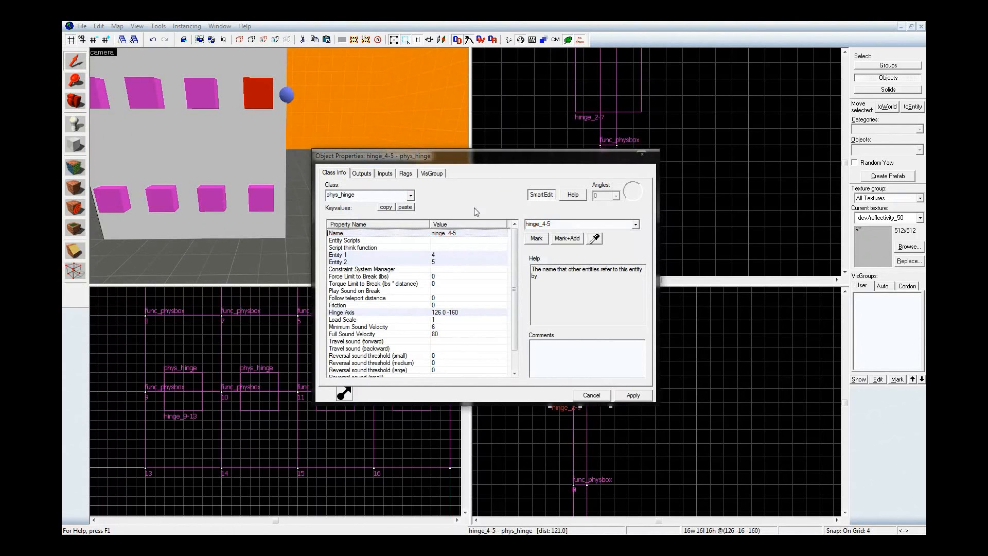
Name the lower-seam phys_hinge joining blocks 12 and 16 hinge_12-16
click(258, 196)
click(553, 225)
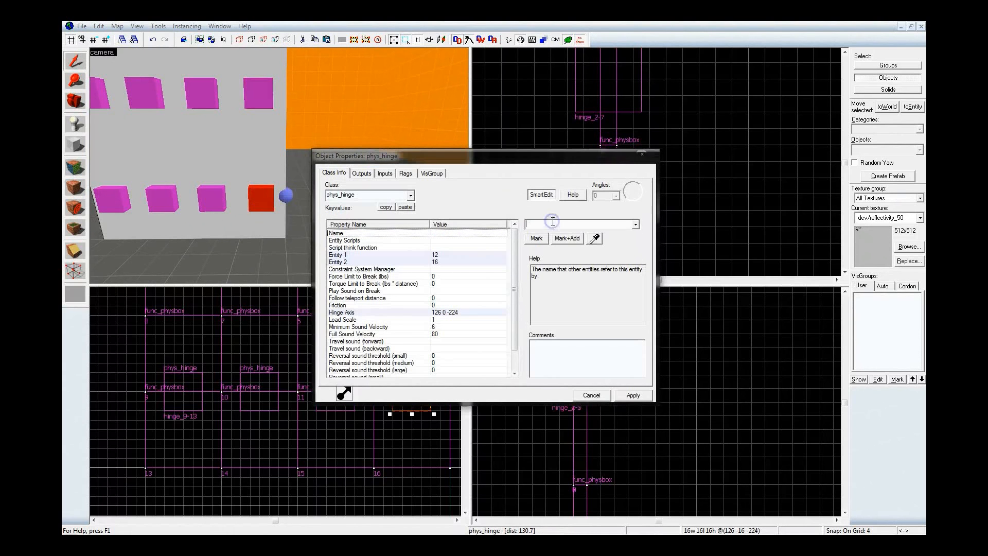
text(hinge_12-16)
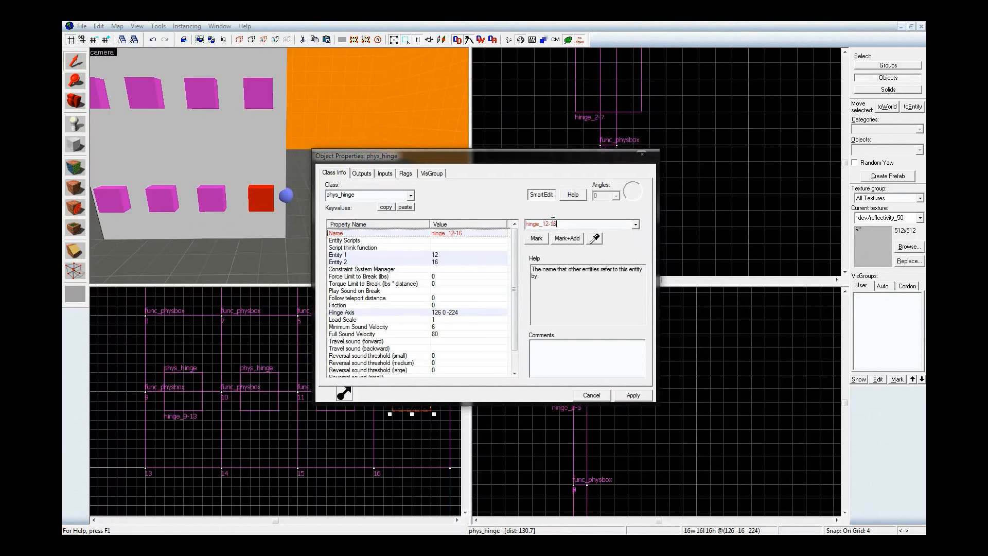
key(Return)
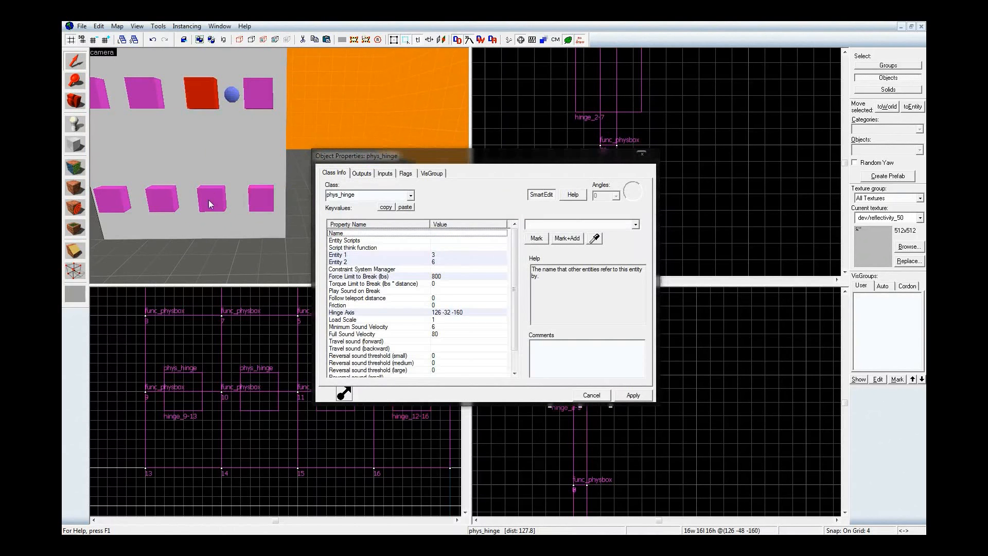
Name the lower-seam phys_hinge joining blocks 11 and 15 hinge_11-15
click(208, 200)
click(561, 226)
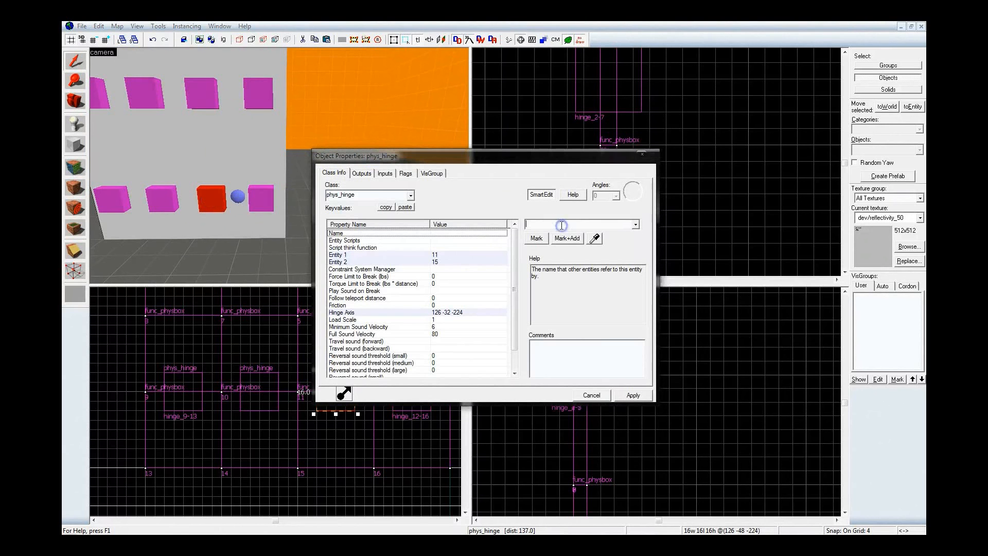
text(hinge_11-15)
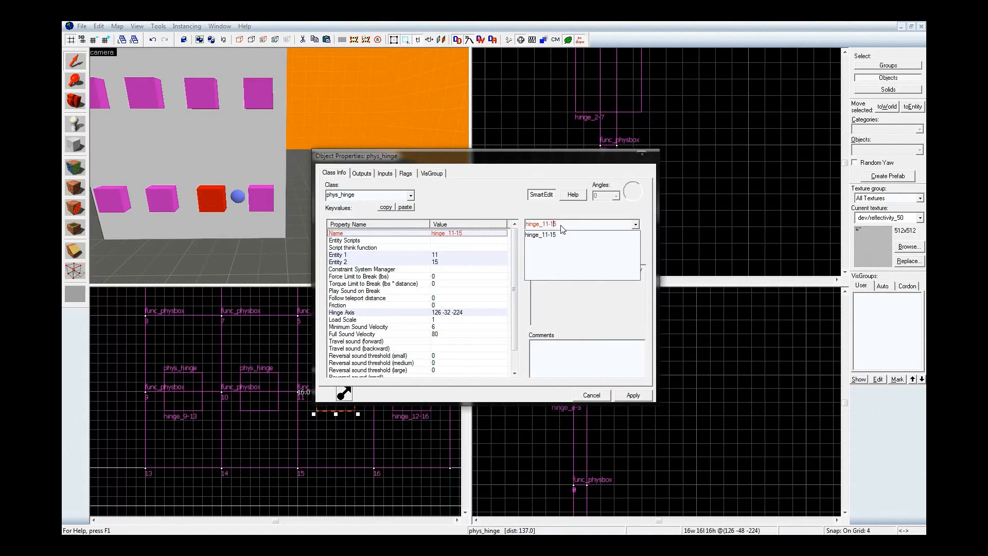
key(Return)
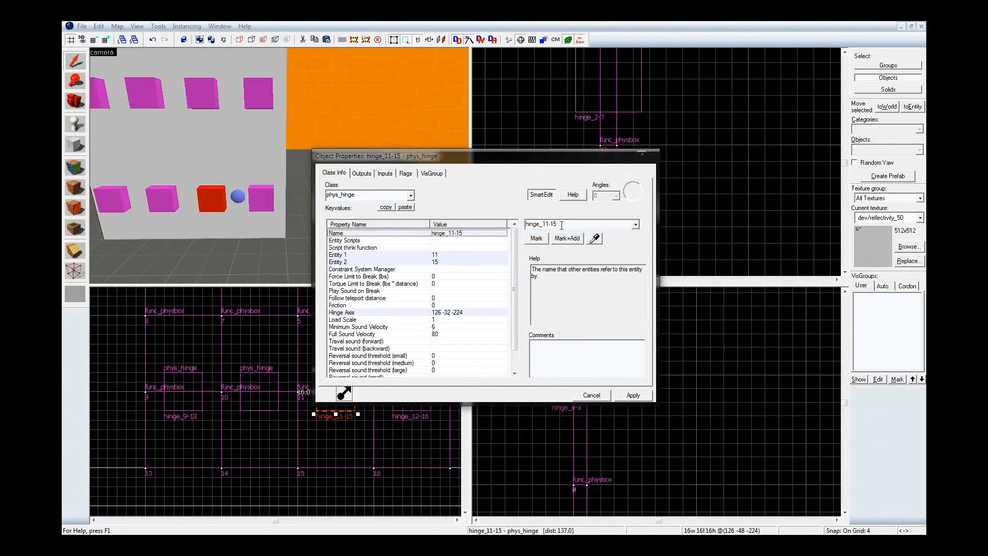
Add an OnBreak output to the hinge joining blocks 10 and 14 that sends Break to hinge_2-7 after a 2-second delay
key(a)
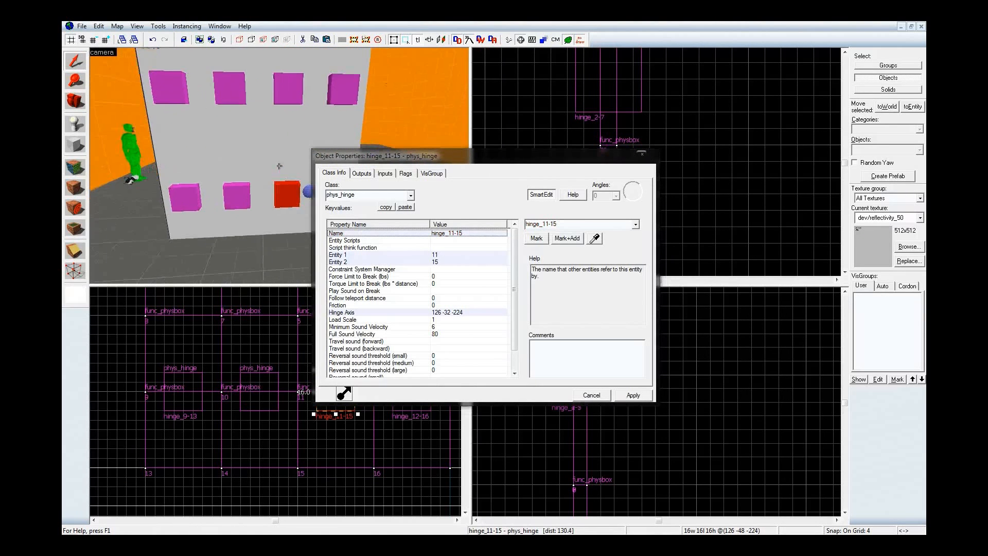
click(209, 84)
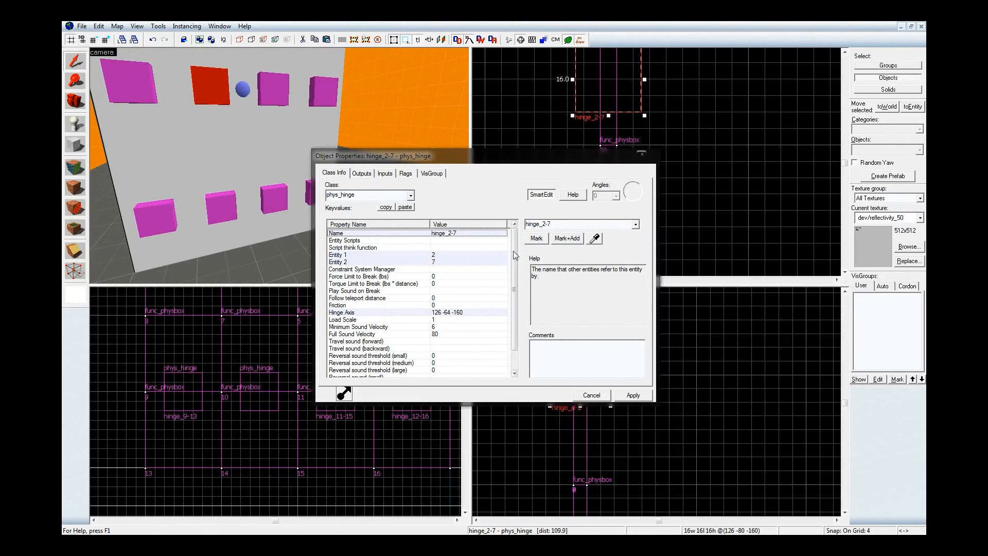
click(222, 204)
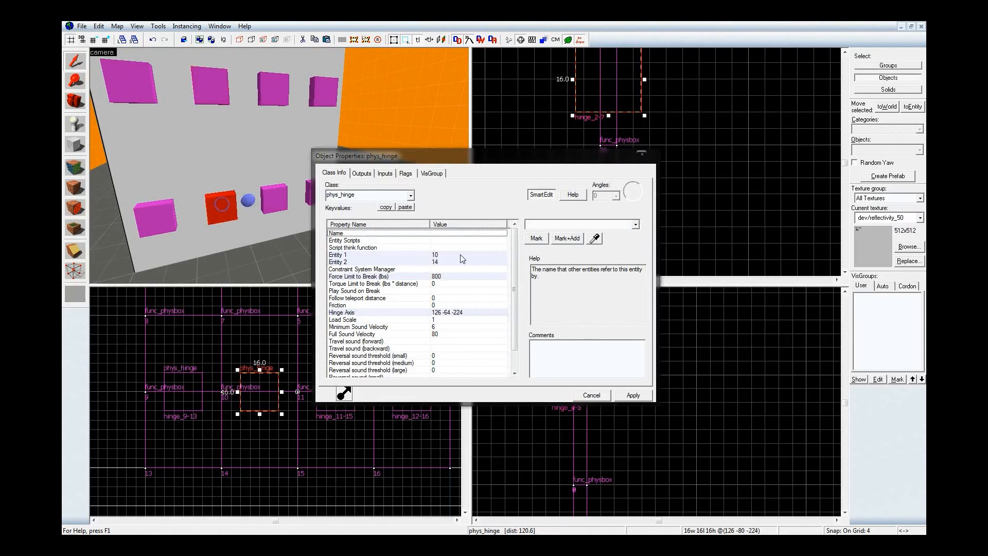
click(362, 173)
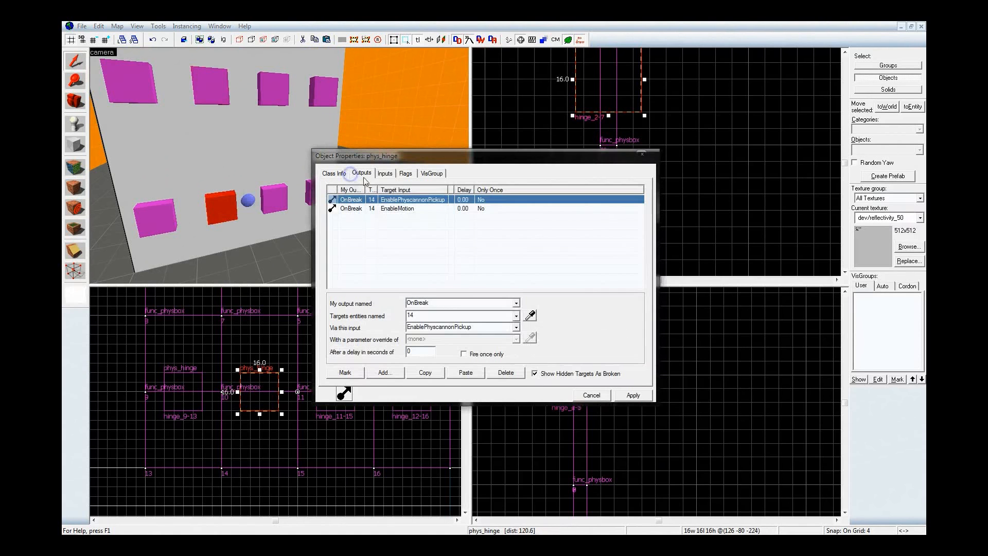
click(425, 372)
click(465, 372)
click(530, 314)
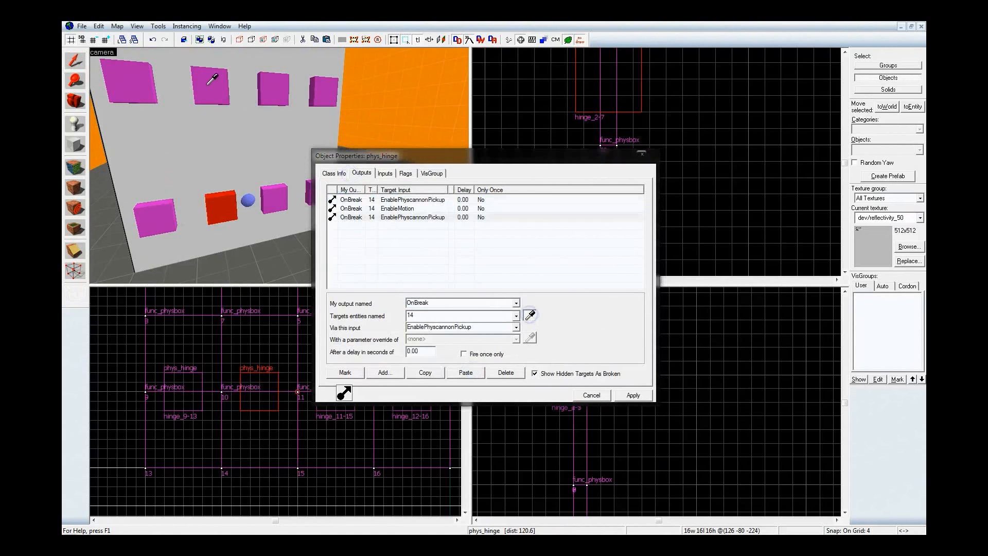
click(208, 83)
click(448, 326)
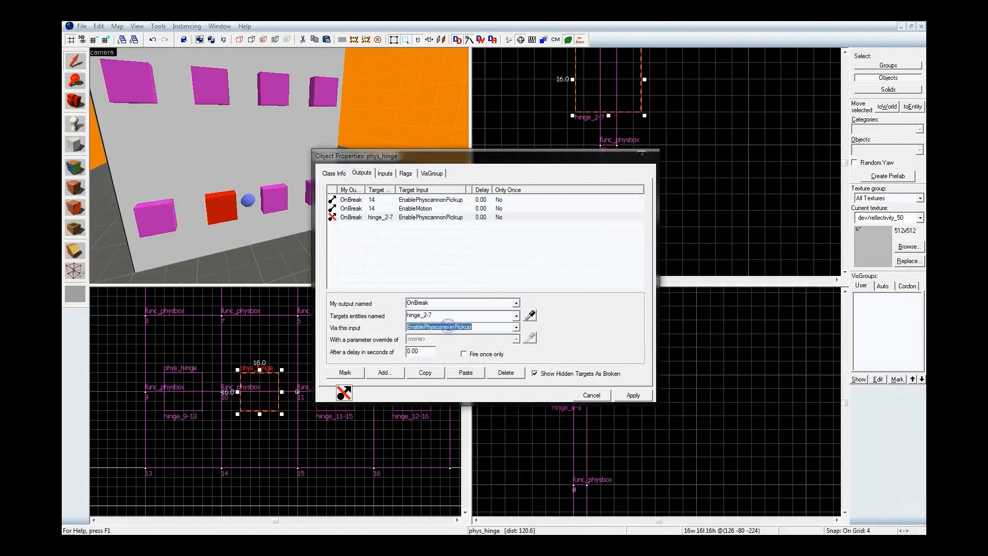
text(Break)
double_click(425, 350)
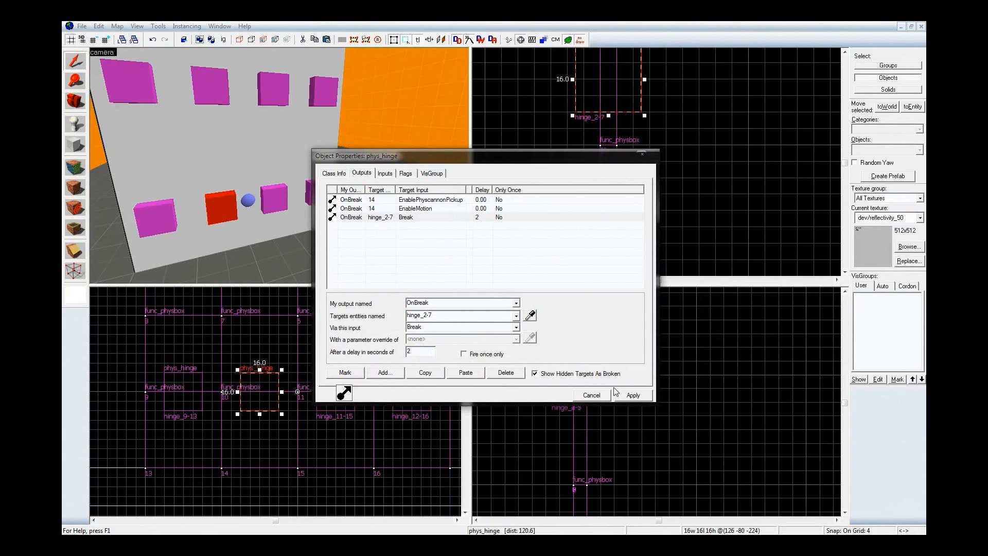
click(626, 399)
Duplicate the hinge_2-7 Break output, retarget the copy to hinge_9-13 and set its delay to 2.5 seconds
click(458, 217)
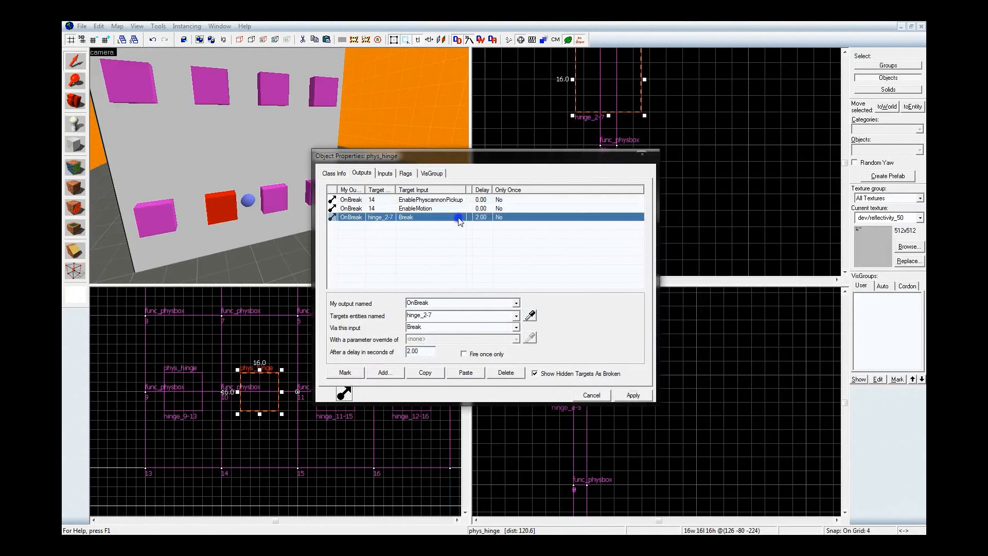
click(425, 373)
click(465, 372)
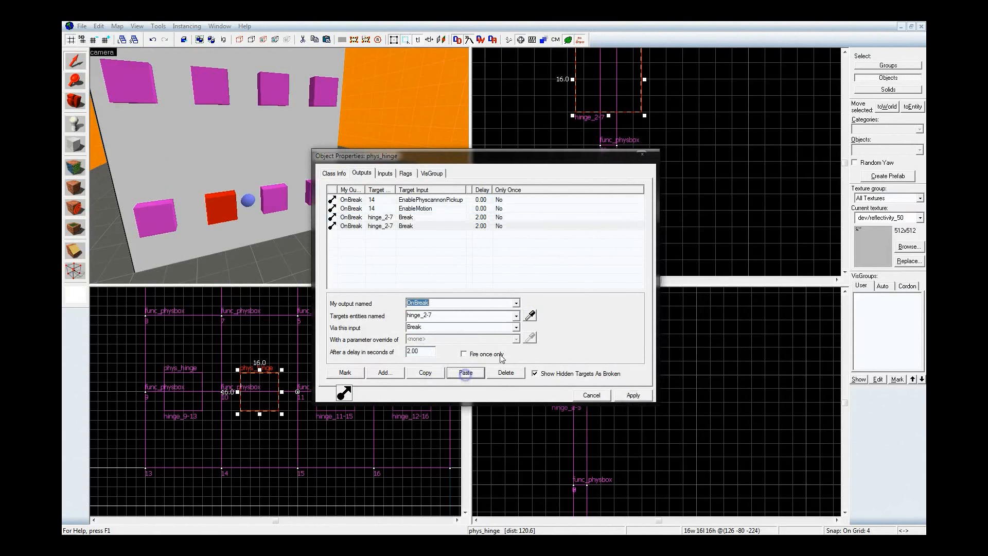
click(530, 315)
click(154, 217)
click(419, 350)
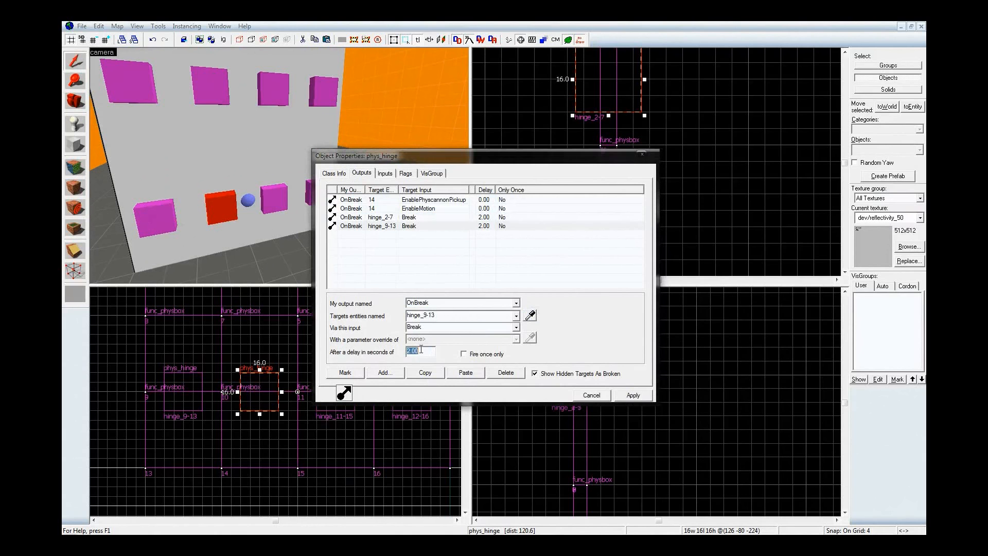
text(2.5)
key(Return)
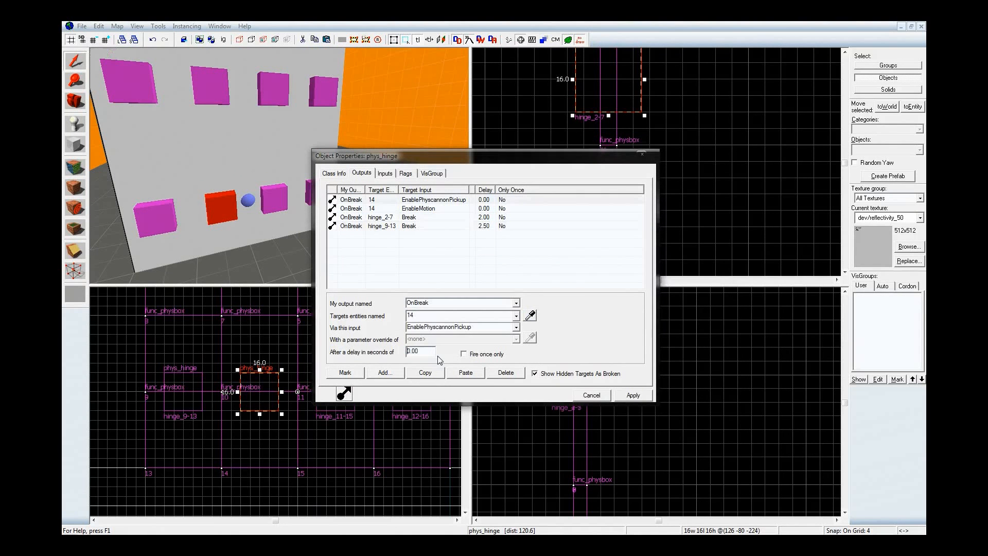
Add another copy of the Break output, targeting hinge_1-7 with a 3-second delay, and apply the changes
click(465, 372)
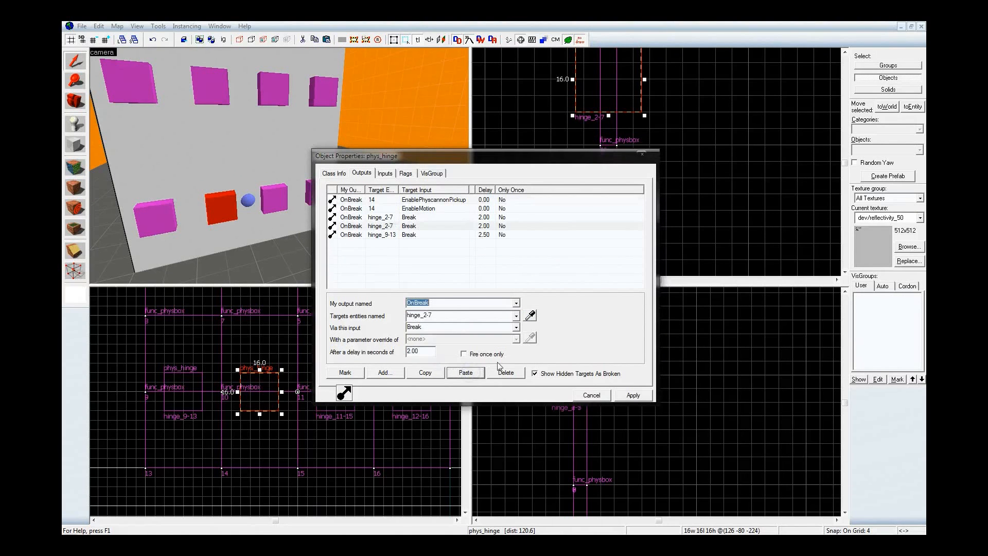
click(529, 317)
click(139, 95)
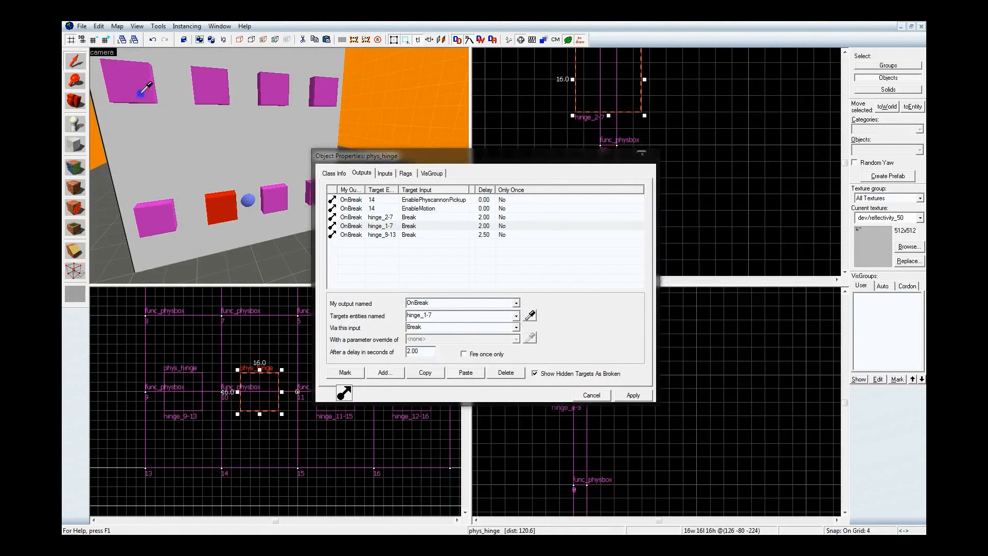
double_click(419, 351)
text(3)
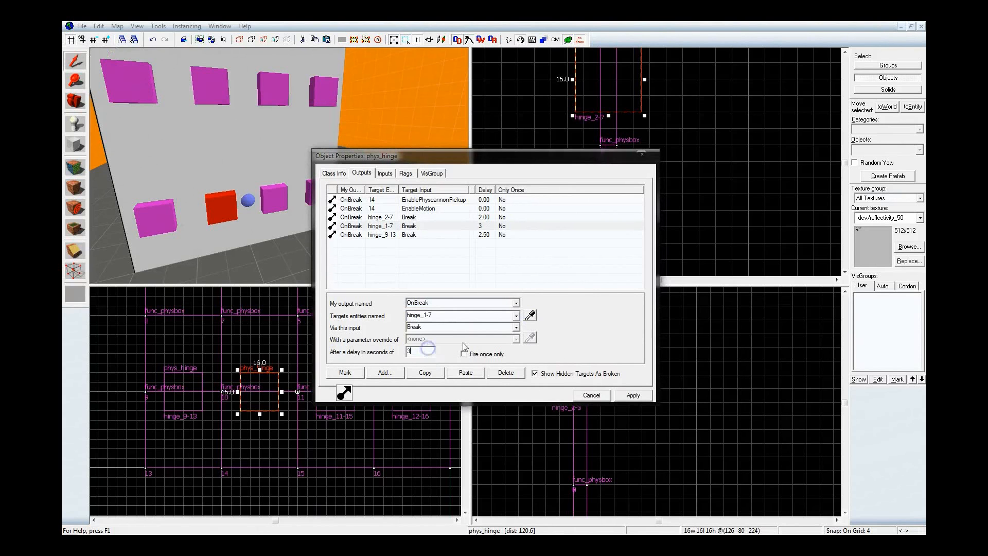
click(636, 395)
Copy the three Break outputs from the hinge joining blocks 10 and 14 onto the hinge joining blocks 3 and 6
key(z)
key(d)
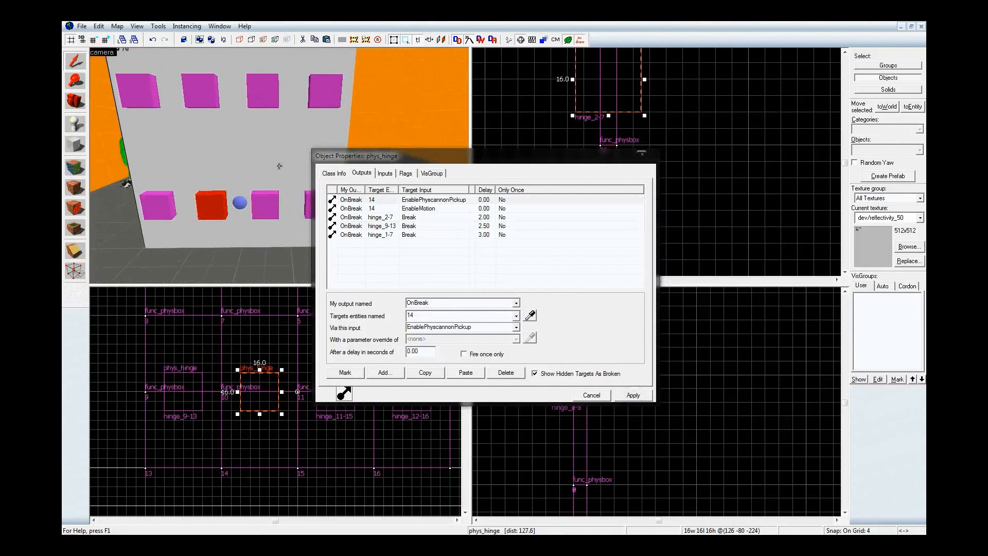
key(z)
click(258, 101)
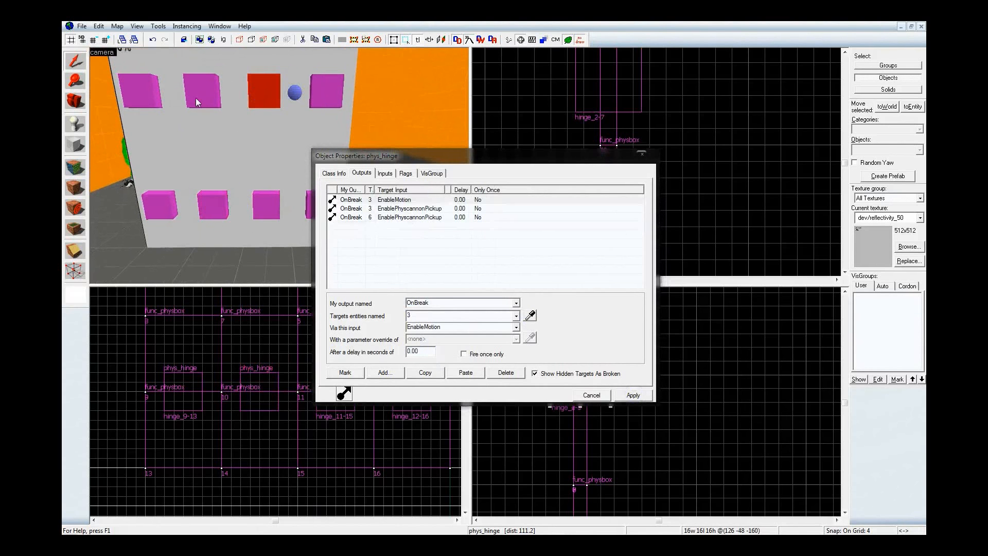
click(205, 211)
click(417, 216)
shift+click(418, 235)
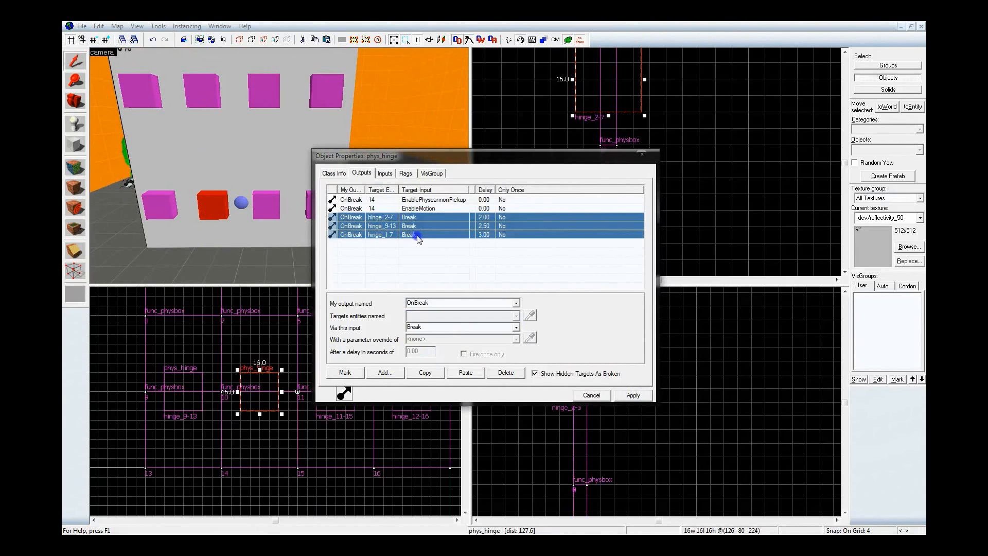
click(418, 371)
key(z)
key(z)
click(255, 108)
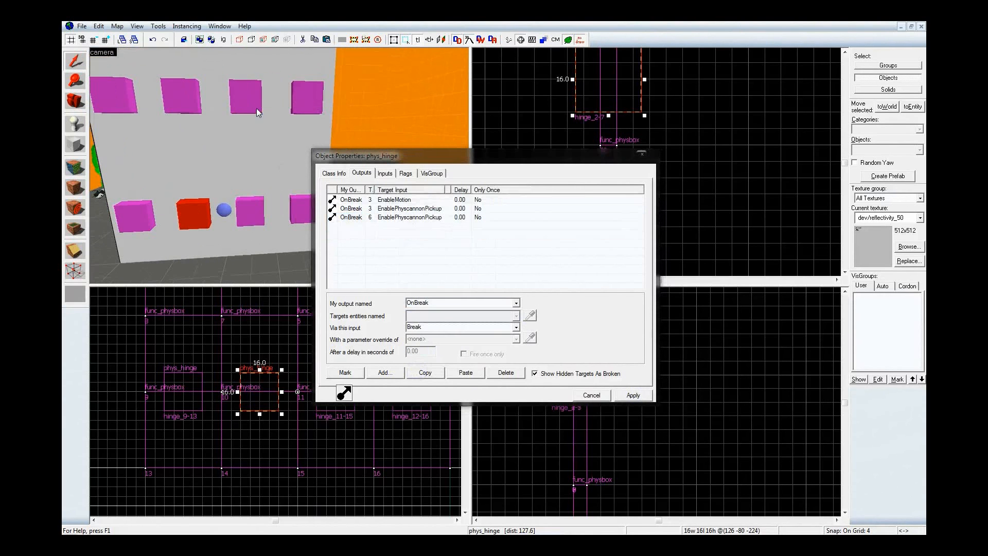
click(335, 173)
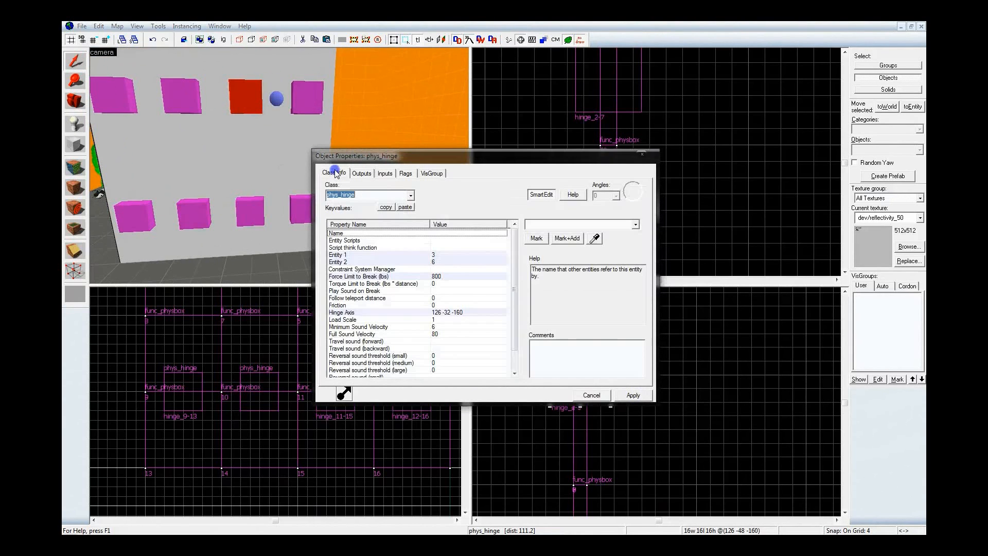
click(361, 174)
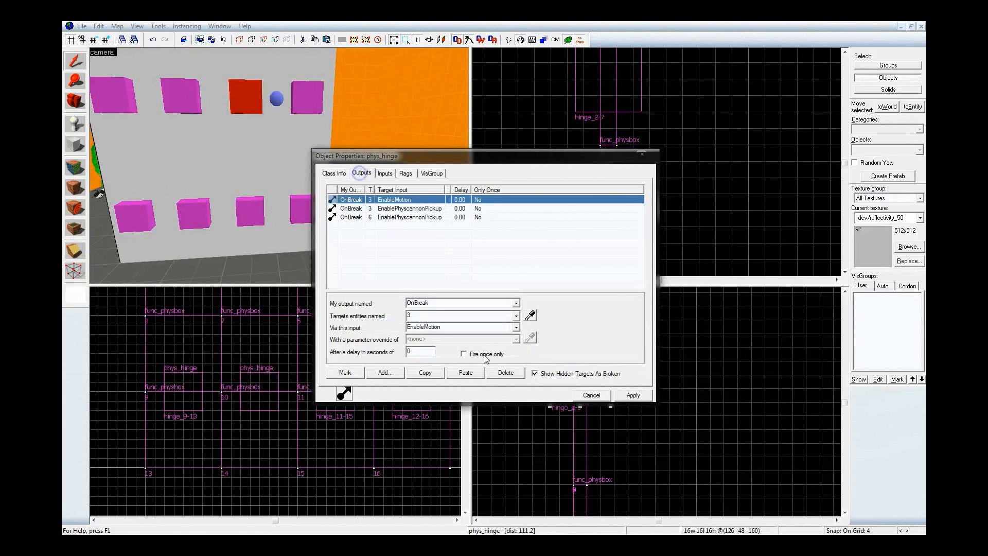
click(465, 372)
Retarget the three copied Break outputs to hinge_4-5, hinge_11-15 and hinge_12-16, in order of increasing delay
click(419, 227)
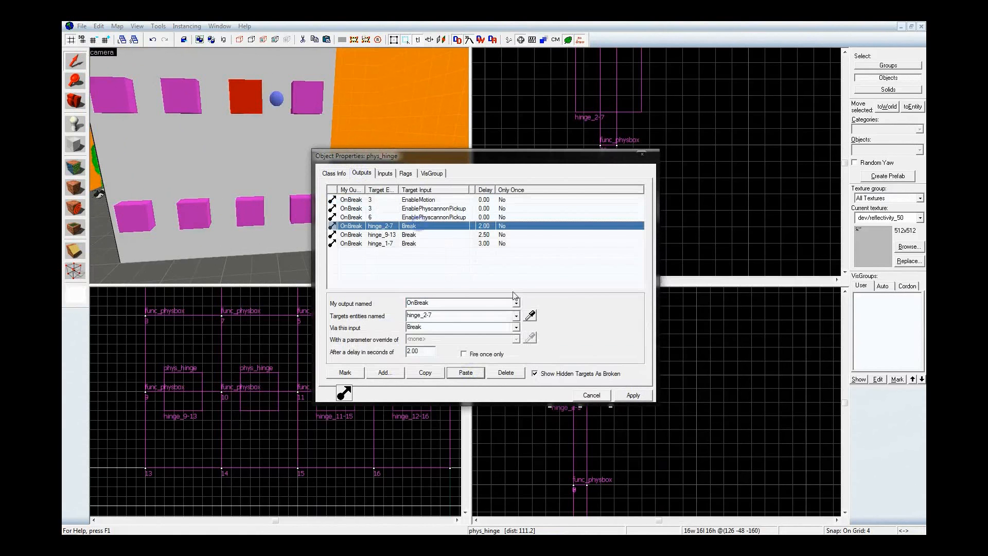
click(530, 315)
click(302, 104)
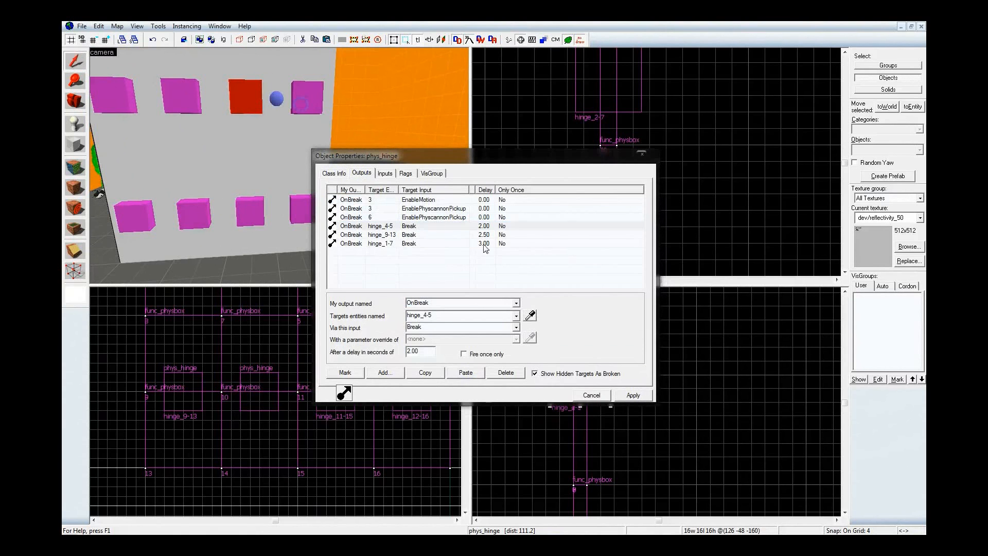
click(483, 235)
click(530, 316)
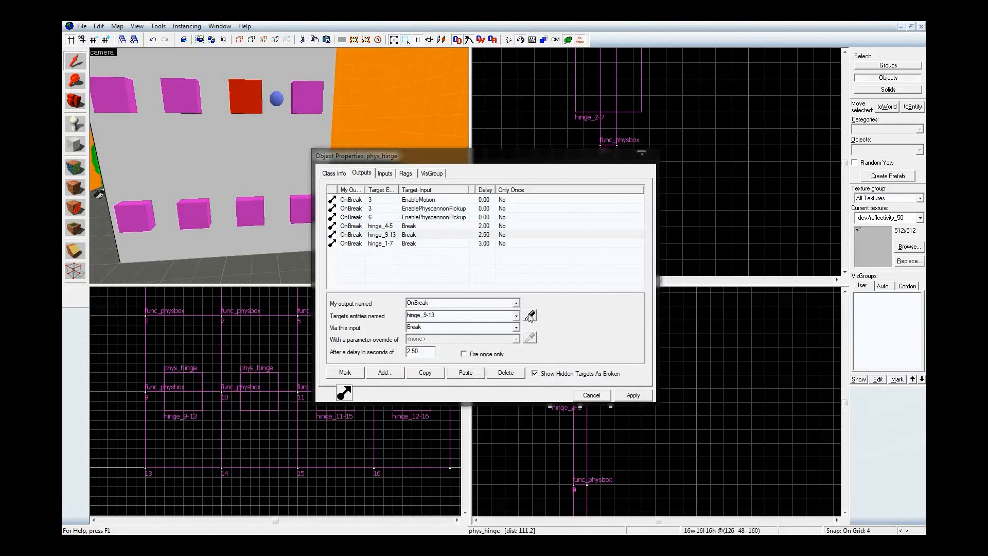
click(256, 215)
click(432, 244)
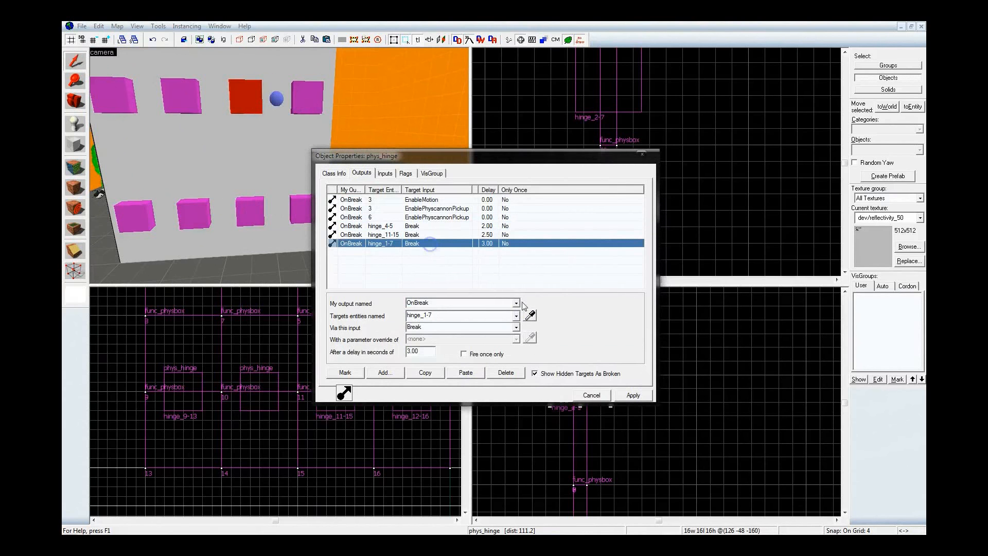
click(530, 315)
click(299, 207)
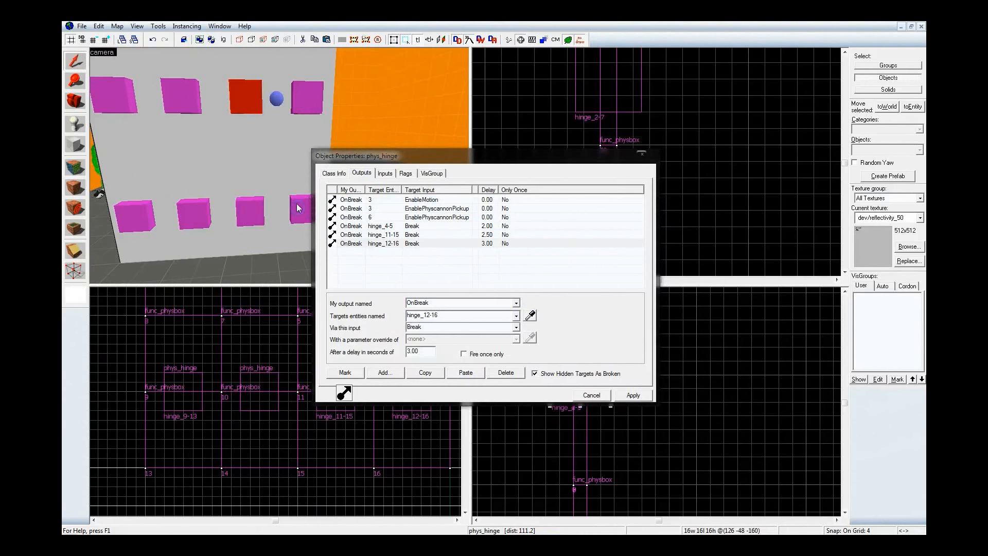
Check the incoming OnBreak connections of the func_physbox blocks across the wall, then close the object properties
click(294, 208)
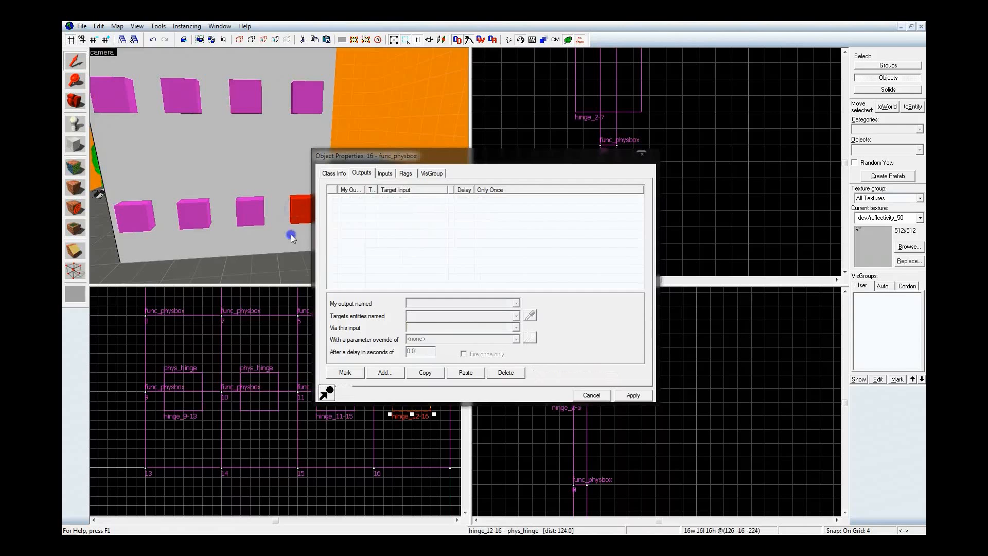
click(385, 174)
click(243, 242)
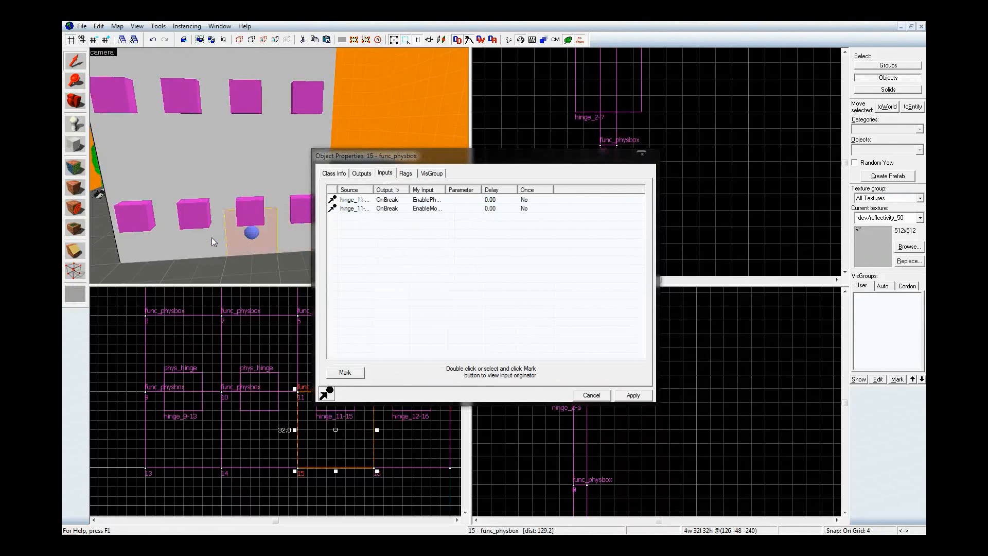
click(212, 237)
click(163, 246)
click(154, 174)
click(250, 183)
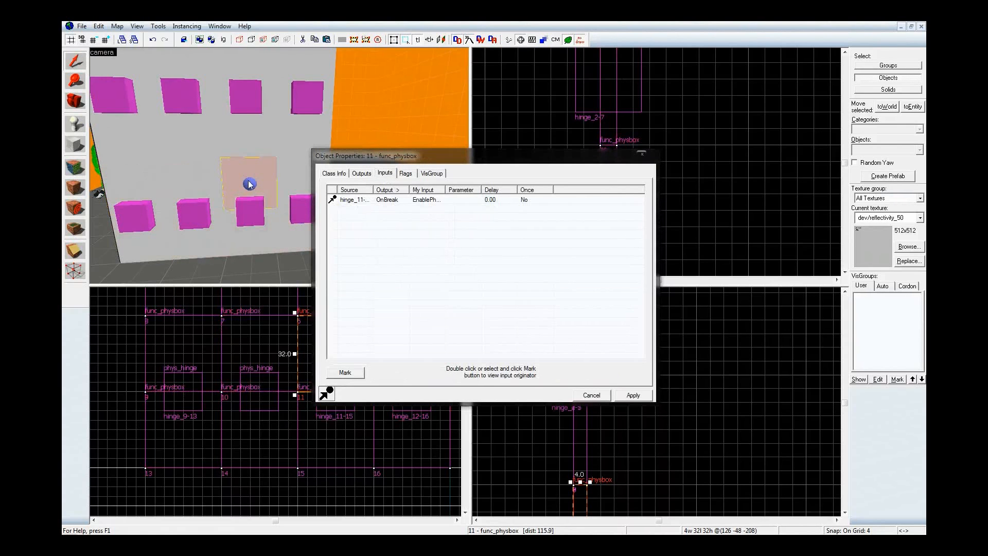
click(293, 172)
click(296, 135)
click(251, 133)
click(197, 134)
click(135, 129)
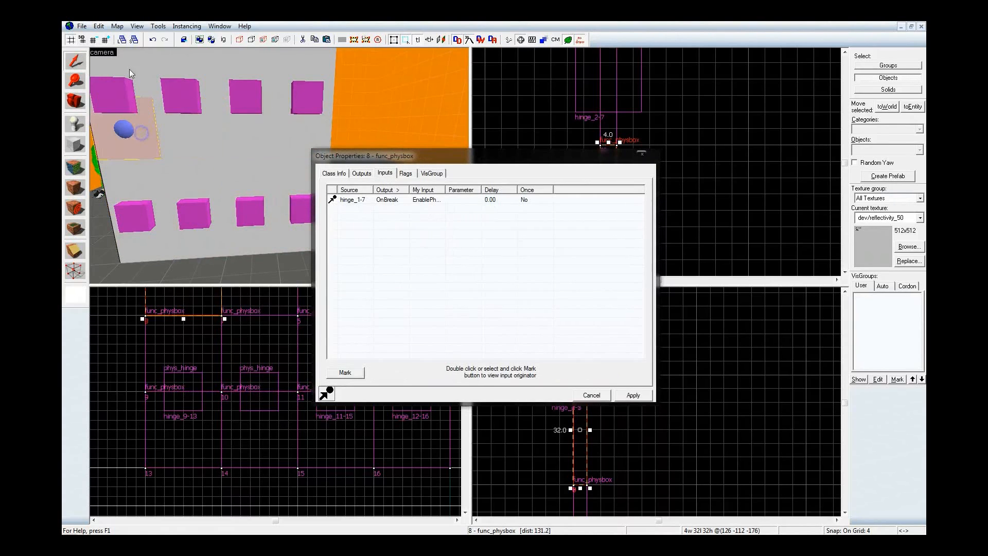
click(128, 69)
click(165, 65)
click(273, 68)
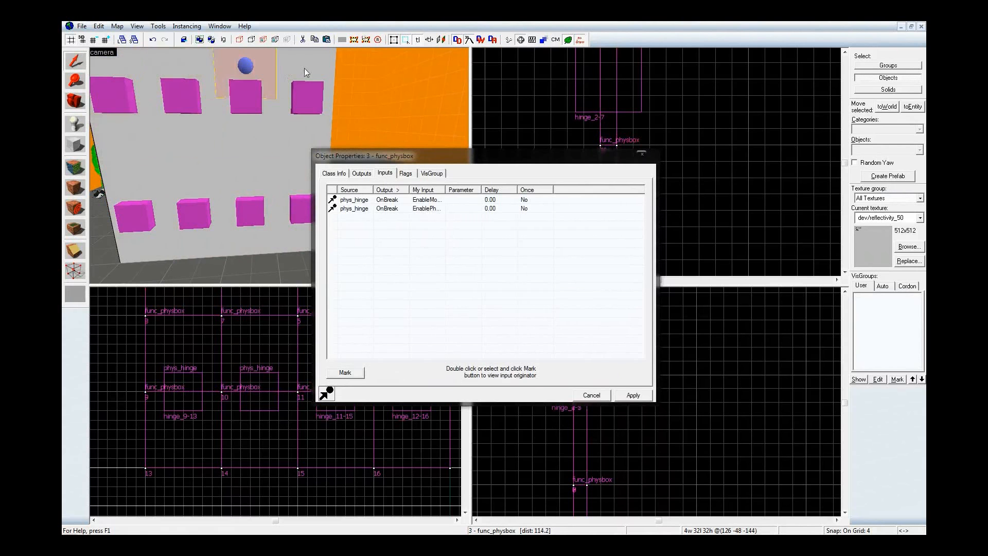
click(304, 69)
click(641, 153)
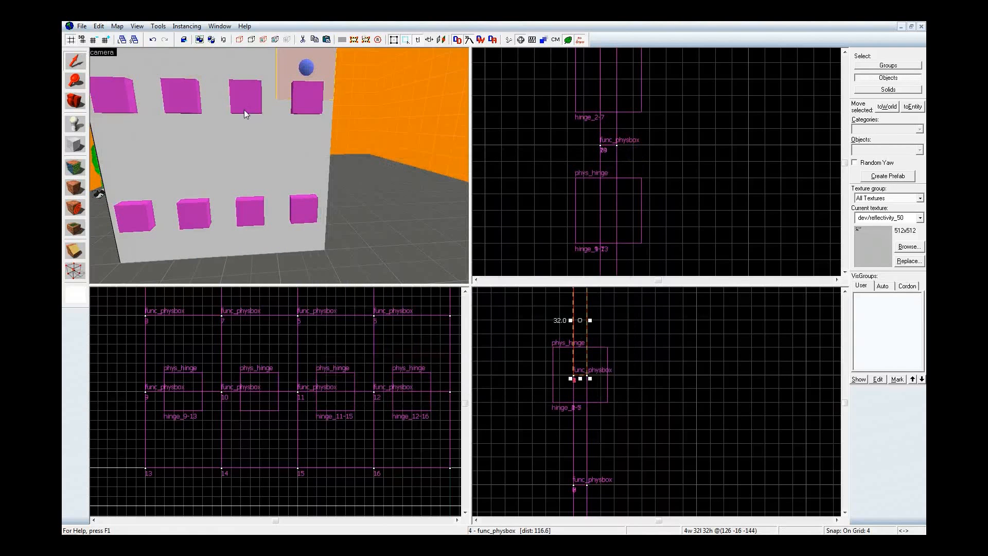
Clear the selection, then compile and run the map with BSP and VIS set to Normal and RAD set to No
key(Escape)
key(F9)
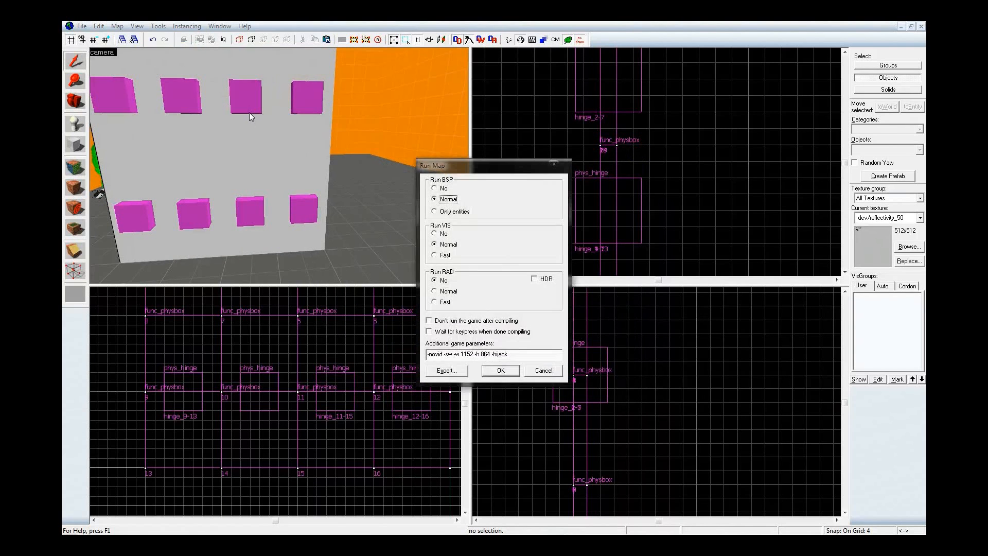
key(Return)
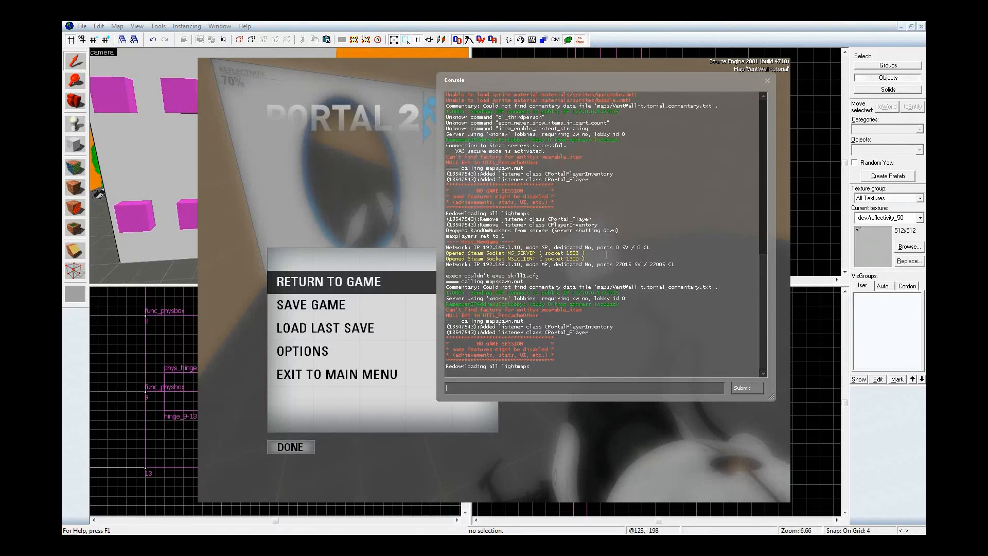
Clear the developer console's output and return to the running Portal 2 map to test the block wall
text(clear)
key(Return)
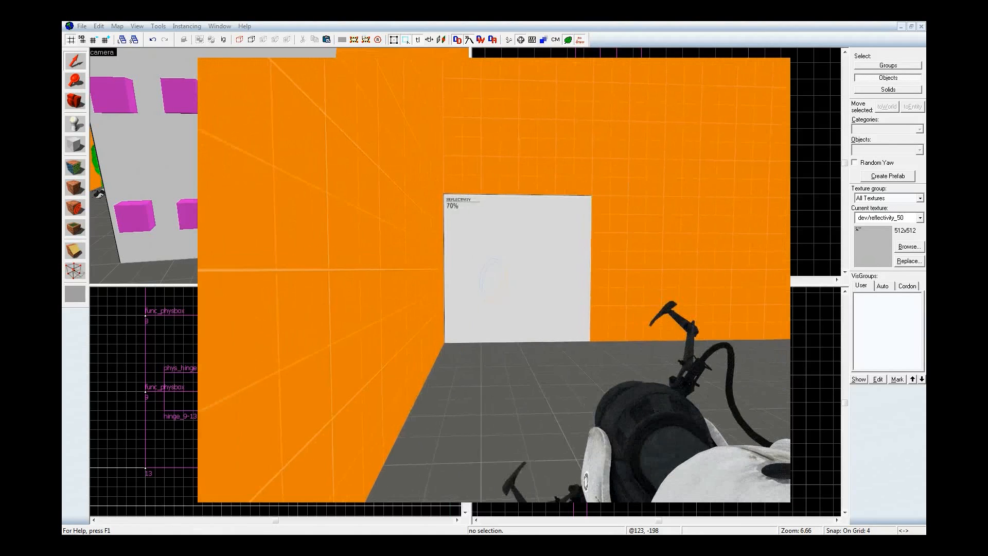
click(494, 279)
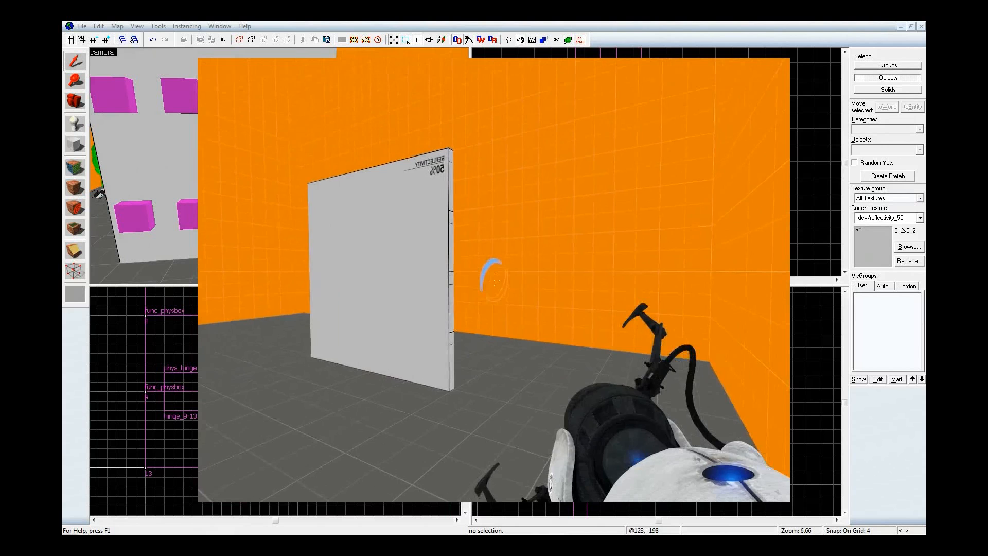
Finish the in-game wall test, open the example map with the repair-panel wall, and bring its dark block wall into view
right_click(494, 280)
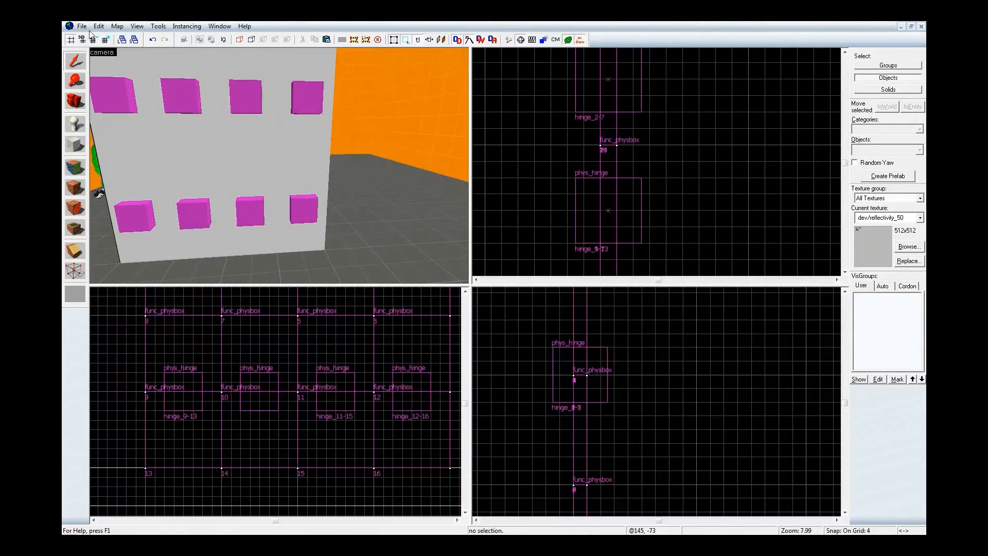
click(82, 26)
click(209, 196)
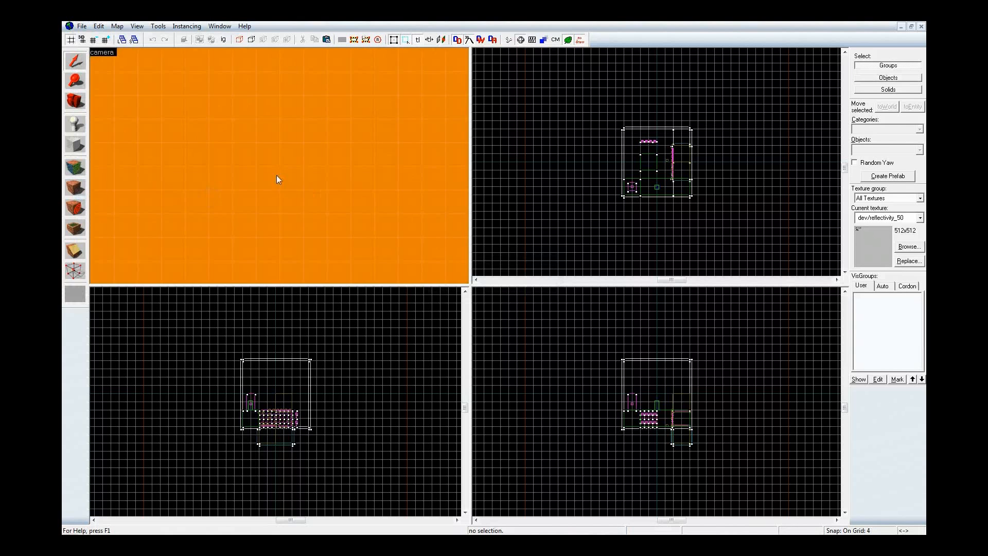
key(z)
key(w)
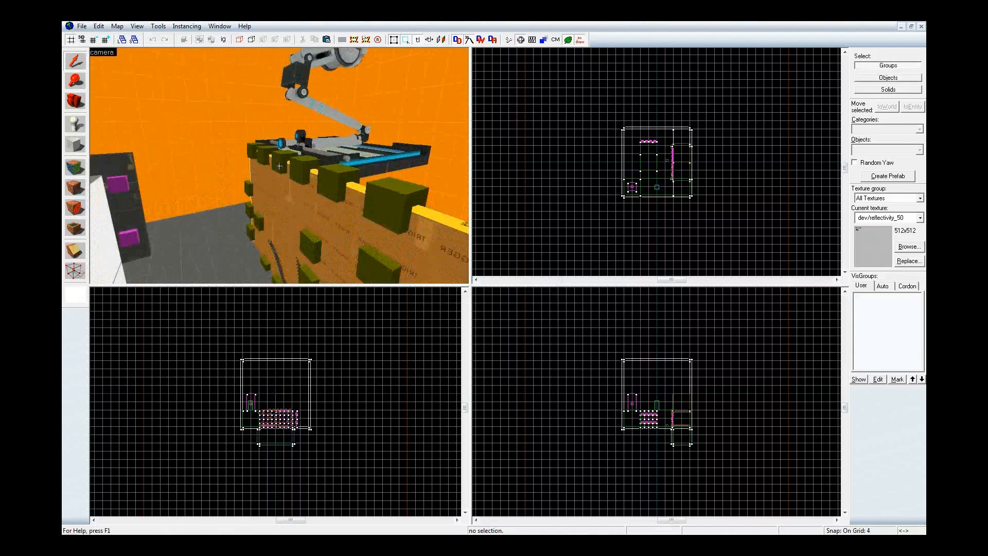
key(w)
key(z)
Examine the flags, keyvalues and inputs of func_physbox piece_1, and trace its EnablePhyscannonPickup input back to the source phys_hinge
click(300, 140)
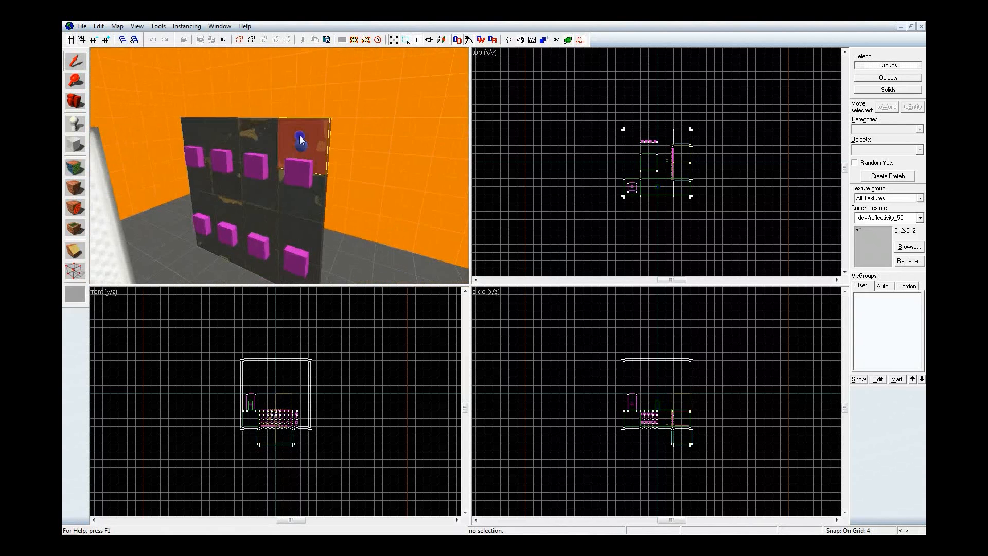
double_click(300, 140)
click(405, 174)
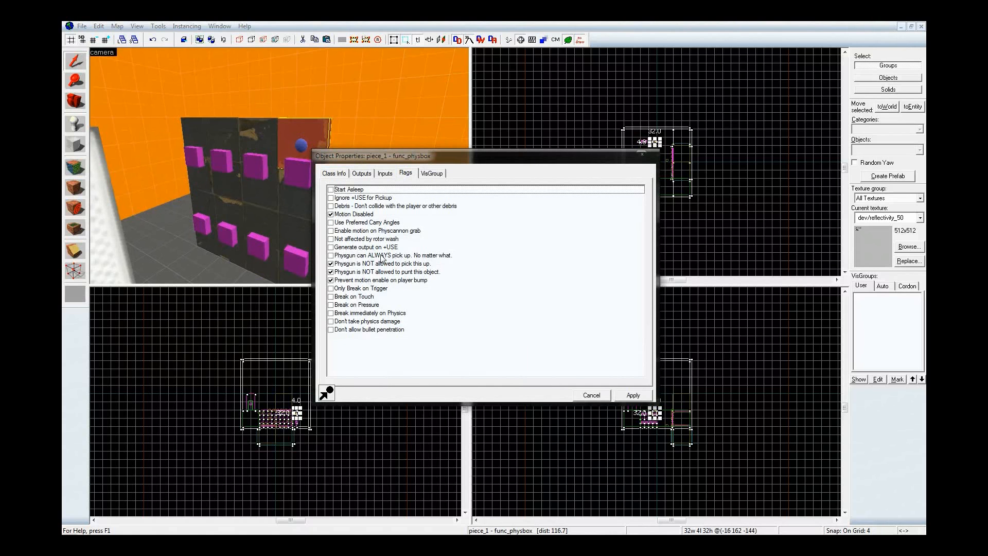
click(342, 174)
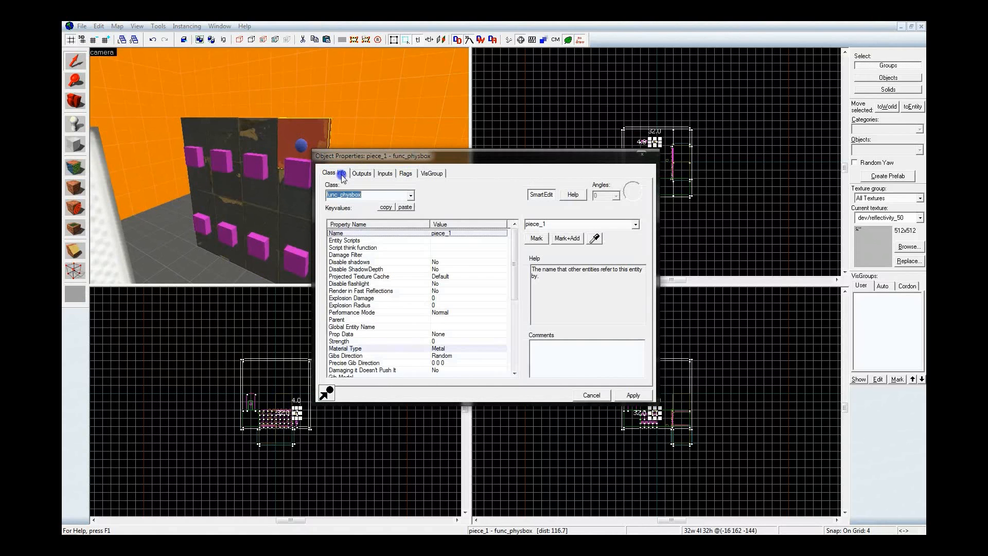
click(386, 174)
double_click(430, 200)
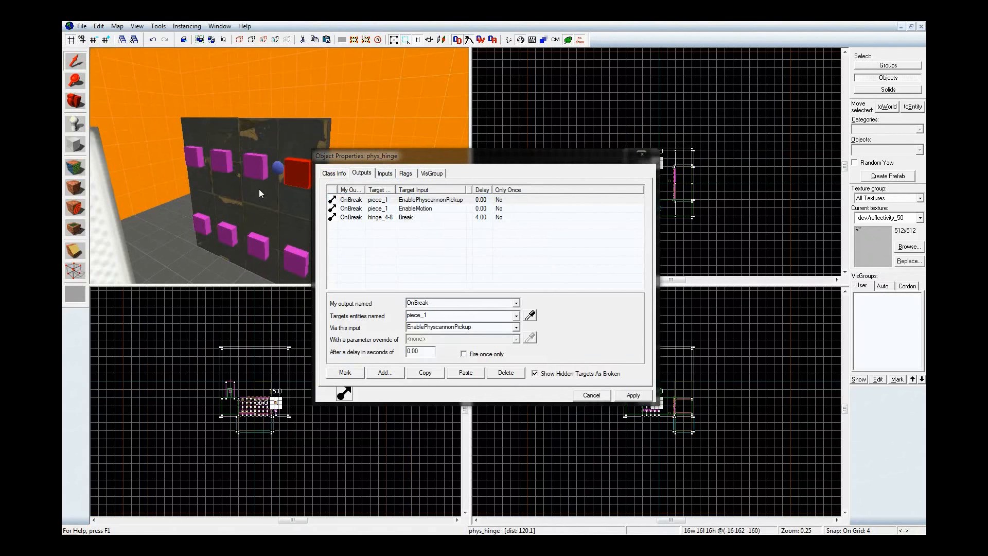
Inspect the panel wall's pieces and select the trigger_multiple that covers the whole wall
key(z)
key(w)
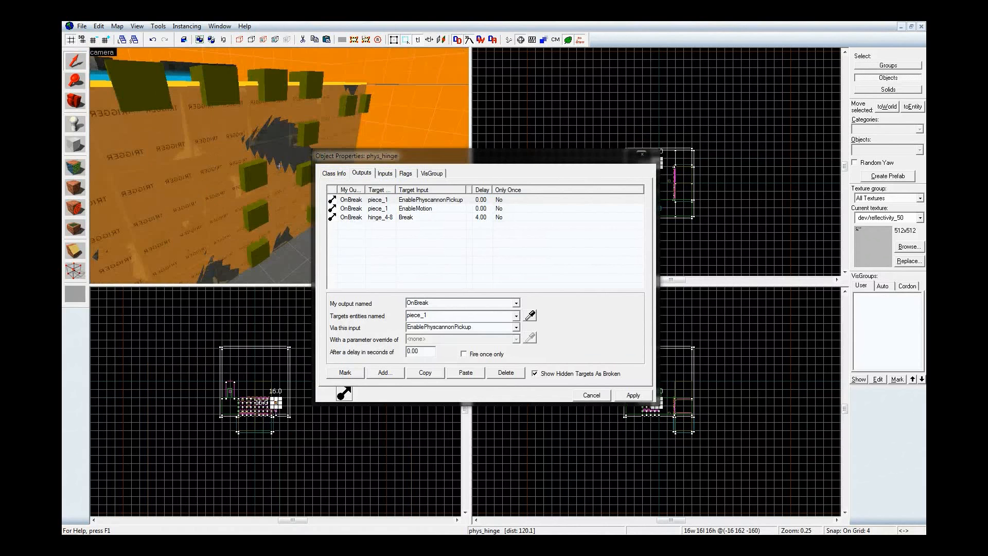
click(279, 166)
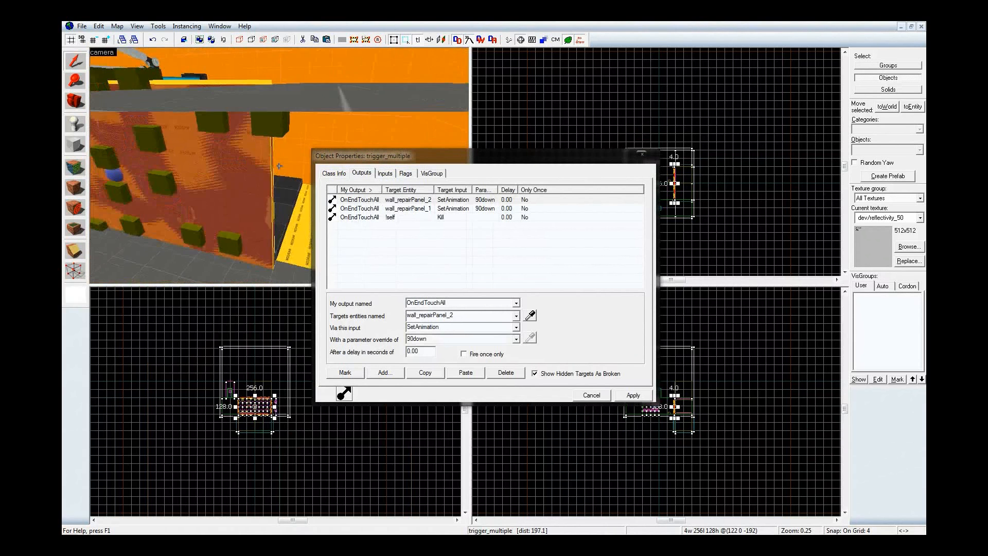
key(z)
click(270, 155)
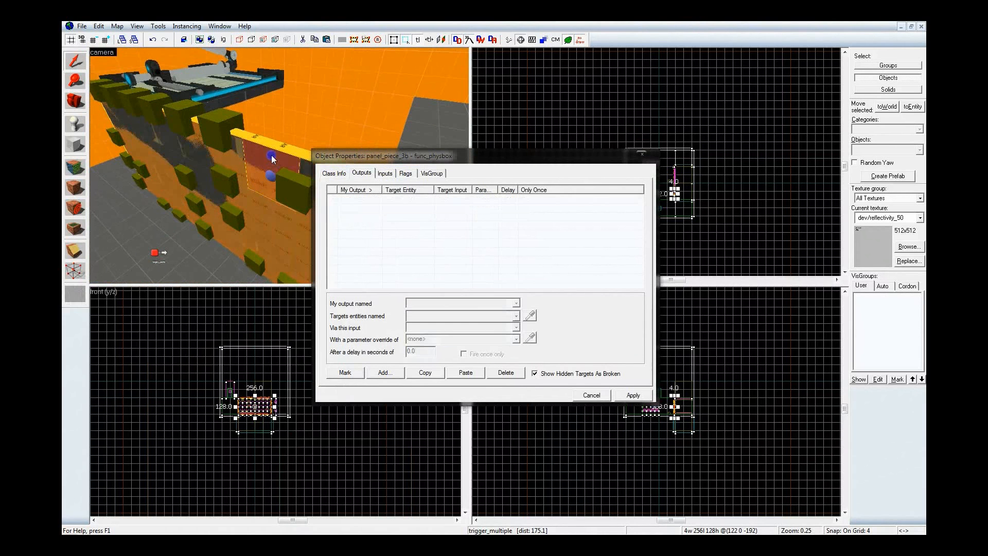
click(270, 156)
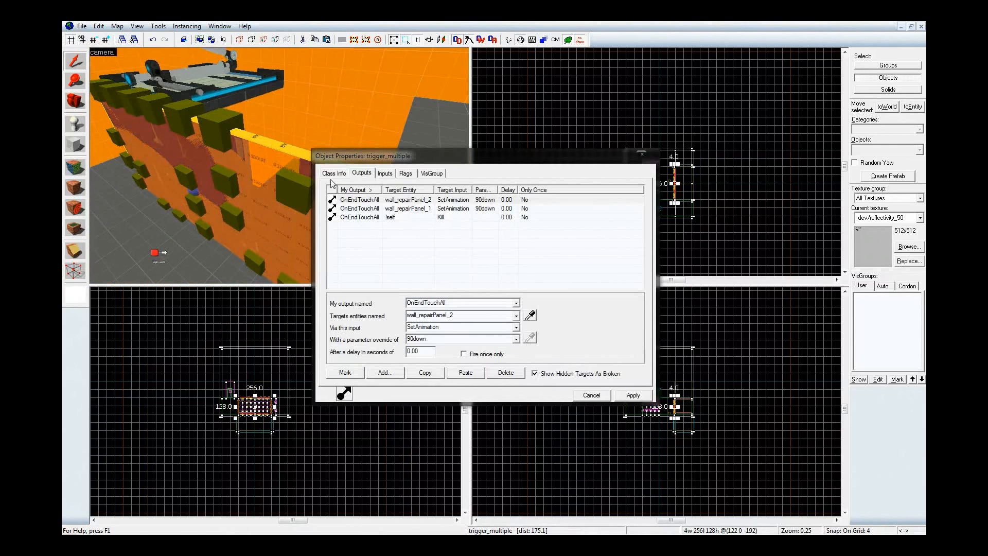
Examine the trigger_multiple's flags and its OnEndTouchAll outputs targeting wall_repairPanel_2, wall_repairPanel_1 and !self
click(405, 174)
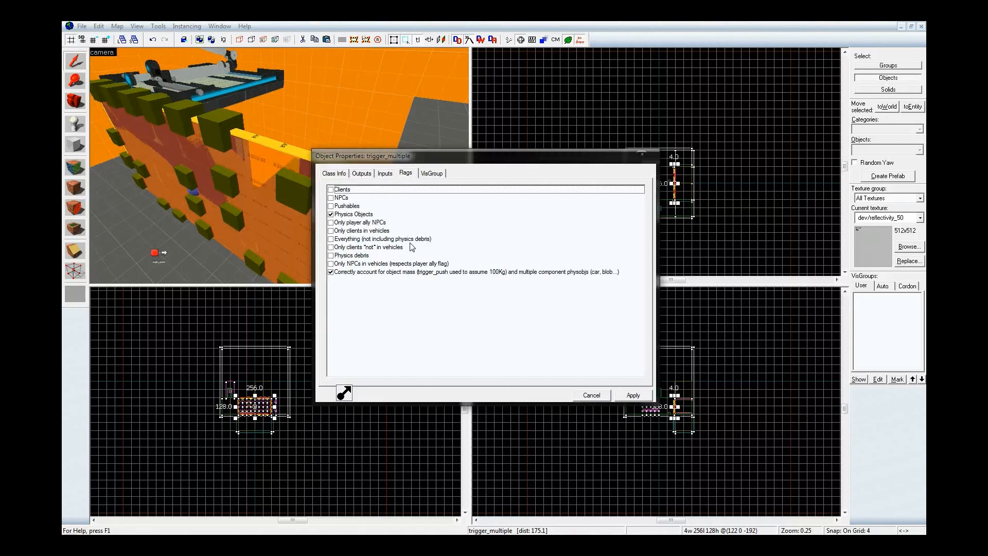
click(362, 173)
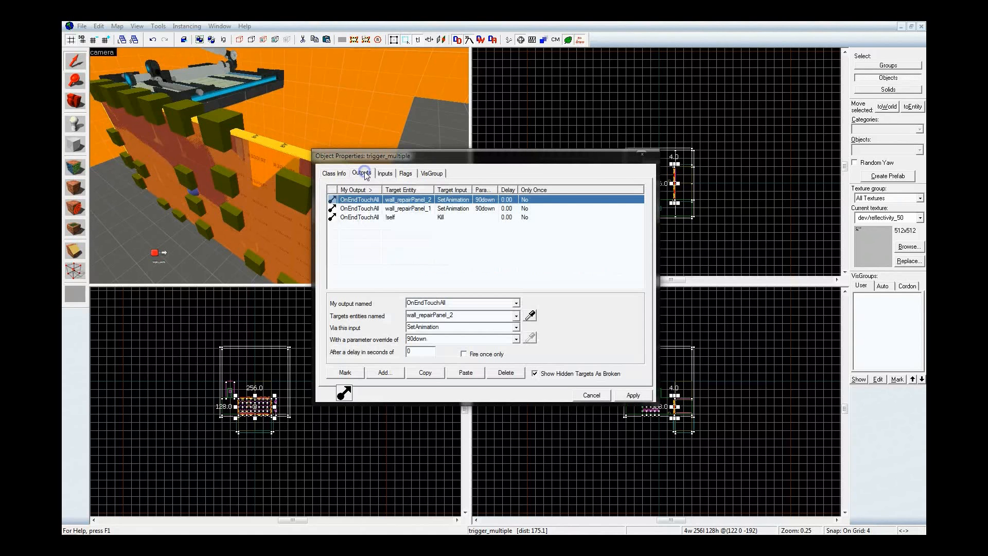
click(368, 208)
click(367, 200)
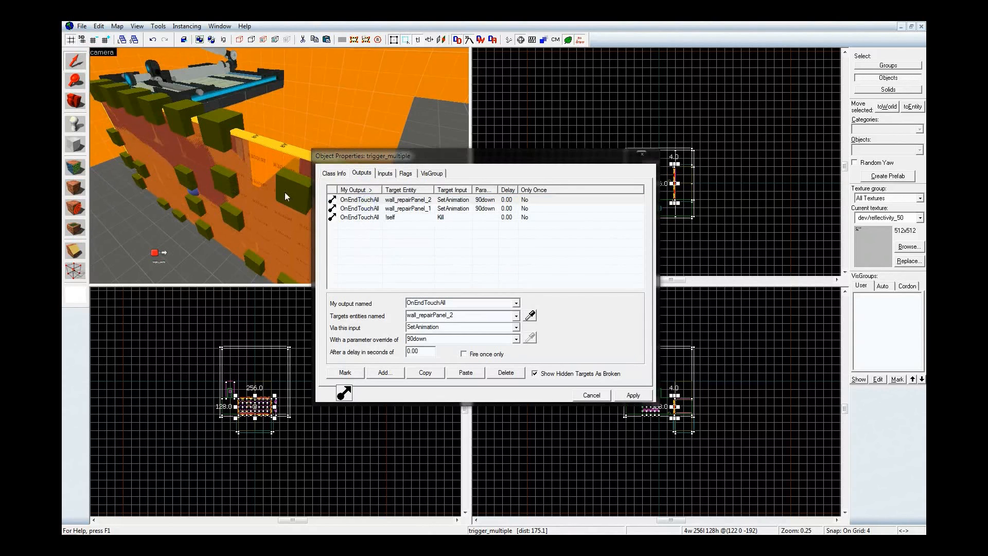
key(z)
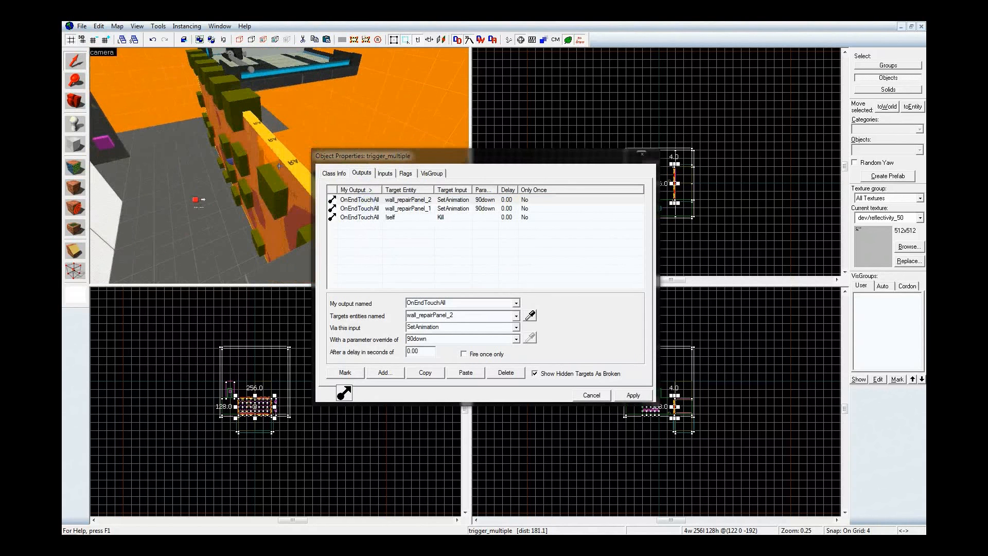
key(z)
click(373, 199)
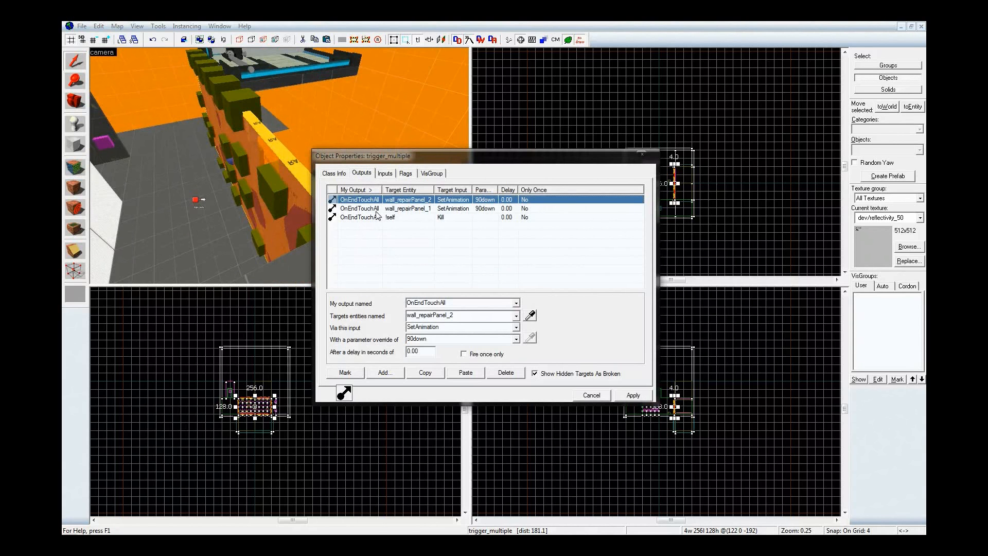
click(425, 209)
click(425, 200)
click(425, 217)
Select the func_detail frame around the panel wall and inspect it from the side and above
key(z)
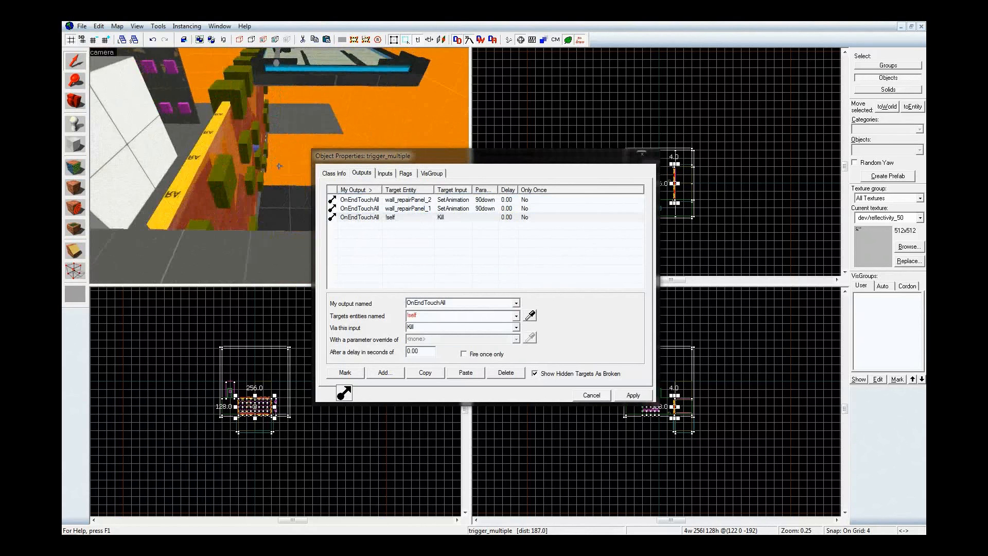
key(z)
click(219, 117)
key(z)
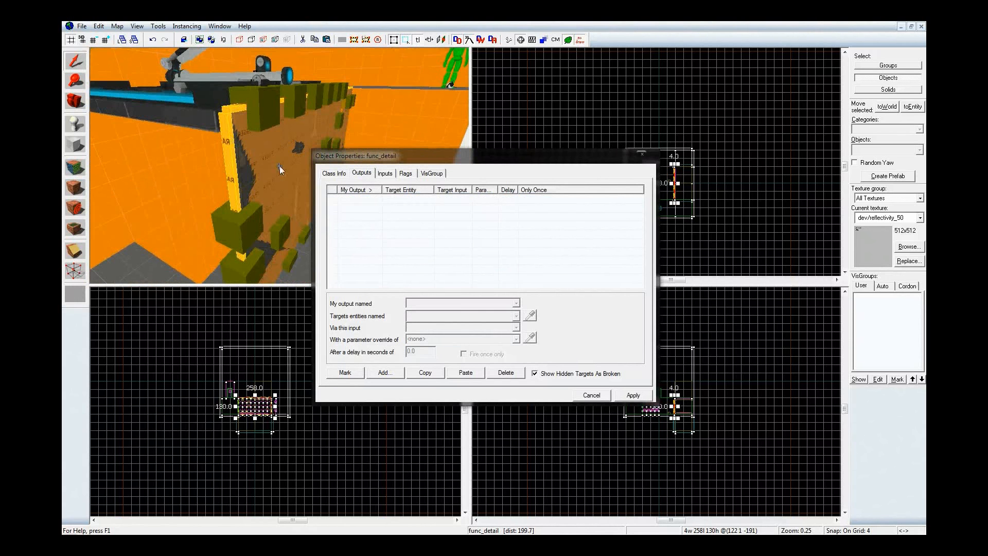
key(w)
key(z)
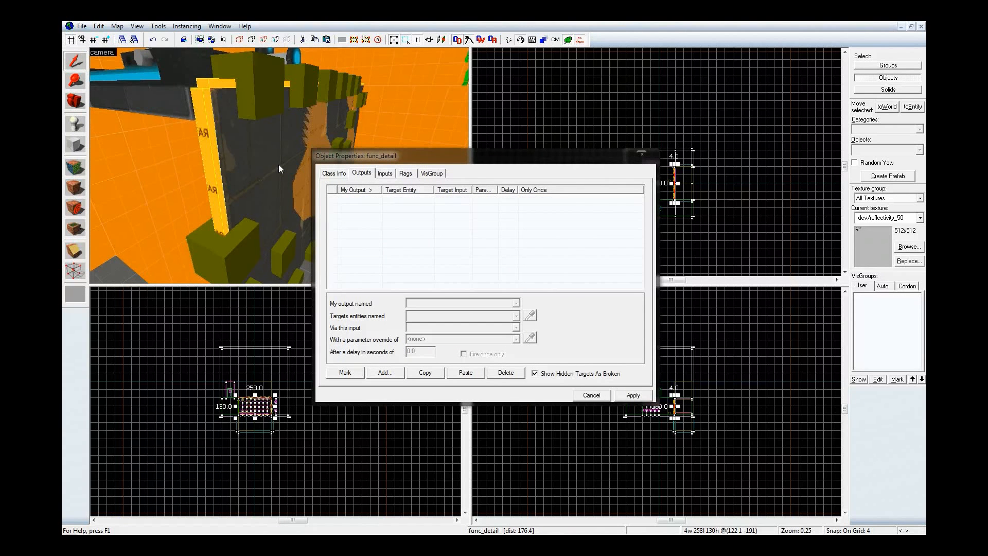
key(z)
key(a)
key(w)
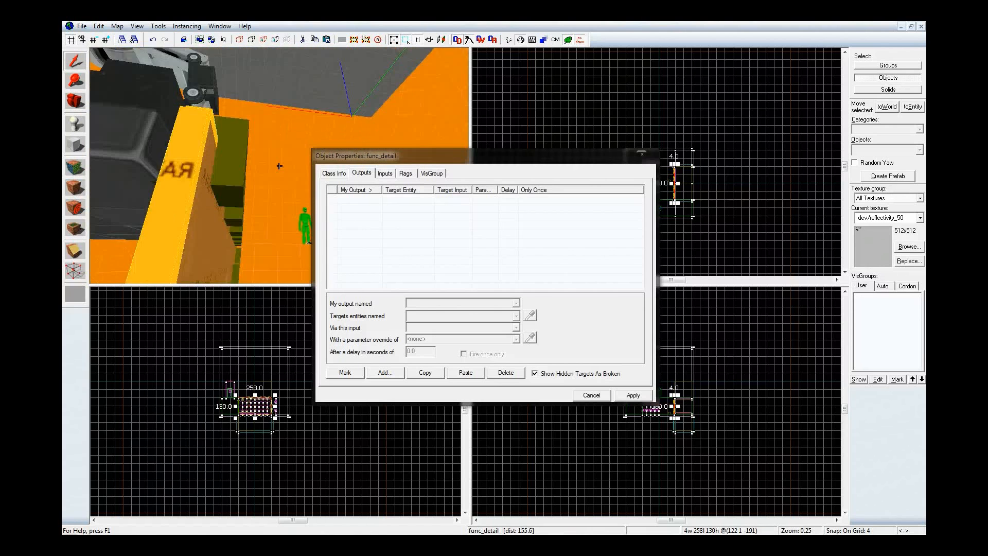
Check the inputs of the func_brush wall_repairPanel_2_replacement and trace its OnMapSpawn connection to the logic_auto
key(z)
click(258, 131)
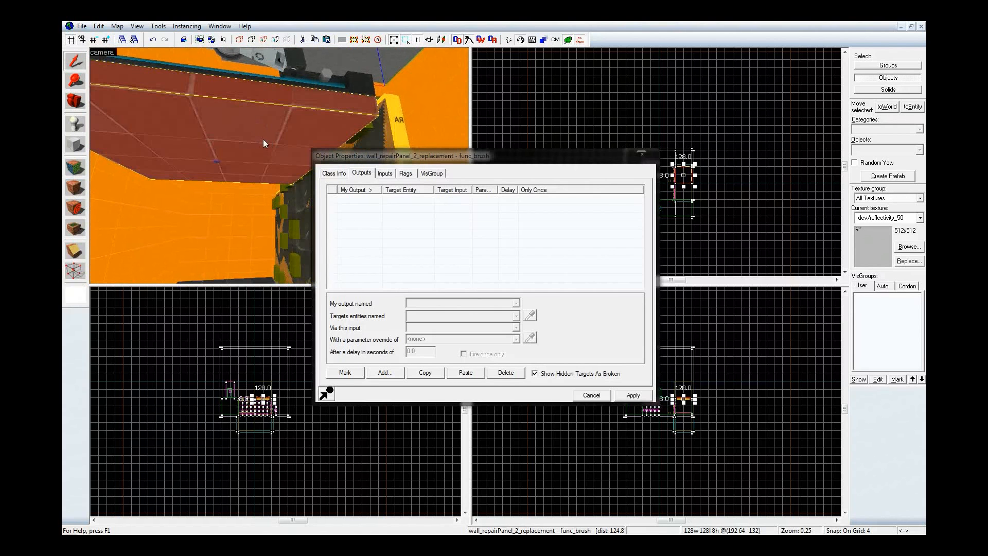
click(340, 172)
click(386, 173)
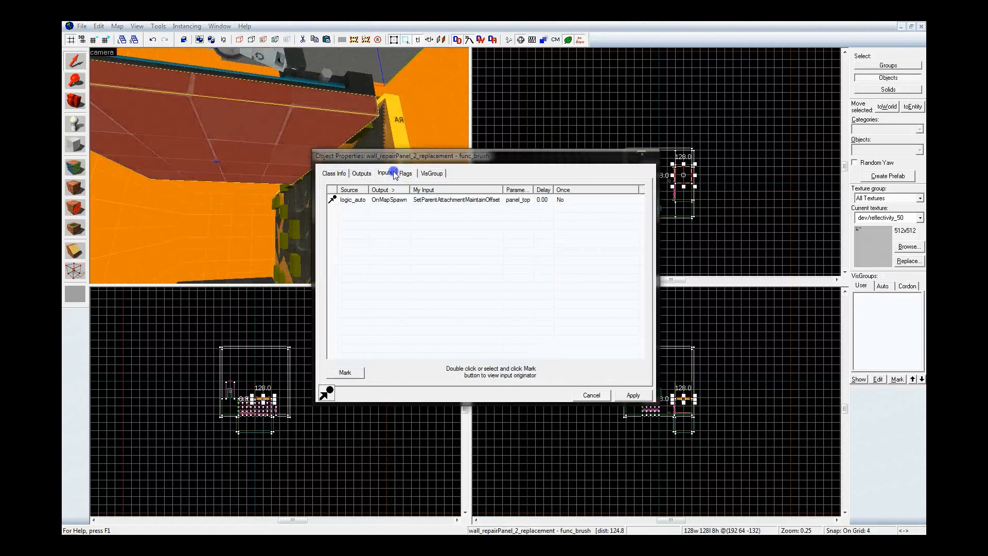
double_click(481, 204)
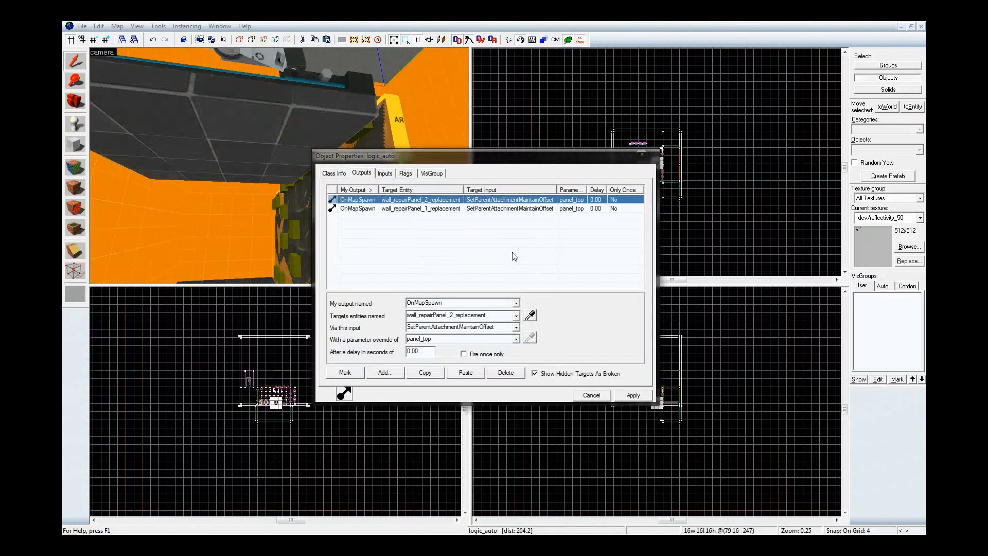
Compare the panel arms in the map with the logic_auto's SetParentAttachmentMaintainOffset output for wall_repairPanel_1_replacement
key(z)
key(s)
key(w)
key(z)
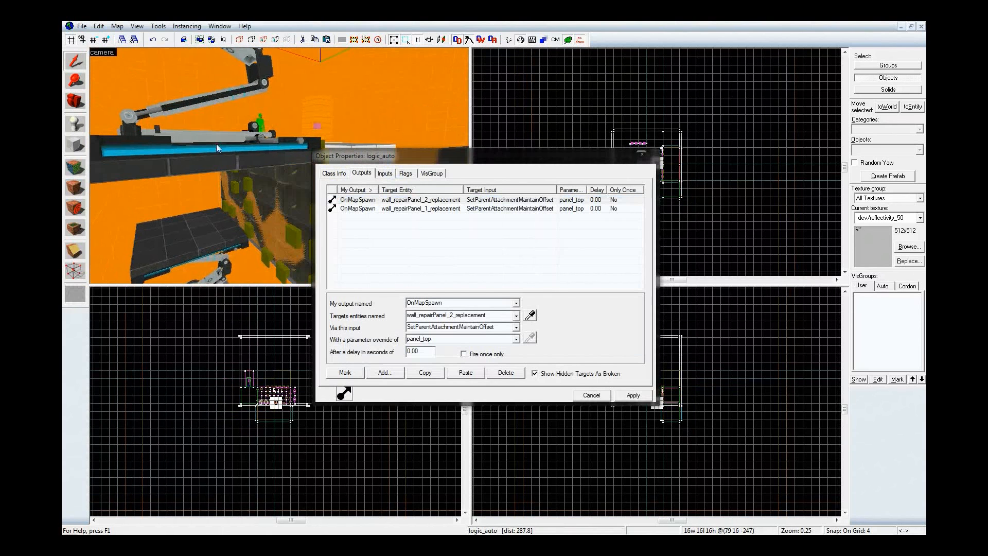
click(566, 209)
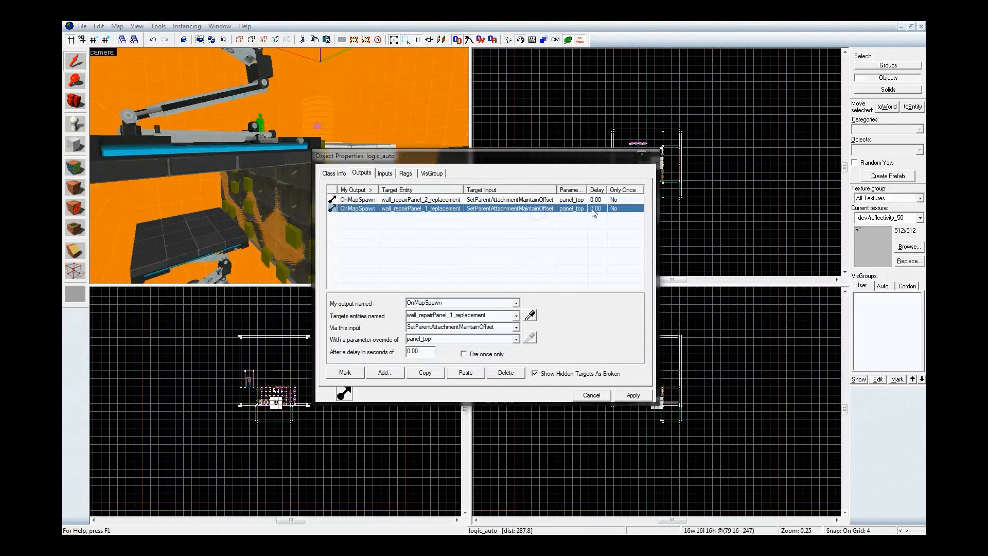
Inspect the world model path of the prop_dynamic wall_repairPanel_2
click(195, 135)
click(338, 174)
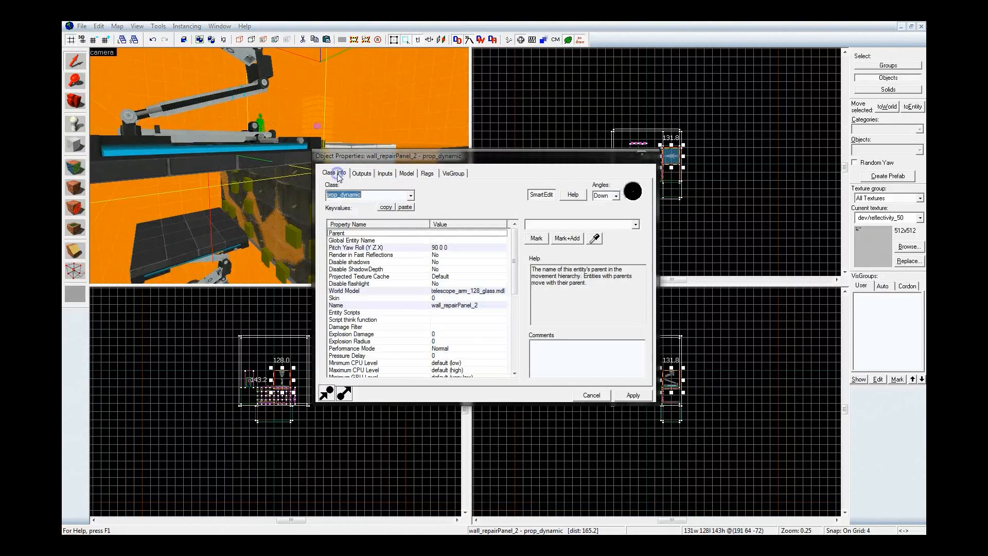
click(475, 292)
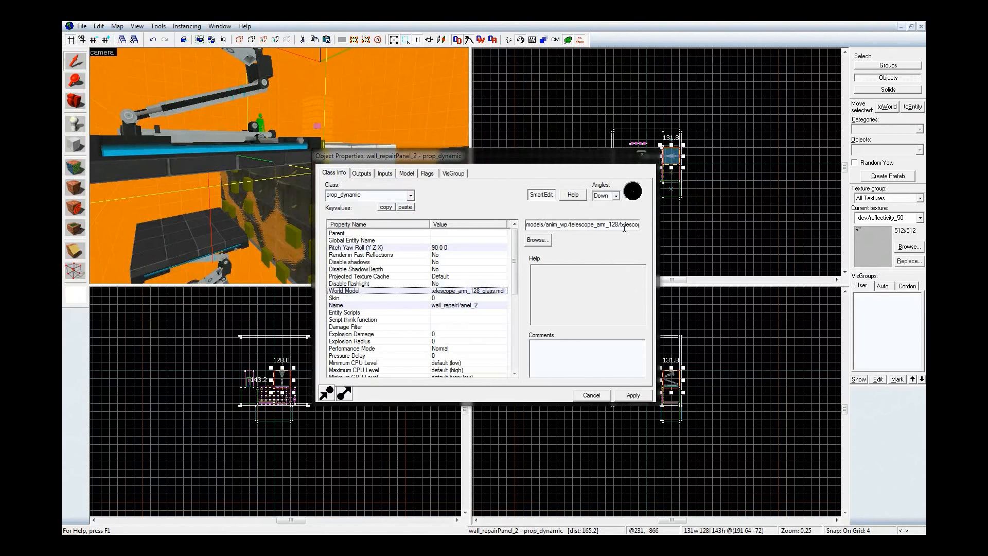
drag(587, 226, 650, 227)
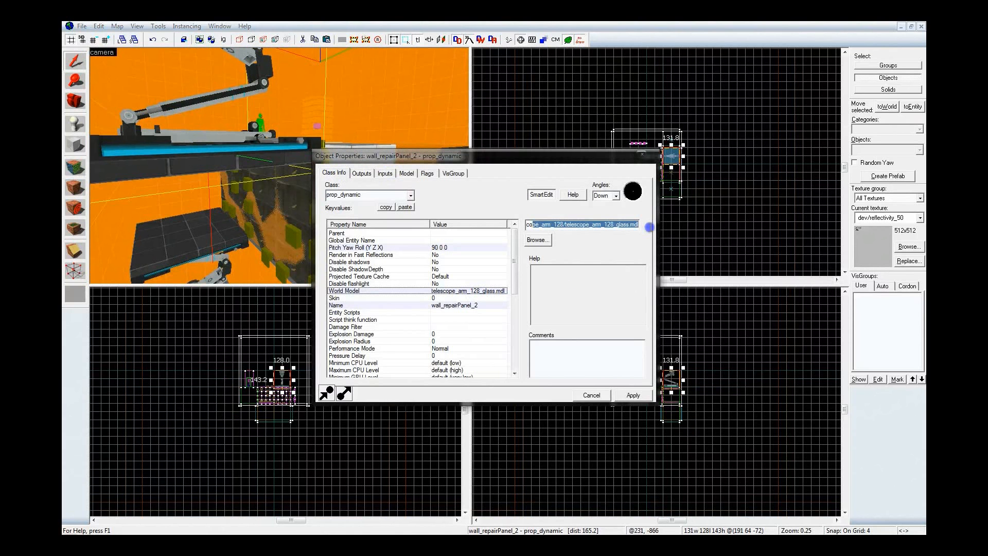
click(618, 227)
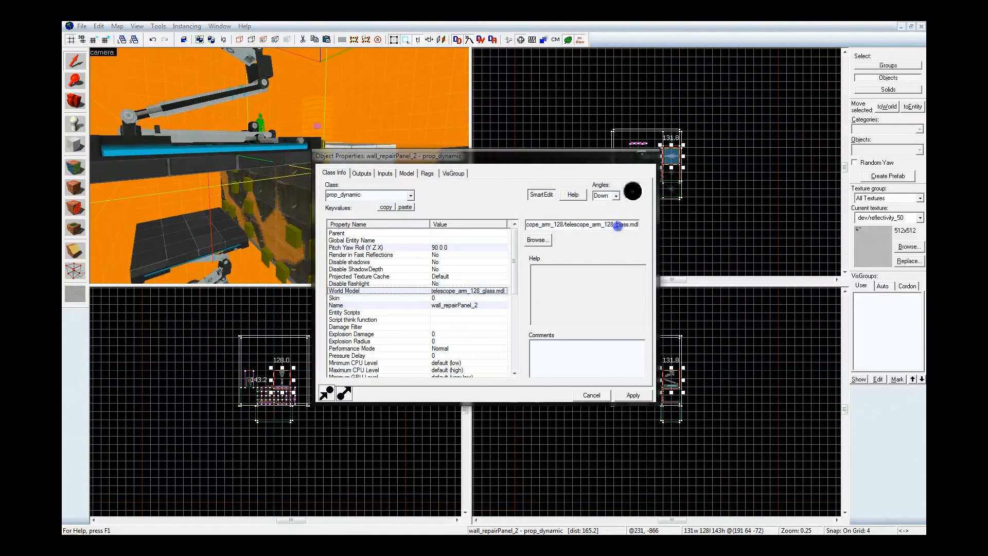
drag(618, 226, 463, 225)
click(588, 225)
Examine the trigger_push's flags, push direction and push speed, then close the object properties
key(z)
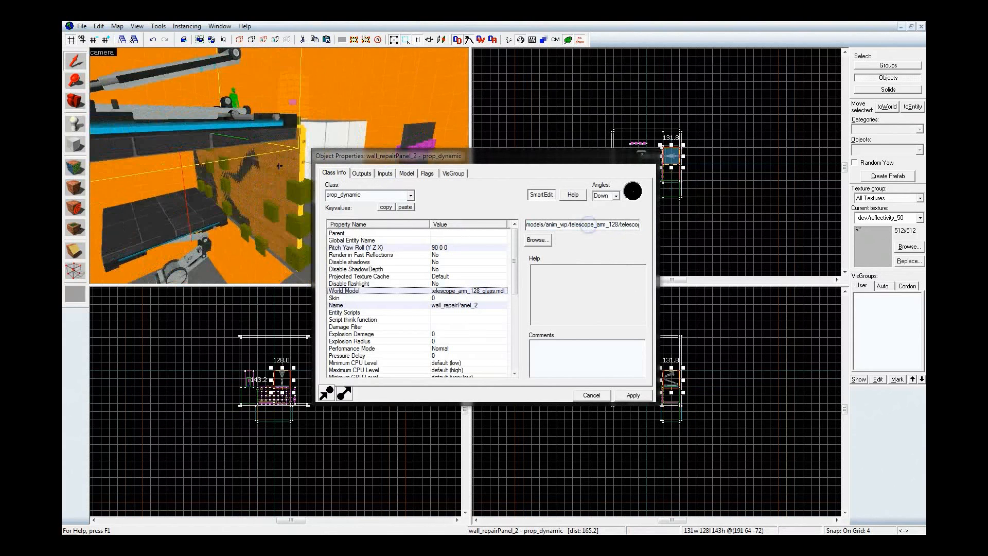
key(w)
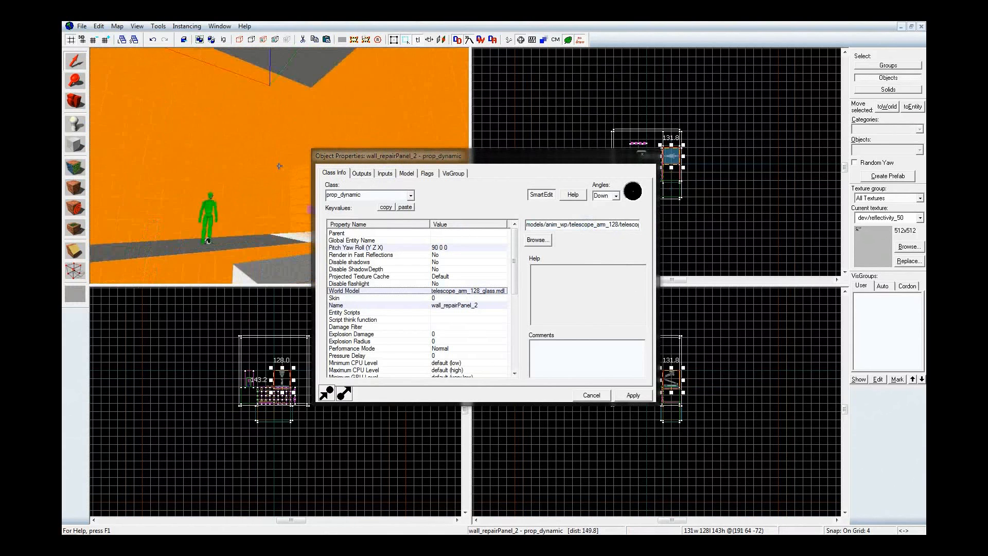
key(z)
click(267, 158)
click(411, 171)
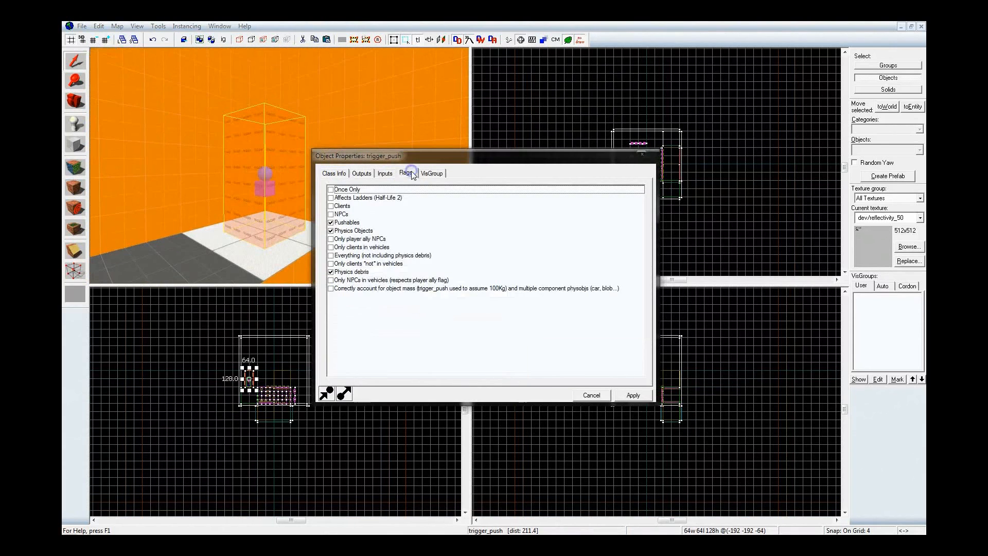
click(344, 175)
click(469, 294)
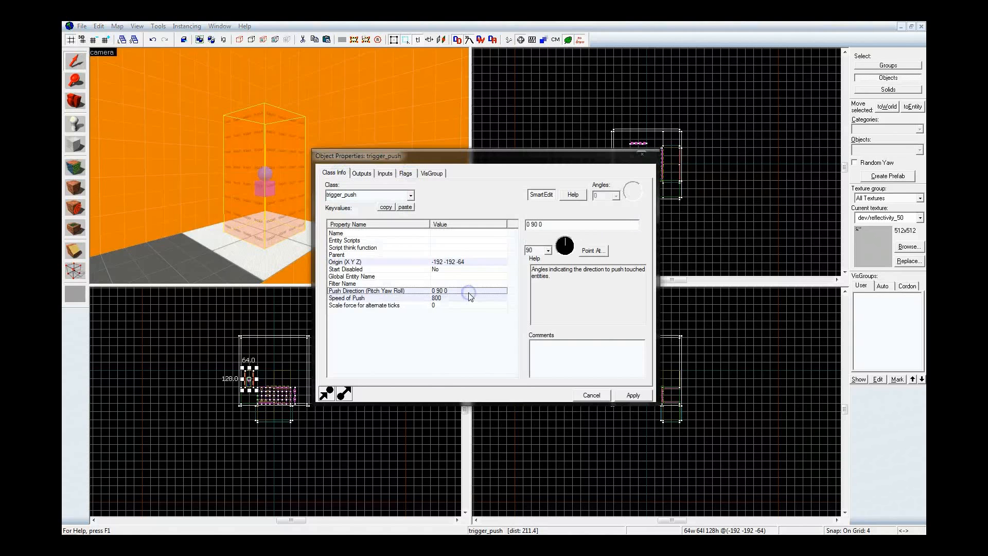
click(470, 299)
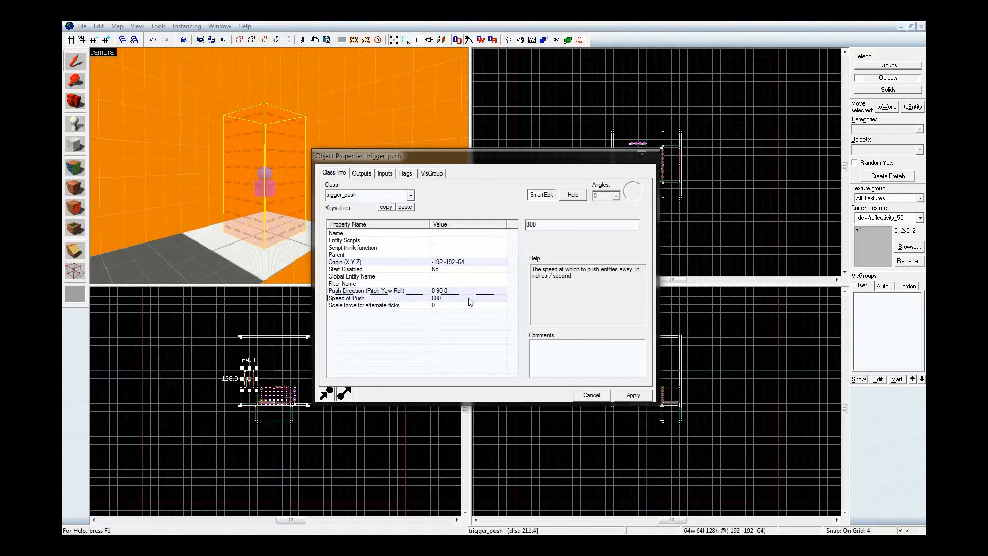
click(648, 161)
key(z)
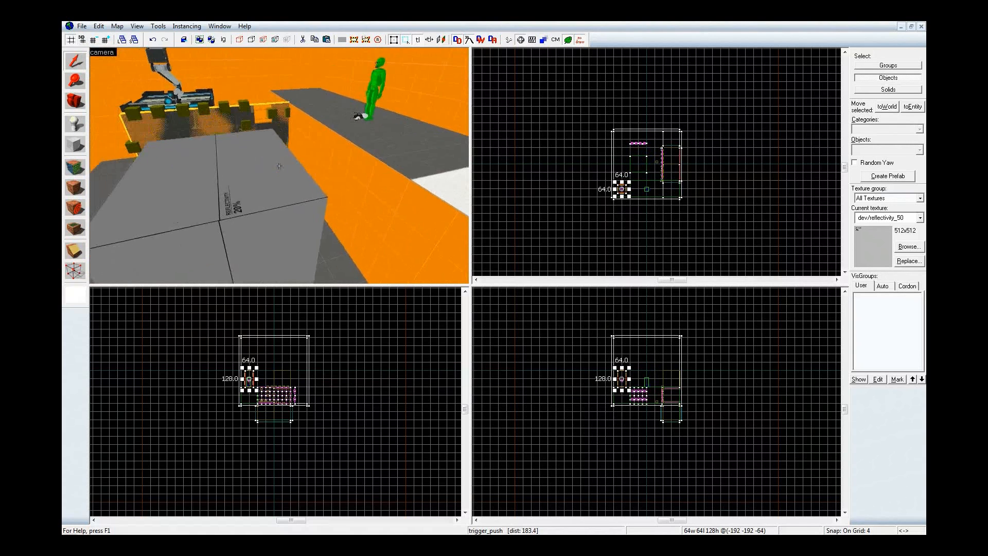
key(z)
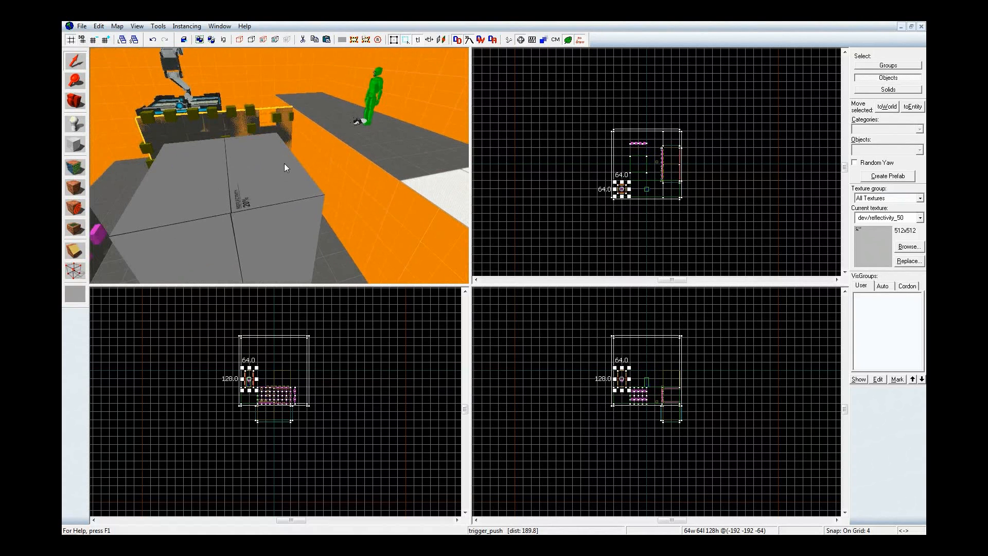
key(z)
key(s)
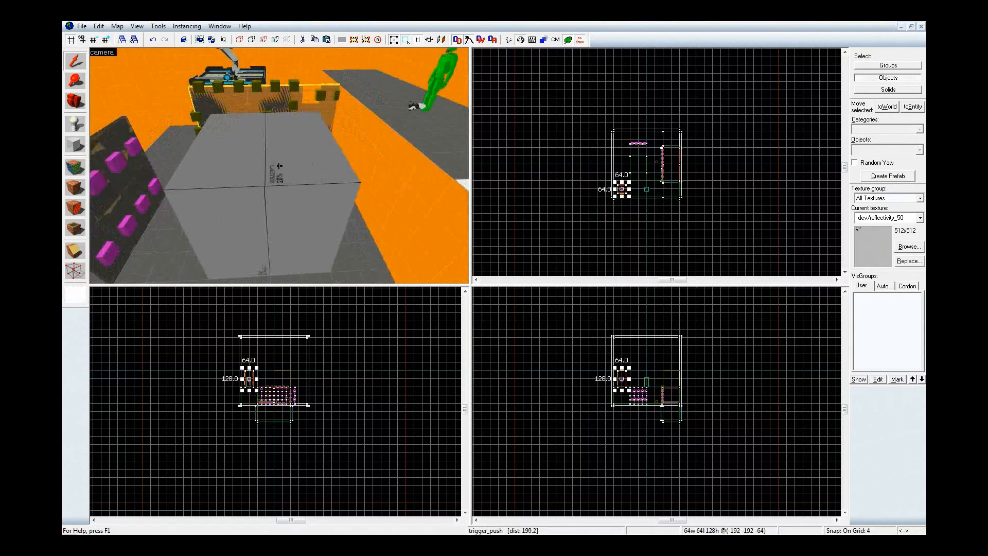
key(a)
key(z)
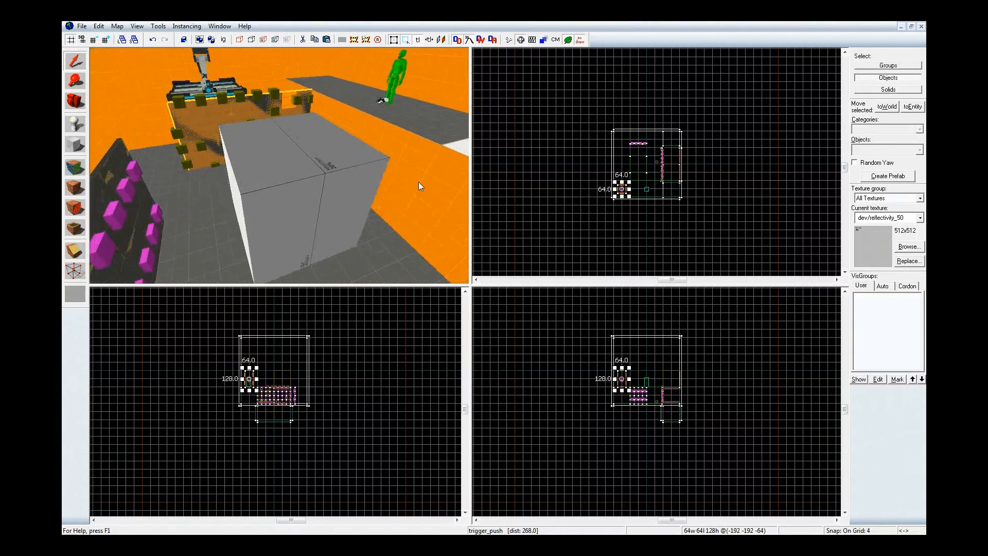